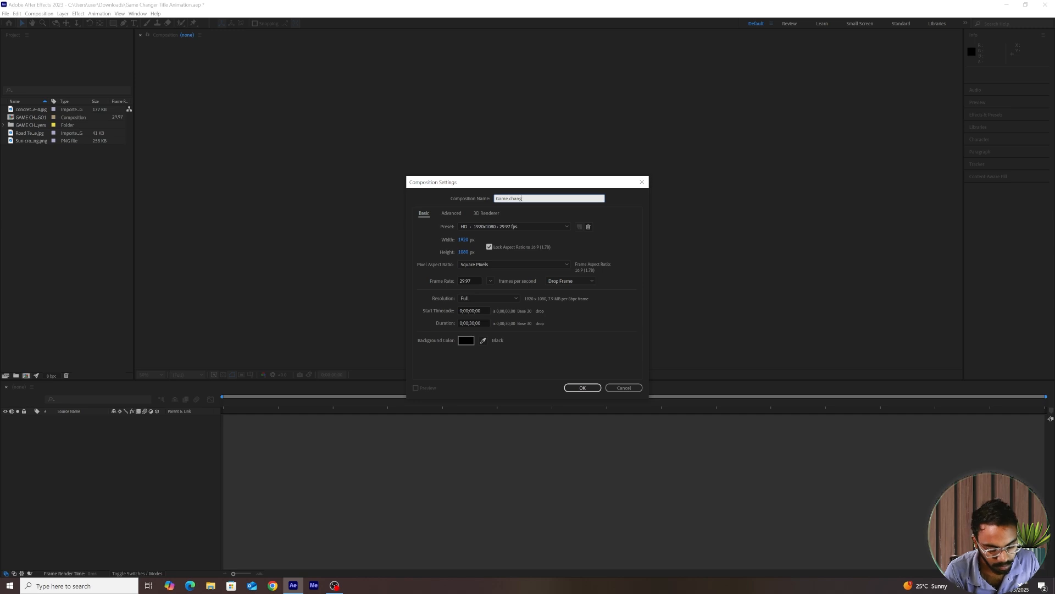
Create the Game changer Title composition and copy all letter layers from GAME CHANGER LOGO1 into it, showing their layer names
key("Return")
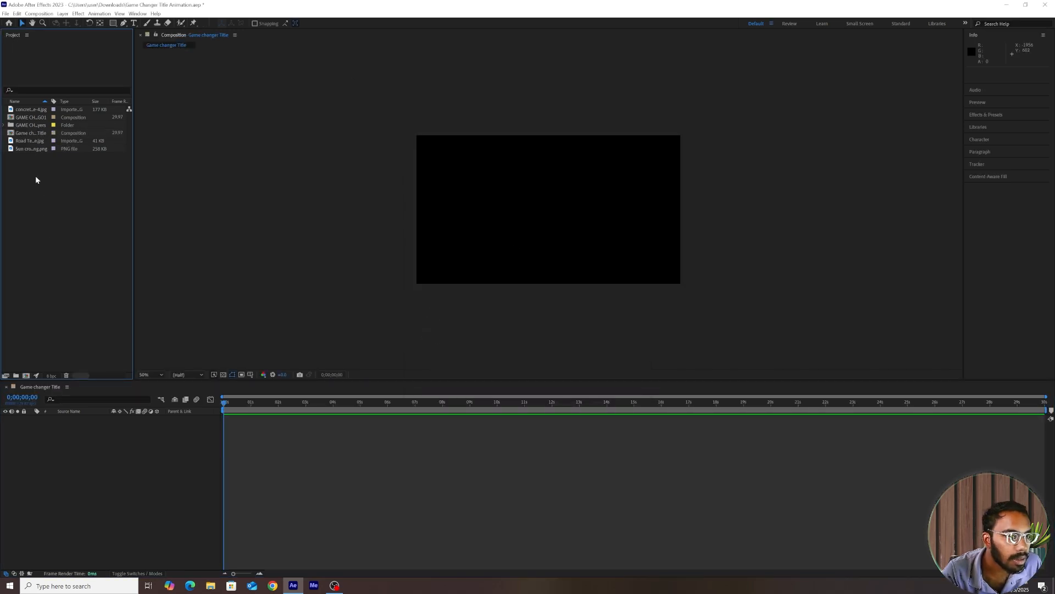
left_click(33, 119)
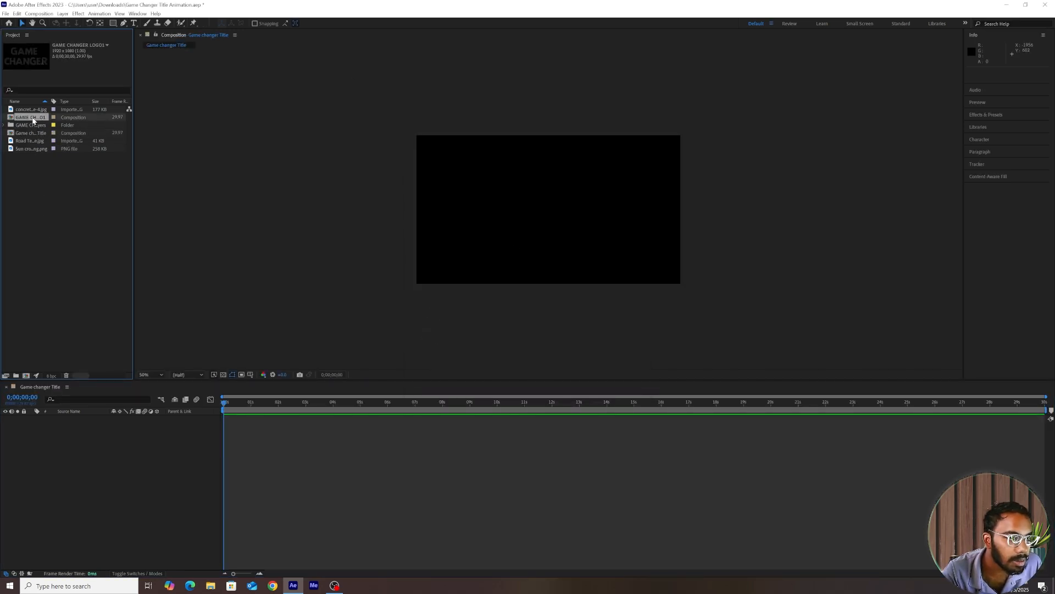
double_click(32, 118)
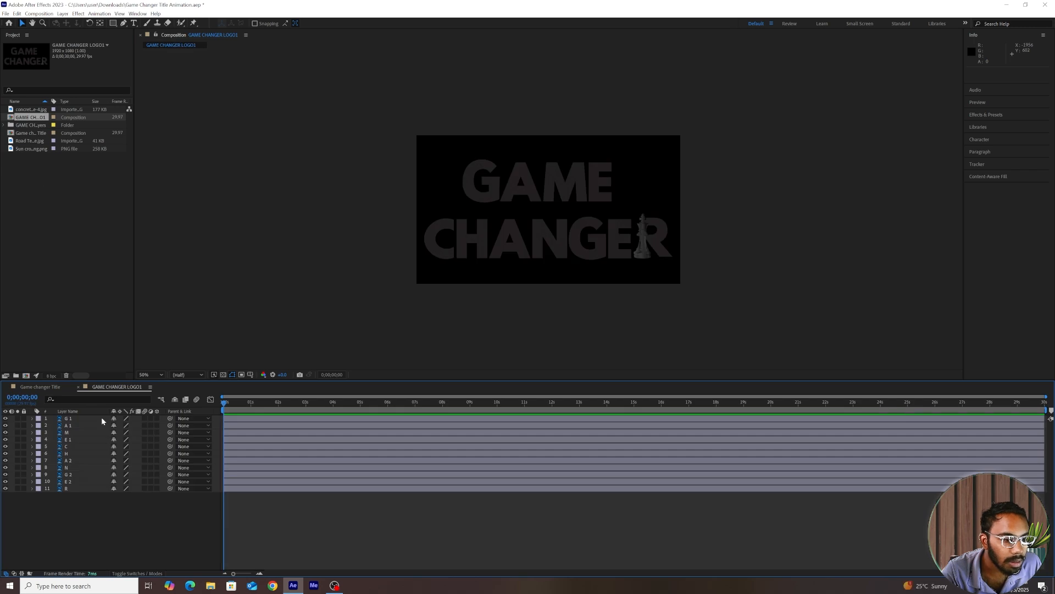
left_click(78, 418)
left_click(78, 488, "shift")
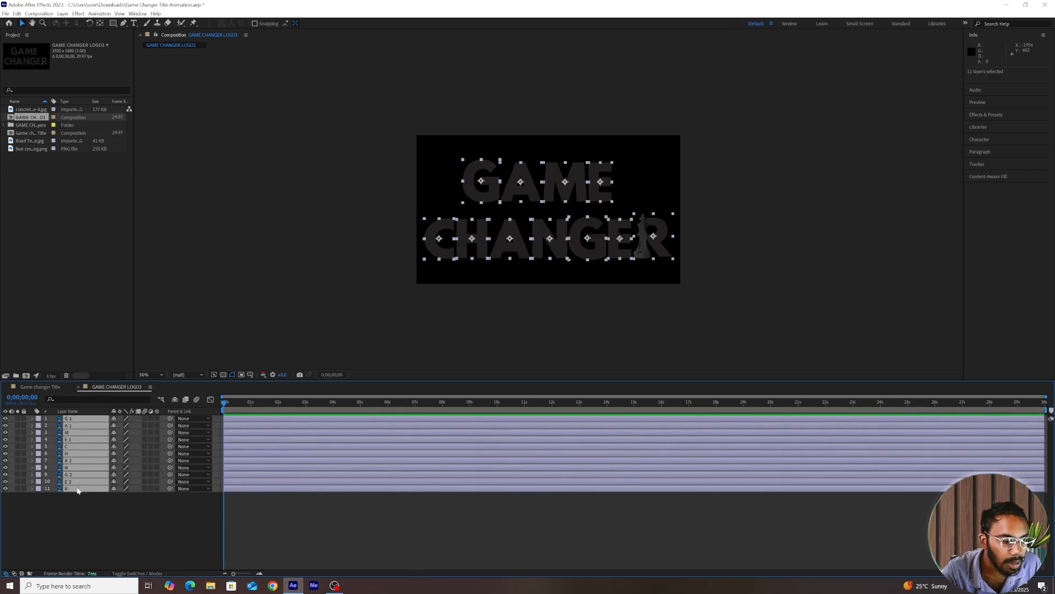
left_click(40, 387)
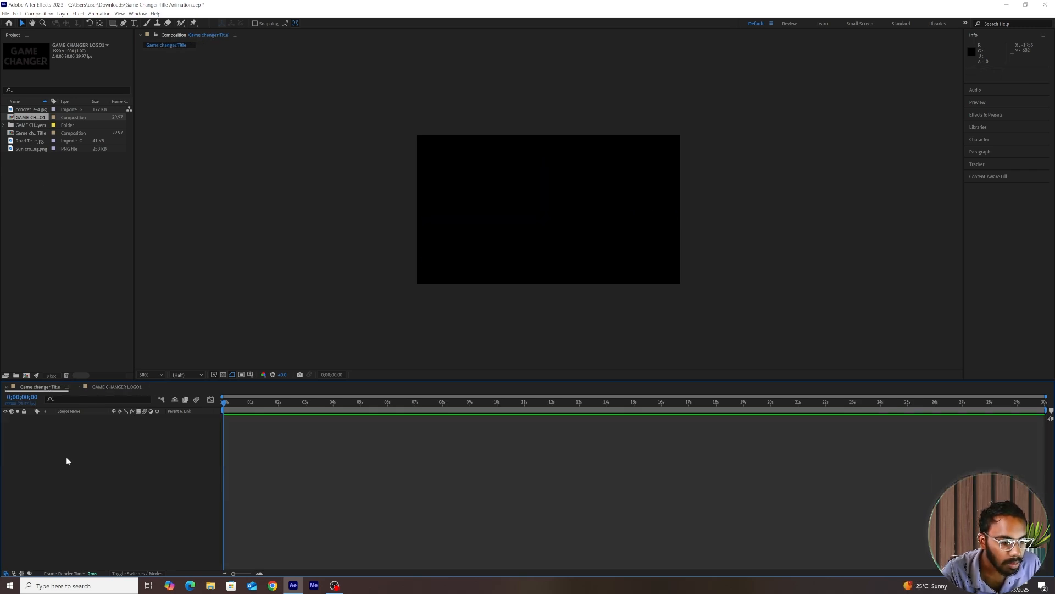
key("ctrl+v")
left_click(68, 411)
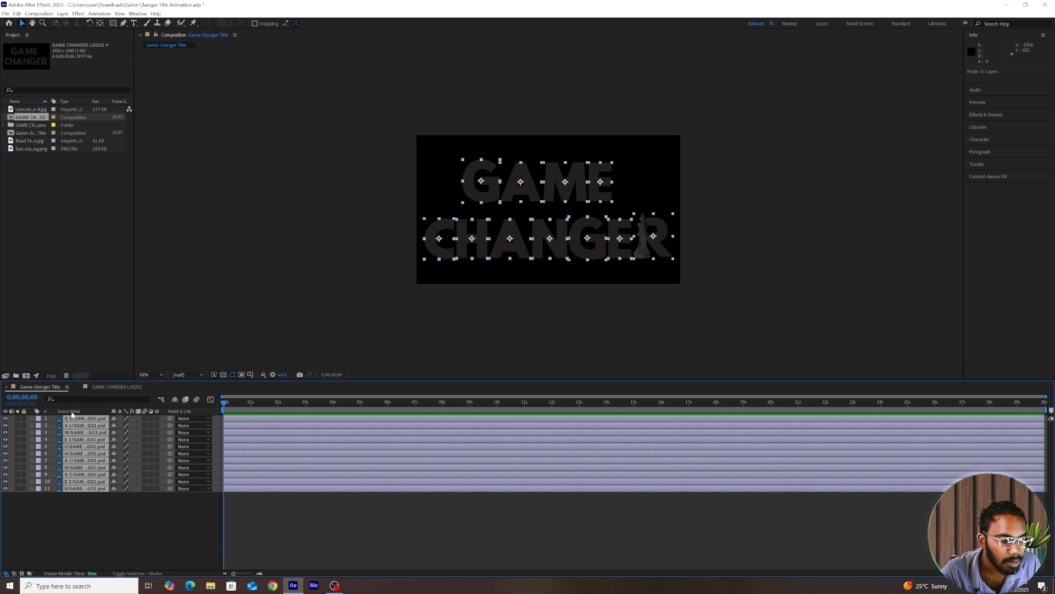
left_click(76, 509)
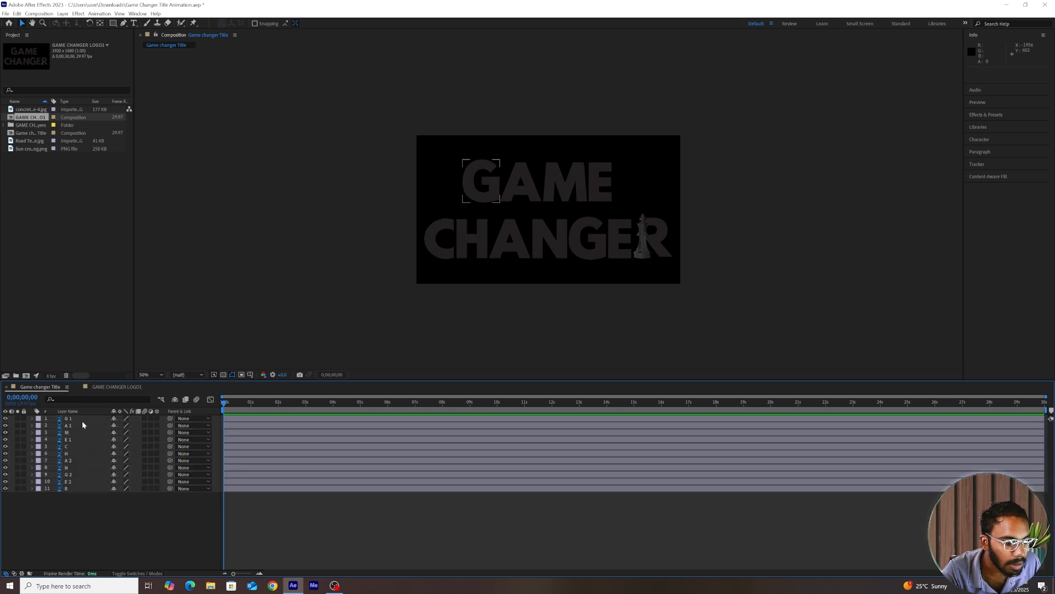
Auto-trace all eleven letter layers on the current frame using the Alpha channel
left_click(84, 418)
left_click(82, 489, "shift")
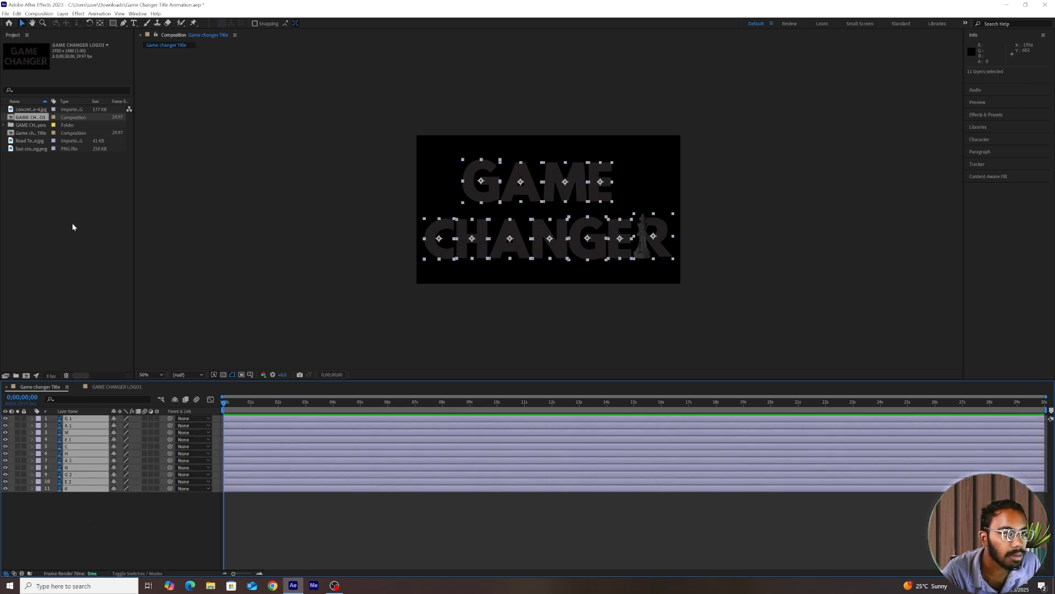
left_click(62, 14)
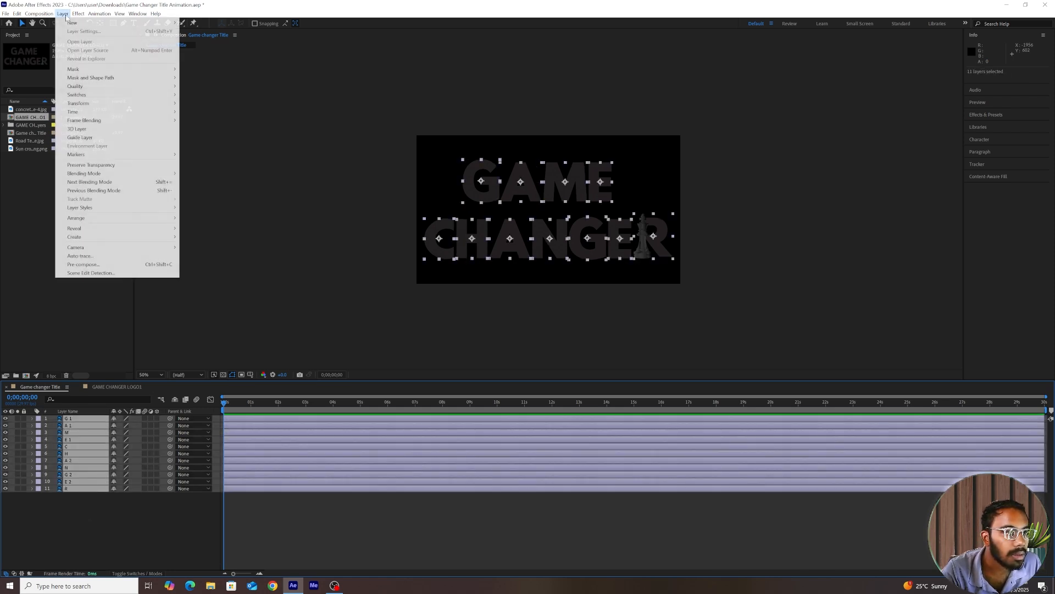
left_click(95, 256)
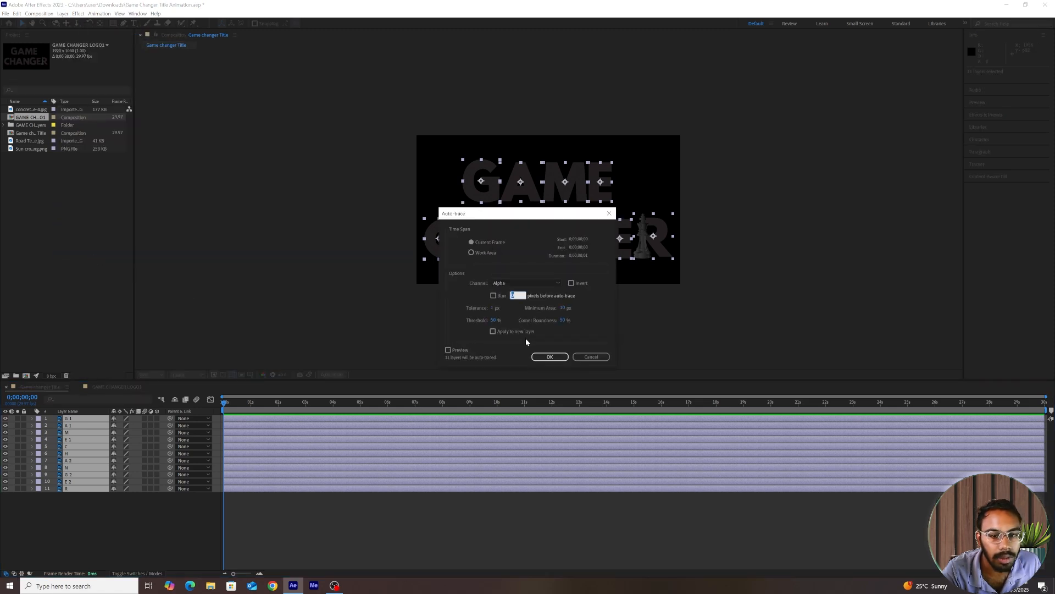
left_click(550, 357)
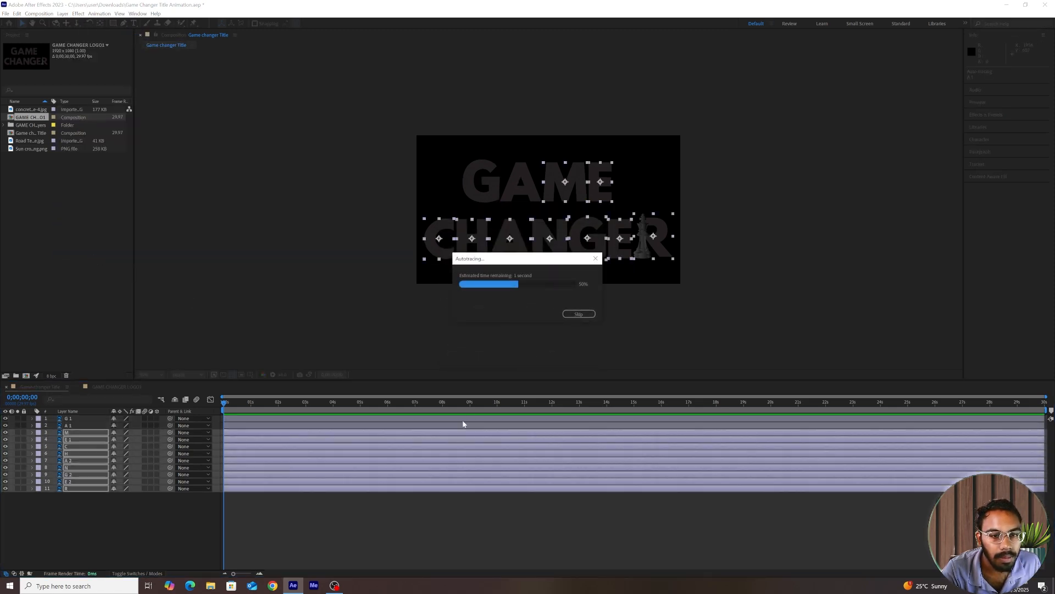
left_click(333, 526)
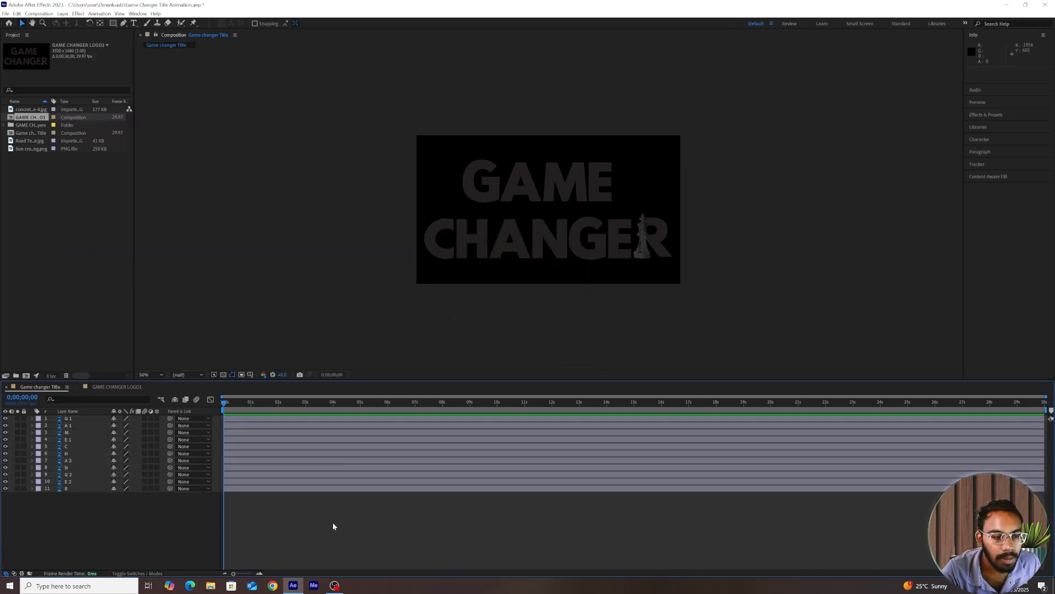
Create a new solid layer named Element G1 in the Game changer Title composition
right_click(137, 526)
mouse_move(181, 433)
left_click(286, 452)
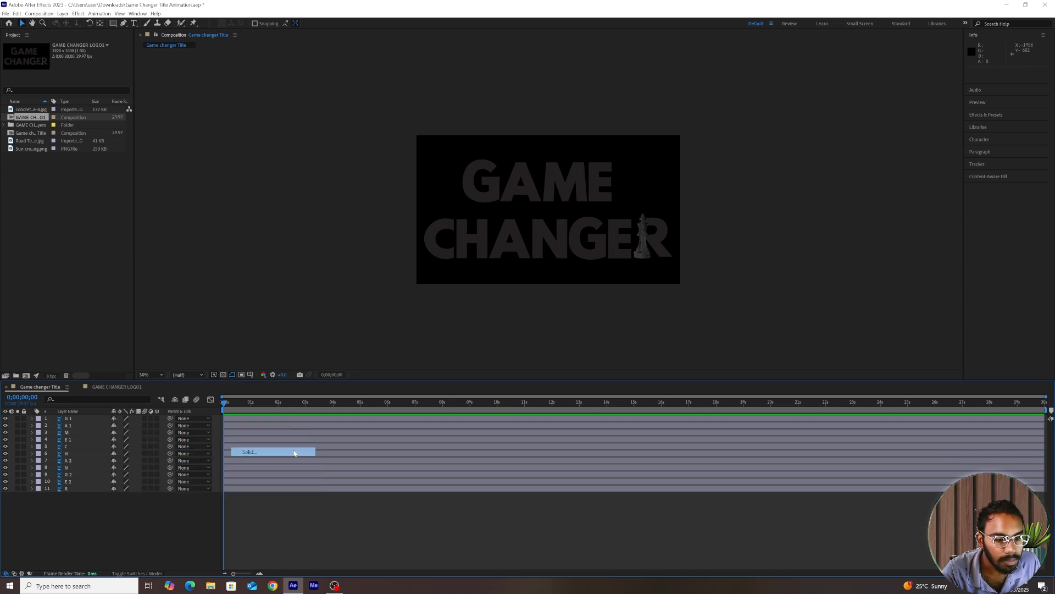
type("Element G1")
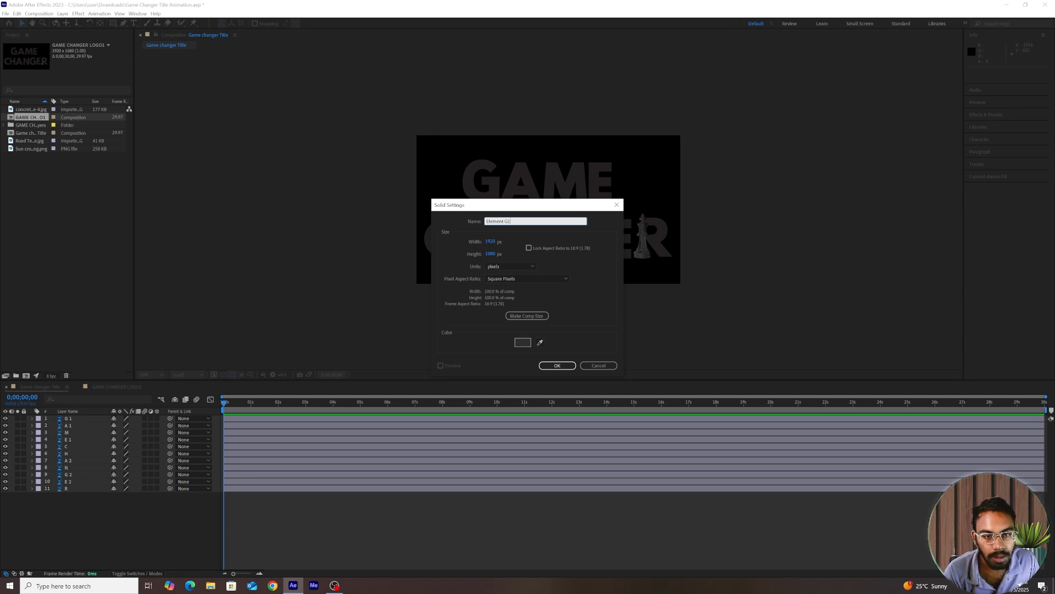
key("Return")
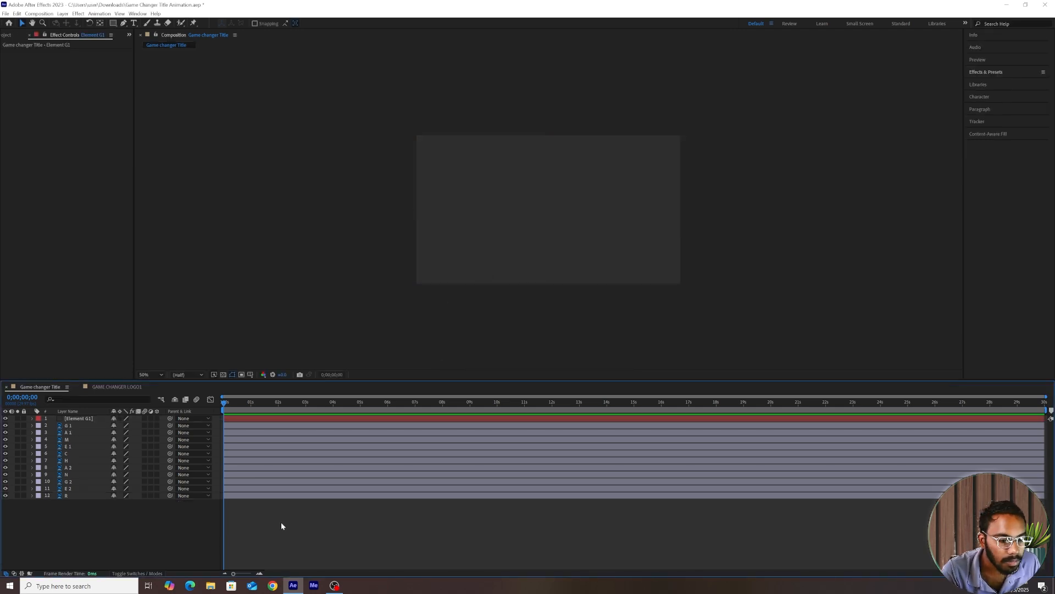
Find the Video Copilot Element effect and apply it to the Element G1 solid
left_click(993, 76)
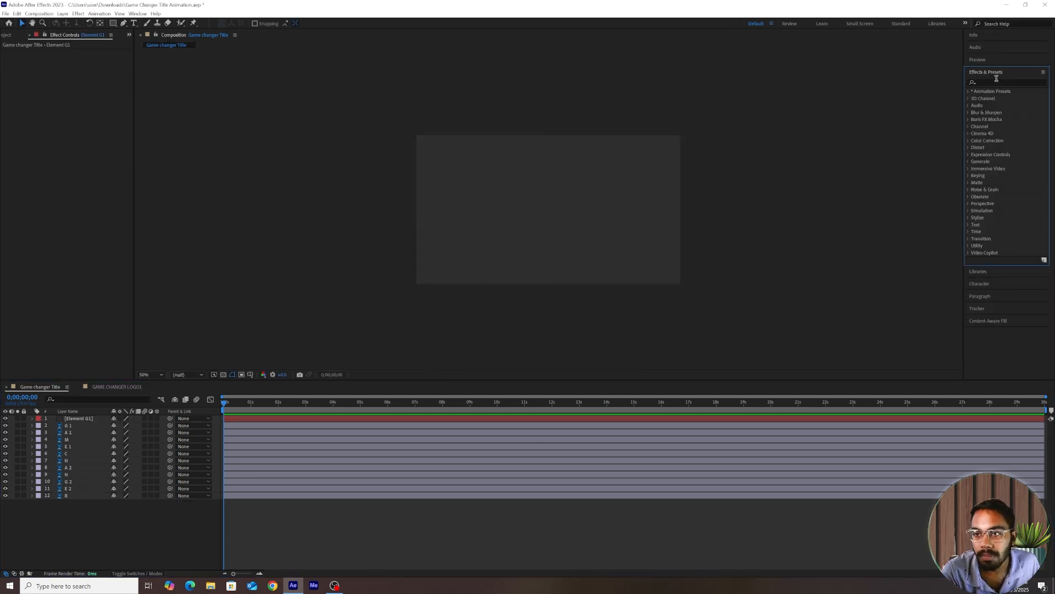
type("ele")
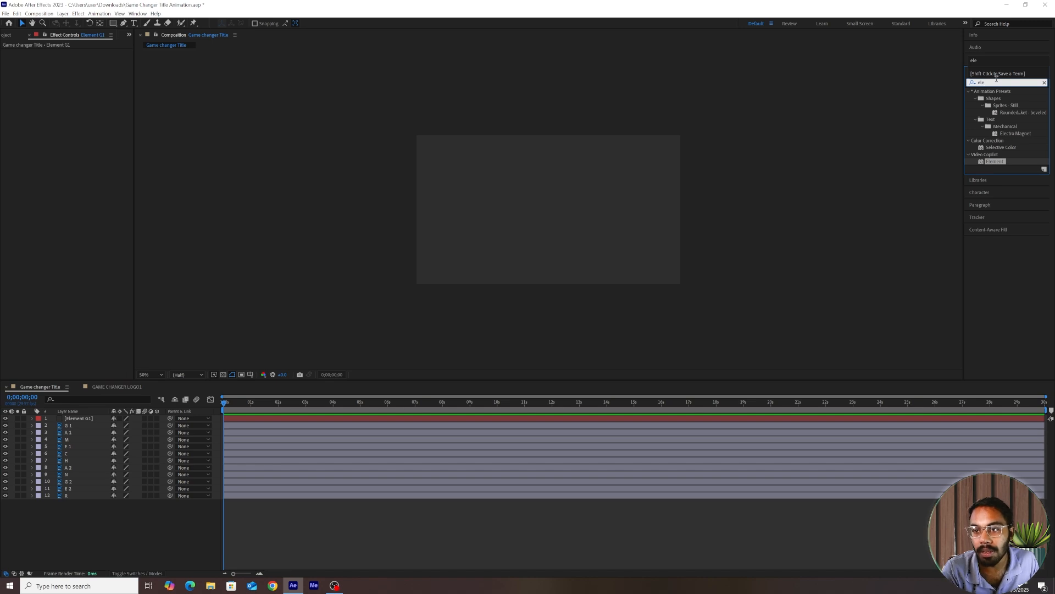
left_click_drag(1004, 163, 578, 417)
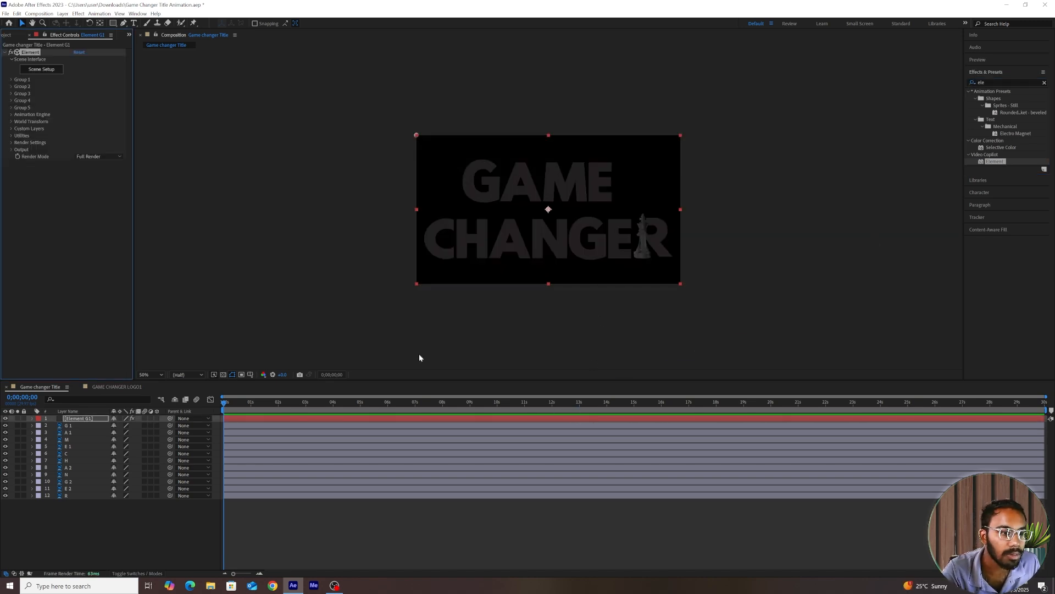
left_click(137, 535)
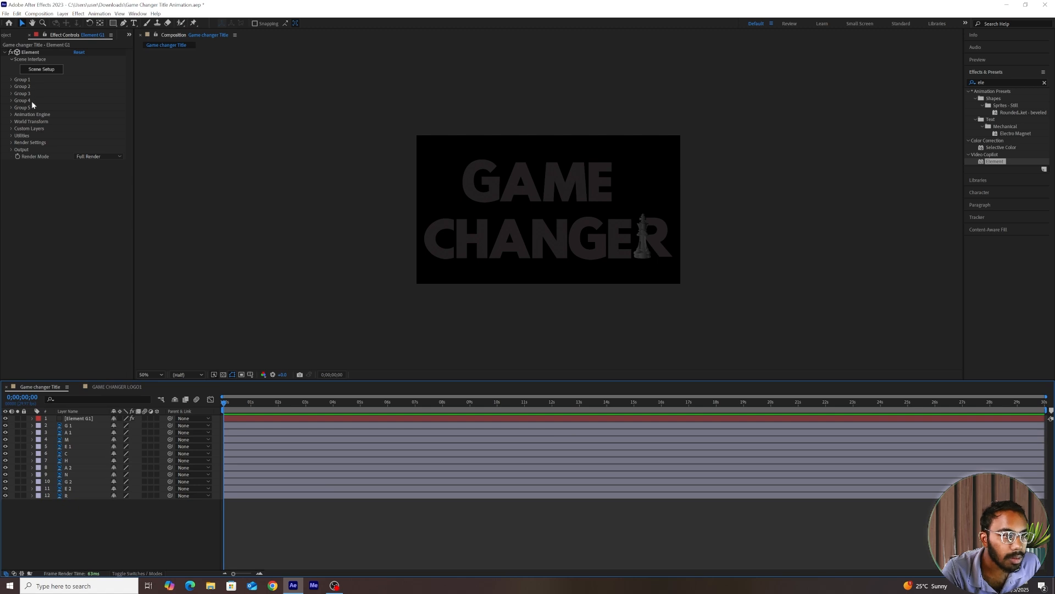
Add concrete-texture-4.jpg to the composition beneath all the letter layers and hide it
left_click(7, 35)
left_click(34, 109)
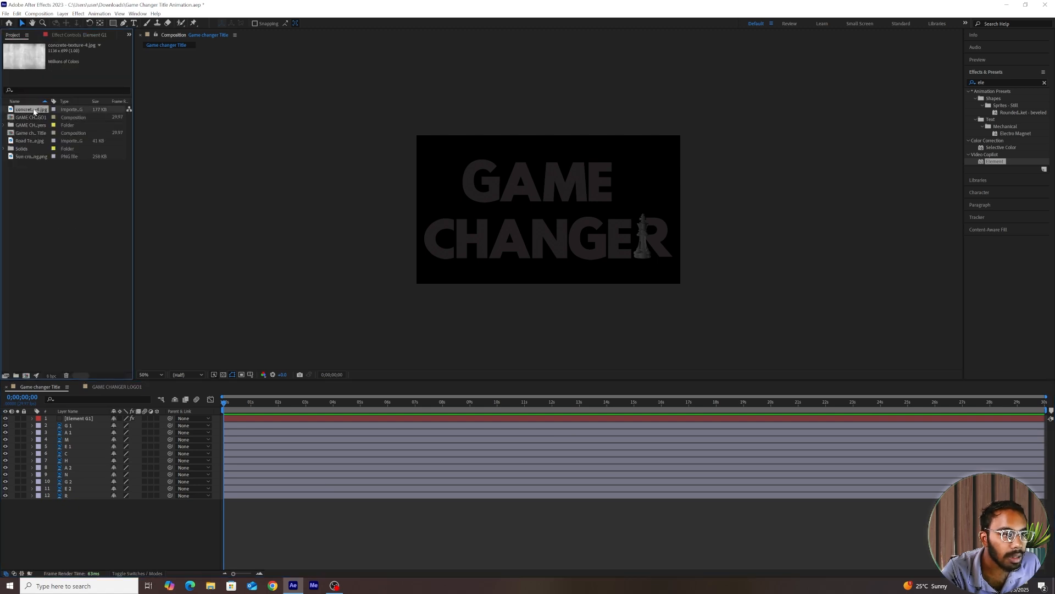
left_click_drag(34, 109, 33, 503)
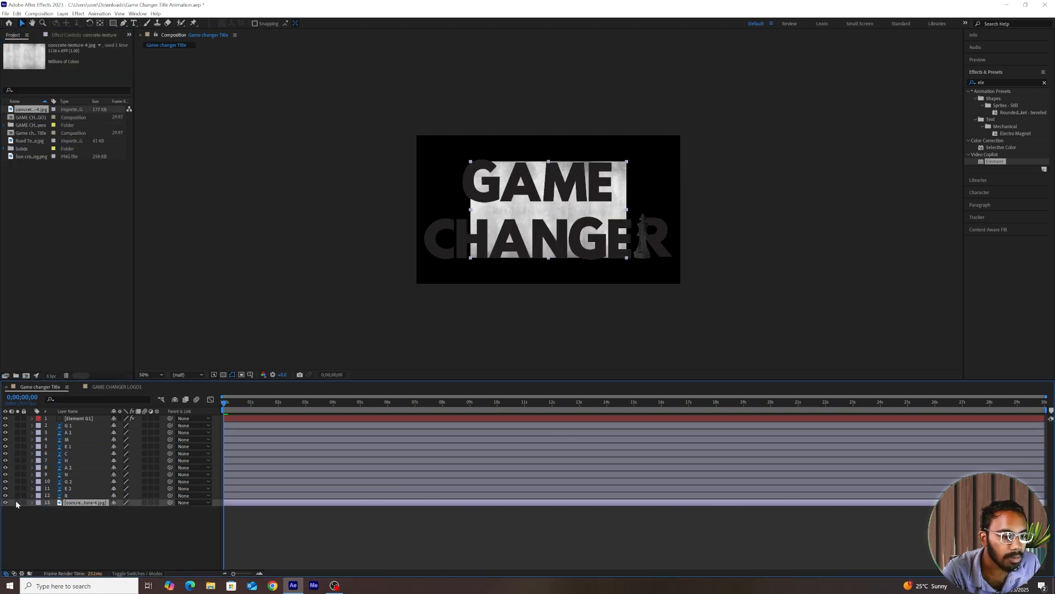
left_click(5, 502)
left_click(33, 521)
left_click(63, 428)
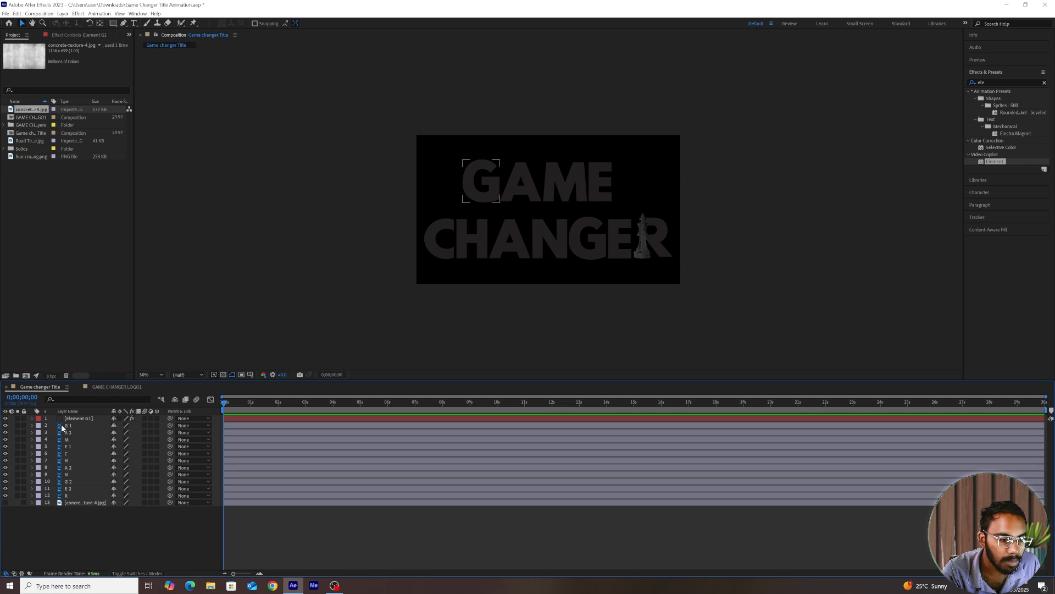
left_click(71, 420)
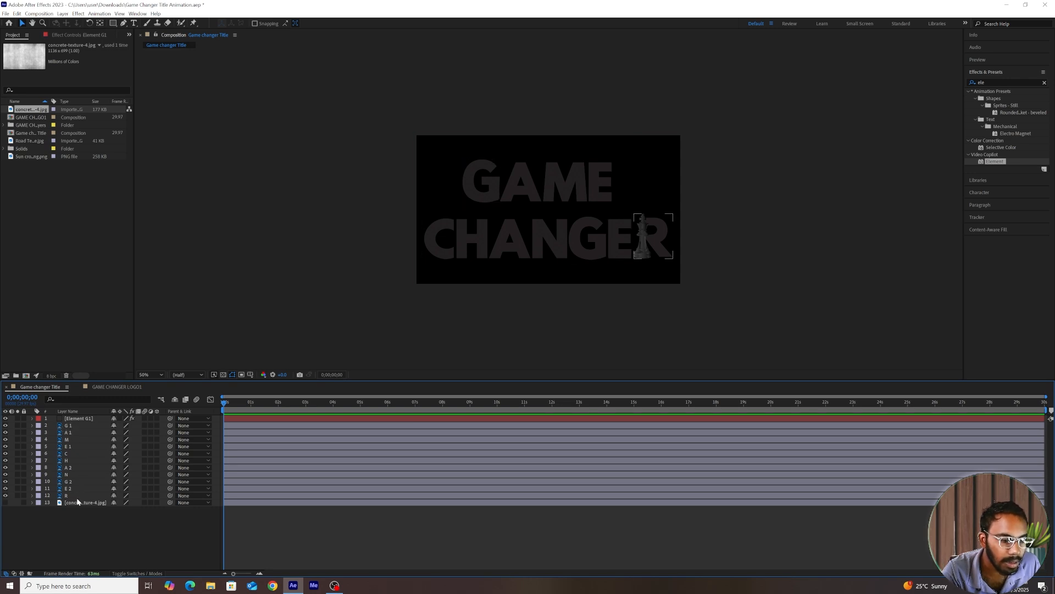
left_click(247, 477)
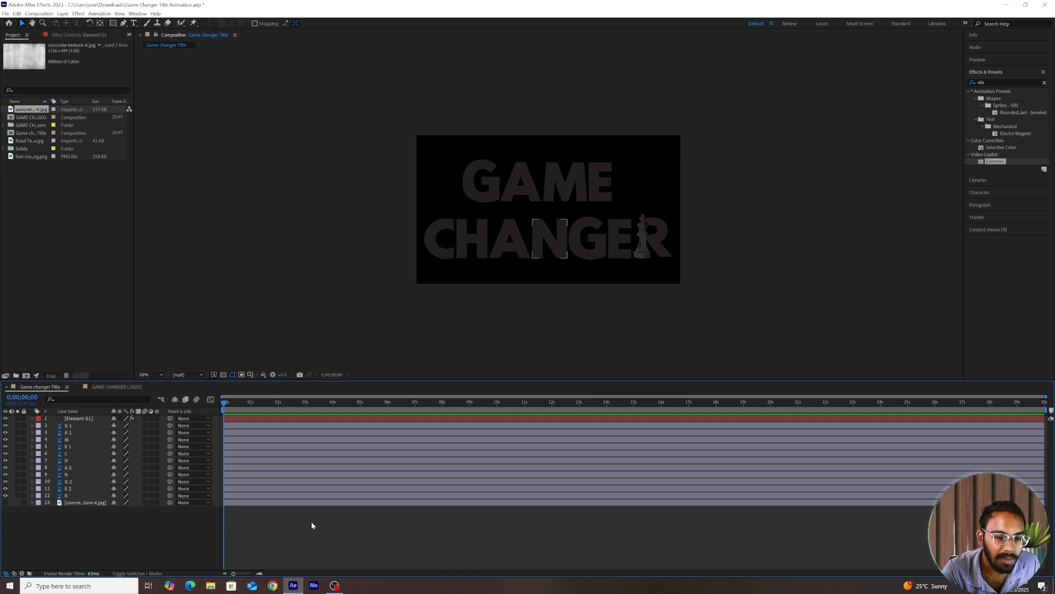
left_click(277, 515)
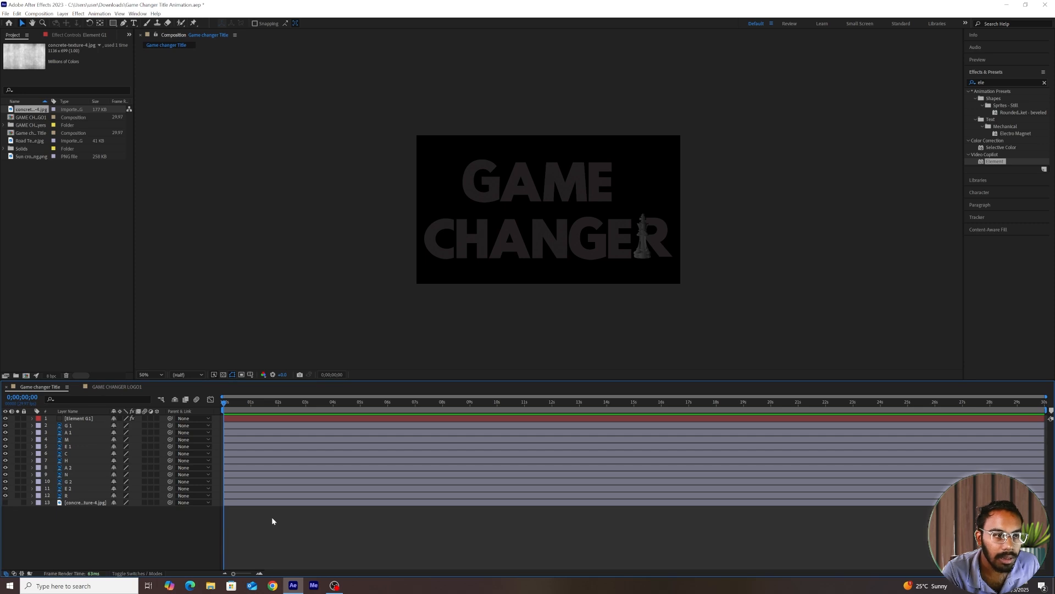
Review the Auto-Save and the Memory & Performance settings in the preferences
left_click(17, 13)
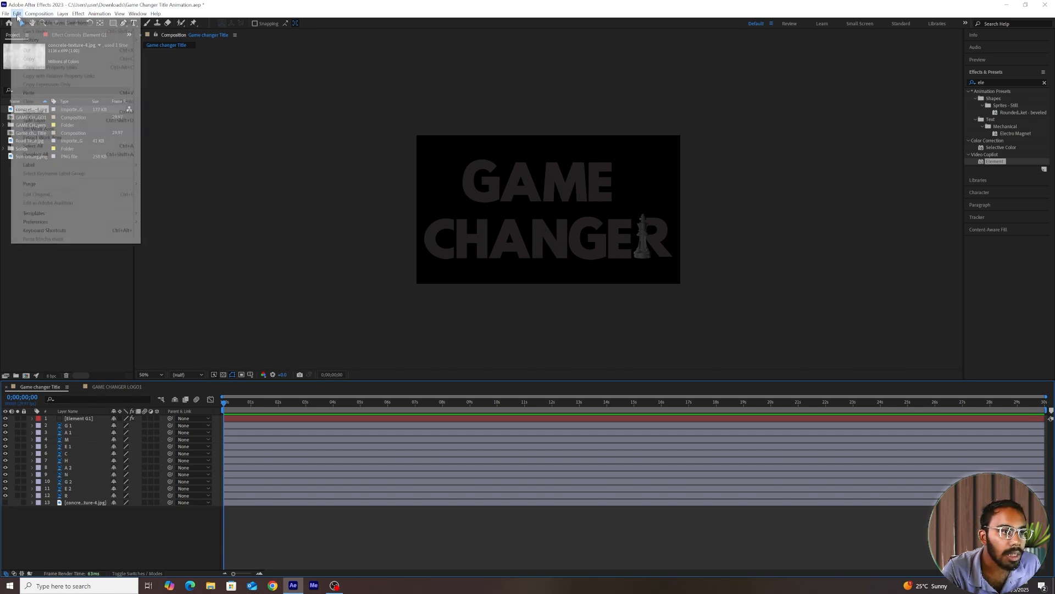
mouse_move(52, 221)
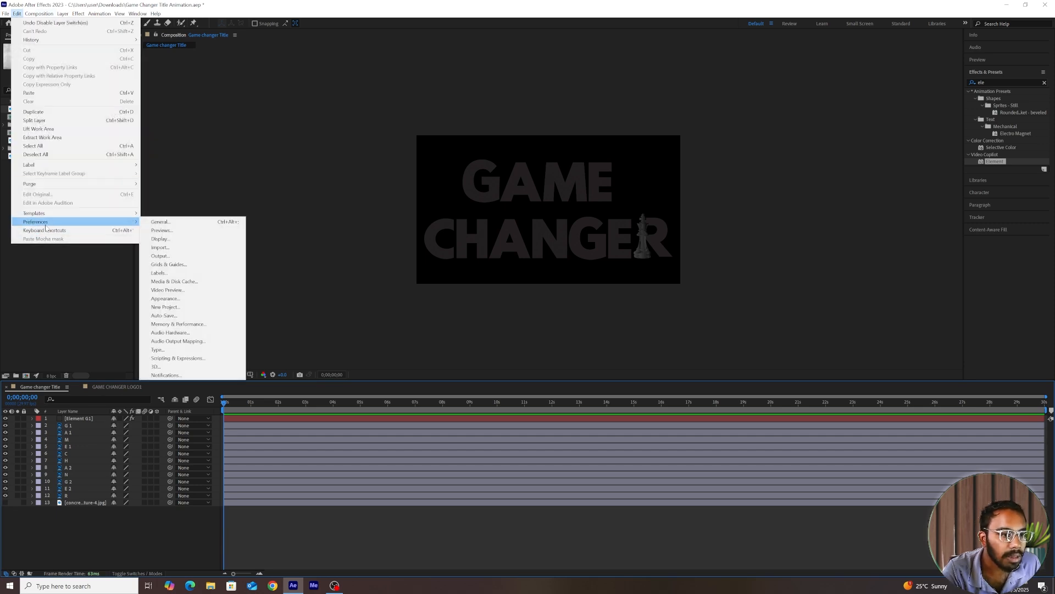
left_click(168, 222)
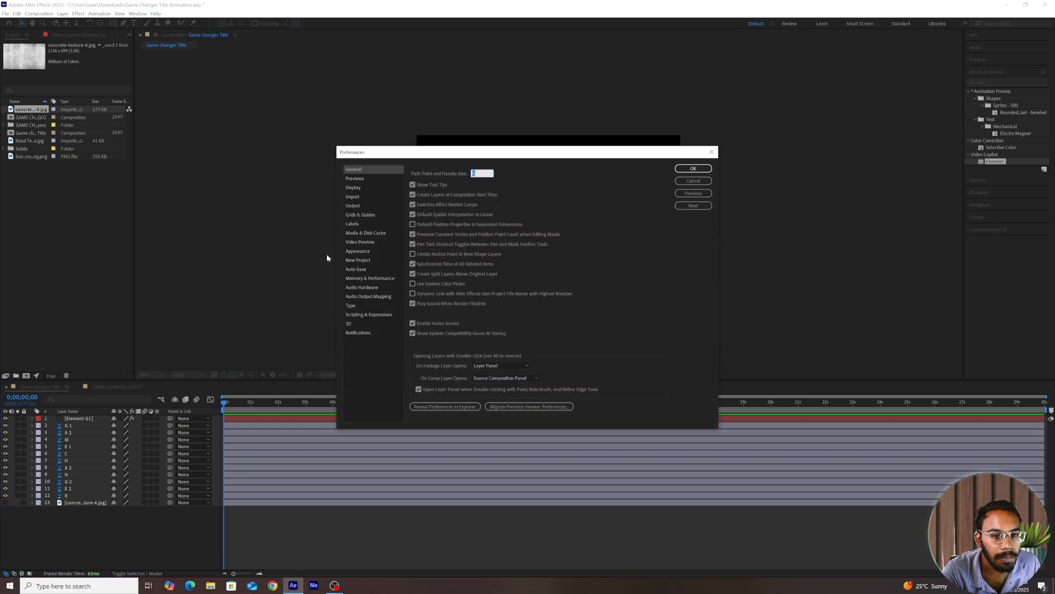
left_click(363, 269)
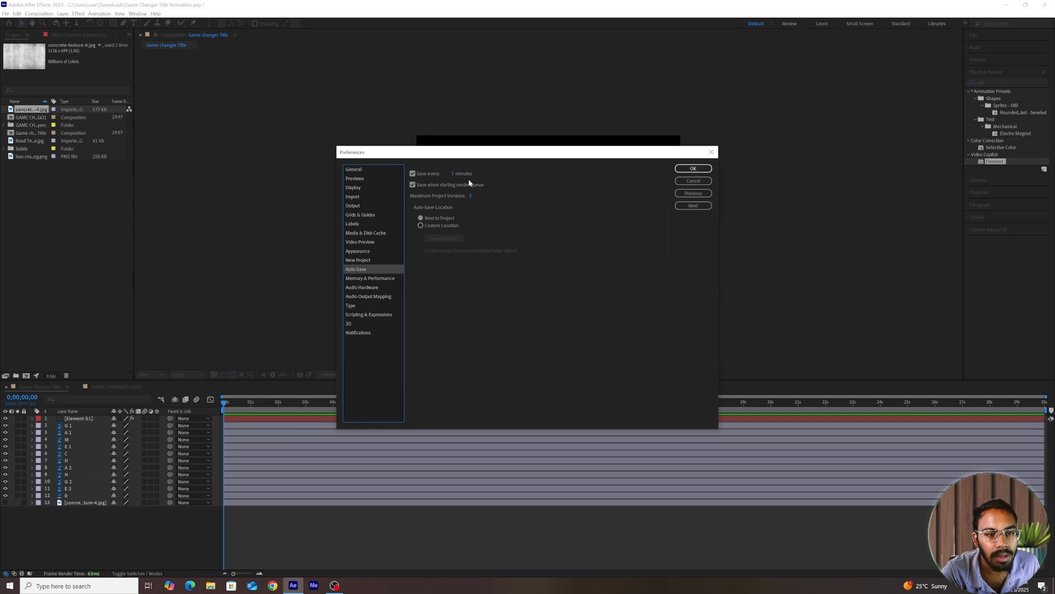
left_click(360, 278)
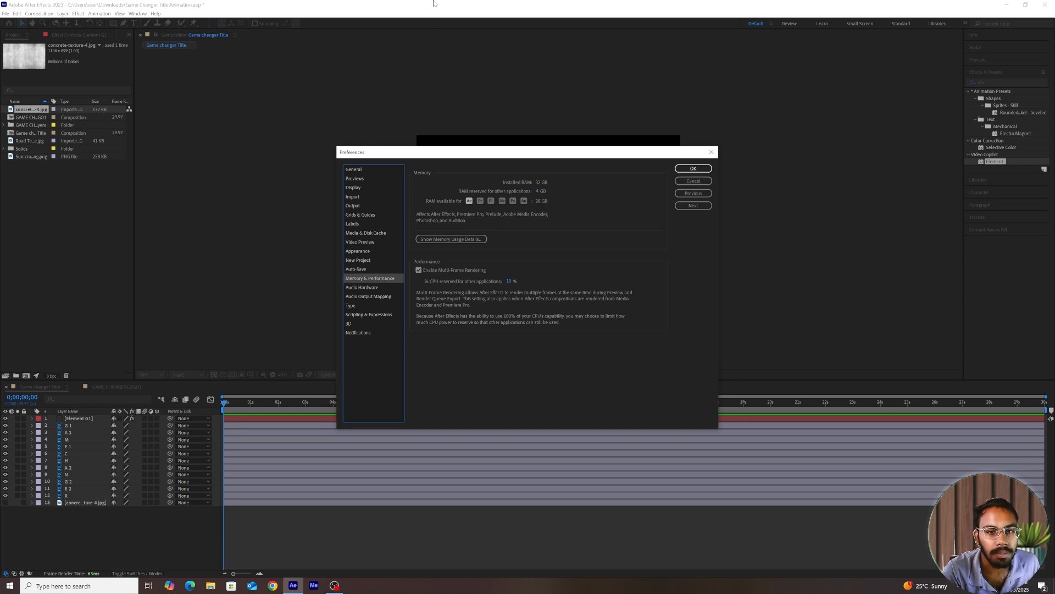
left_click(693, 168)
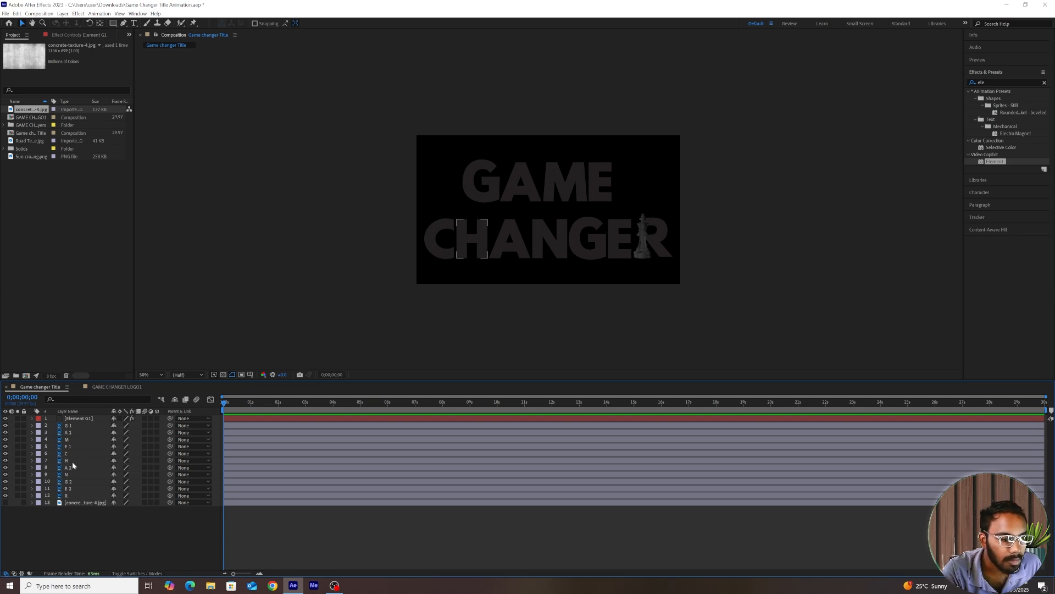
Assign the G 1 layer as Path Layer 1 in the Element G1 effect's custom text and masks
left_click(88, 417)
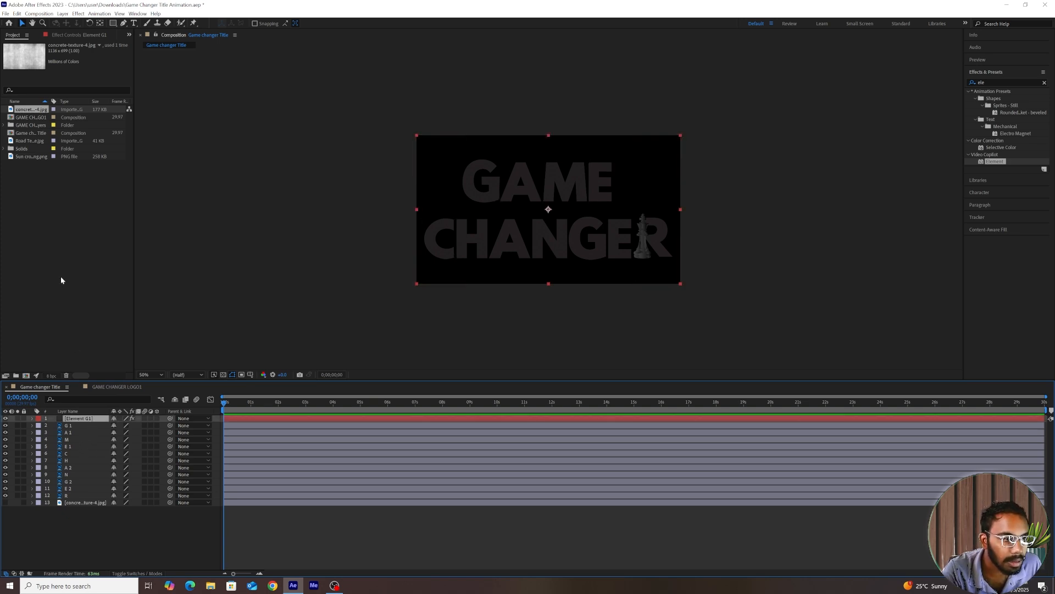
left_click(74, 35)
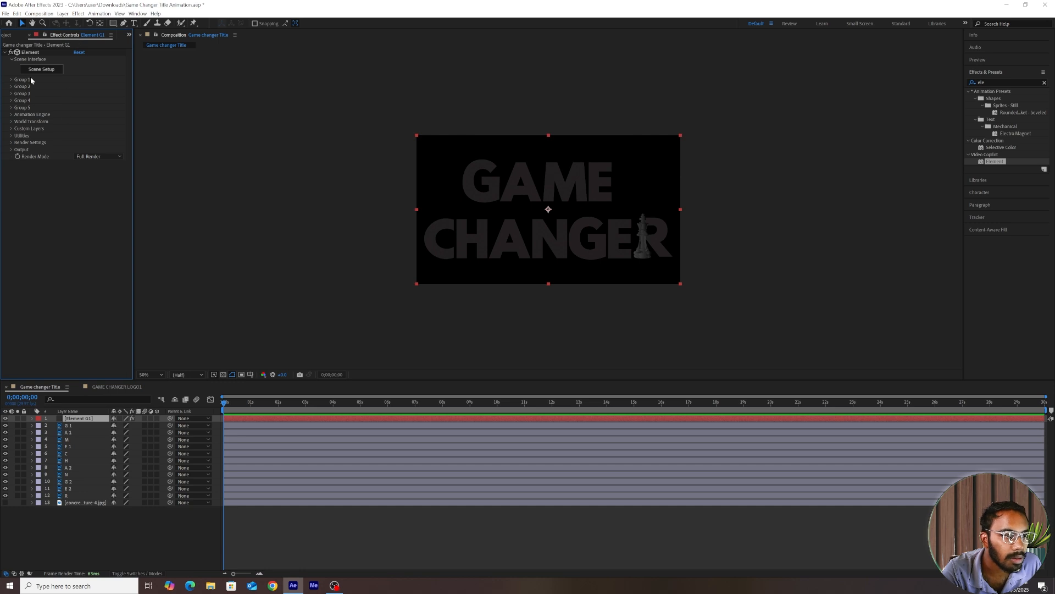
left_click(11, 128)
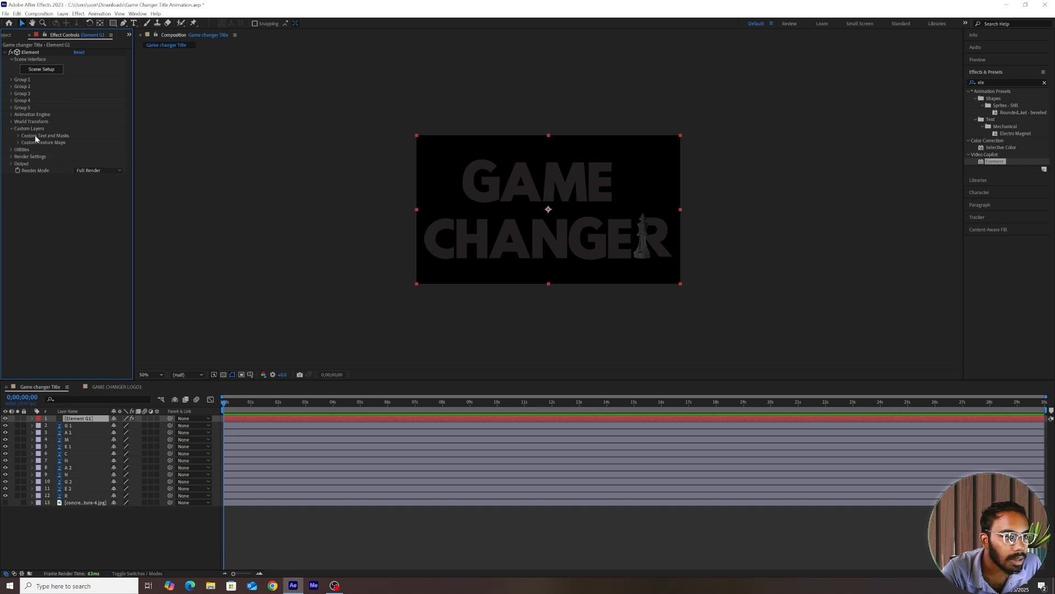
left_click(18, 136)
left_click(86, 142)
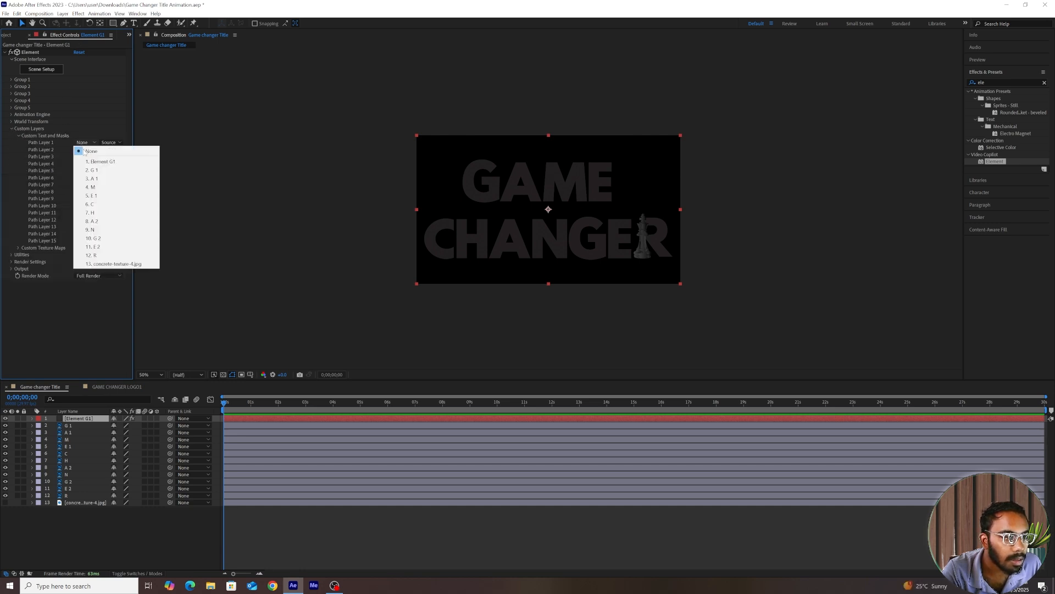
left_click(93, 170)
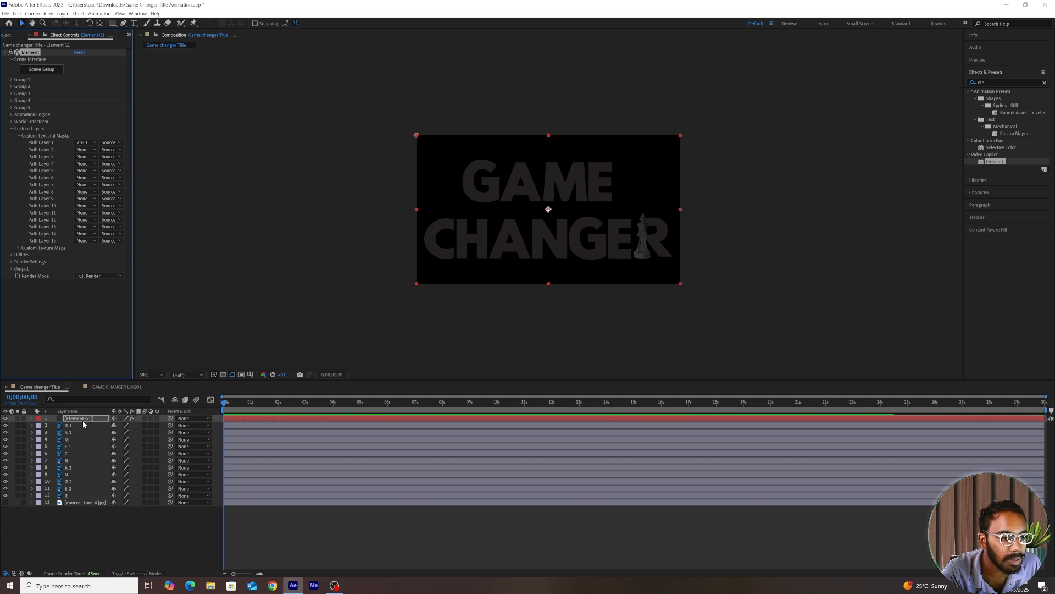
Assign concrete-texture-4.jpg as Layer 1 of the Element effect's custom texture maps
left_click(18, 135)
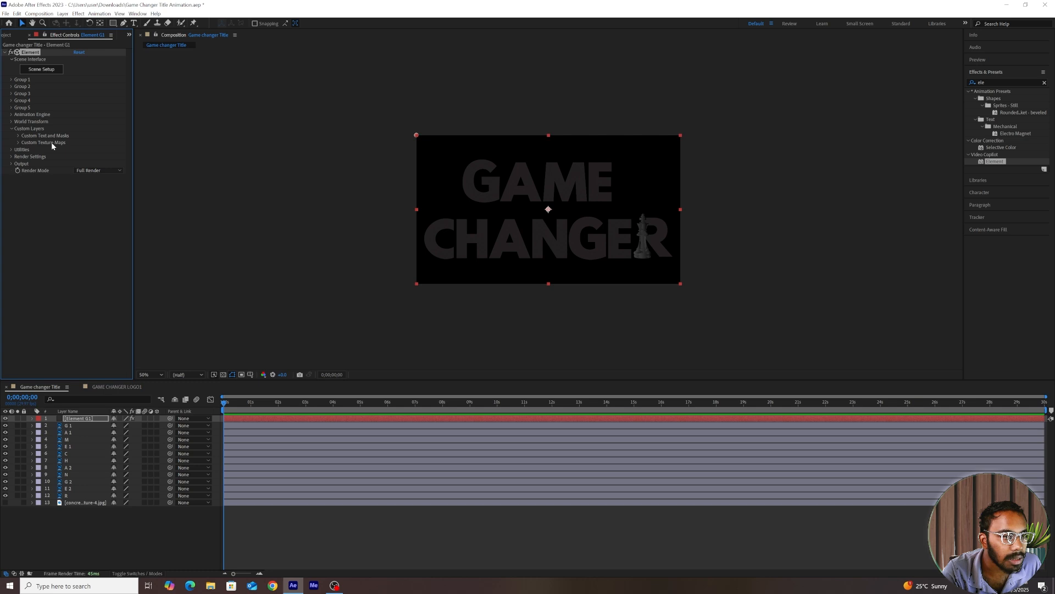
left_click(18, 143)
left_click(84, 149)
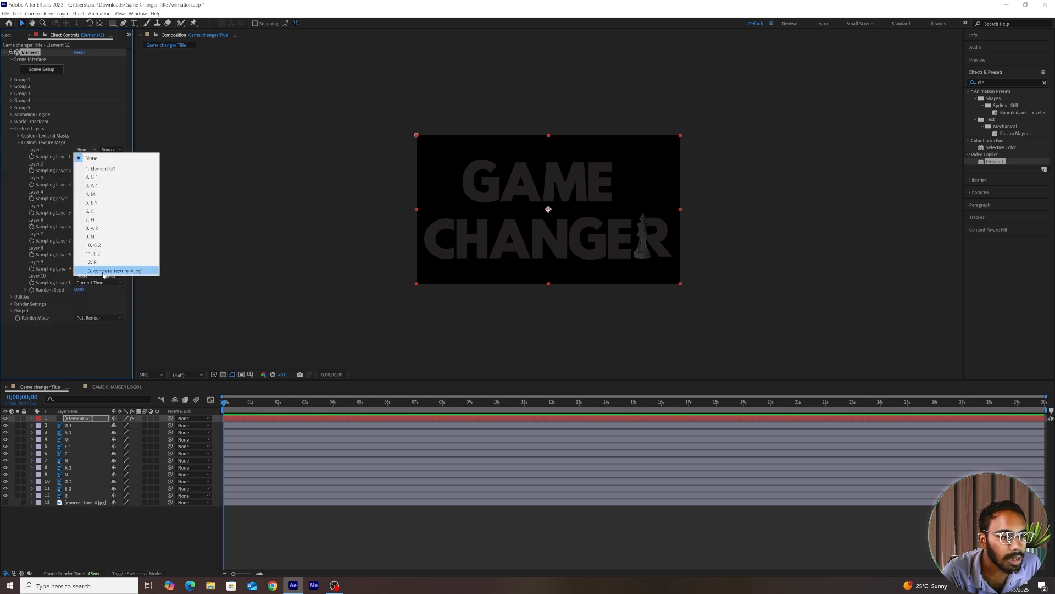
left_click(113, 271)
left_click(18, 141)
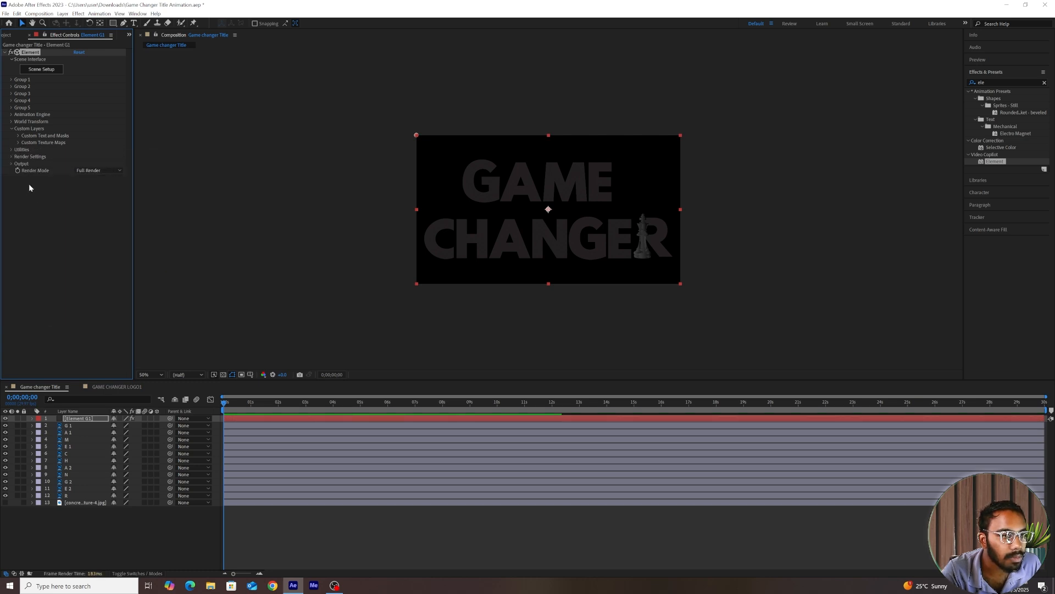
Open the Element scene setup and extrude Custom Path 1 into a 3D letter G
left_click(42, 70)
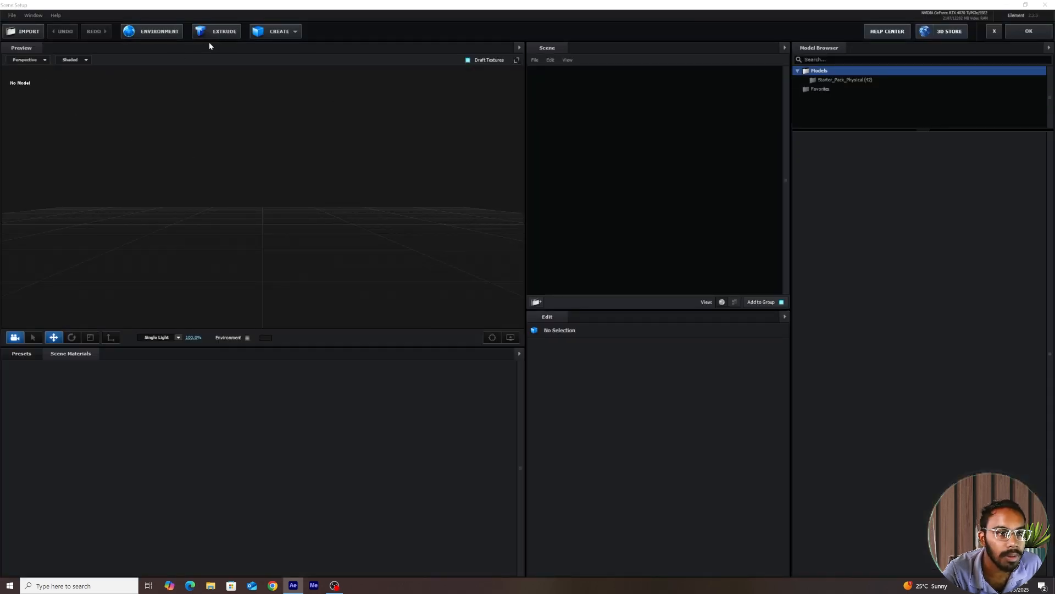
left_click(215, 31)
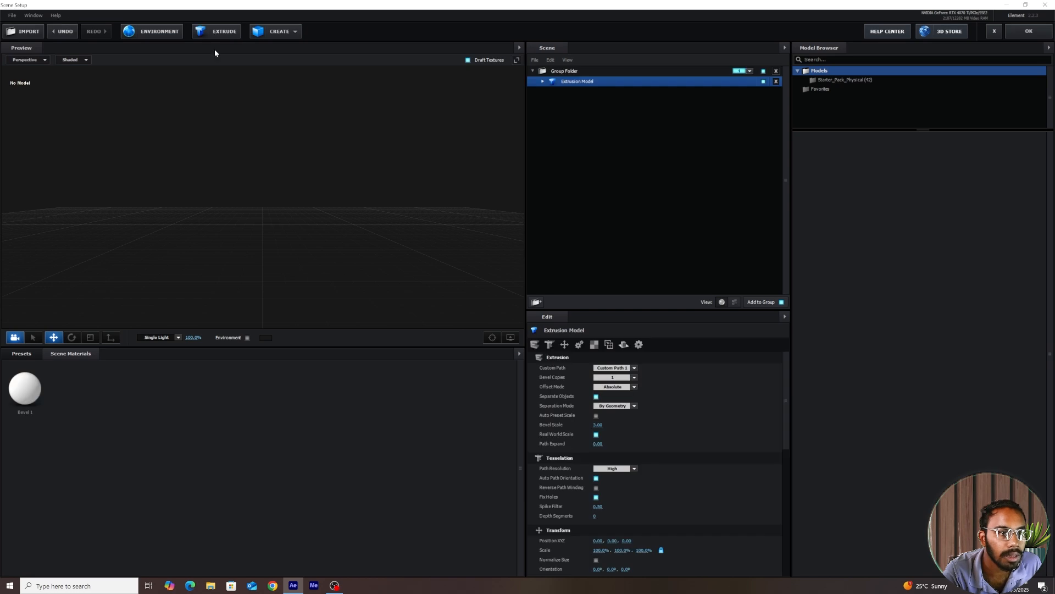
left_click_drag(262, 305, 288, 303)
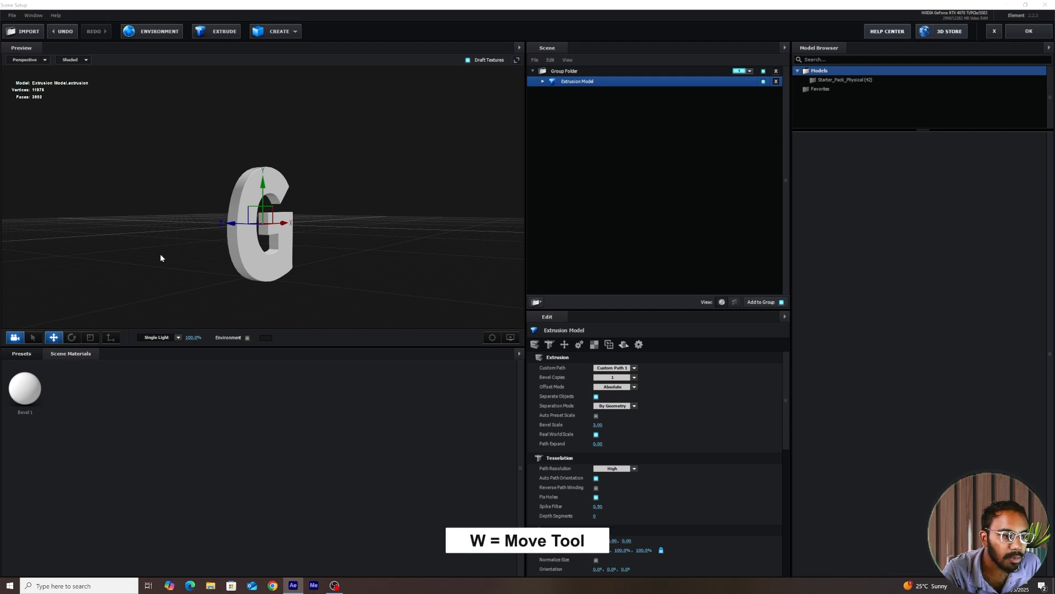
Rotate the extruded G model 90° about its X axis so it lies flat on the grid
left_click(72, 337)
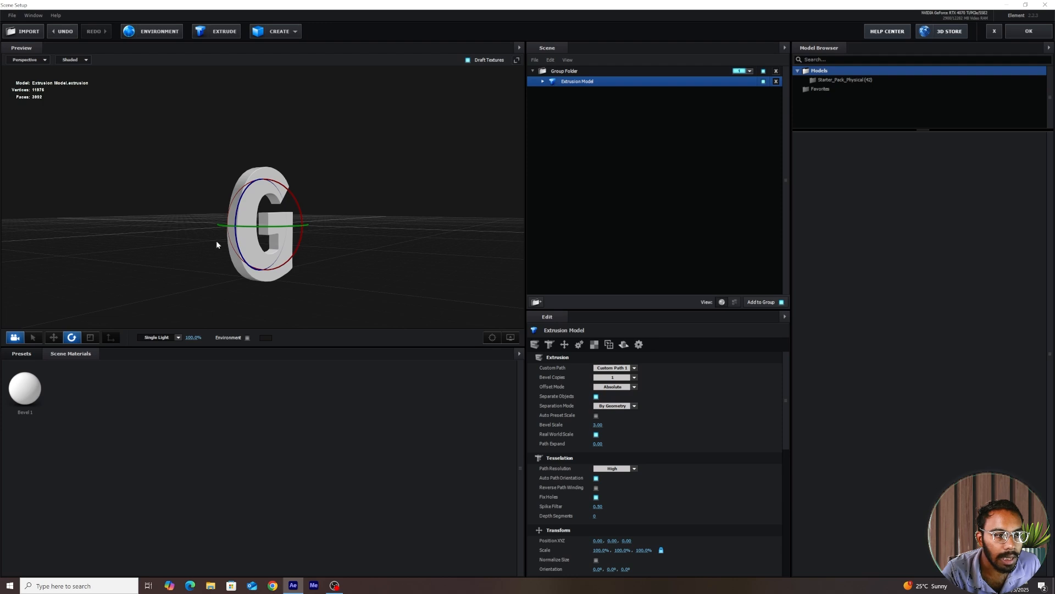
left_click_drag(304, 230, 217, 245)
left_click_drag(308, 255, 325, 274)
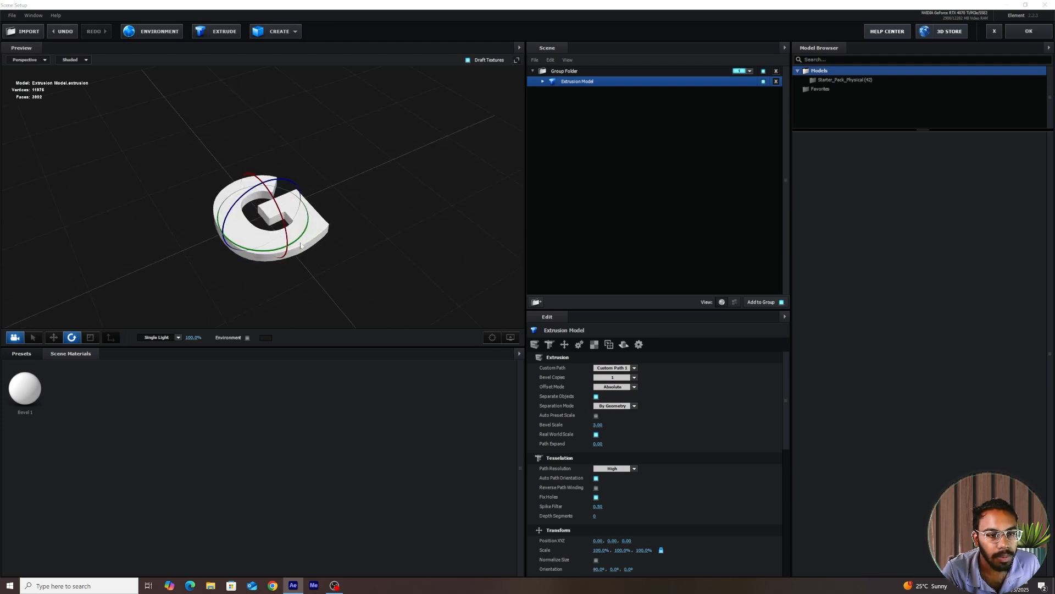
Set the diffuse texture of the extrusion's Bevel 1 material to Custom Layer 1
left_click(543, 83)
left_click(573, 92)
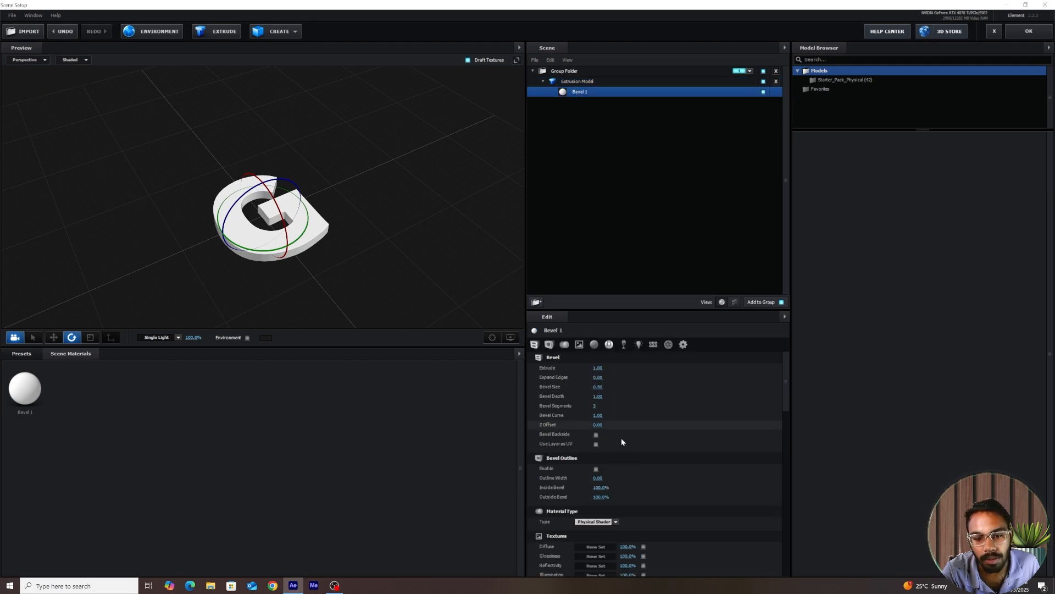
scroll(581, 397, "down", 1)
scroll(581, 397, "down", 1)
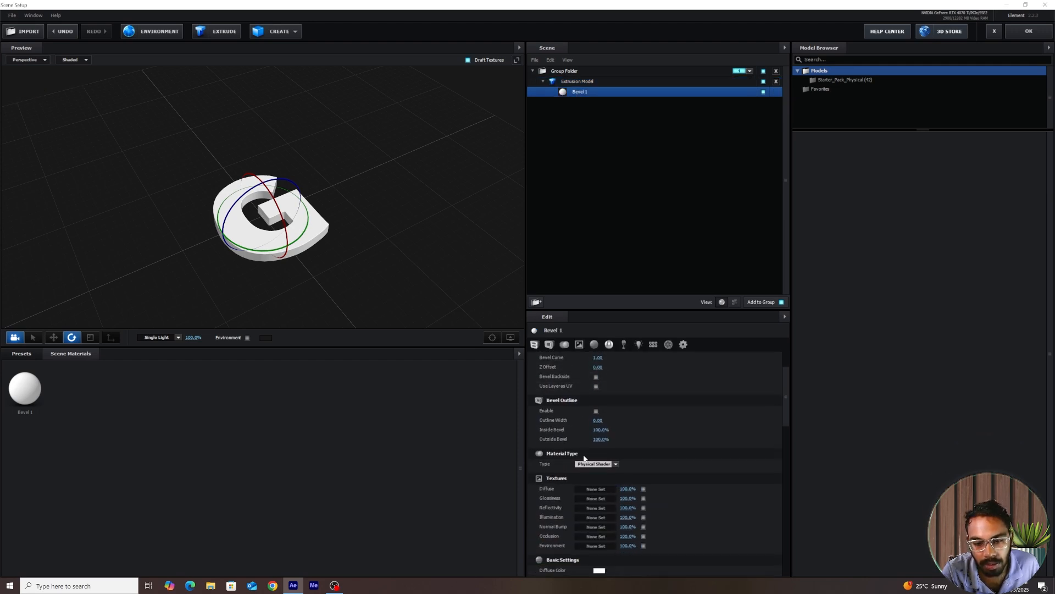
left_click(594, 490)
left_click(594, 428)
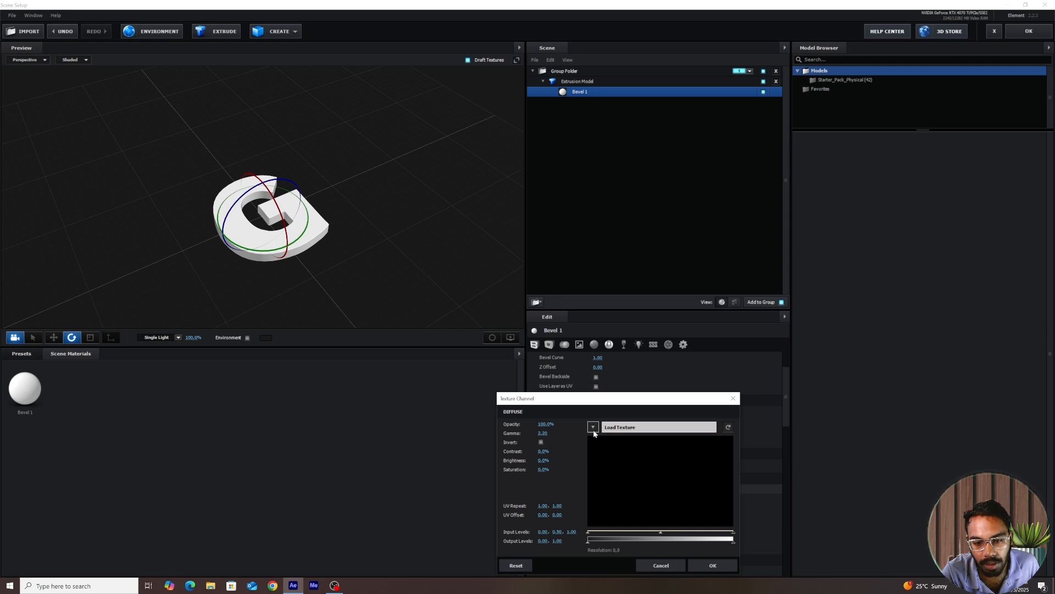
left_click(618, 440)
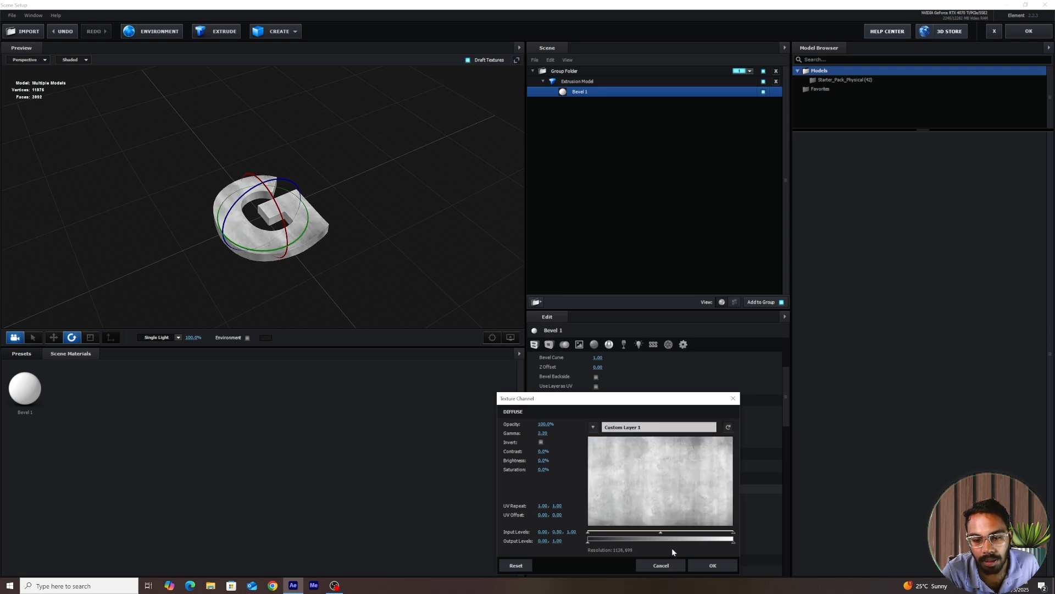
left_click(712, 565)
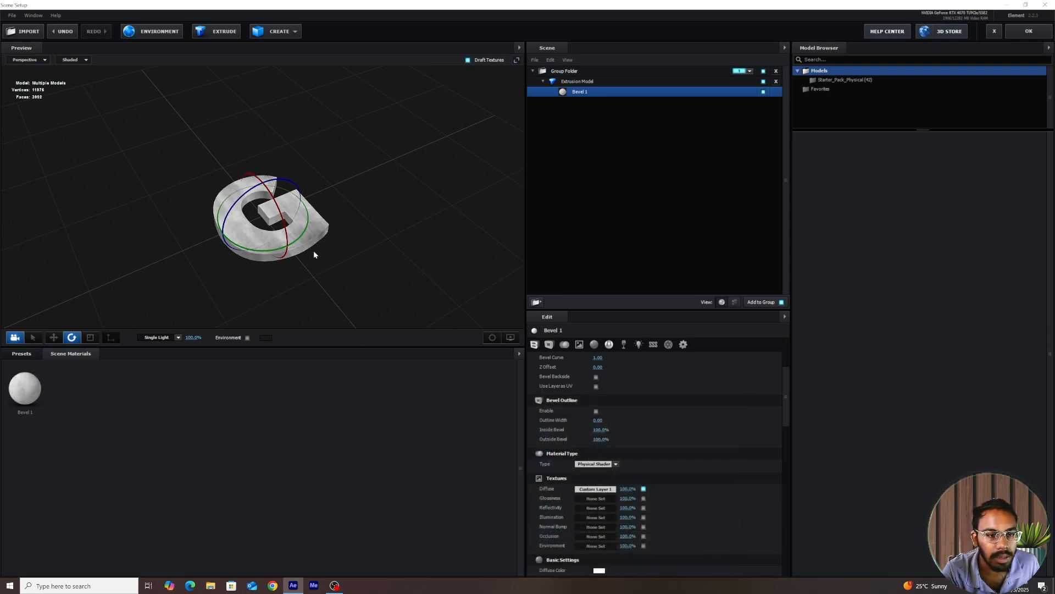
Set the extrusion model's Z scale to 400% to thicken the letter G
left_click(544, 82)
left_click(577, 83)
scroll(632, 498, "down", 1)
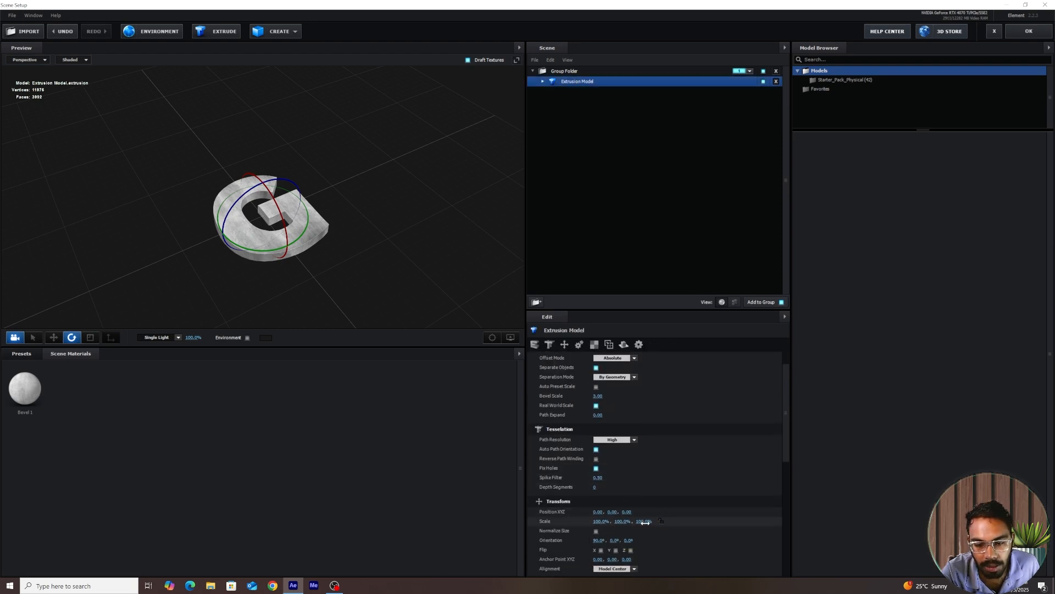
left_click_drag(337, 255, 308, 246)
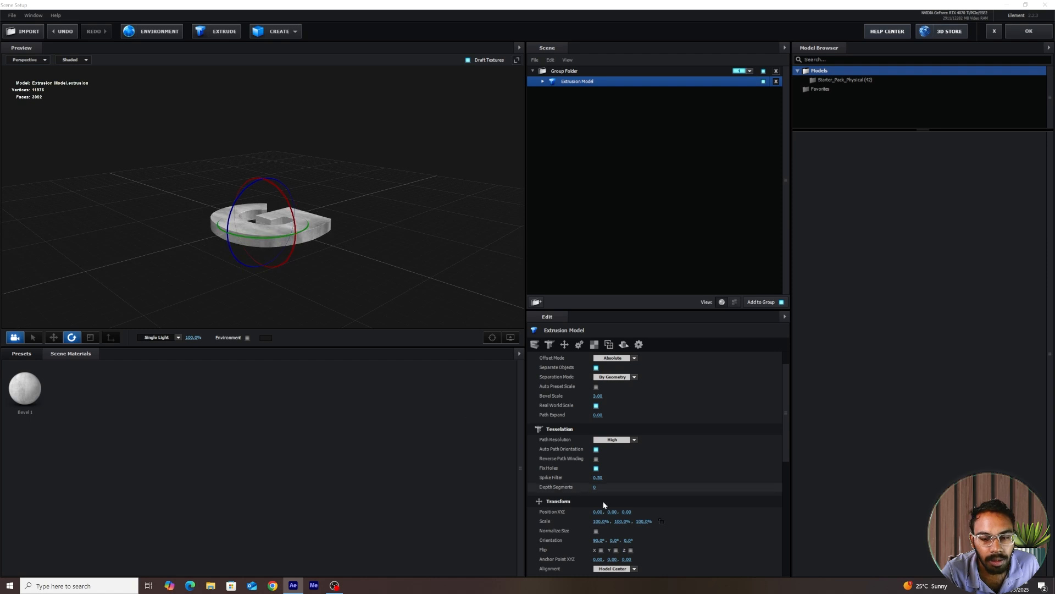
left_click(644, 521)
type("400")
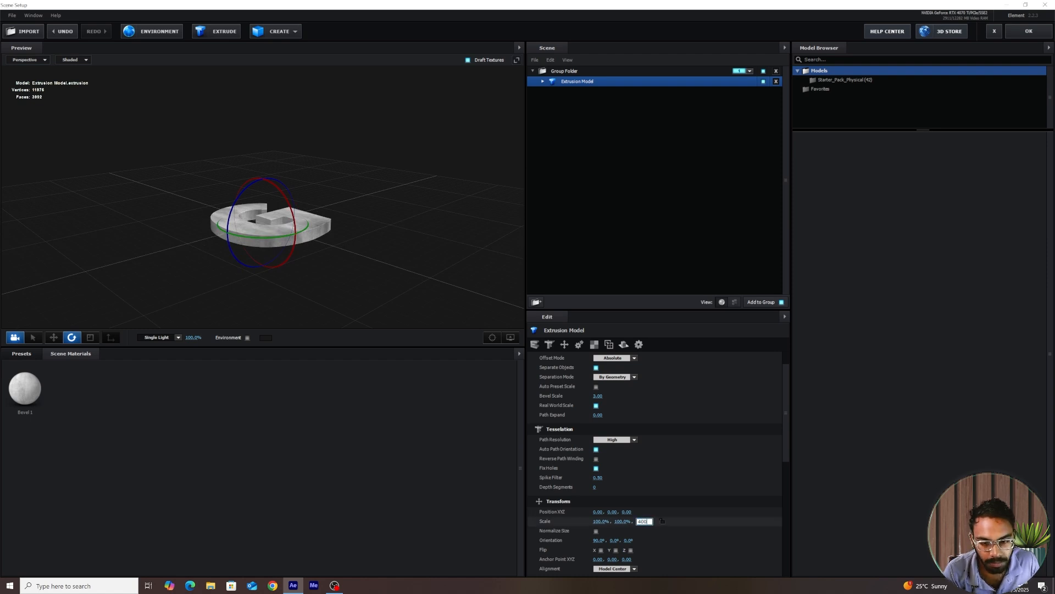
key("Return")
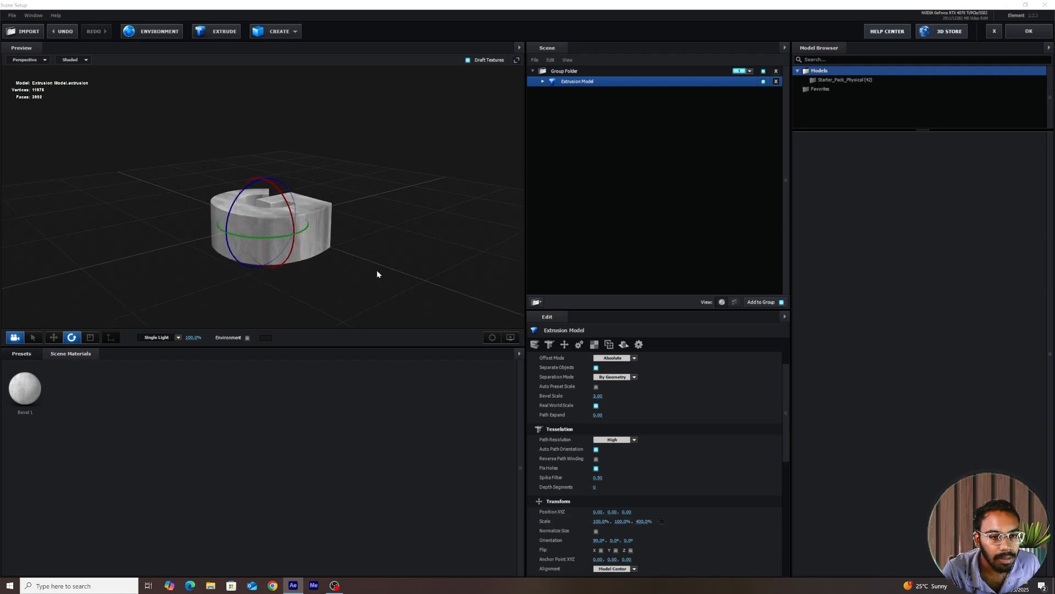
Position the G model at X -1.20 and Z 1.20, and accept the scene setup
left_click_drag(377, 269, 339, 296)
key("w")
left_click_drag(325, 257, 333, 224)
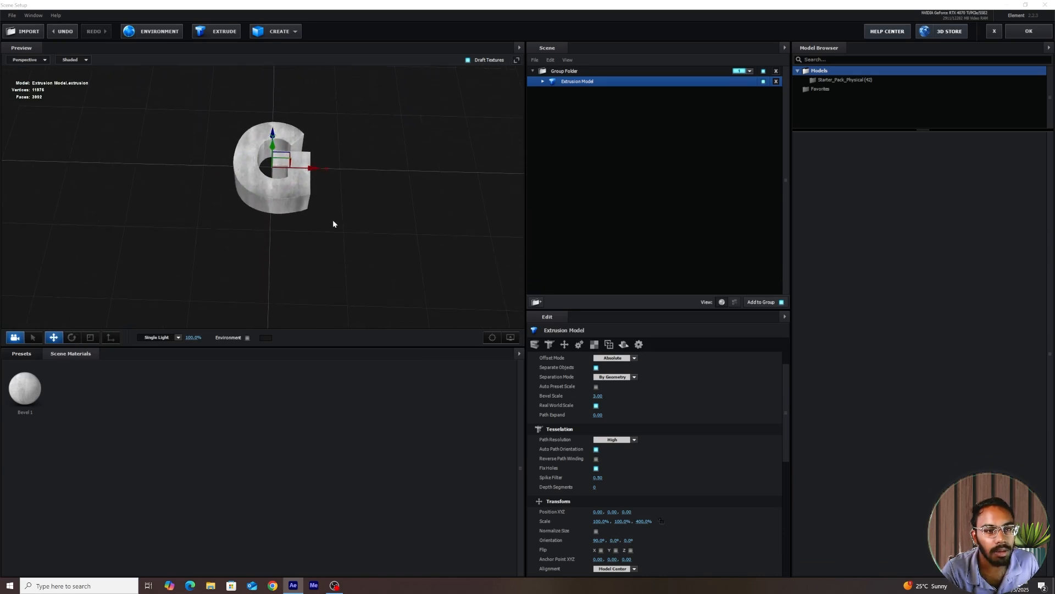
left_click_drag(298, 176, 361, 251)
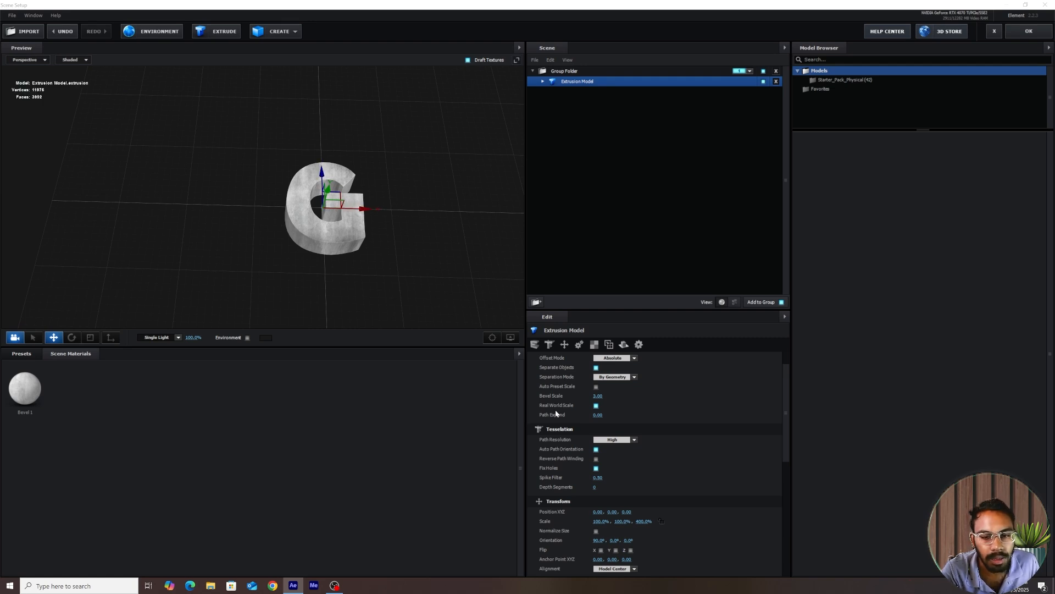
scroll(556, 413, "down", 5)
left_click(604, 426)
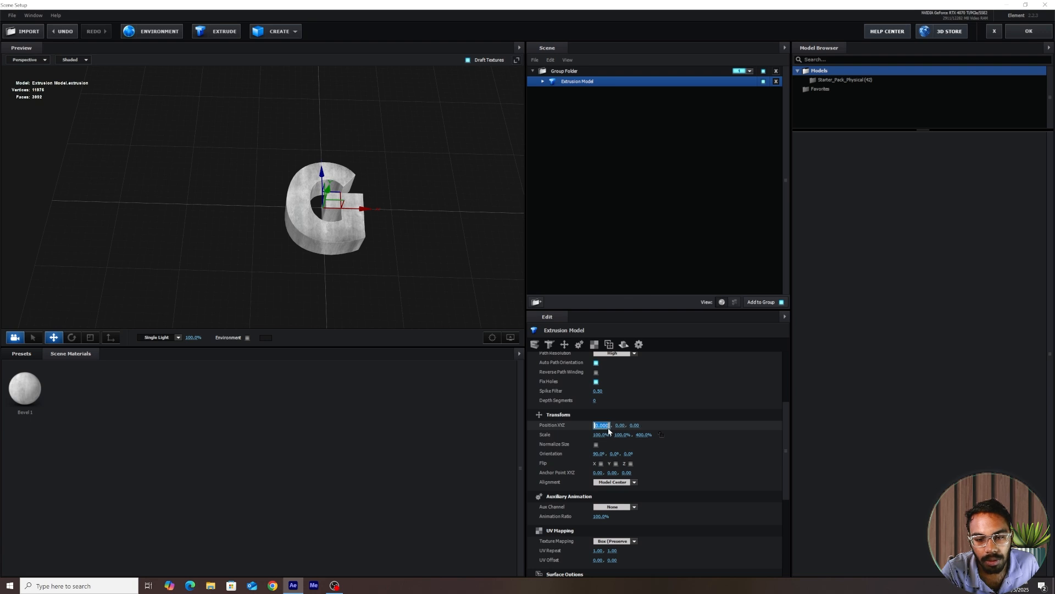
type("-1.20")
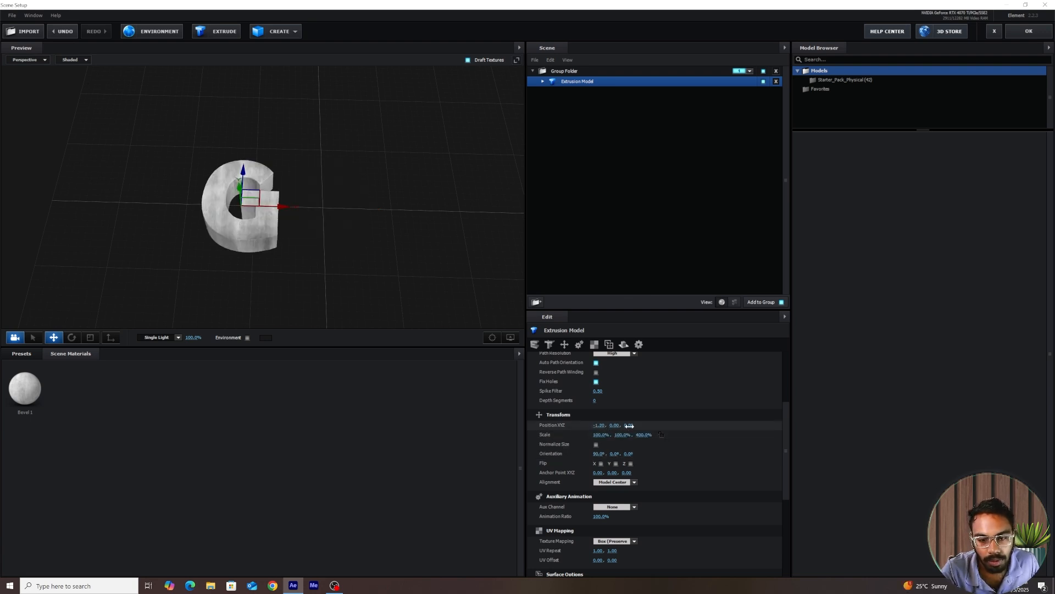
left_click(632, 425)
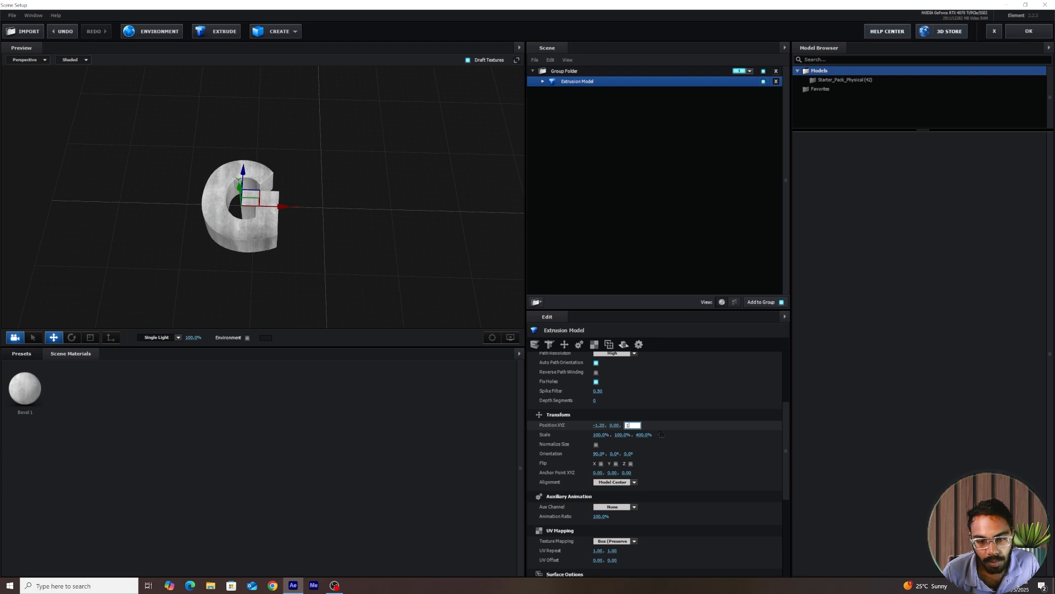
type("1.2")
key("Return")
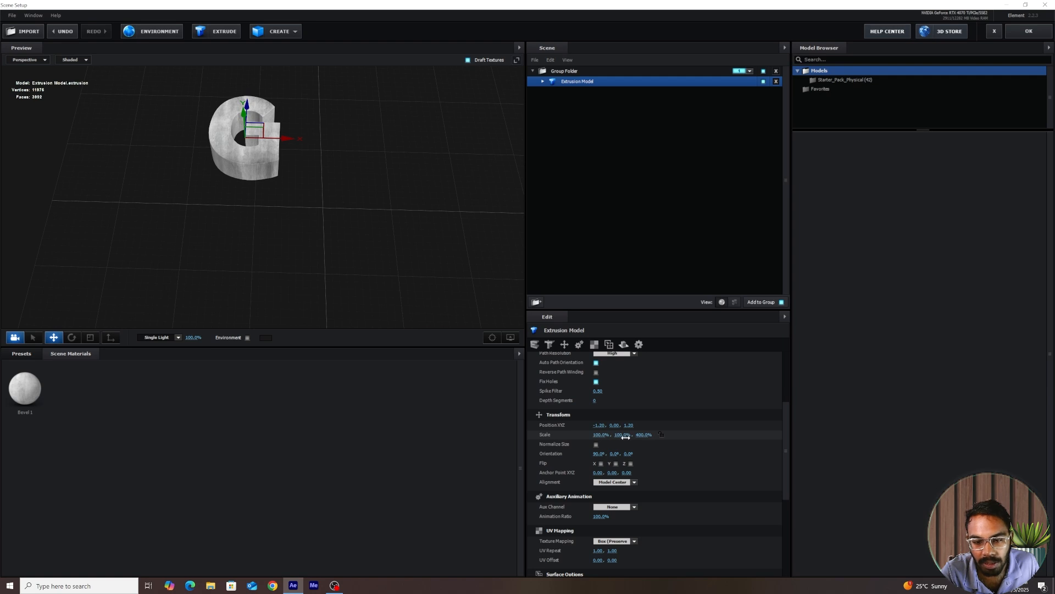
left_click_drag(338, 250, 366, 241)
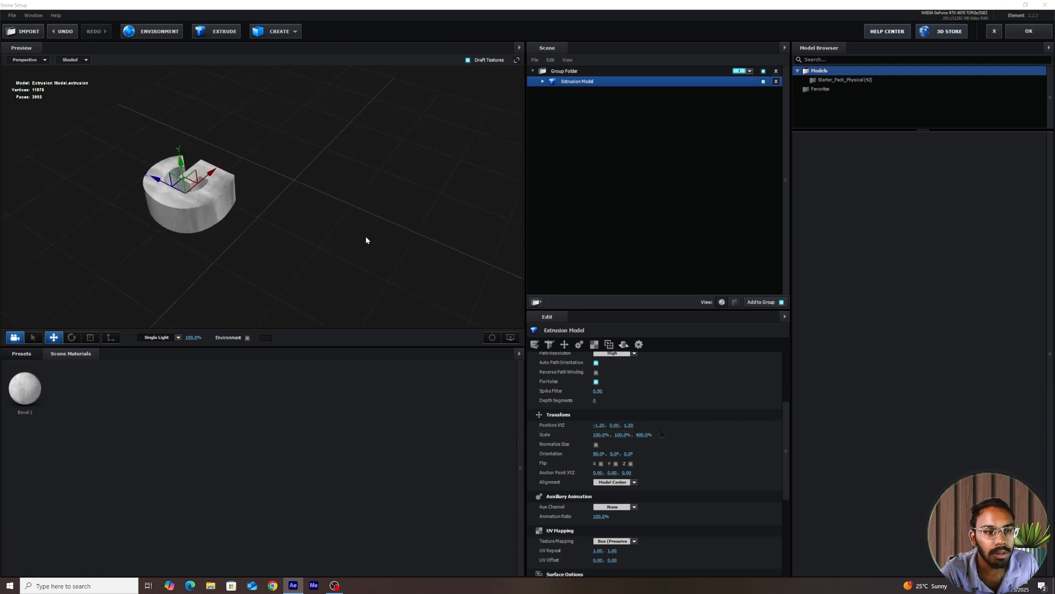
left_click(1023, 33)
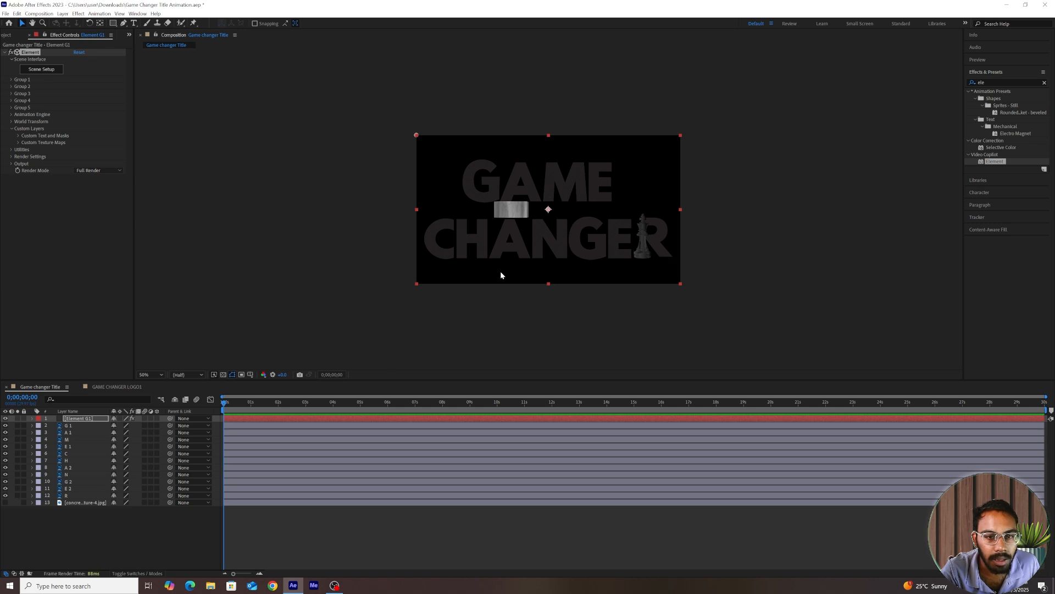
right_click(347, 521)
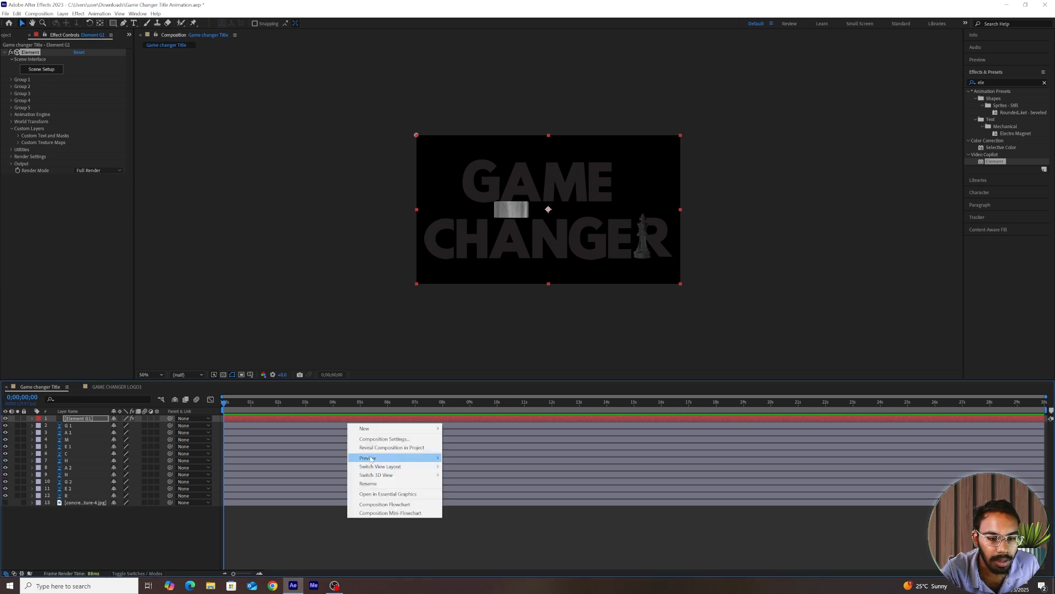
mouse_move(374, 428)
left_click(297, 517)
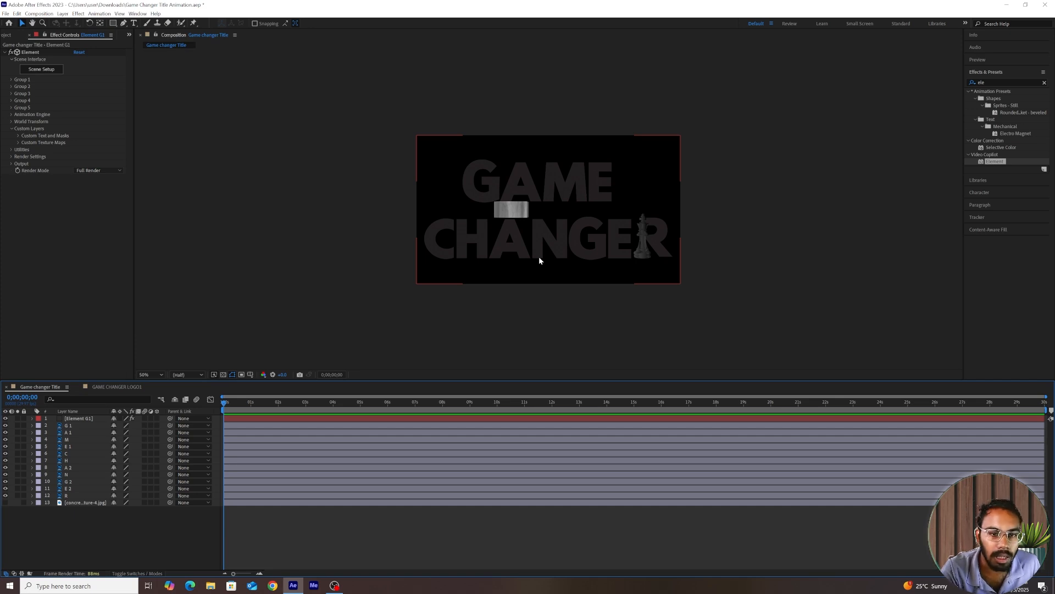
left_click(92, 461)
left_click(84, 418)
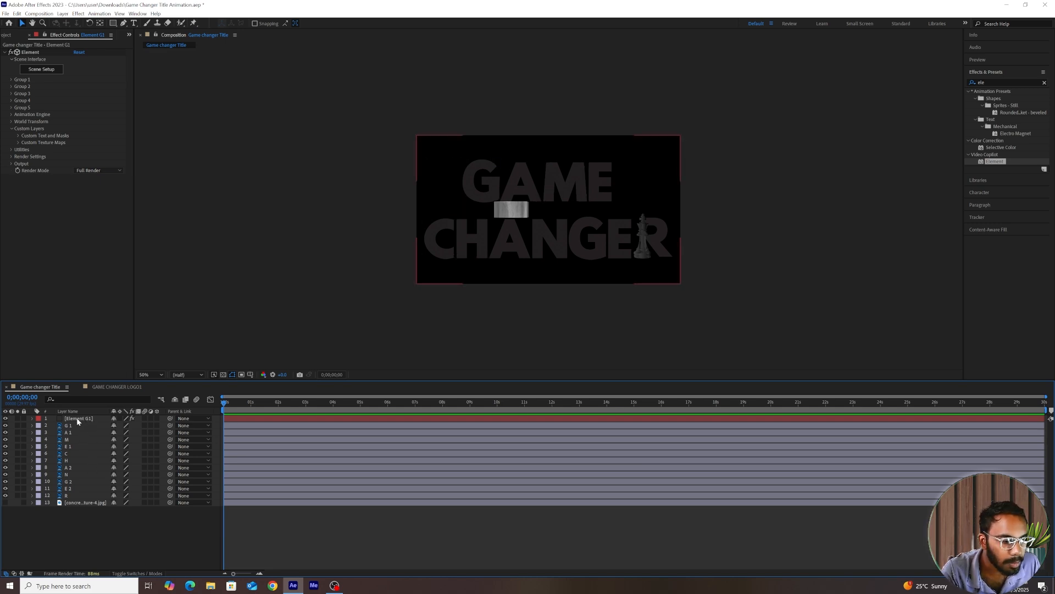
left_click(86, 418)
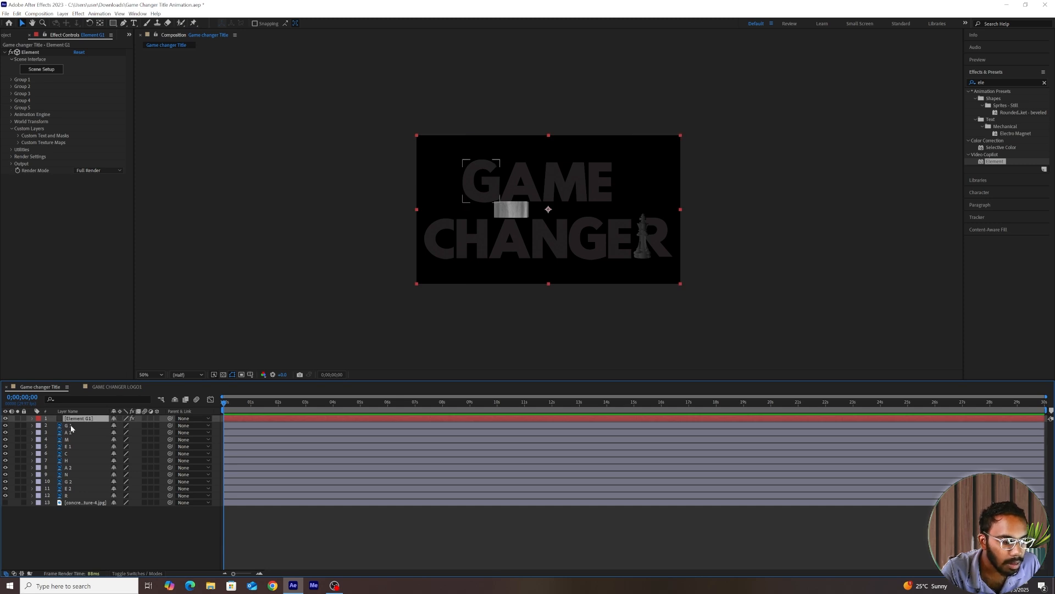
left_click(66, 426)
left_click(66, 433)
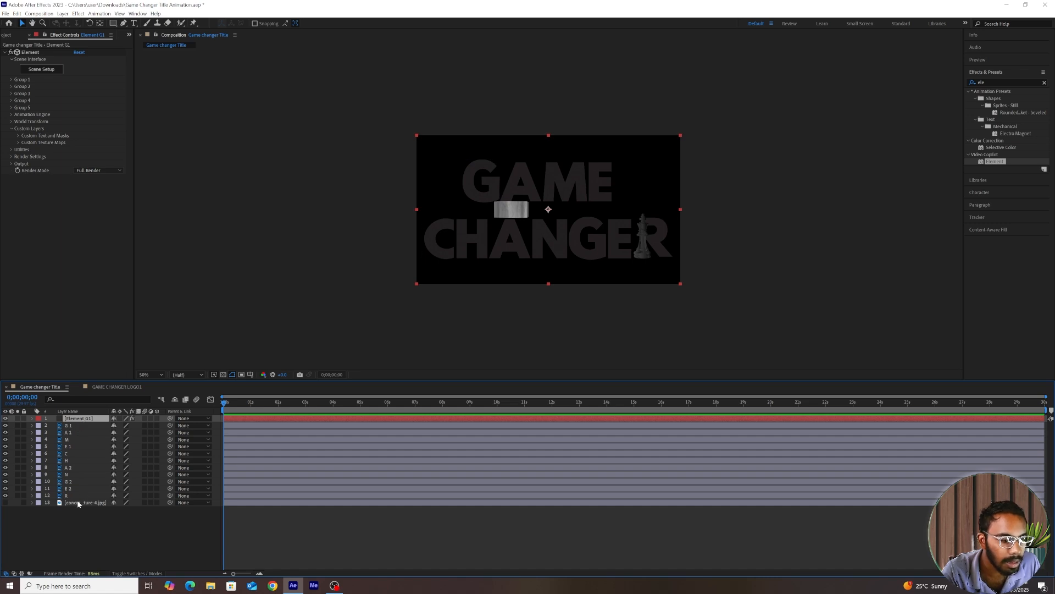
Duplicate the Element G1 layer ten times to get one Element layer for each letter of the title
key("ctrl+d")
key("ctrl+d")
key("ctrl+d")
key("ctrl+d")
key("ctrl+d")
key("ctrl+d")
key("ctrl+d")
key("ctrl+d")
key("ctrl+d")
key("ctrl+d")
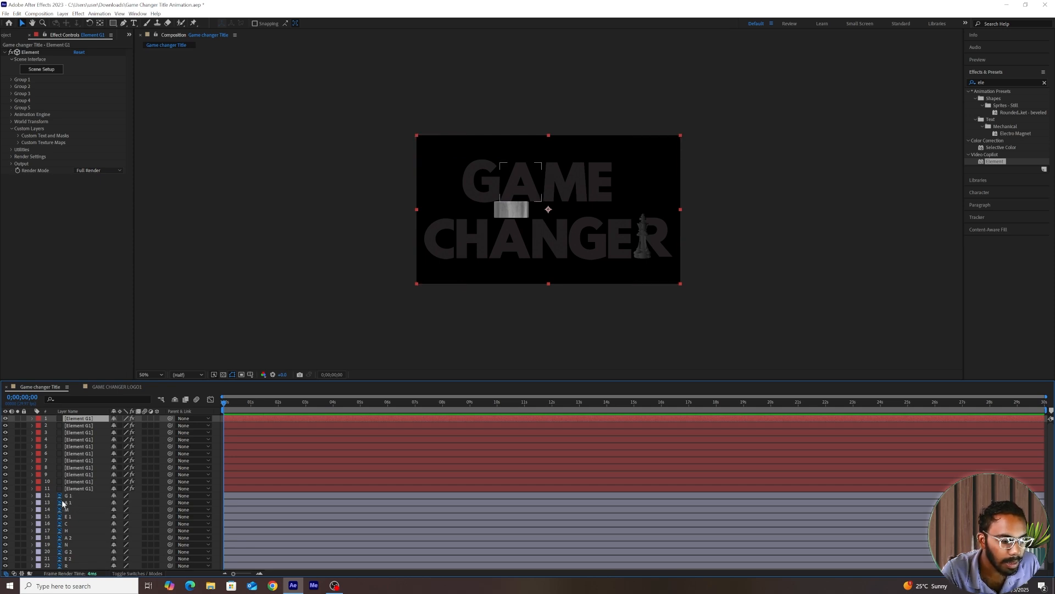
Reorder the duplicated Element G1 layers so that one sits directly above each letter layer, from A 1 down to R
left_click_drag(91, 431, 91, 504)
left_click(88, 472, "shift")
scroll(88, 472, "down", 1)
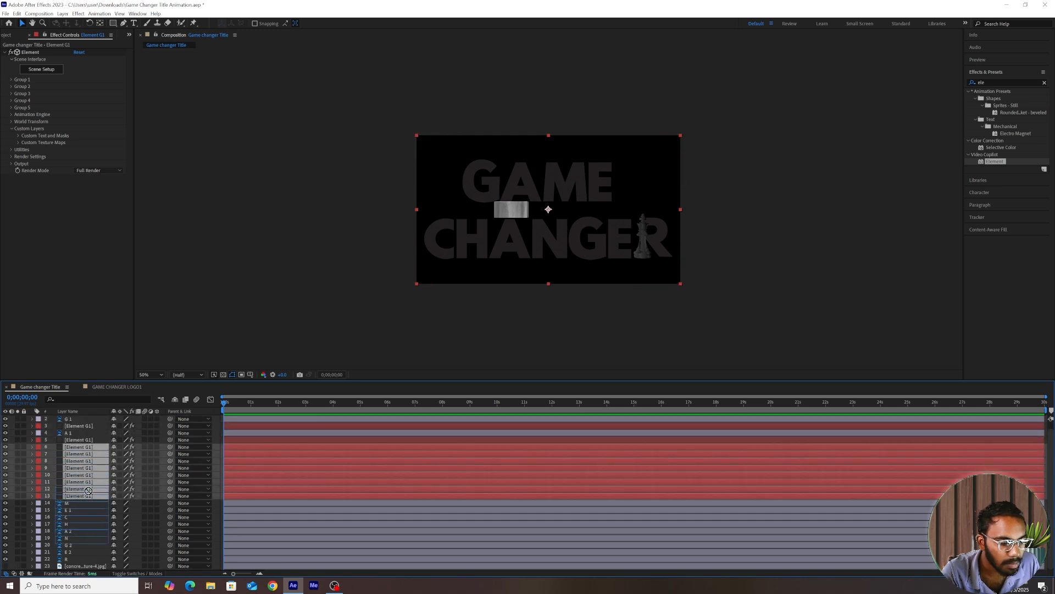
left_click(94, 454, "ctrl")
left_click(90, 468, "ctrl")
left_click_drag(90, 461, 92, 534)
left_click(91, 481, "ctrl")
left_click(91, 496, "ctrl")
left_click(91, 509, "ctrl")
left_click_drag(90, 517, 90, 555)
left_click(91, 524, "ctrl")
left_click(91, 537, "ctrl")
scroll(90, 516, "up", 1)
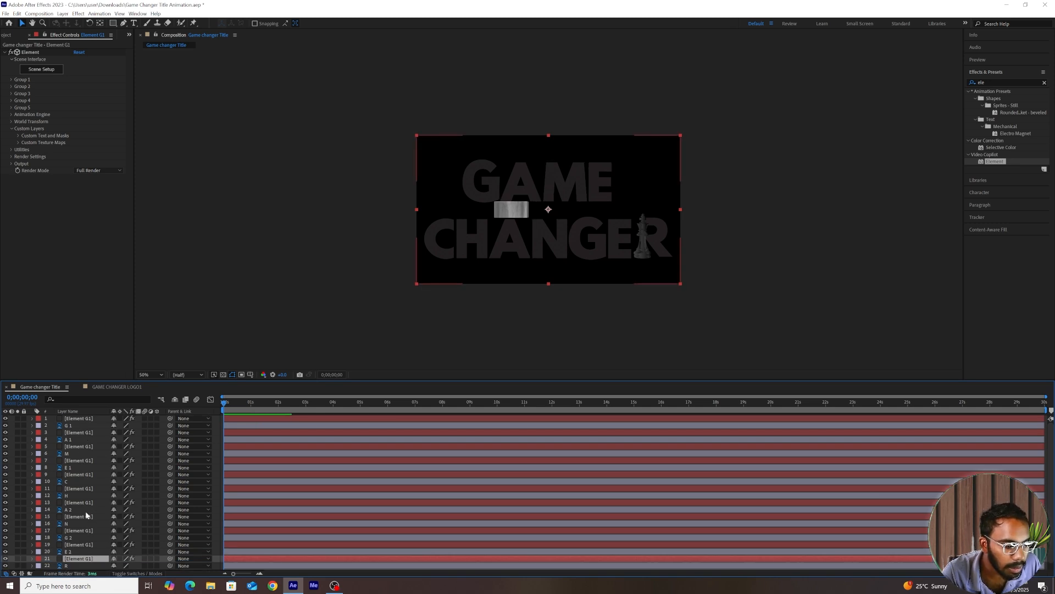
Rename the duplicates above the A 1 and M letter layers as Element A1 and Element M
left_click(85, 433)
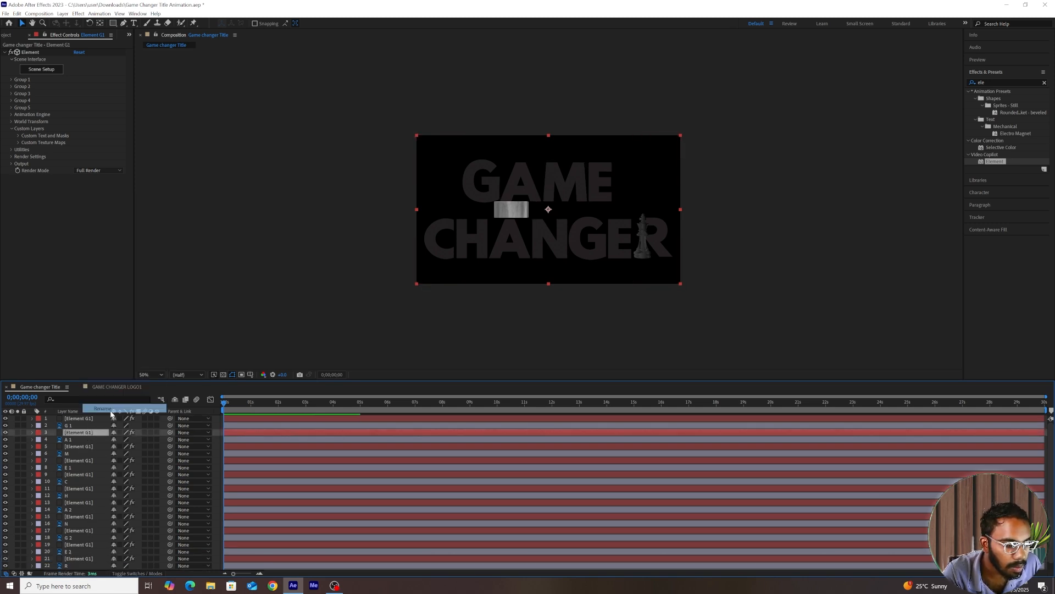
key("Return")
type("Element A")
key("Return")
left_click(82, 446)
key("Return")
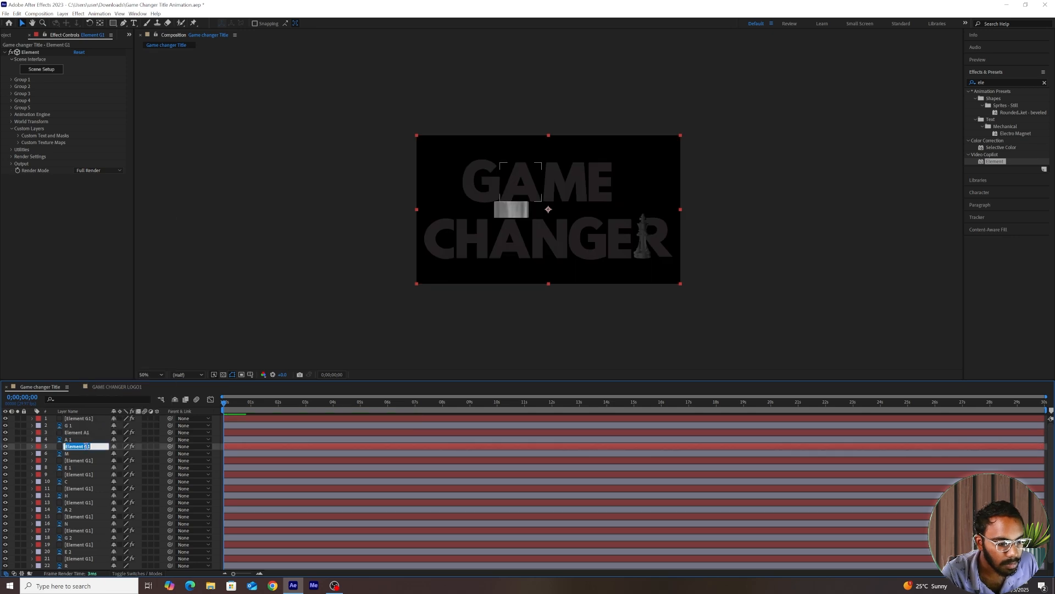
type("Element M")
key("Return")
Rename the duplicates above the E 1, C and H letter layers as Element E1, Element C and Element H
right_click(96, 461)
left_click(107, 439)
type("Element E1")
left_click(82, 474)
key("Return")
type("Element C")
left_click(83, 488)
key("Return")
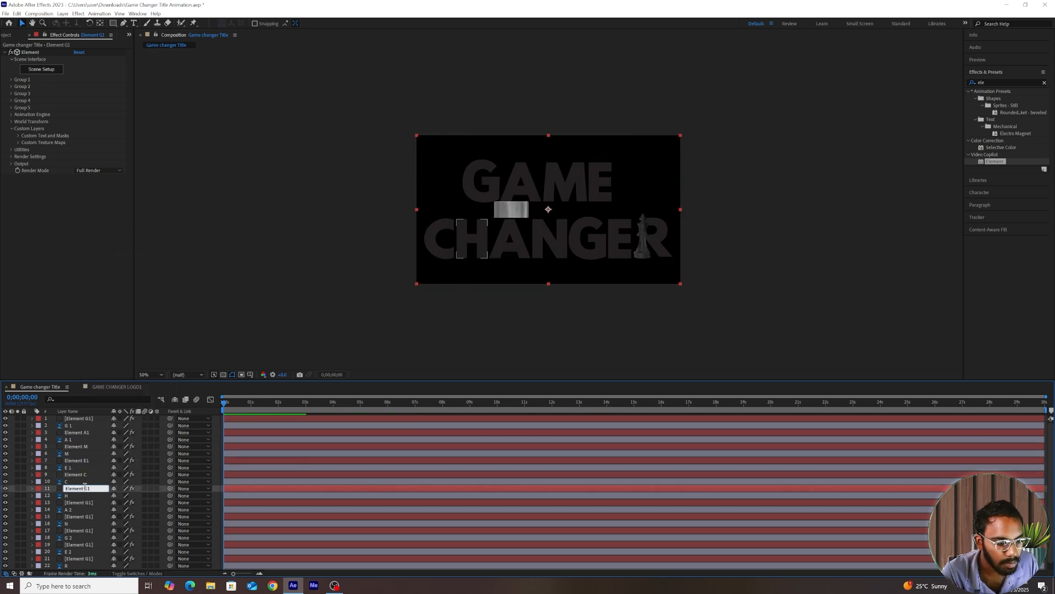
type("Element H")
Rename the duplicates above the A 2 and N letter layers as Element A2 and Element N
right_click(88, 496)
left_click(101, 474)
double_click(89, 496)
type("A2")
right_click(88, 511)
left_click(102, 487)
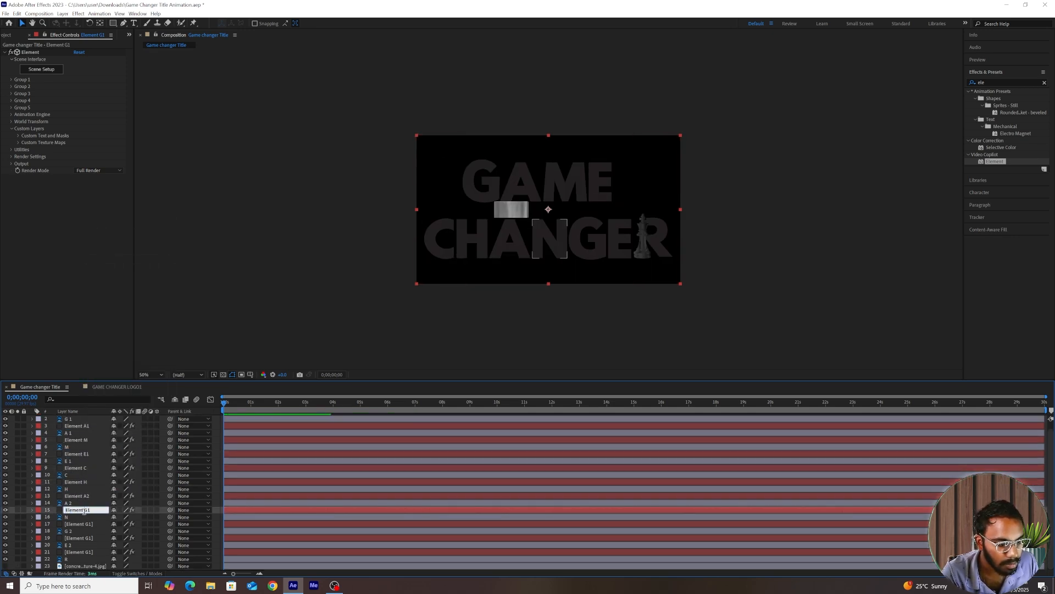
double_click(94, 510)
type("N")
Rename the last three duplicates, above the G 2, E 2 and R letter layers, as Element G2, Element E2 and Element R
right_click(88, 524)
left_click(102, 501)
double_click(90, 524)
type("G2")
right_click(85, 539)
left_click(100, 515)
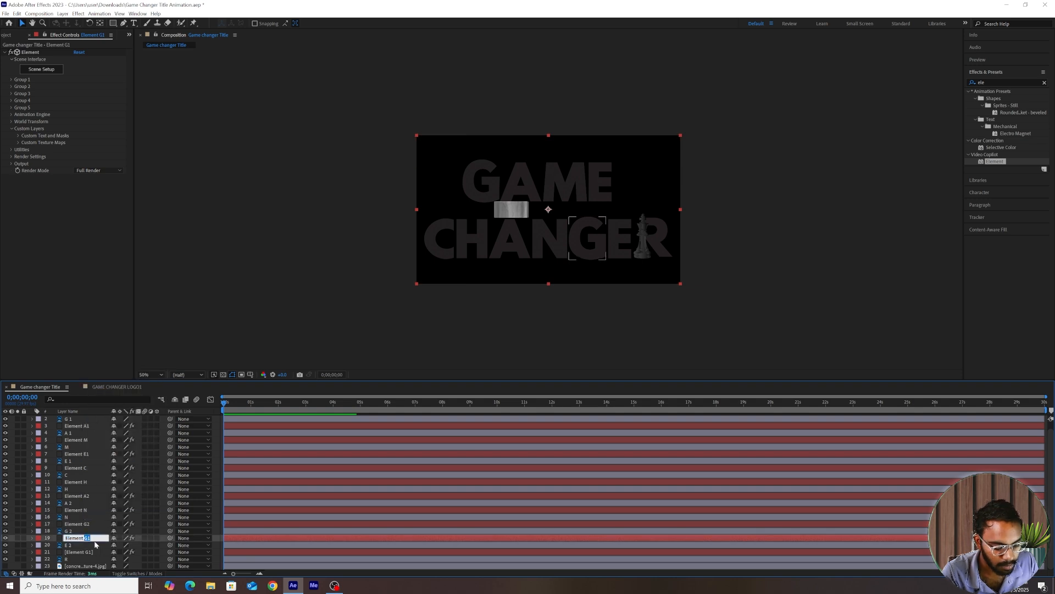
double_click(91, 539)
double_click(87, 552)
type("R")
left_click(87, 559)
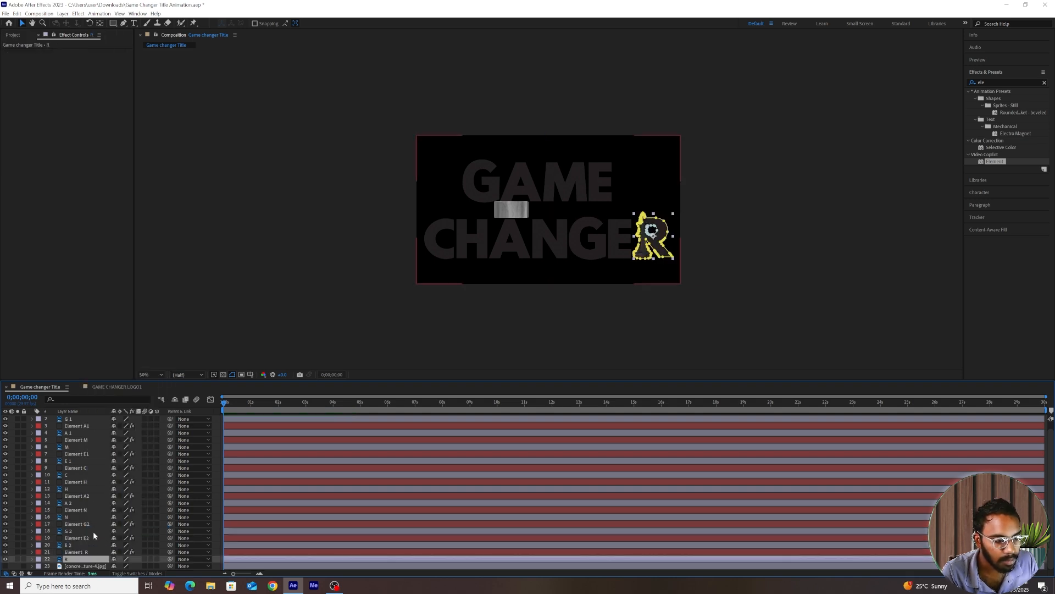
scroll(92, 523, "up", 2)
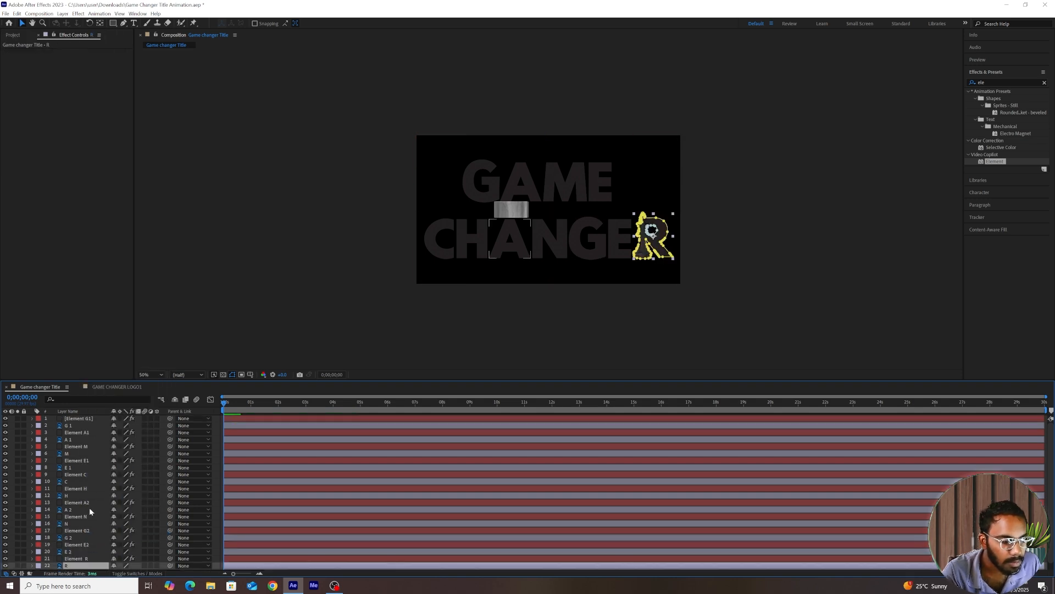
Set Path Layer 1 in the custom text and masks of the Element A1 layer to the A 1 letter layer
left_click(85, 420)
left_click(18, 136)
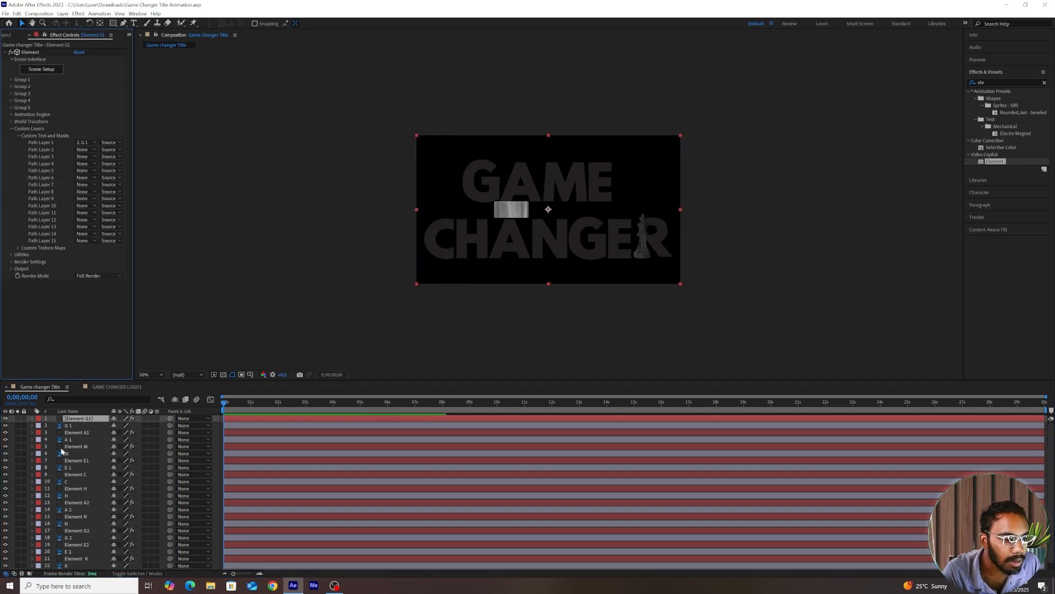
left_click(71, 426)
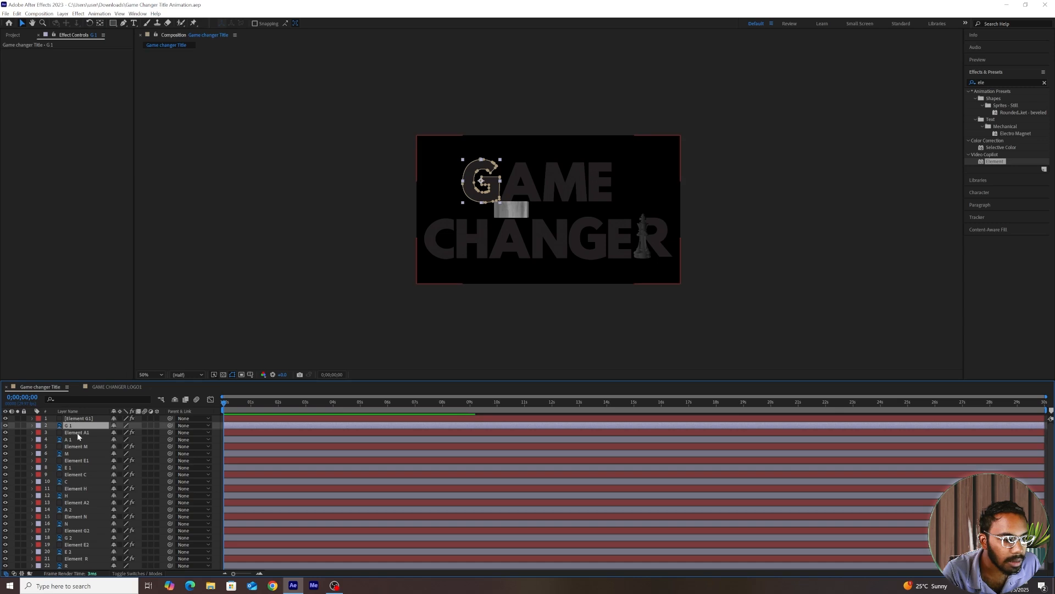
left_click(80, 434)
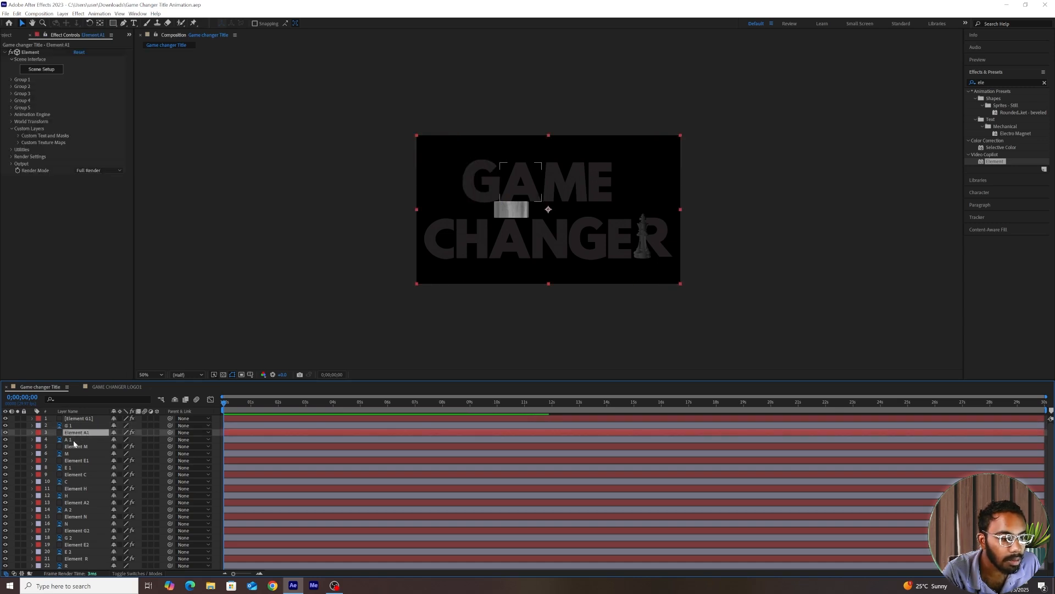
left_click(18, 137)
left_click(86, 142)
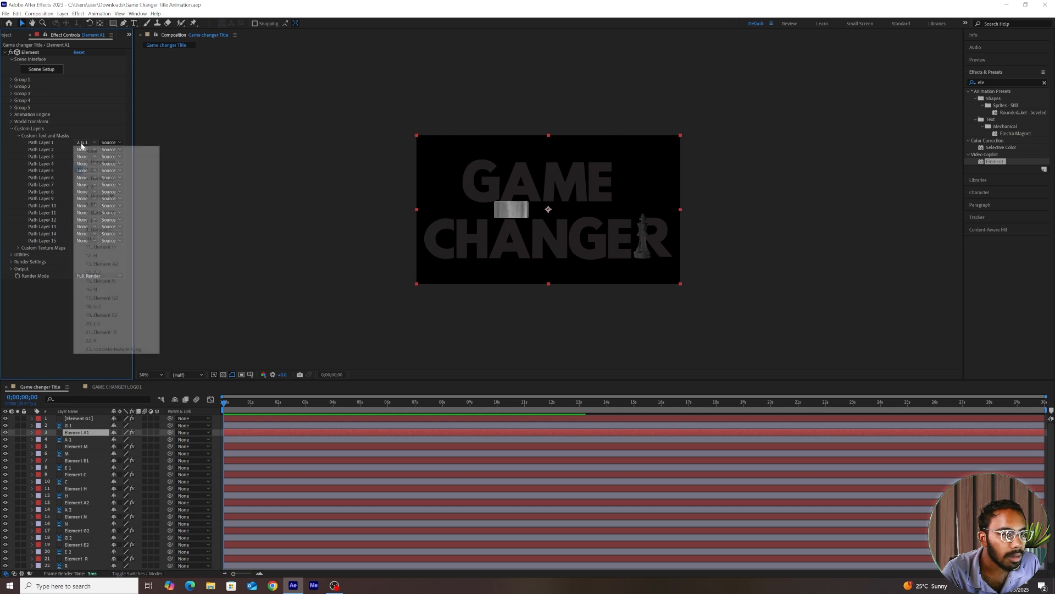
left_click(93, 187)
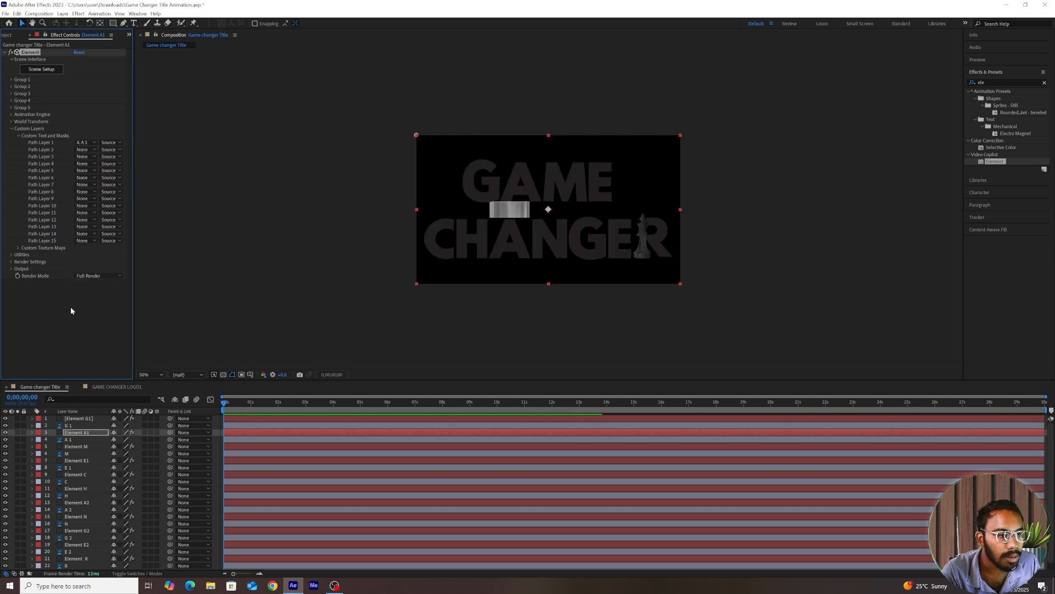
Set Path Layer 1 of the Element M layer's custom text and masks to the M letter layer
left_click(75, 446)
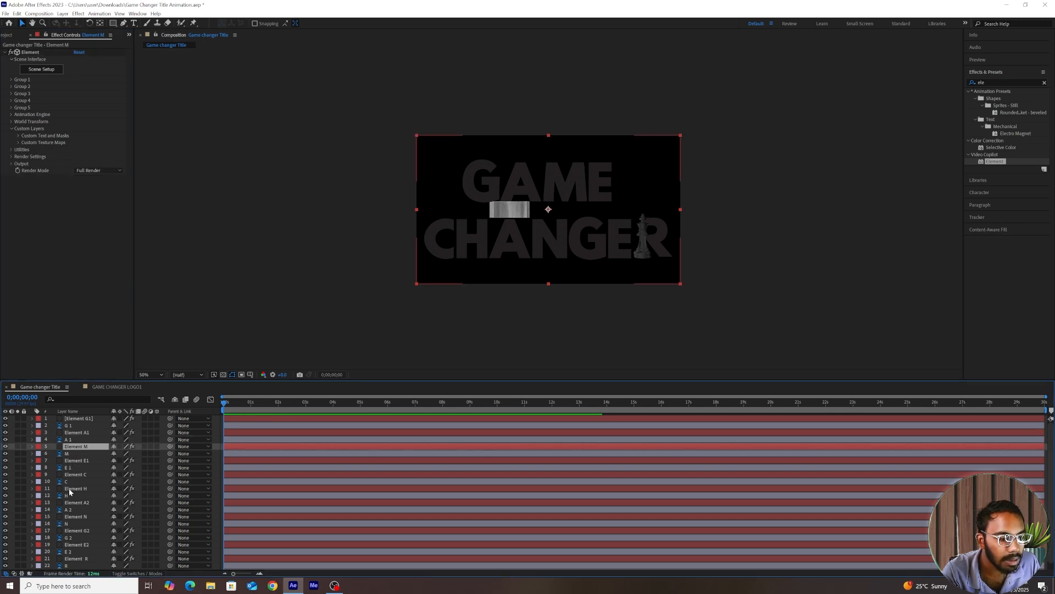
left_click(19, 136)
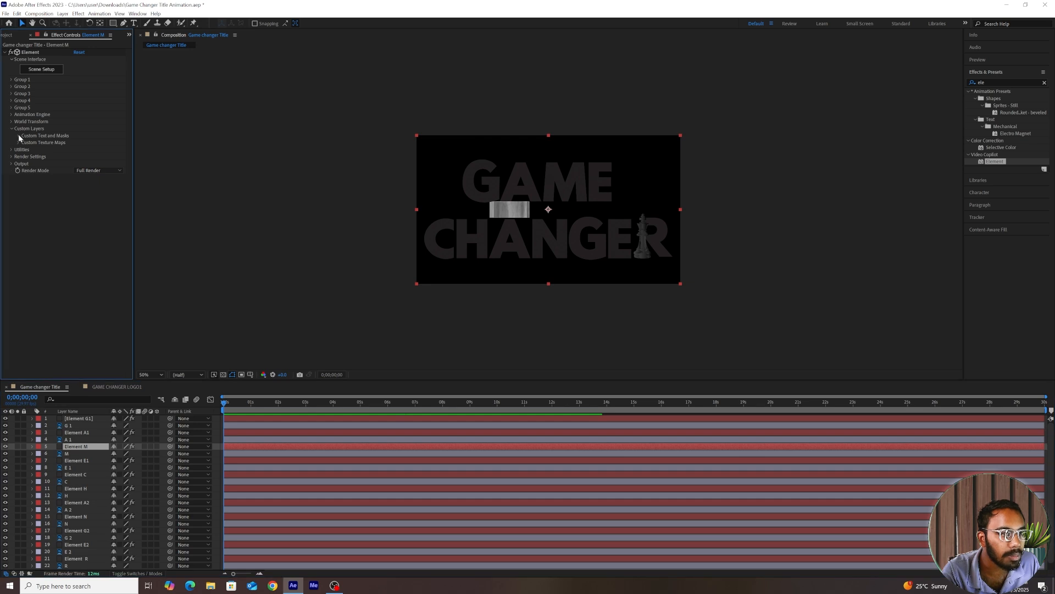
left_click(85, 143)
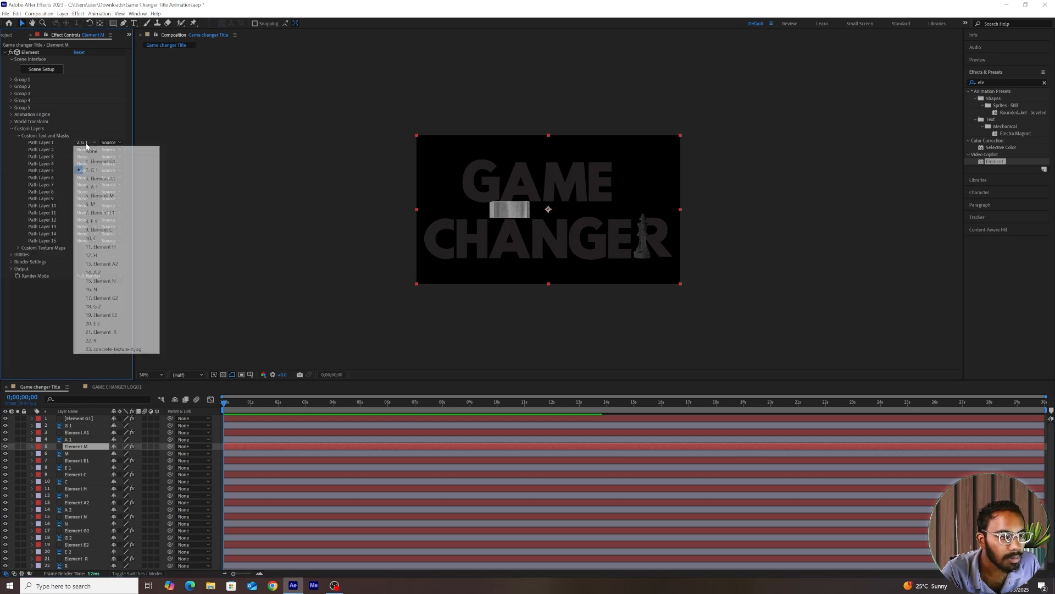
left_click(88, 205)
left_click(71, 319)
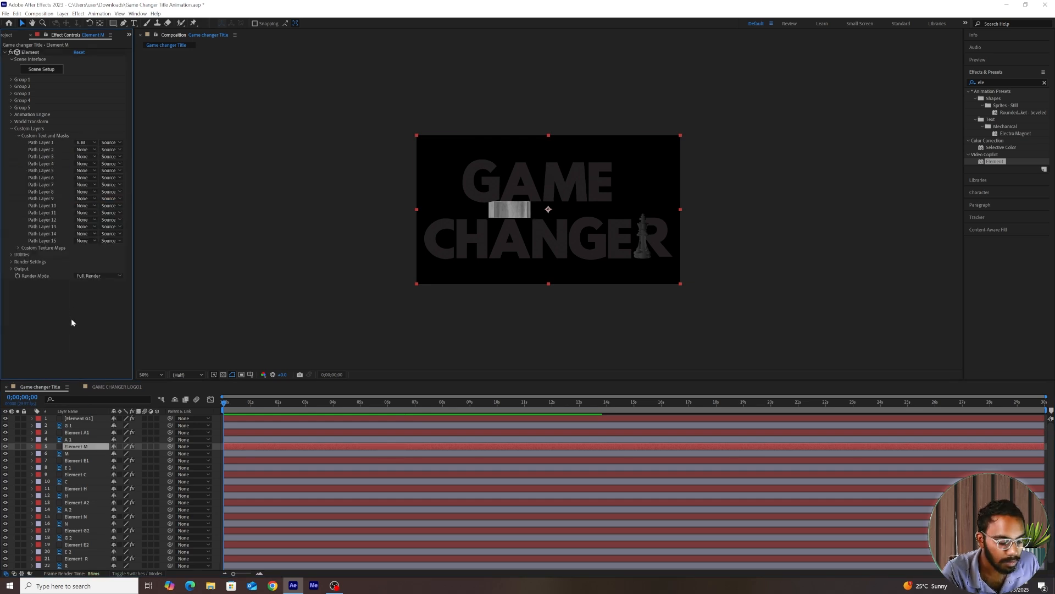
Set Path Layer 1 of Element E1 to the E 1 layer and of Element C to the C layer
left_click(76, 460)
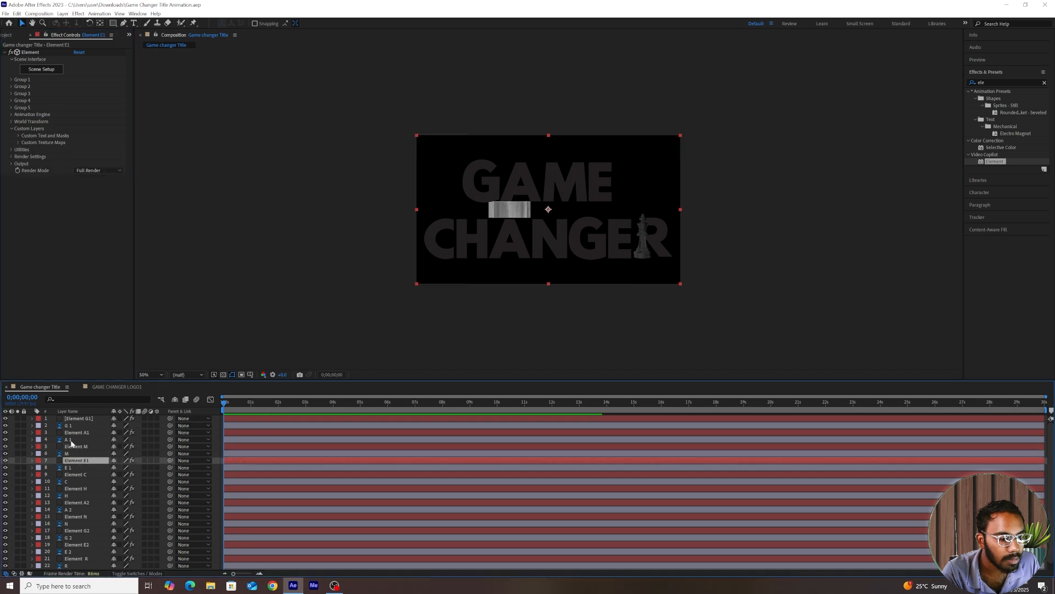
left_click(19, 135)
left_click(85, 142)
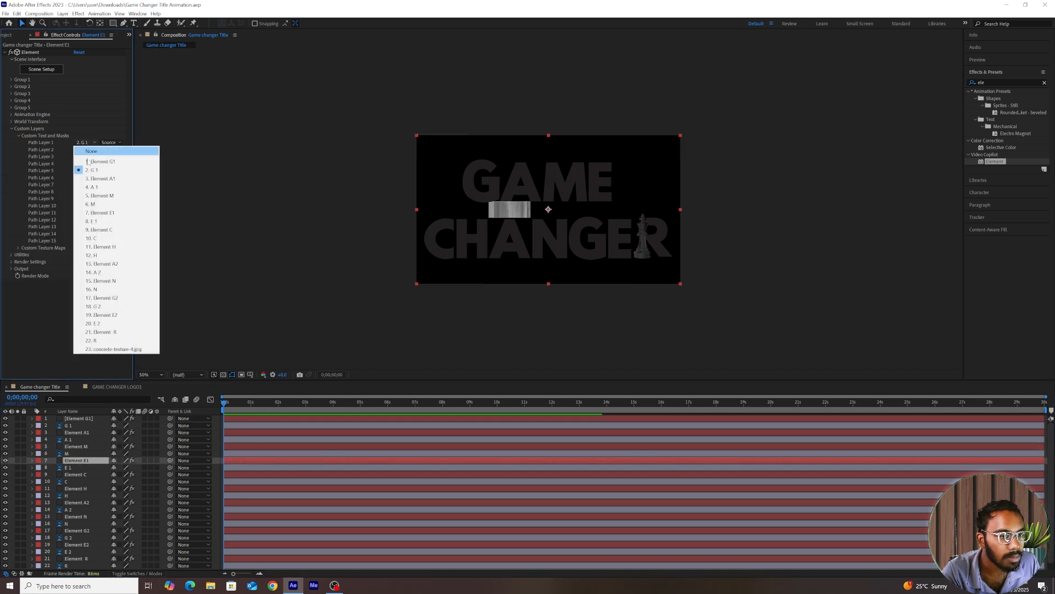
left_click(92, 221)
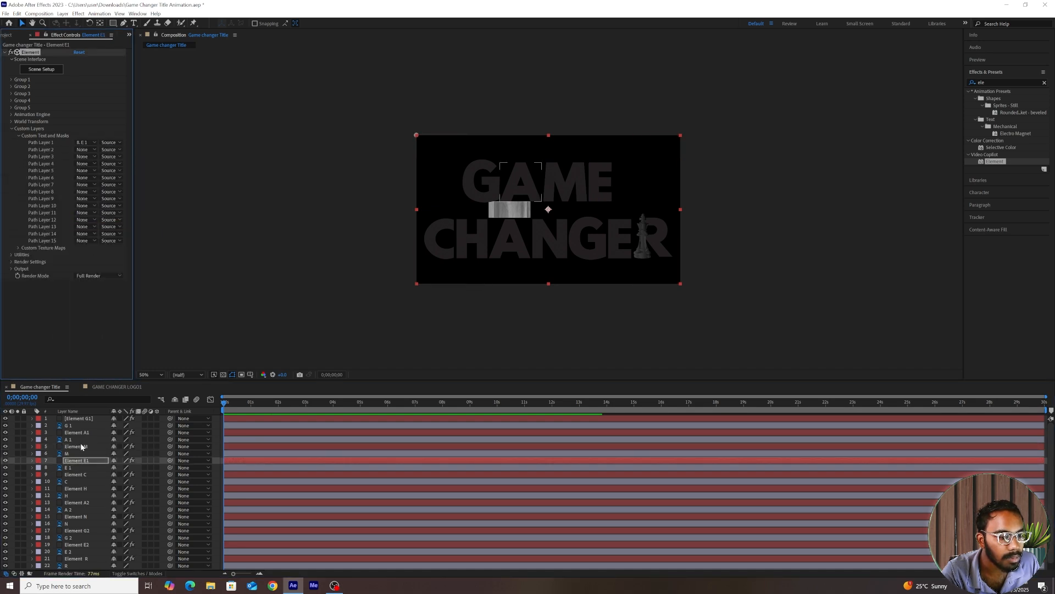
left_click(79, 475)
left_click(18, 136)
left_click(81, 143)
left_click(92, 238)
Set Path Layer 1 of Element H to the H layer and of Element A2 to the A 2 layer
left_click(77, 488)
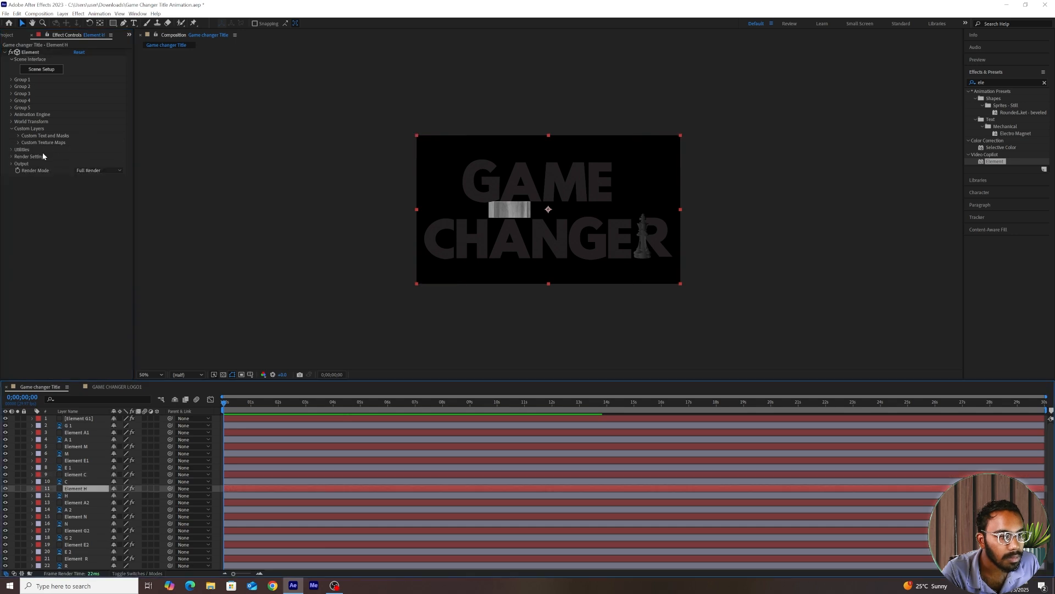
left_click(19, 135)
left_click(84, 143)
left_click(93, 256)
left_click(82, 502)
left_click(19, 135)
left_click(84, 142)
left_click(94, 274)
scroll(79, 474, "down", 1)
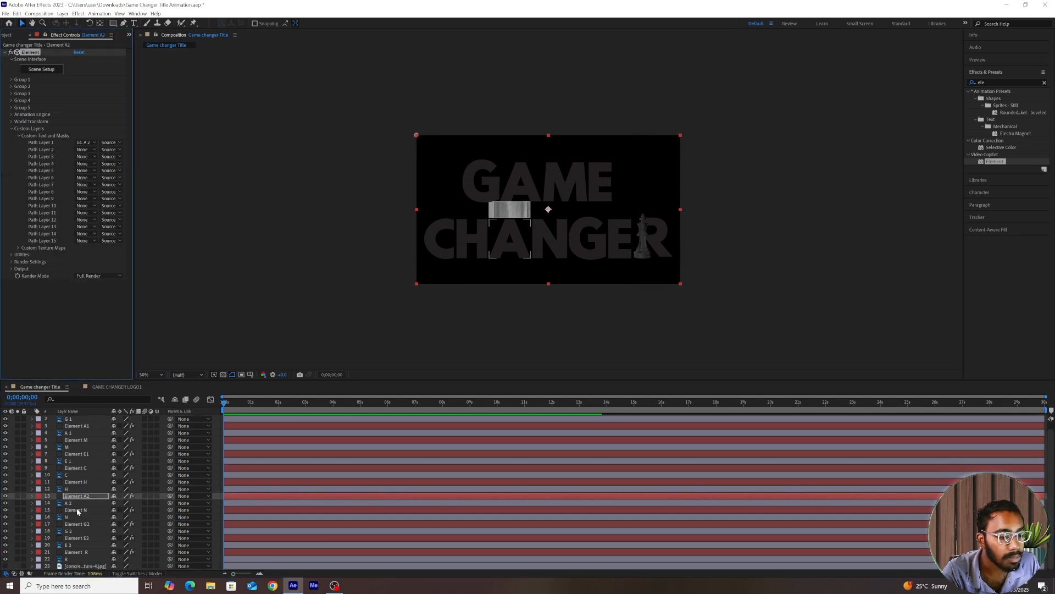
Set Path Layer 1 of Element N to the N layer and of Element G2 to the G 2 layer
left_click(78, 510)
left_click(19, 136)
left_click(85, 143)
left_click(94, 289)
left_click(78, 524)
left_click(19, 136)
left_click(84, 143)
left_click(101, 307)
Set Path Layer 1 of Element E2 to the E 2 layer and of Element R to the R layer
left_click(78, 538)
left_click(19, 136)
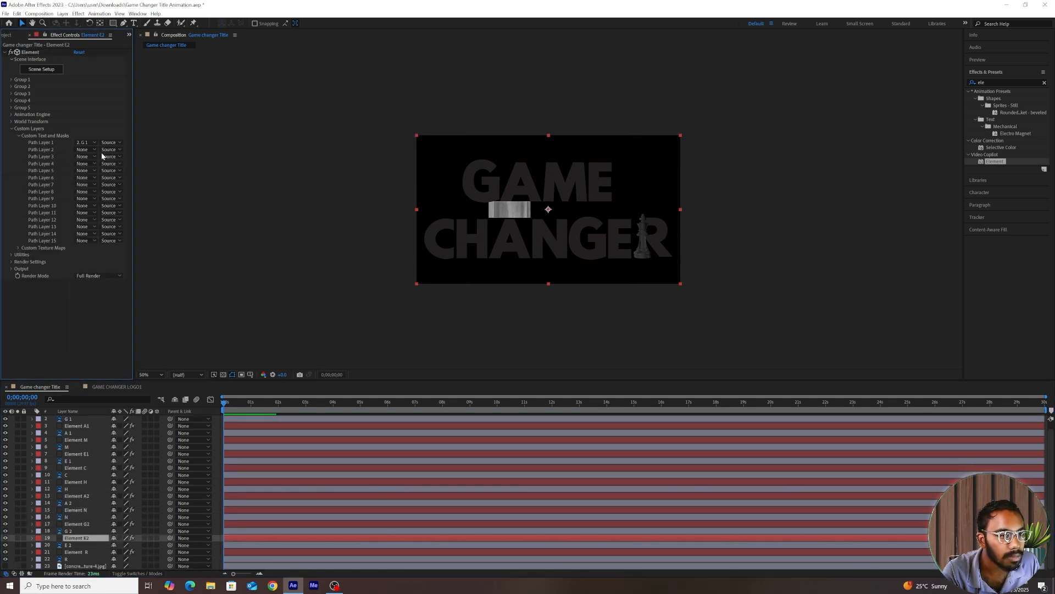
left_click(85, 142)
left_click(77, 552)
left_click(19, 136)
left_click(84, 143)
left_click(93, 342)
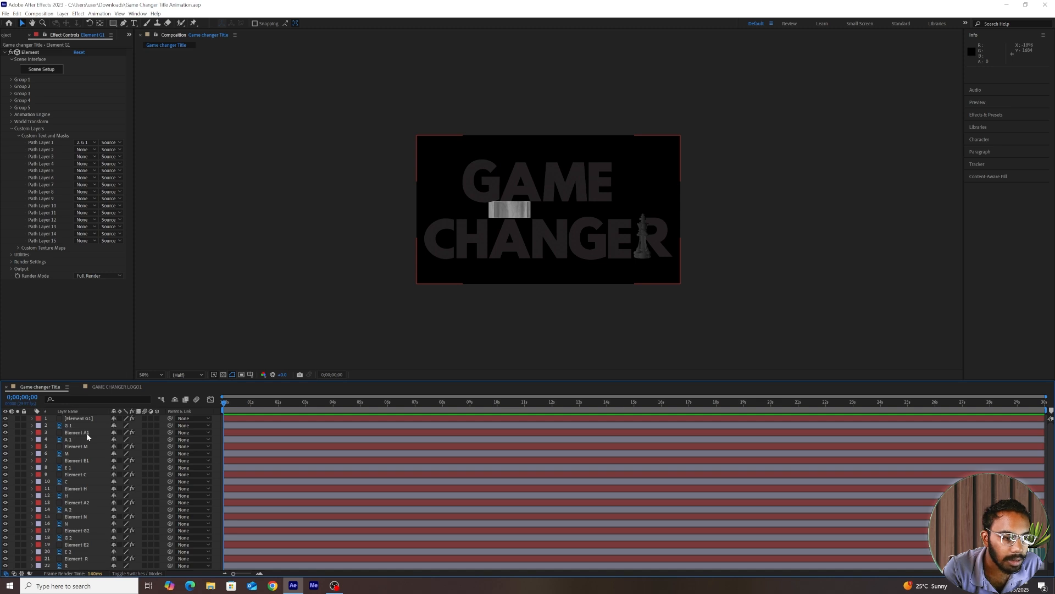
Set the X position of Element A1's extrusion model to -0.02 in its scene setup and accept the change
left_click(87, 433)
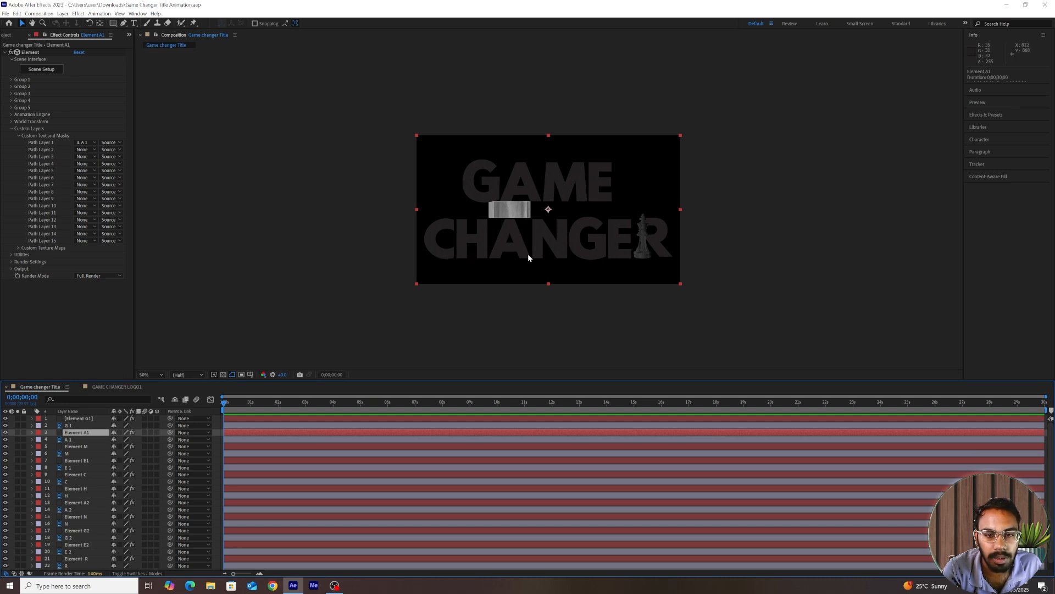
left_click(51, 71)
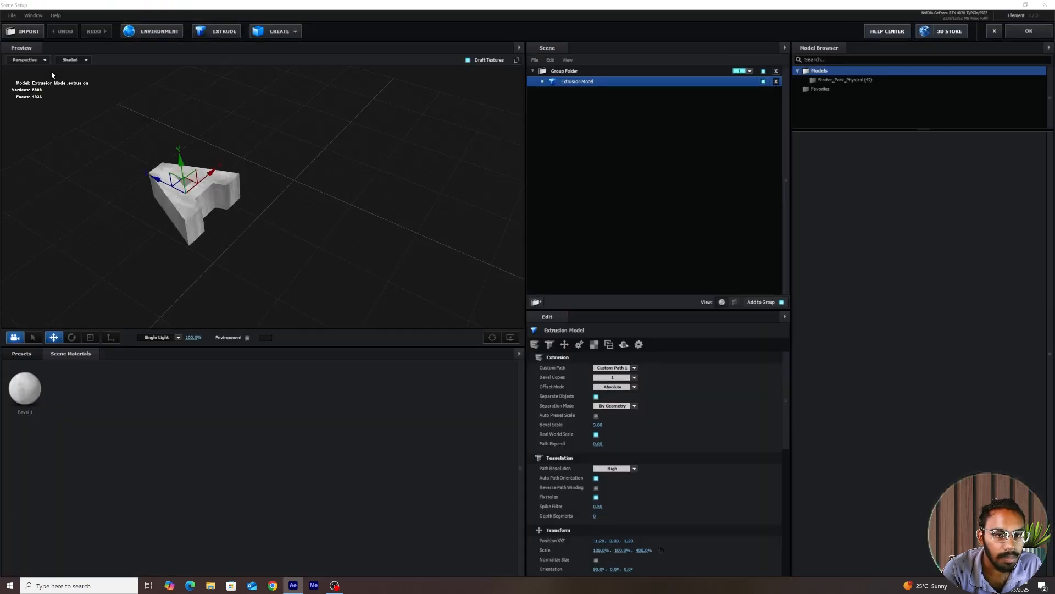
scroll(610, 424, "down", 3)
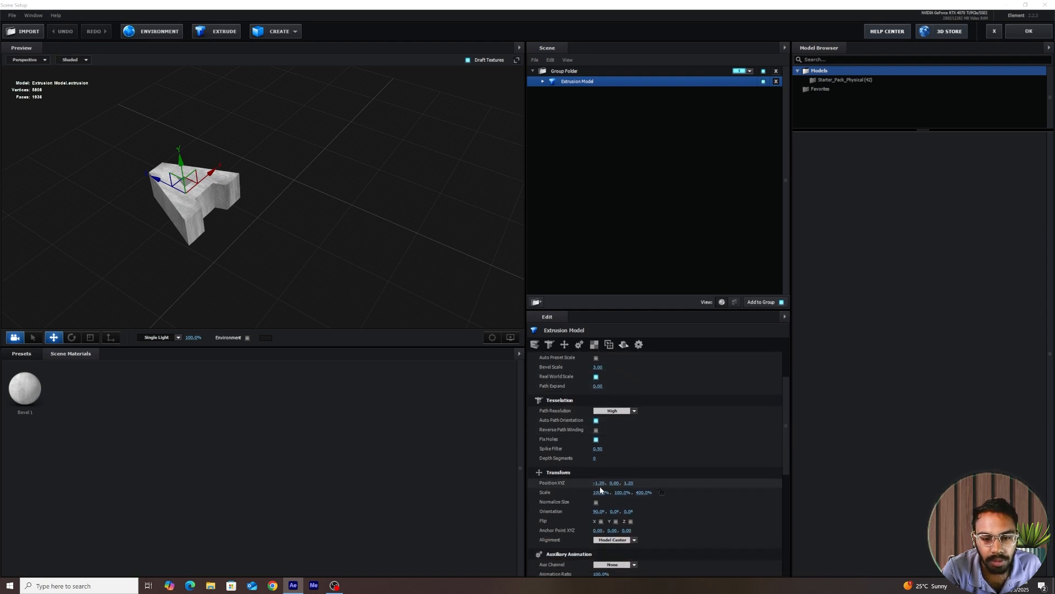
left_click(599, 483)
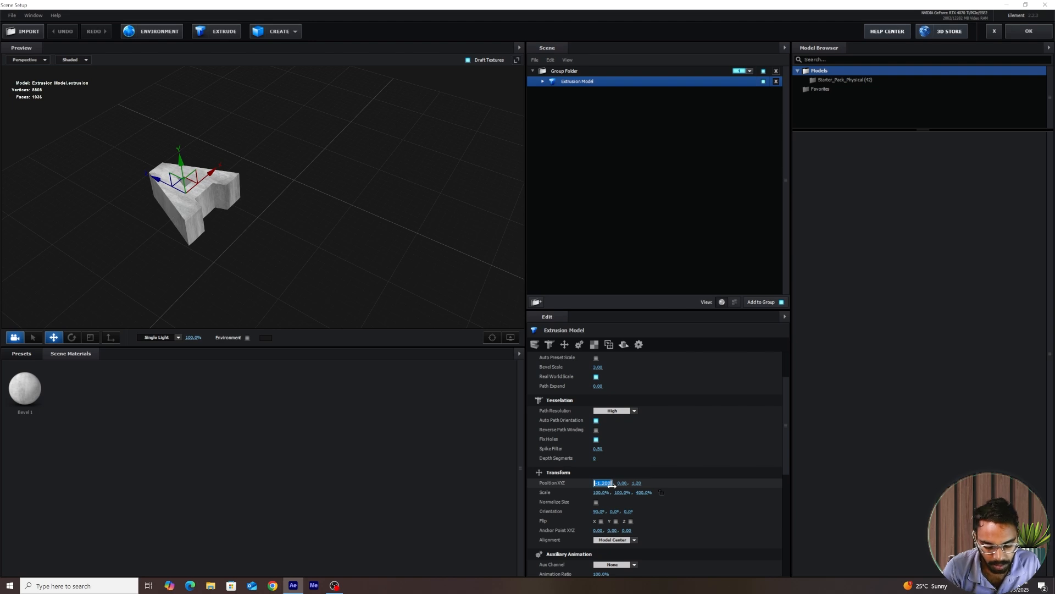
key("BackSpace")
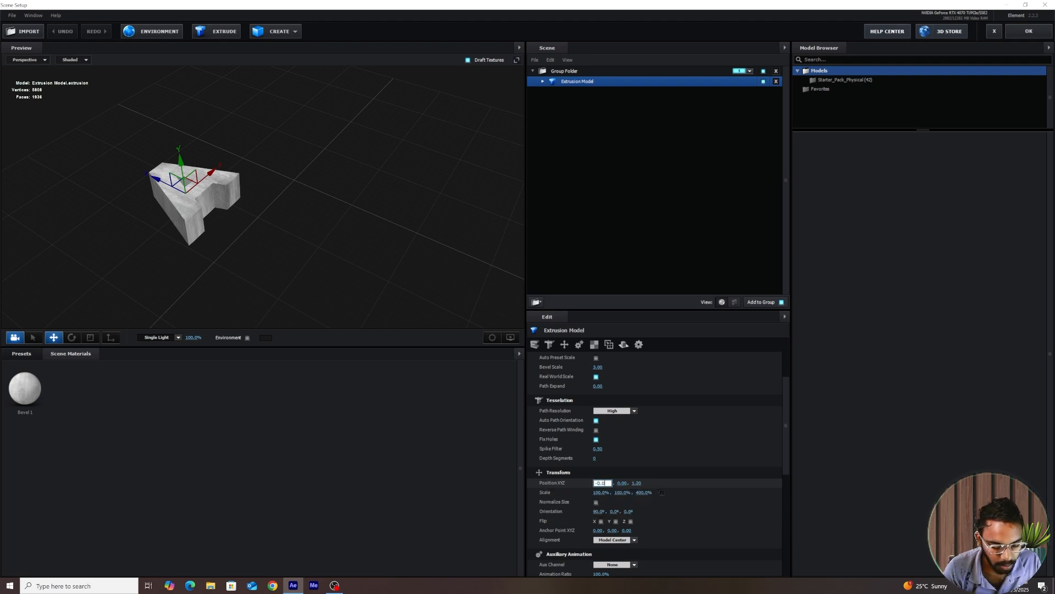
key("Return")
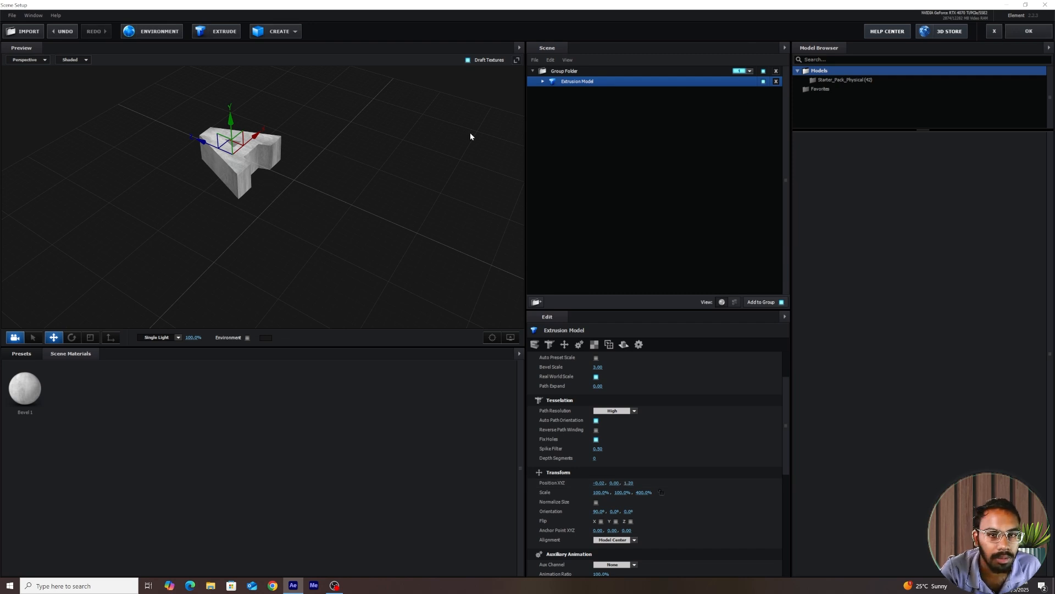
left_click(1031, 31)
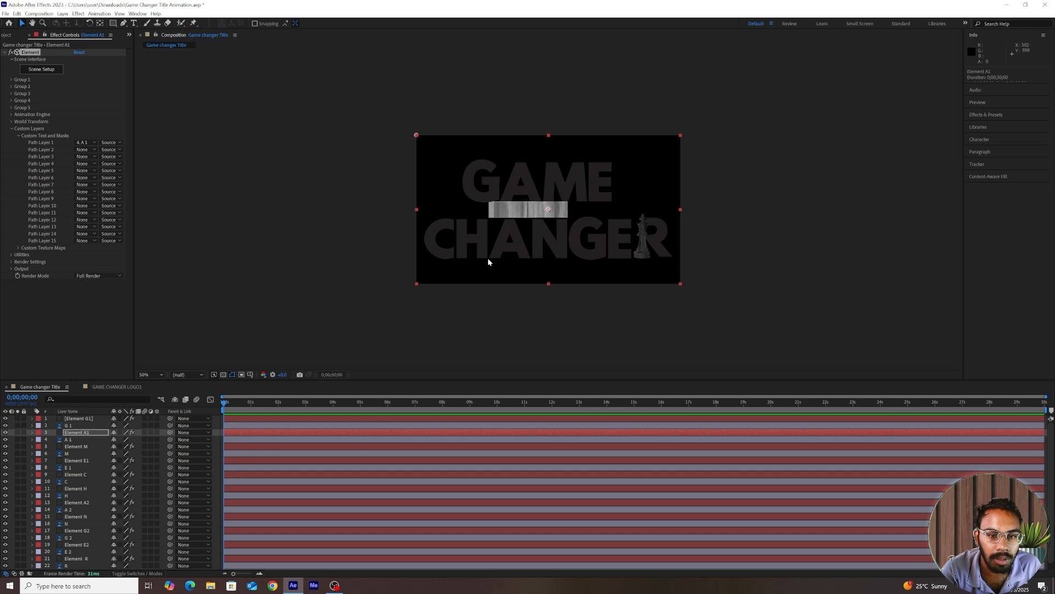
Open the scene setup of Element M
left_click(85, 446)
left_click(41, 69)
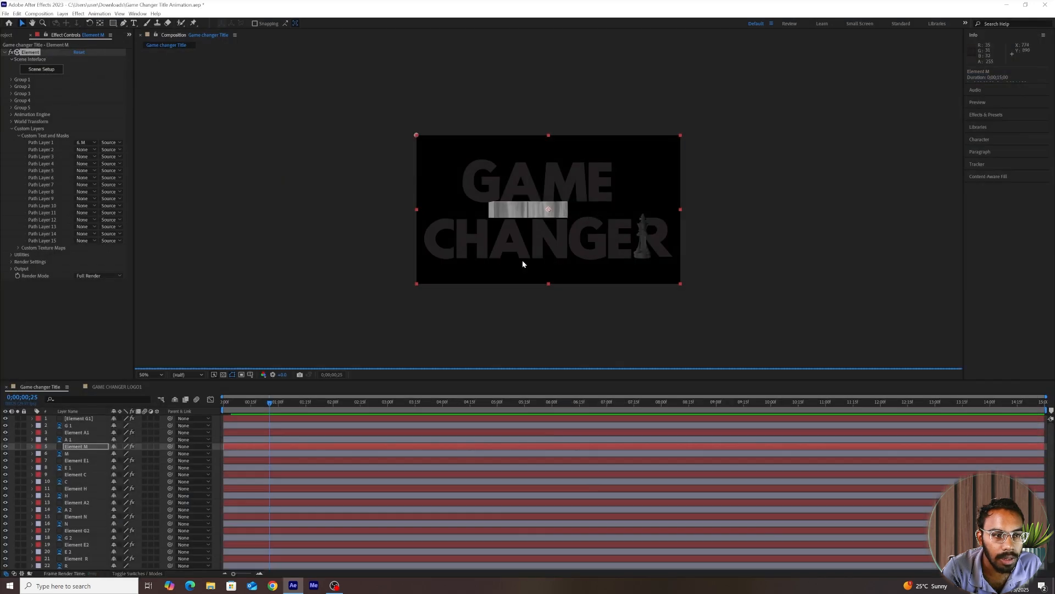
Set the X position of Element E1's extrusion model to 2.27 in its scene setup and accept the change
left_click(82, 465)
left_click(44, 72)
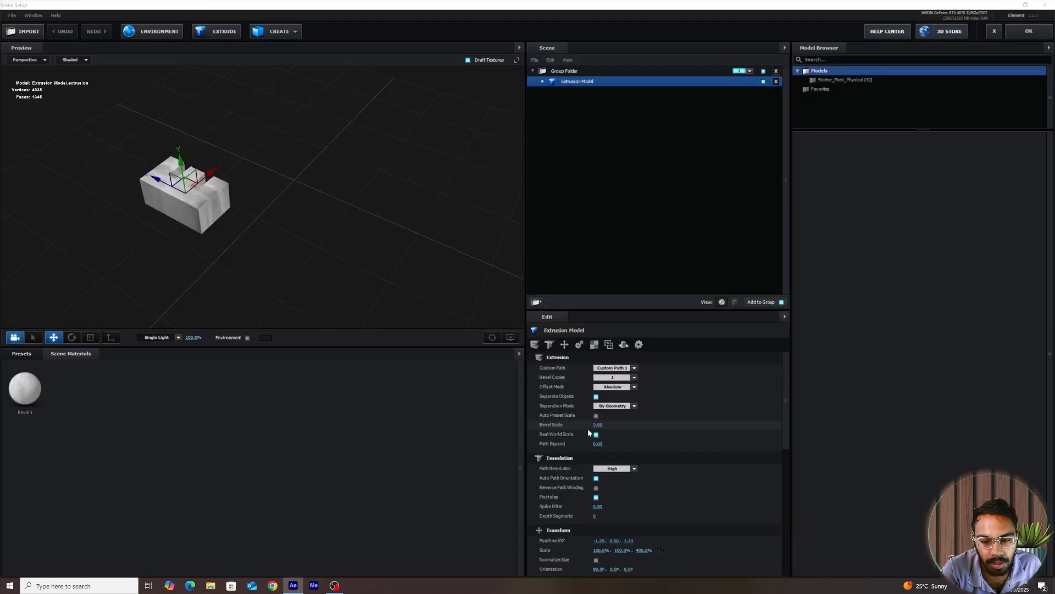
scroll(589, 429, "down", 3)
left_click(598, 454)
type("2.27")
key("Return")
left_click(1035, 36)
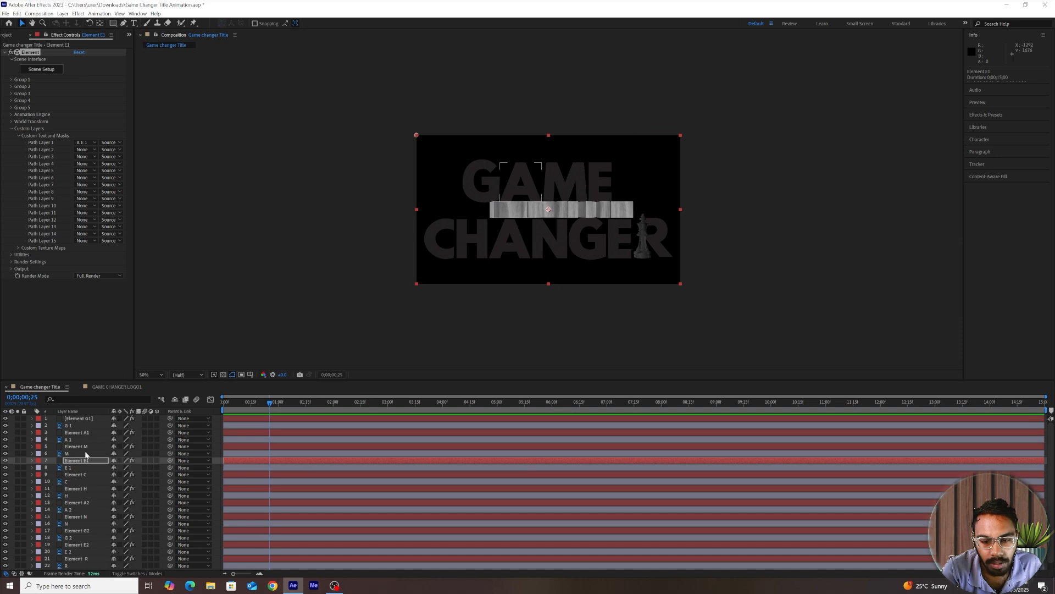
Position Element C's extrusion model at X -1.70 and Z -0.50 in its scene setup and accept the change
left_click(77, 474)
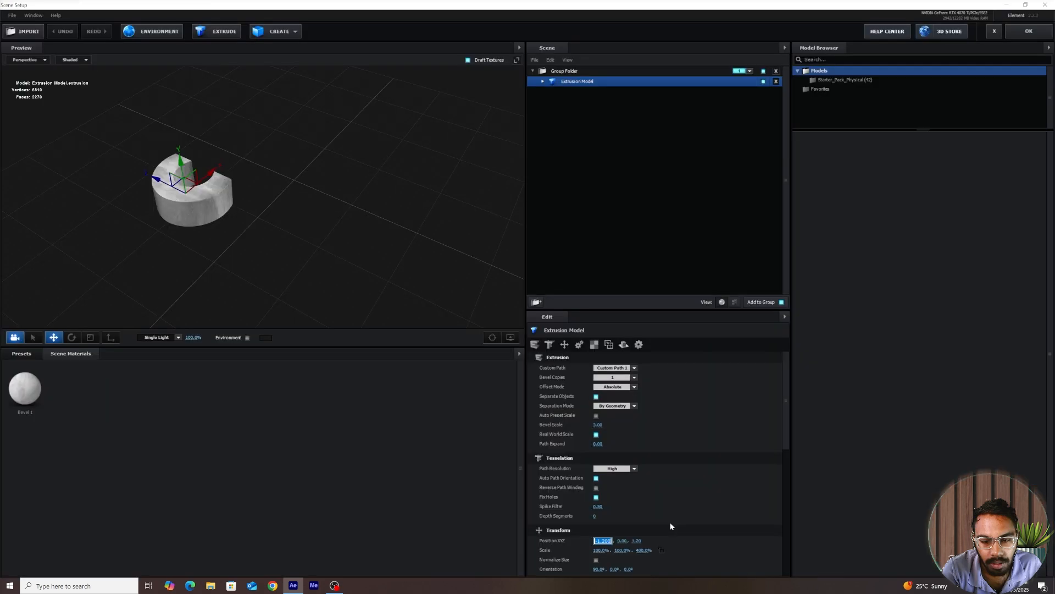
type("-1")
key("Tab")
key("Tab")
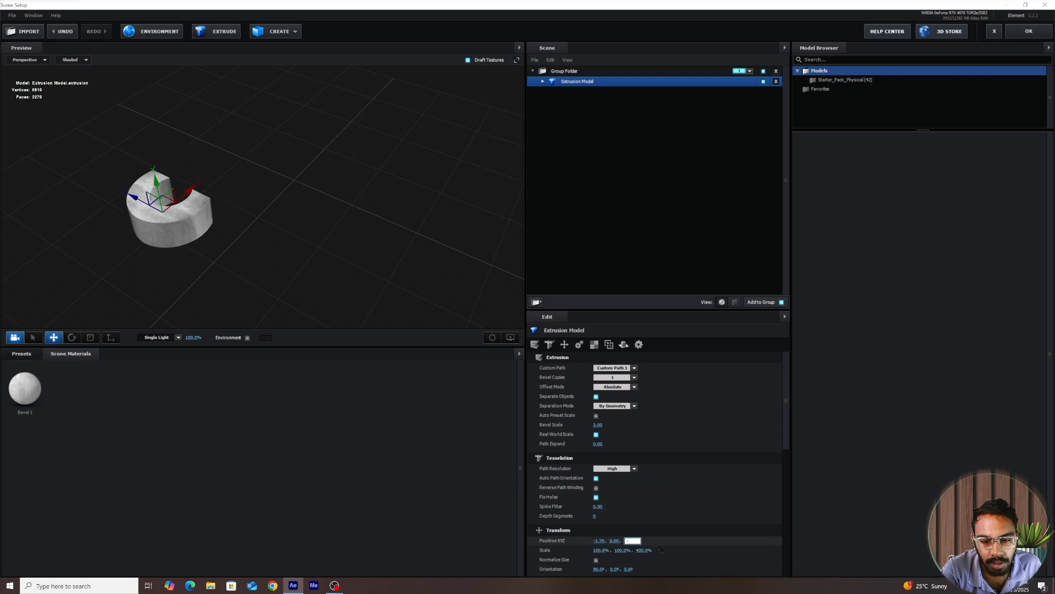
type("-0.5")
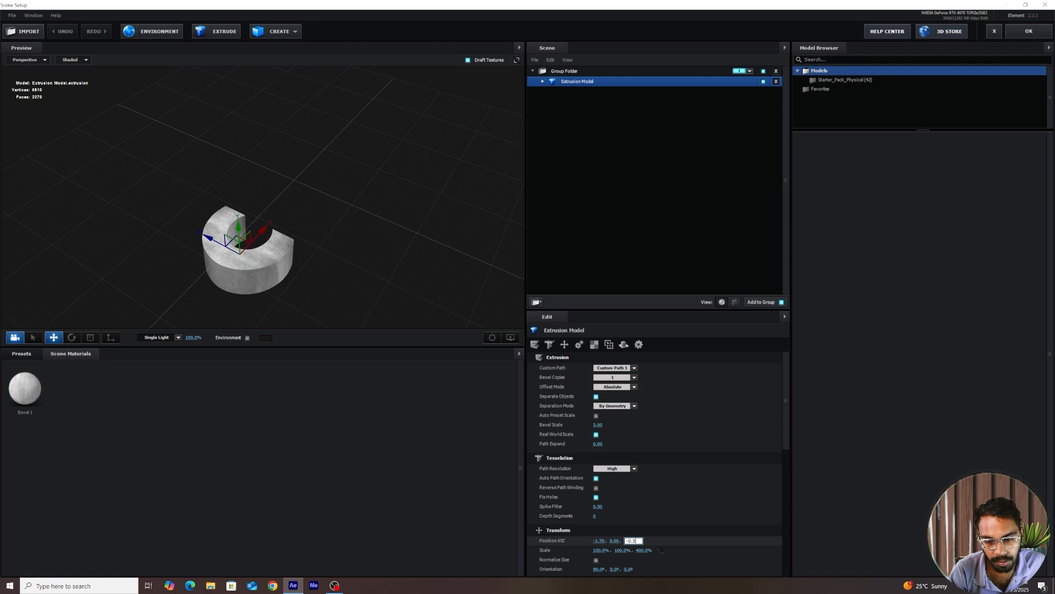
key("Return")
left_click(1023, 34)
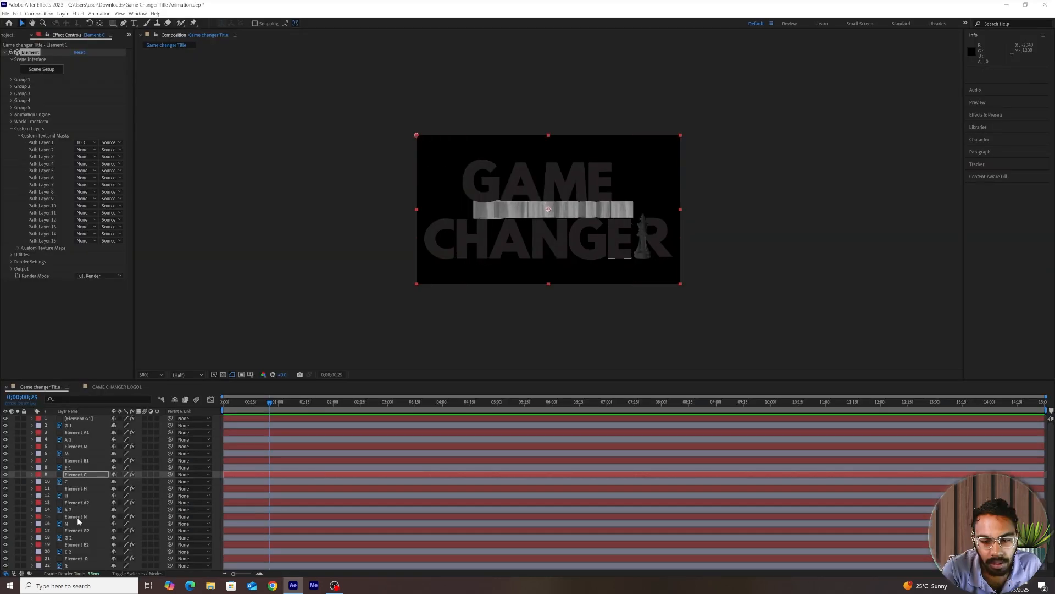
Position Element H's extrusion model at X -0.71 and Z -0.50 in its scene setup and accept the change
left_click(77, 488)
left_click(43, 70)
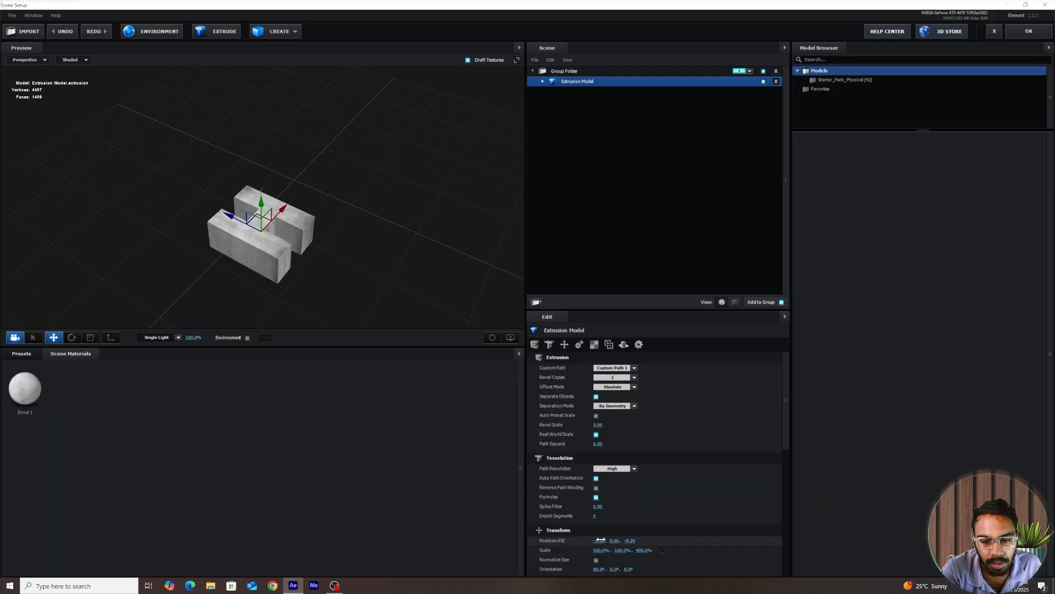
left_click(602, 540)
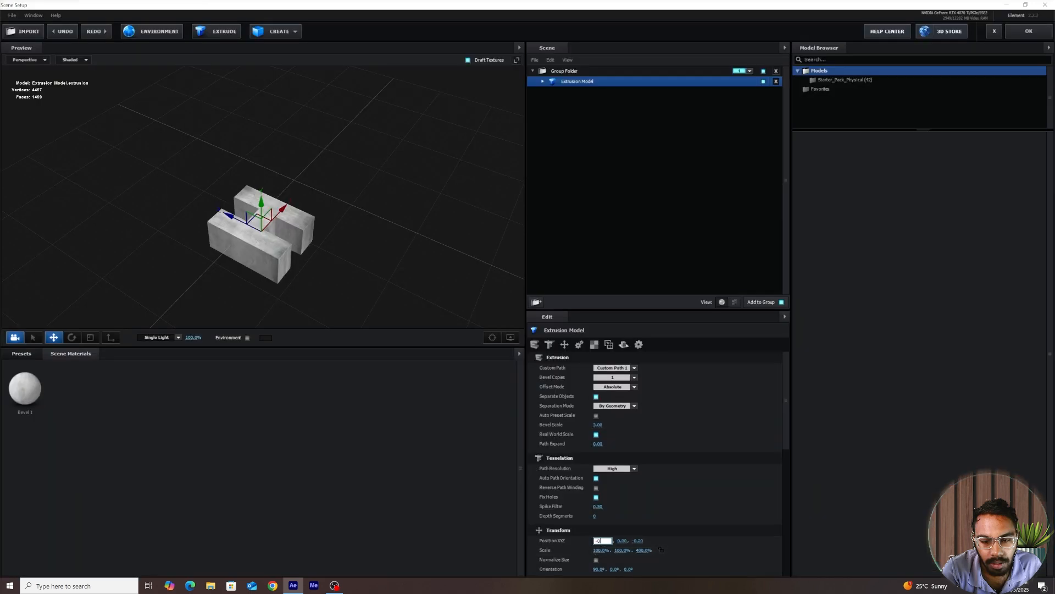
type("-0.71")
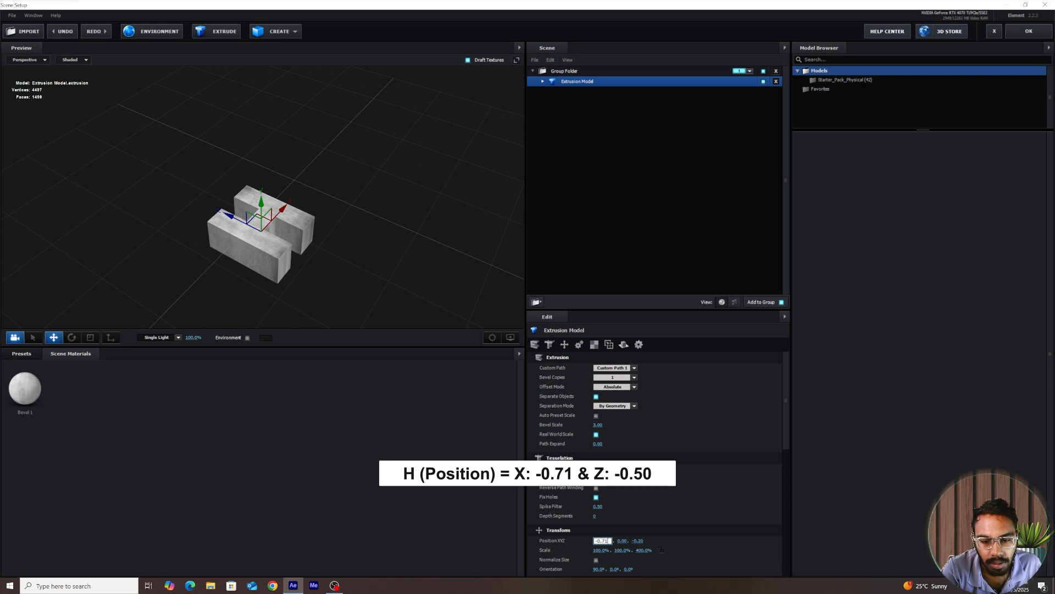
key("Tab")
type("-0.5")
key("Return")
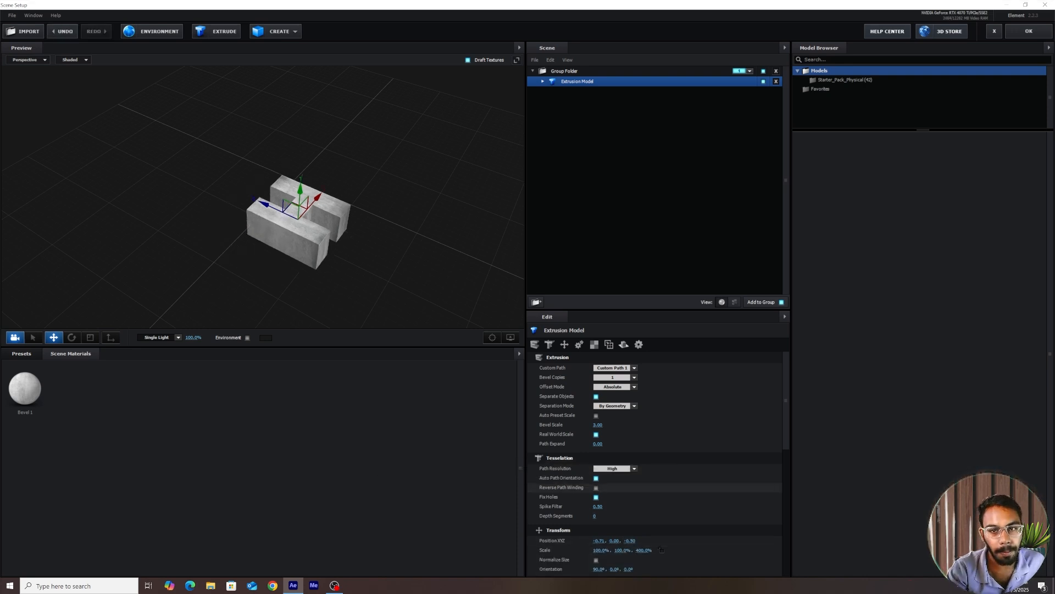
left_click(1021, 35)
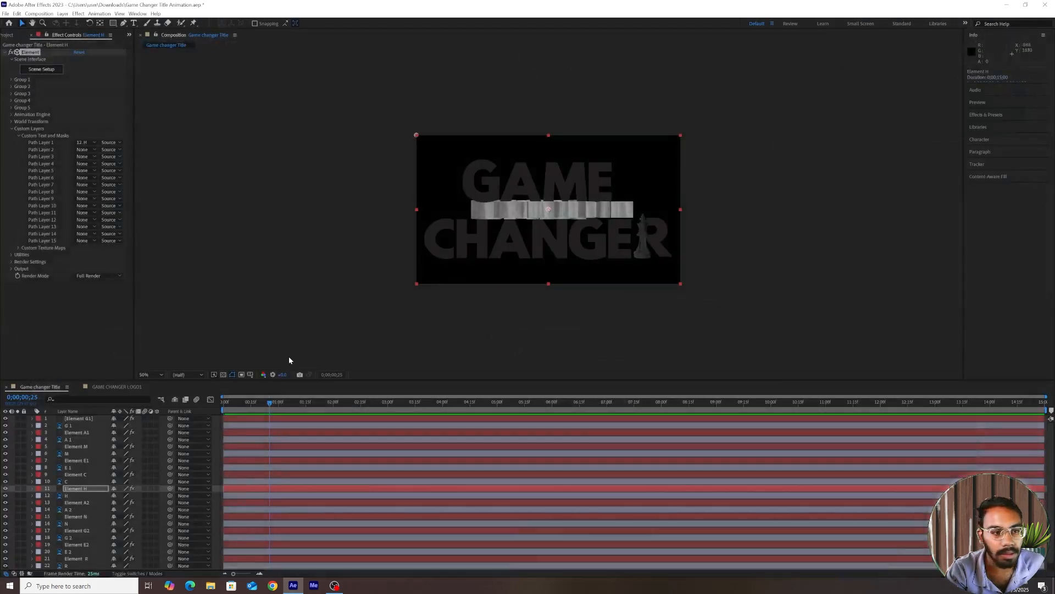
Position Element A2's extrusion model at X 0.38 and Z -0.50 in its scene setup and accept the change
left_click(77, 502)
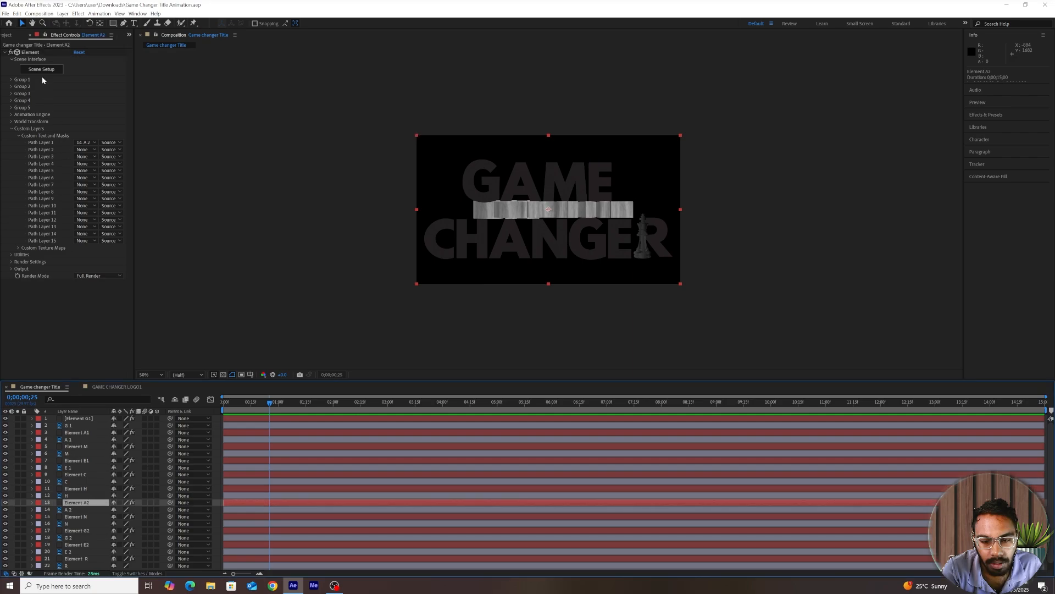
left_click(41, 69)
left_click(597, 541)
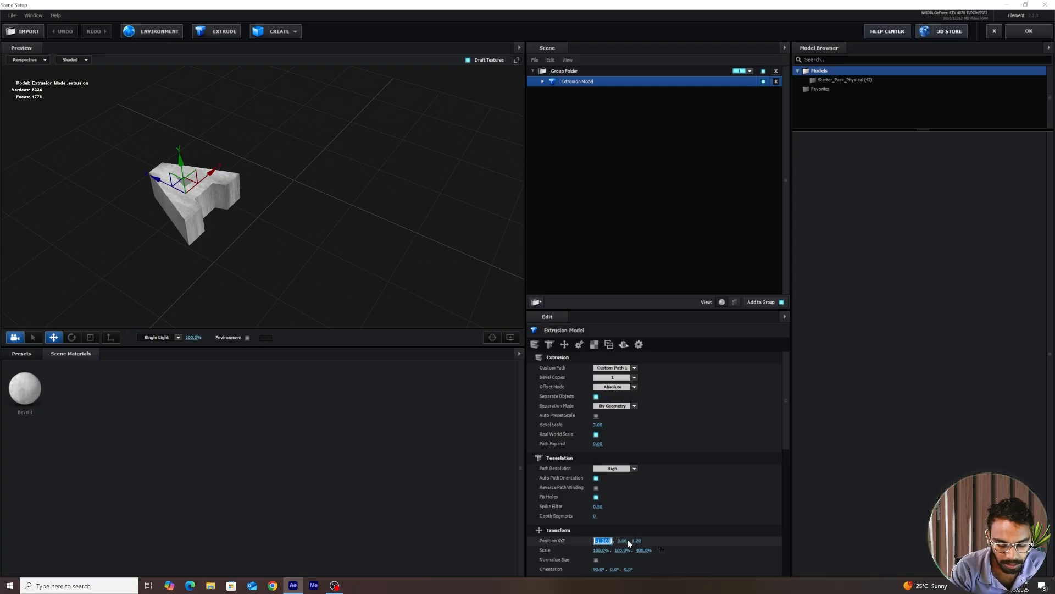
type("0.38")
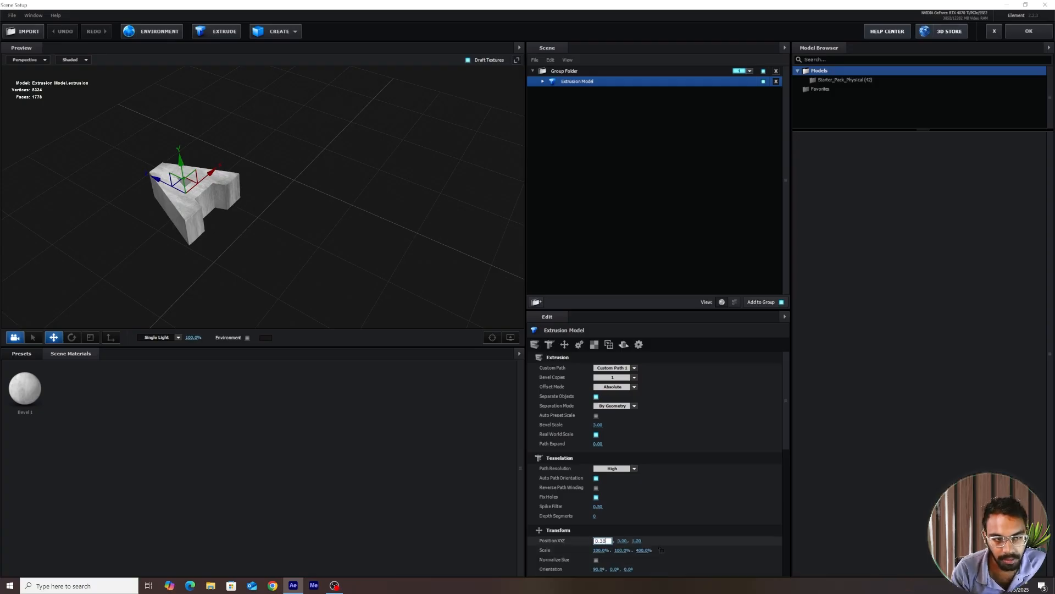
key("Return")
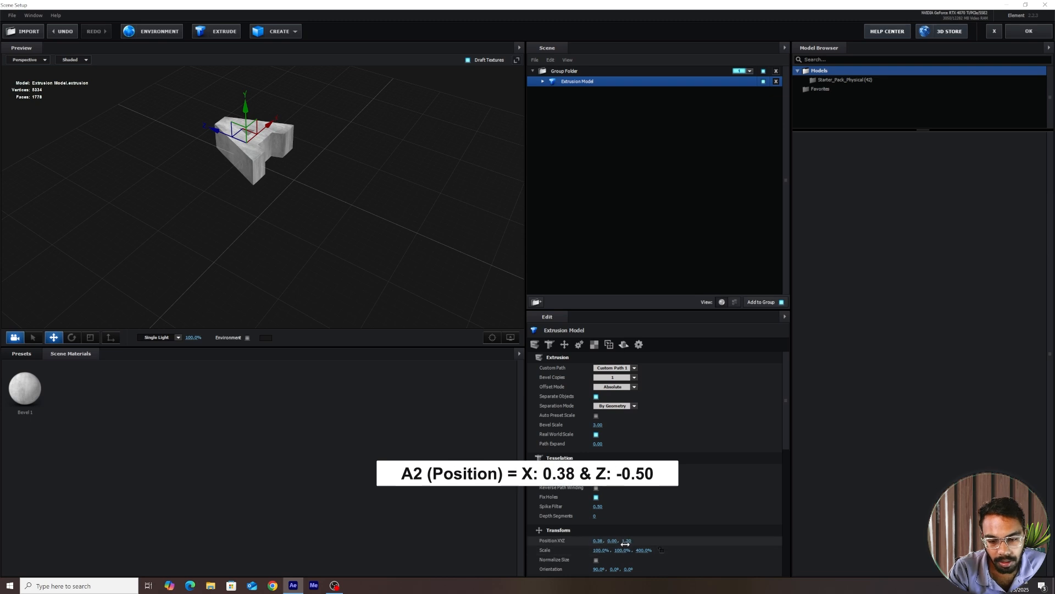
left_click(626, 542)
type("-0.5")
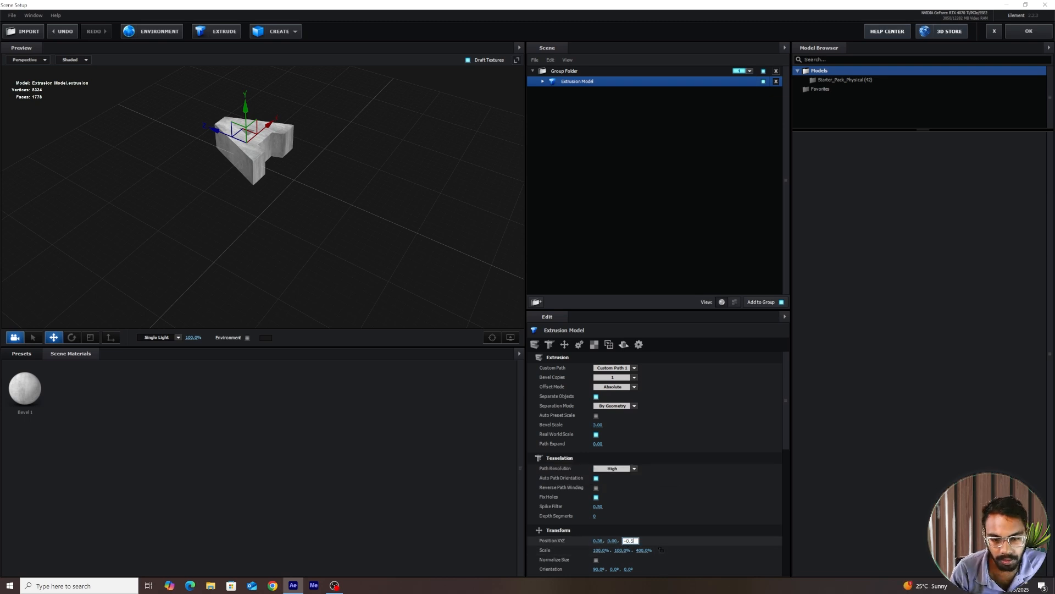
key("Return")
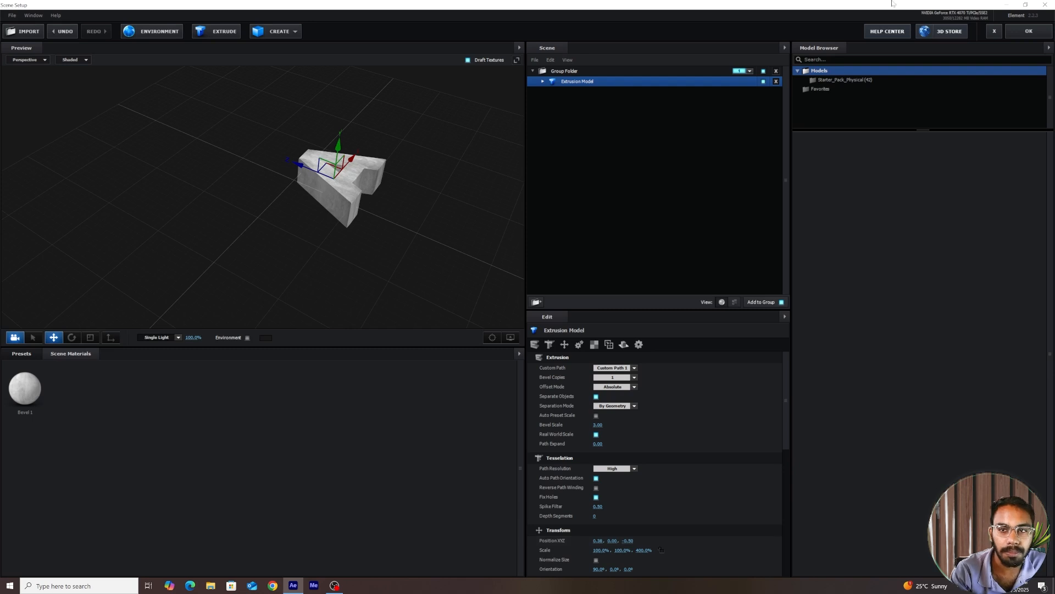
left_click(1029, 32)
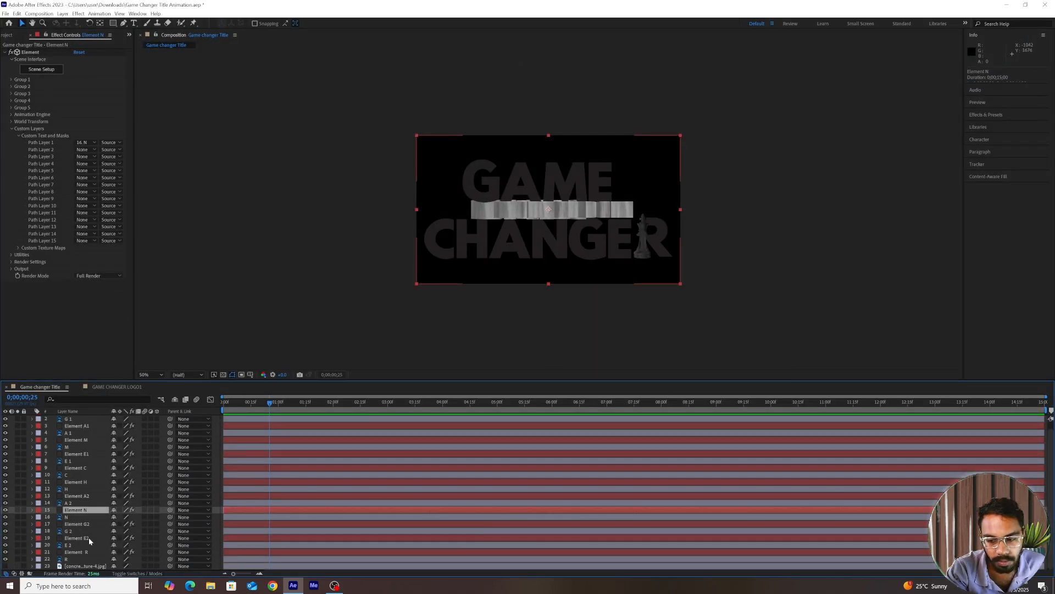
Position Element N's extrusion model at X 1.54 and Z -0.50 in its scene setup
left_click(51, 68)
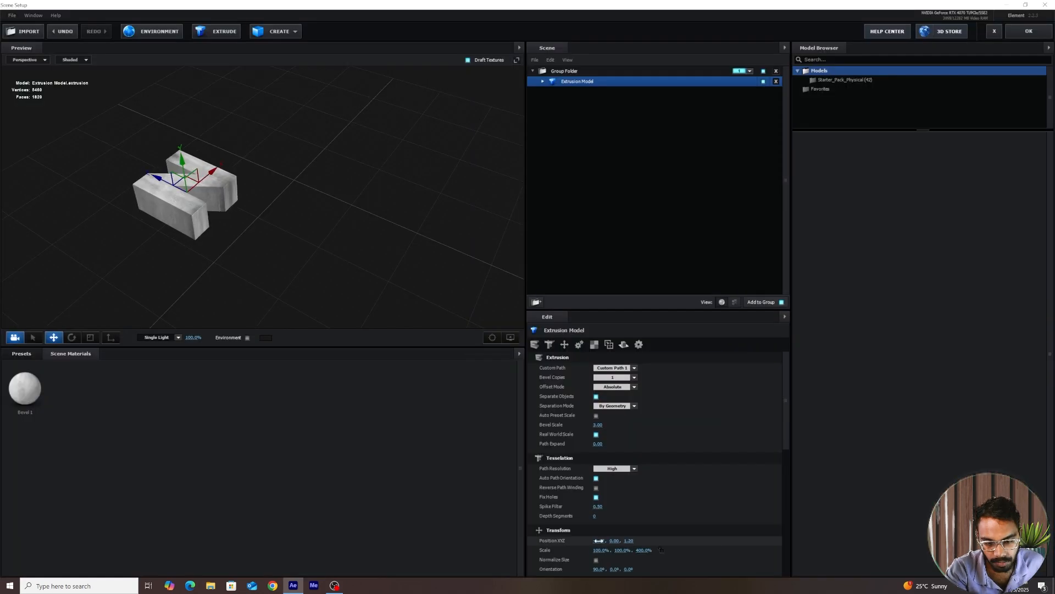
left_click(599, 541)
type("1.54")
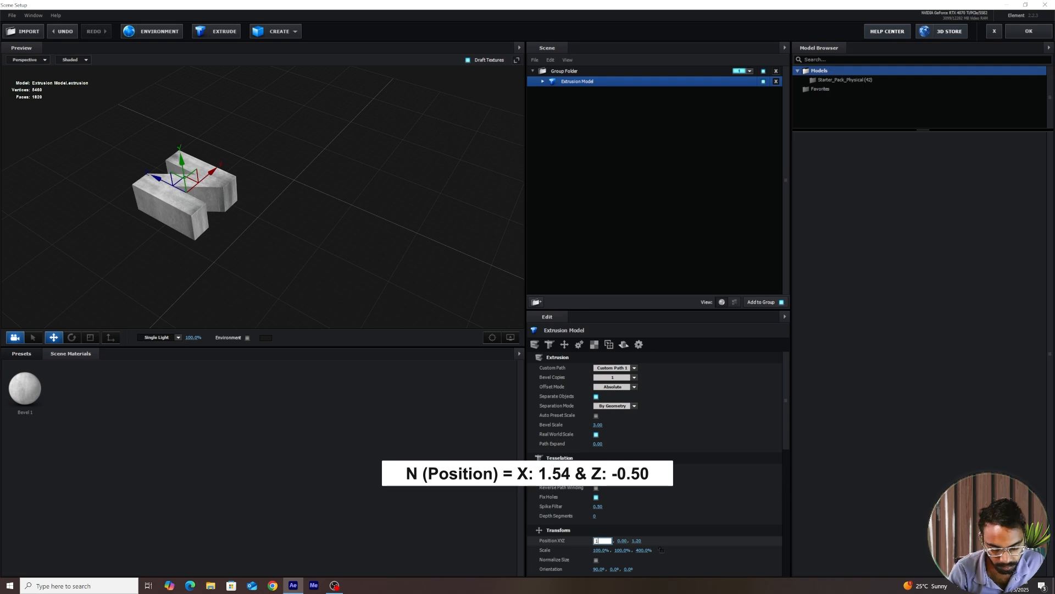
key("Return")
left_click(627, 541)
type("-0.50")
key("Return")
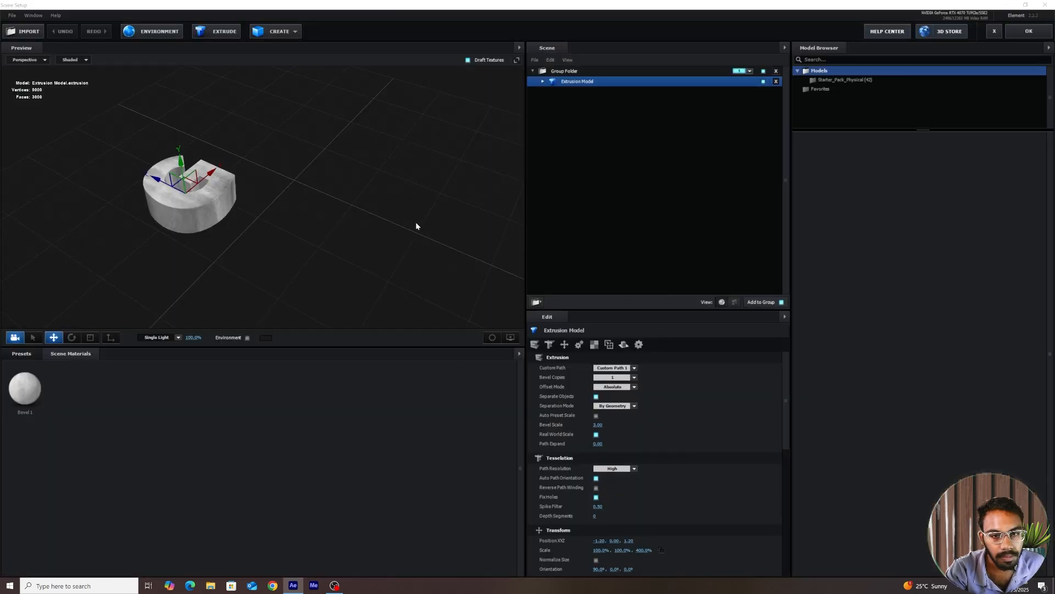
Position Element G2's extrusion model at X 2.63 and Z -0.50 in its scene setup
left_click(599, 541)
type("2.63")
key("Return")
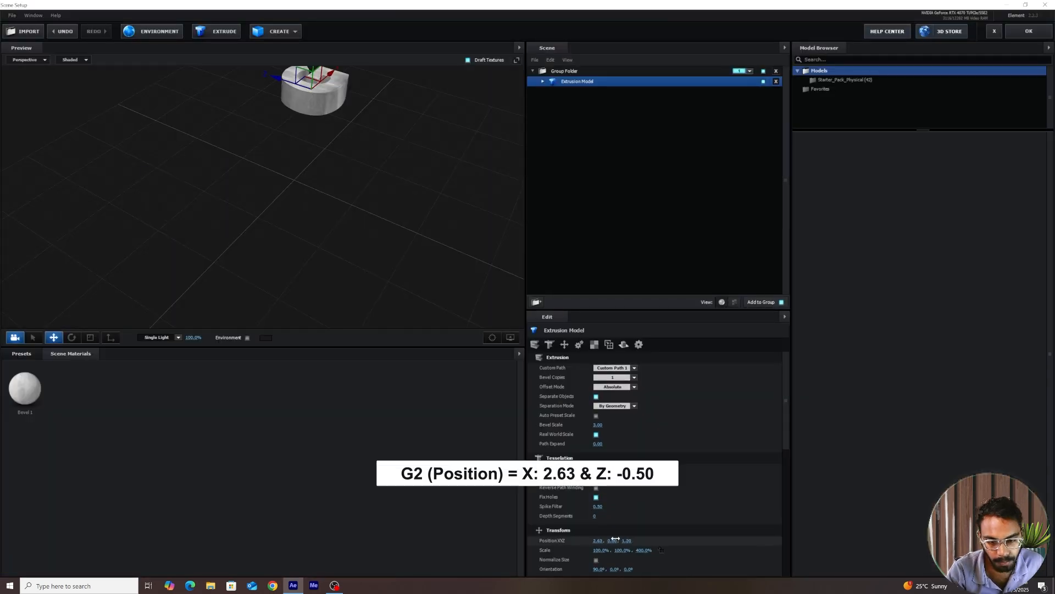
left_click(628, 540)
type("-0.5")
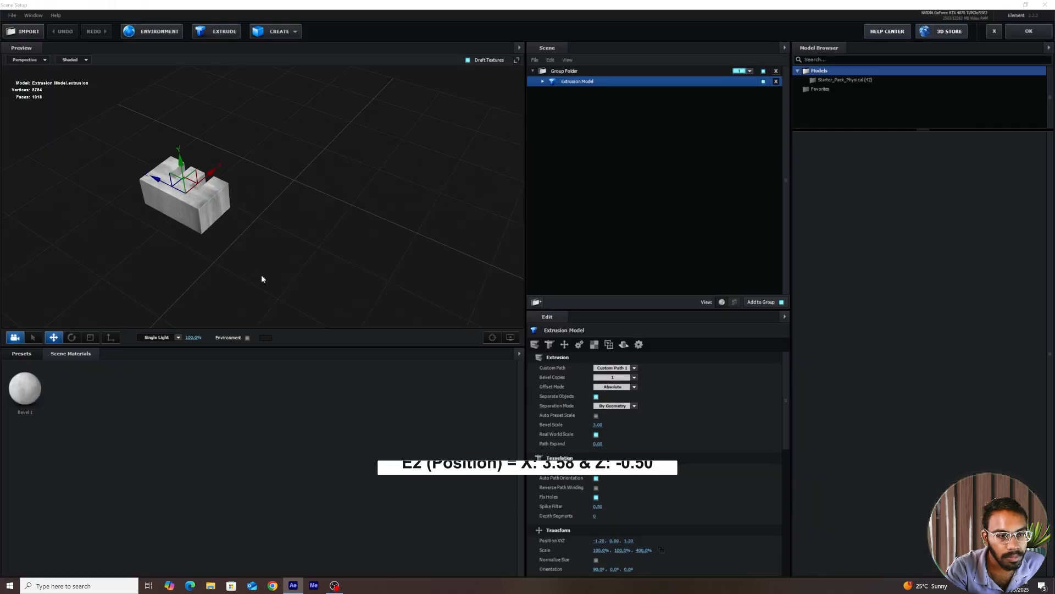
Position Element E2's extrusion model at X 3.58 and Z -0.50 in its scene setup
left_click(599, 541)
type("3.58")
key("Return")
left_click(628, 541)
type("-0.50")
key("Return")
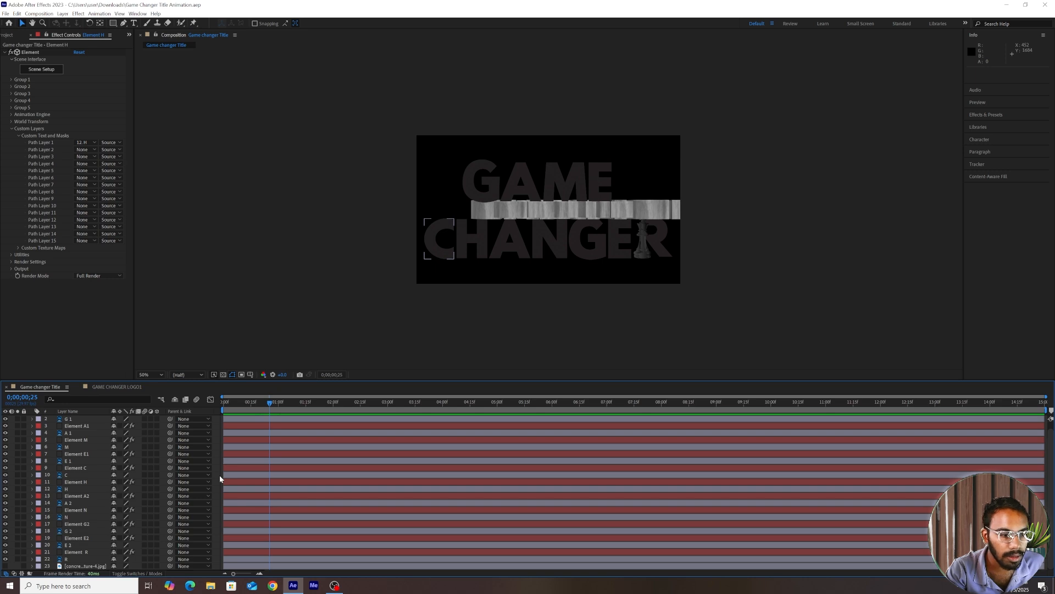
Add a two-node camera with the default settings and orbit it to view the extruded title diagonally from above
right_click(215, 451)
mouse_move(259, 456)
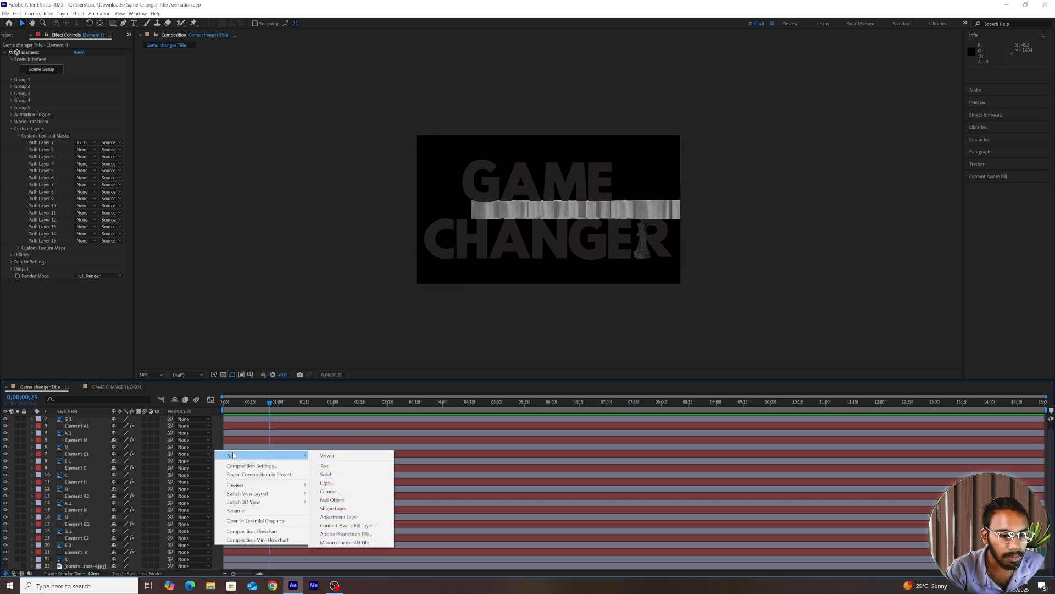
left_click(352, 491)
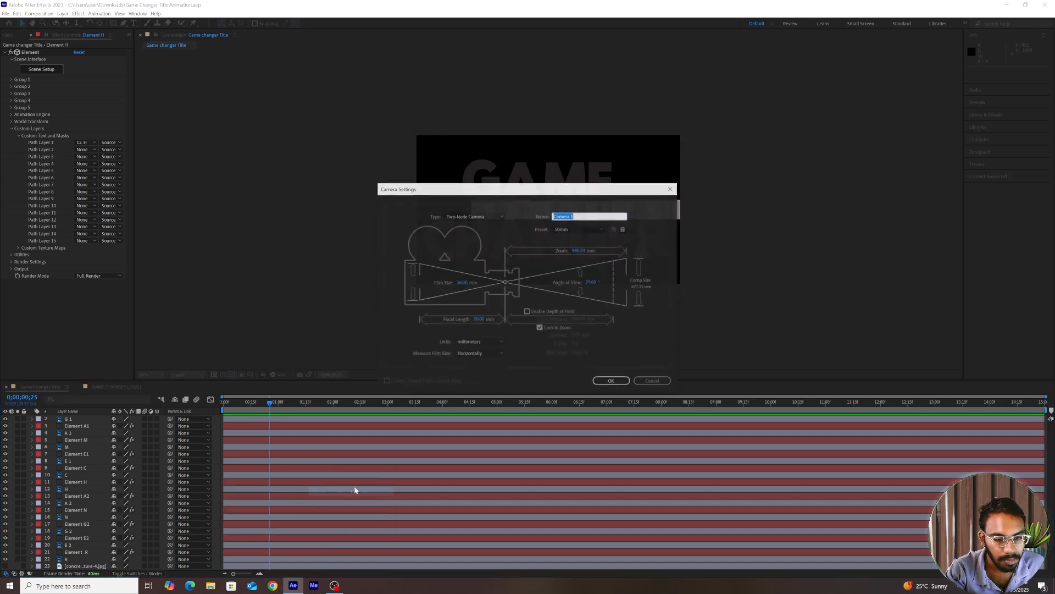
left_click(610, 381)
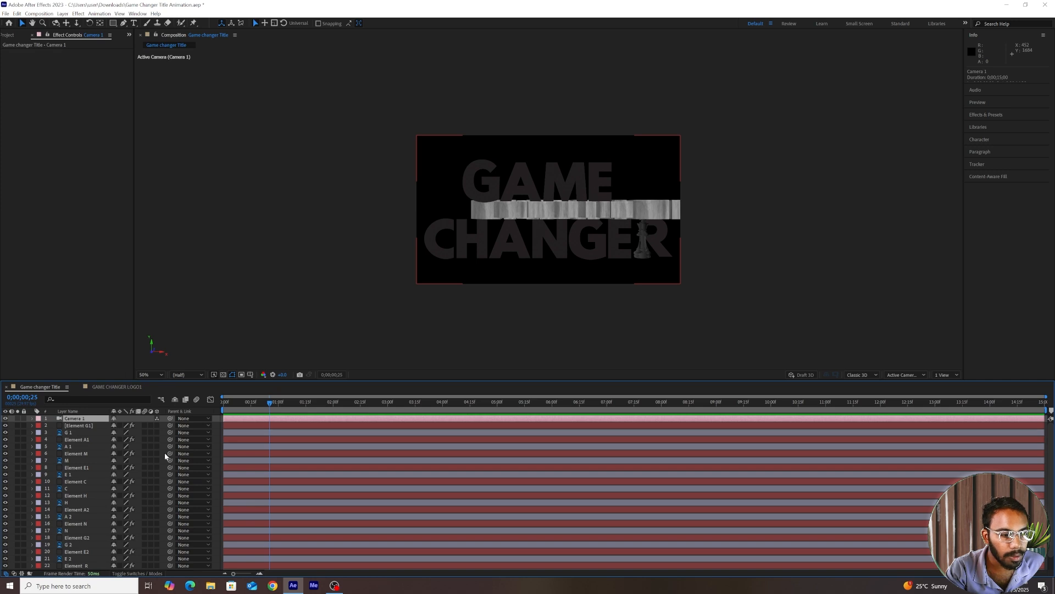
left_click(55, 24)
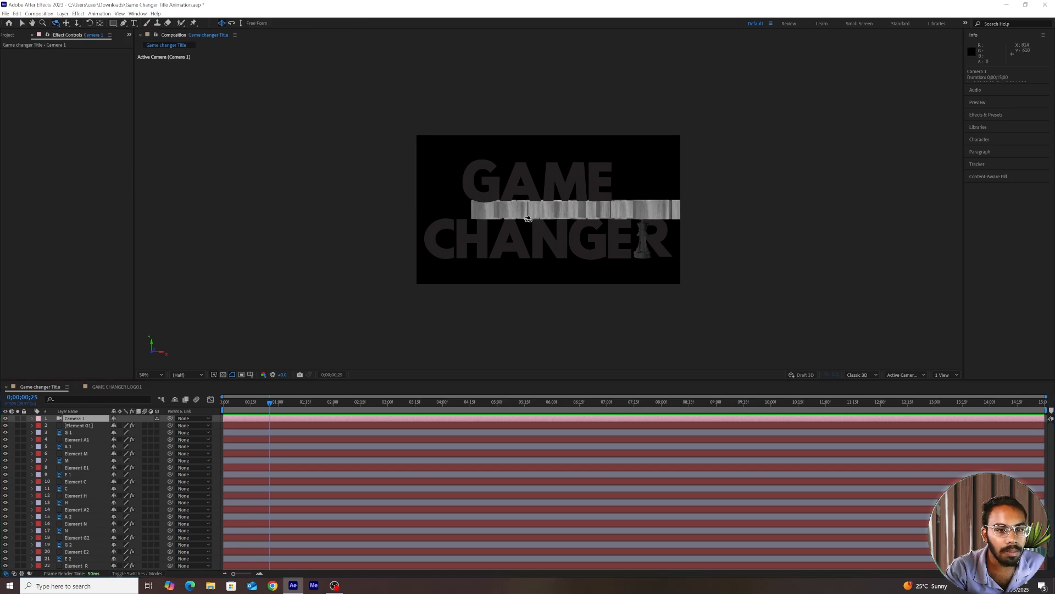
left_click_drag(525, 225, 540, 236)
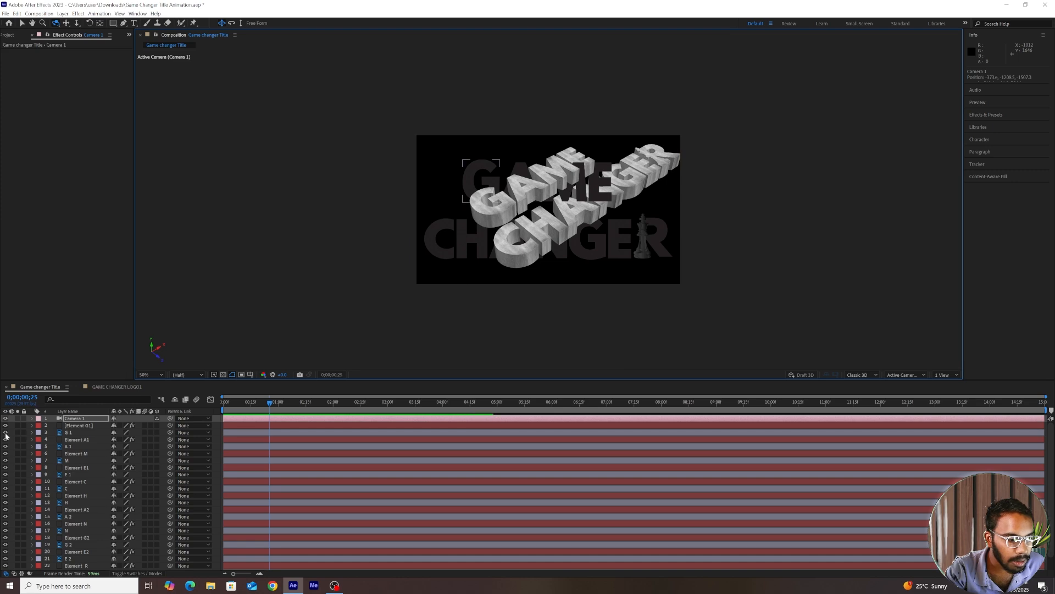
Hide the flat letter layers G 1, A 1, M, E 1, C, H, A 2, N, G 2, E 2 and R, then clear the selection
left_click(80, 433)
left_click(72, 447, "ctrl")
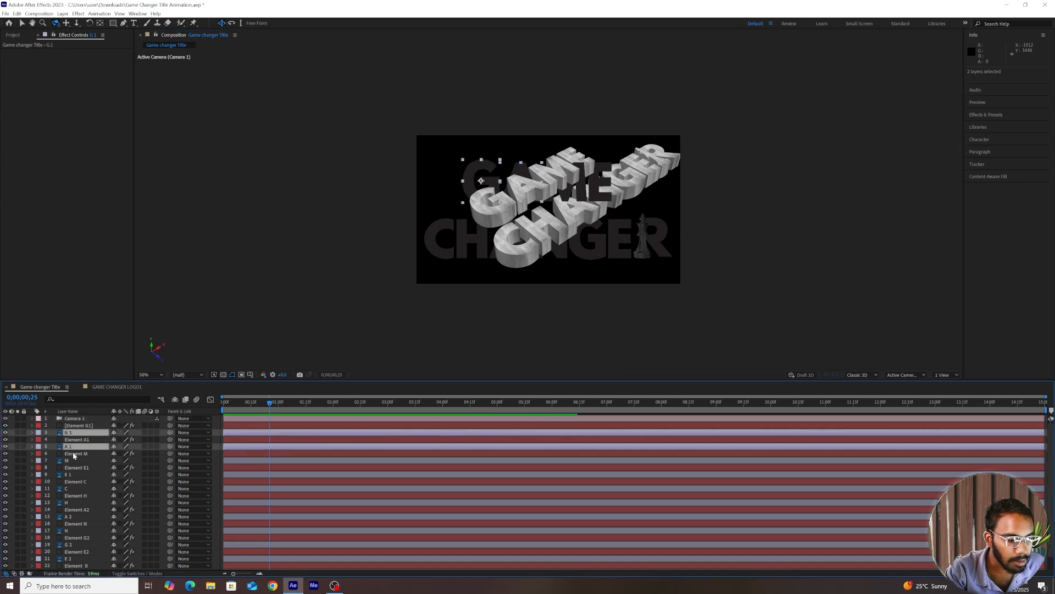
left_click(72, 460, "ctrl")
left_click(73, 475, "ctrl")
left_click(73, 489, "ctrl")
left_click(74, 502, "ctrl")
left_click(73, 517, "ctrl")
left_click(72, 530, "ctrl")
left_click(72, 545, "ctrl")
left_click(5, 559)
scroll(5, 559, "down", 2)
left_click(5, 559)
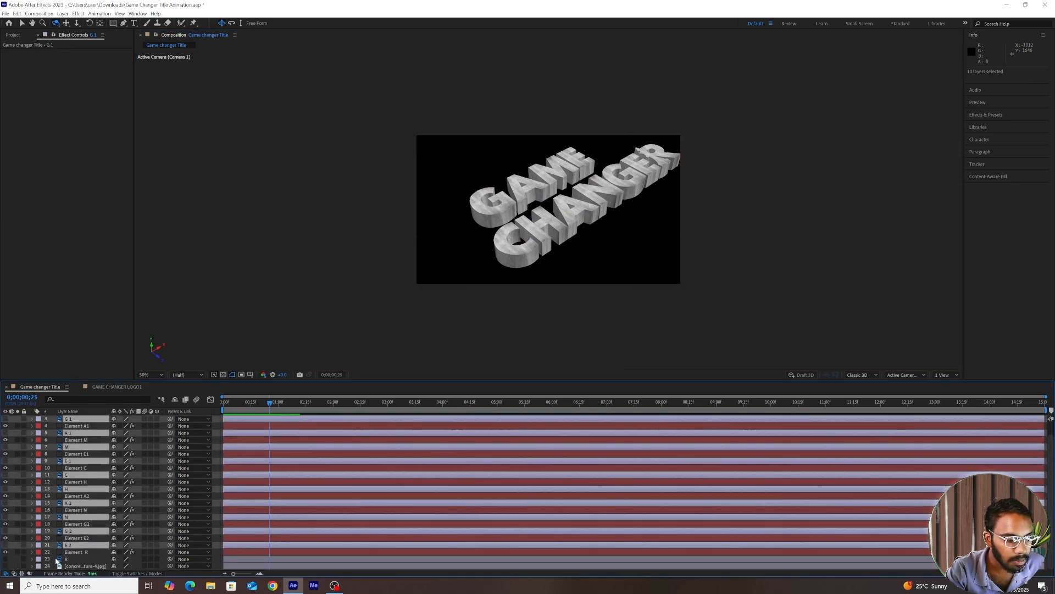
left_click(216, 487)
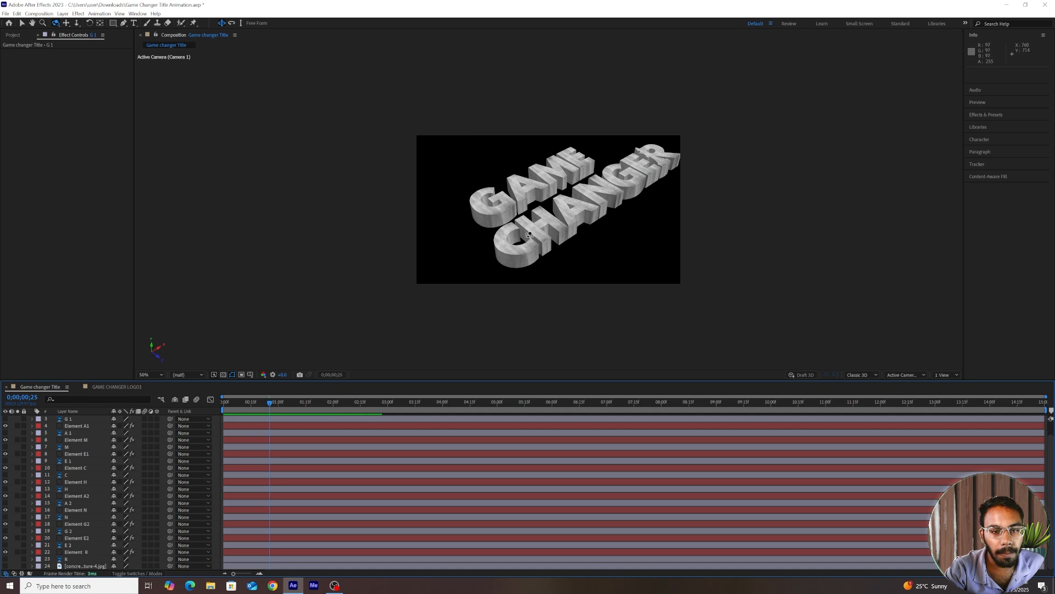
At 0;00;01;11, add Camera 1 keyframes for Point of Interest, Position and Zoom, and reveal only its keyframed properties
scroll(335, 464, "up", 1)
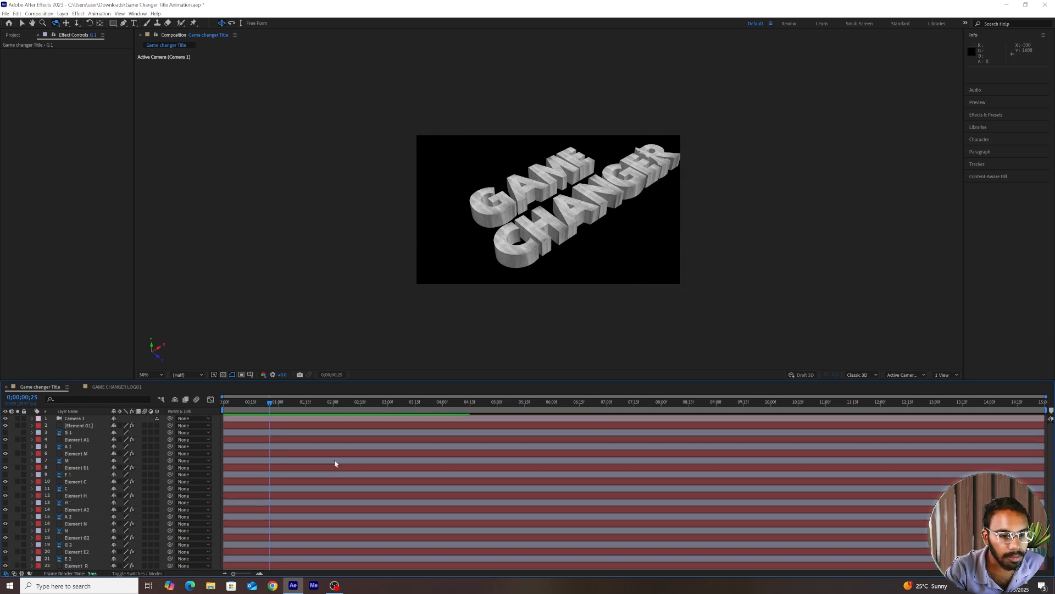
left_click(332, 421)
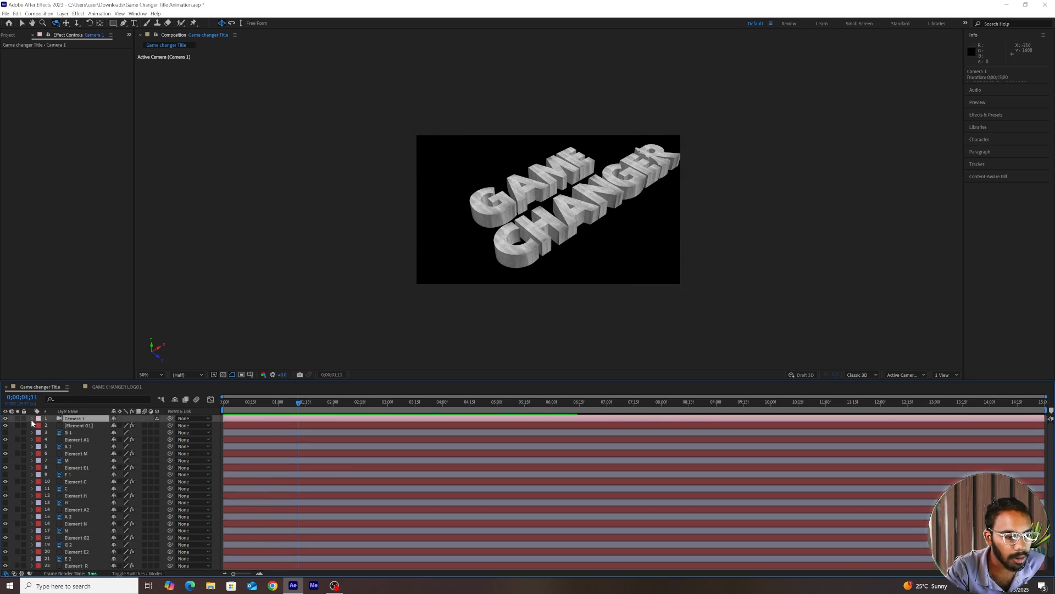
left_click(31, 419)
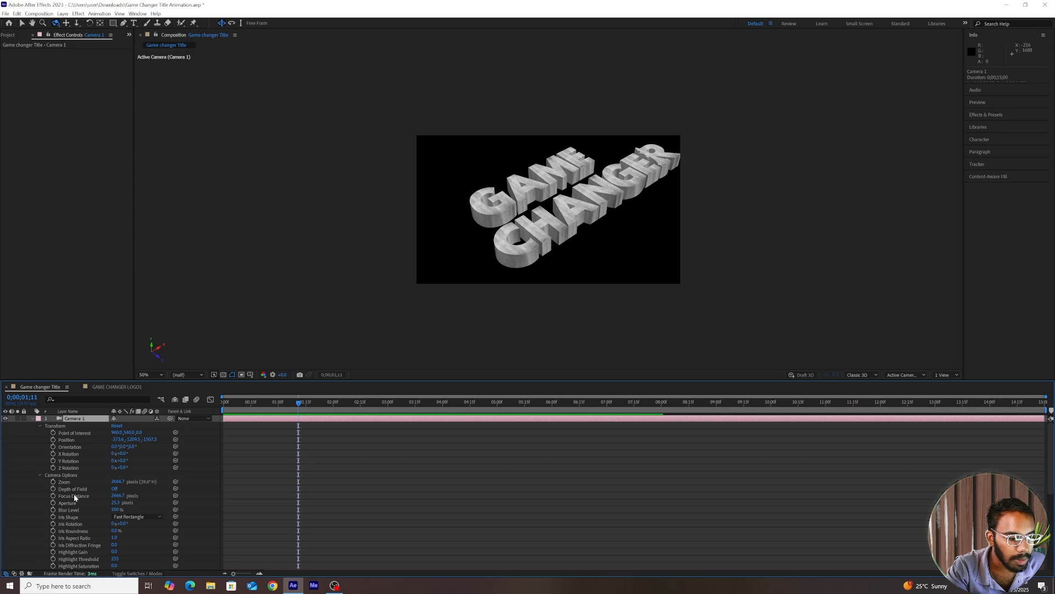
left_click(53, 433)
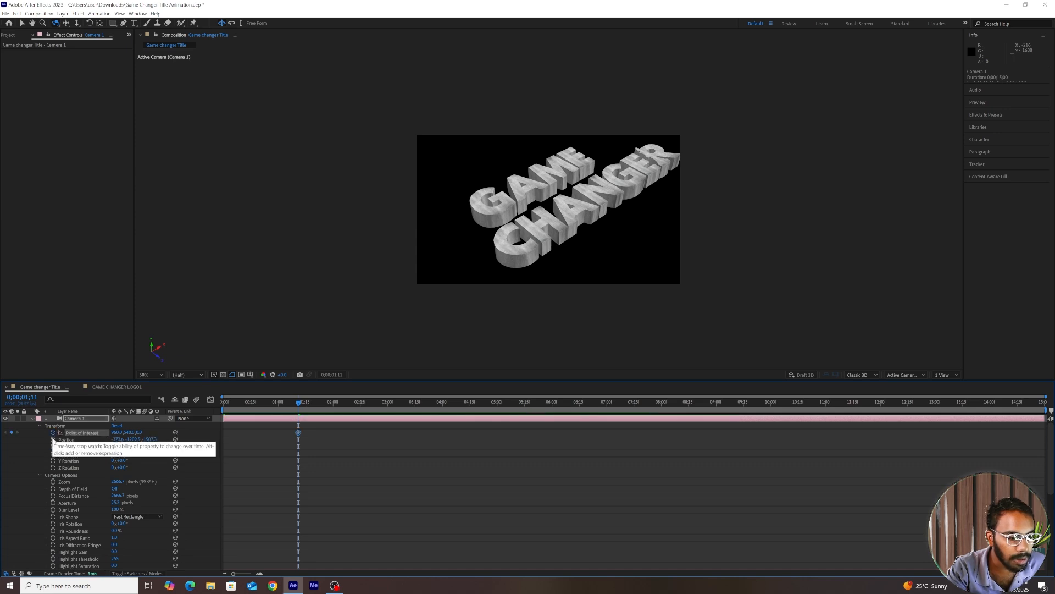
left_click(53, 440)
left_click(53, 482)
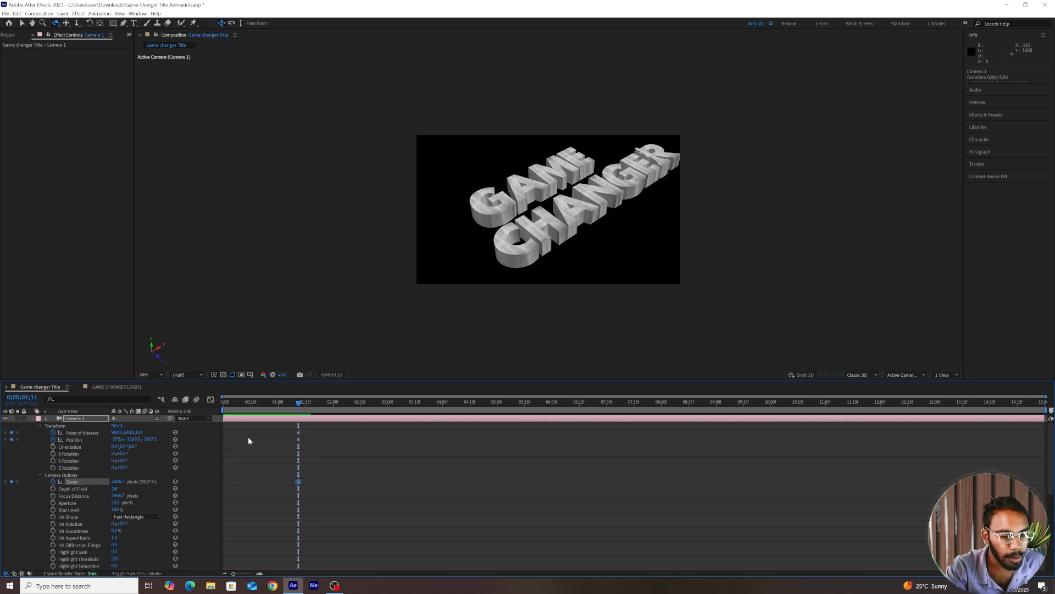
key("u")
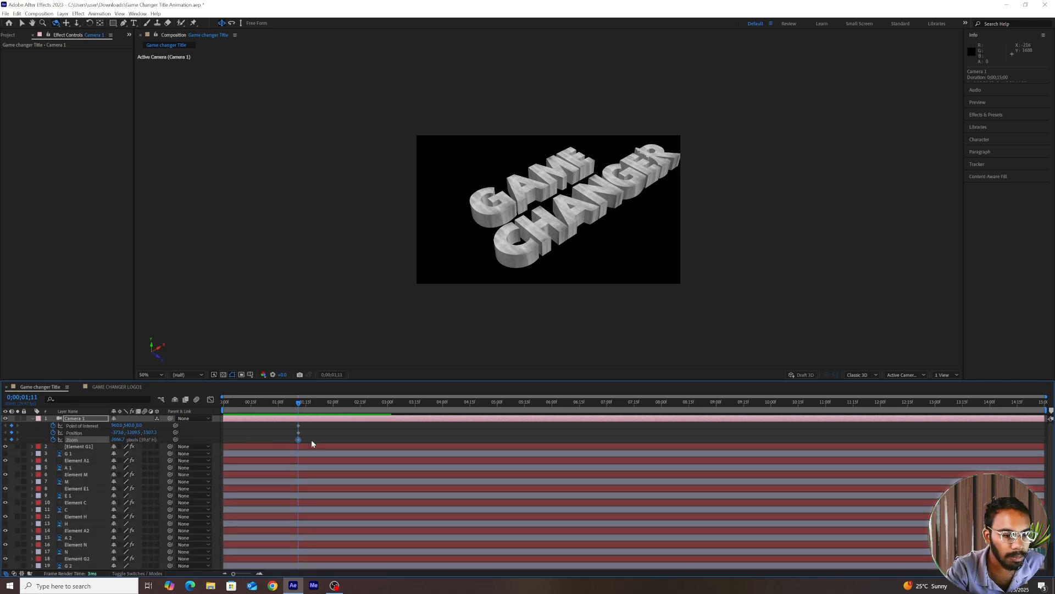
left_click(312, 435)
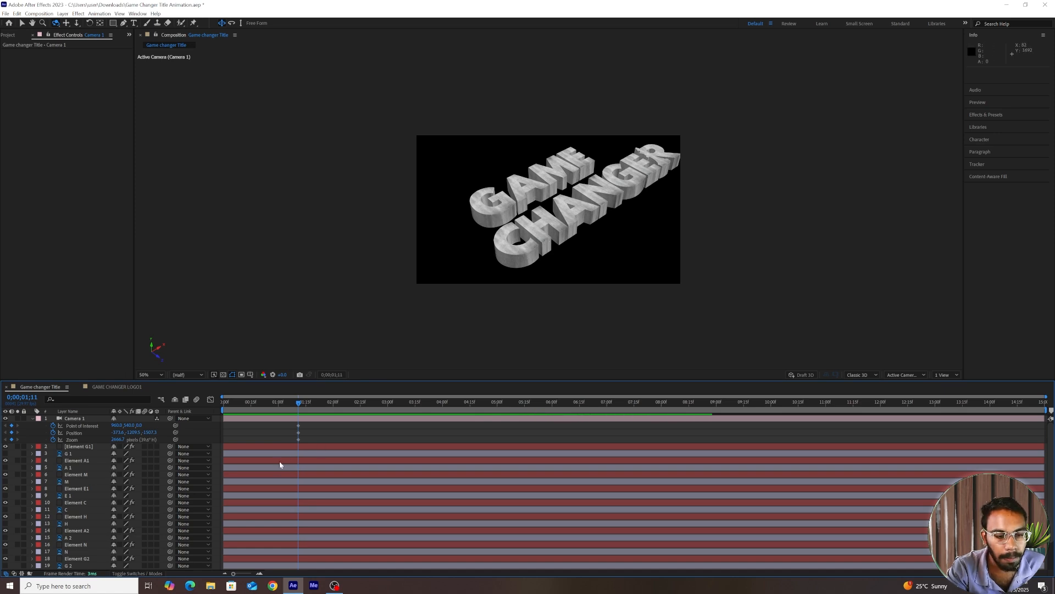
Add the Sun cross PNG from the project to the title composition directly below Camera 1
scroll(298, 470, "down", 2)
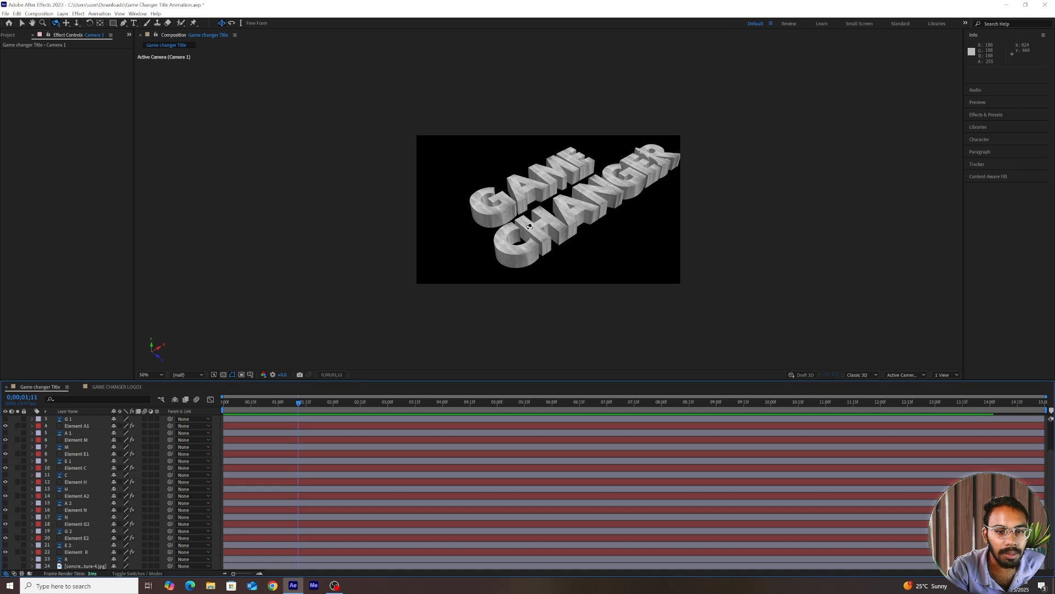
left_click(11, 35)
left_click(47, 193)
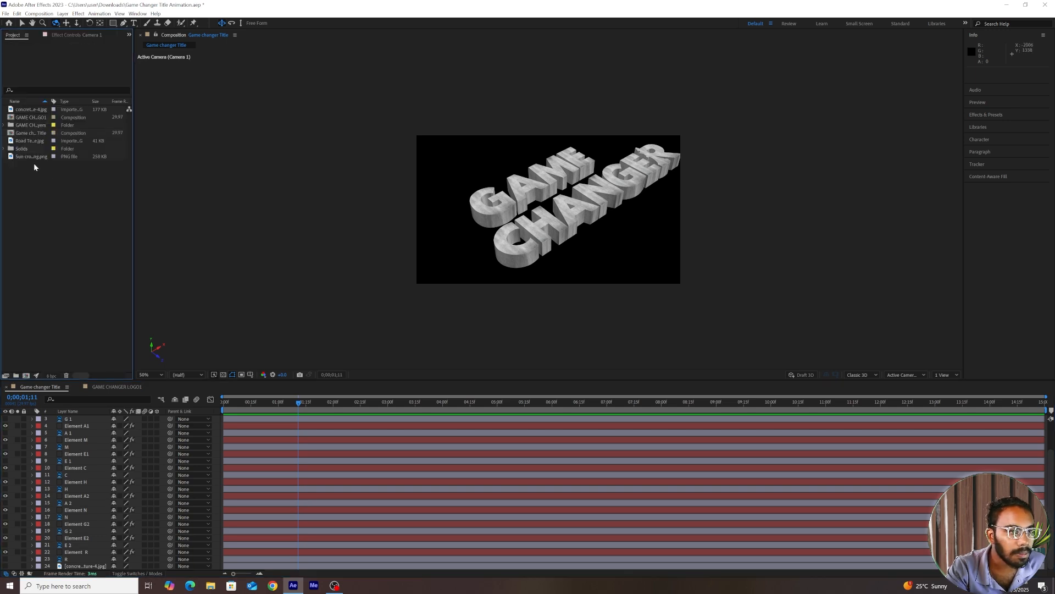
left_click(32, 158)
left_click(35, 187)
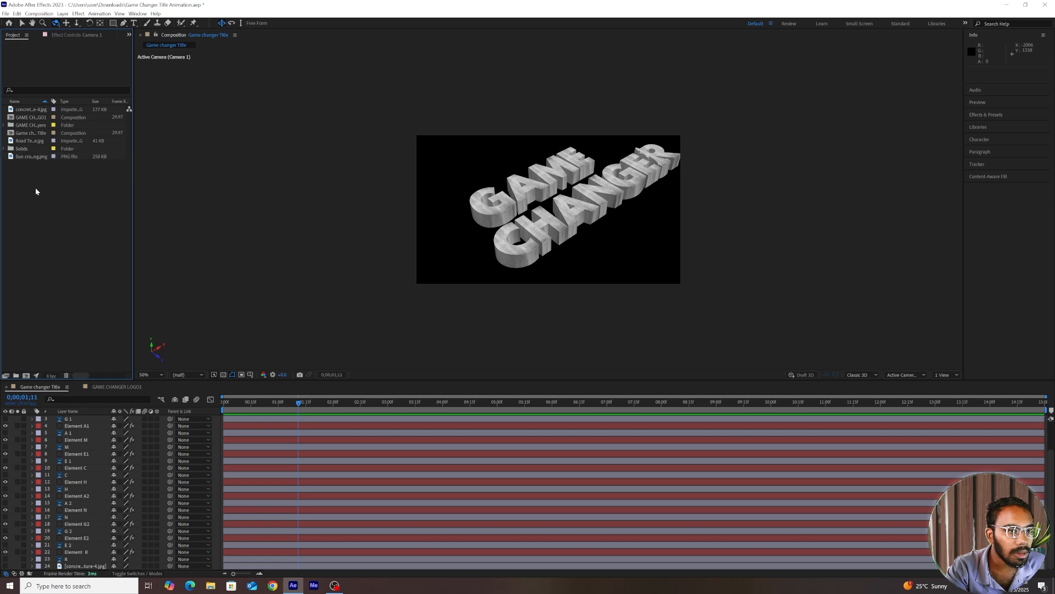
left_click_drag(32, 157, 72, 442)
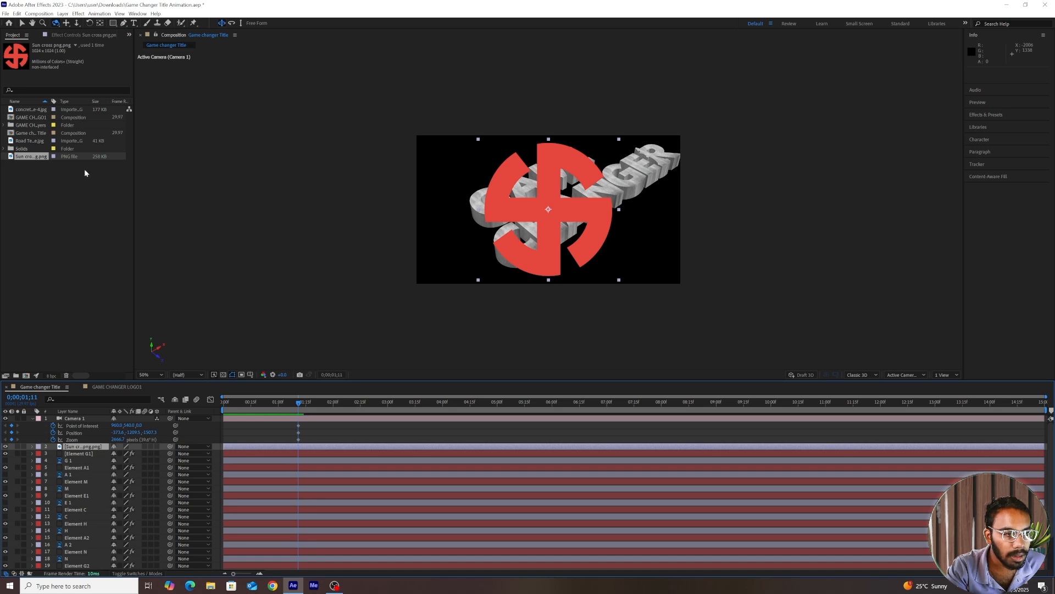
Auto-trace the Sun cross PNG layer into masks, hide the layer and clear the selection
left_click(62, 13)
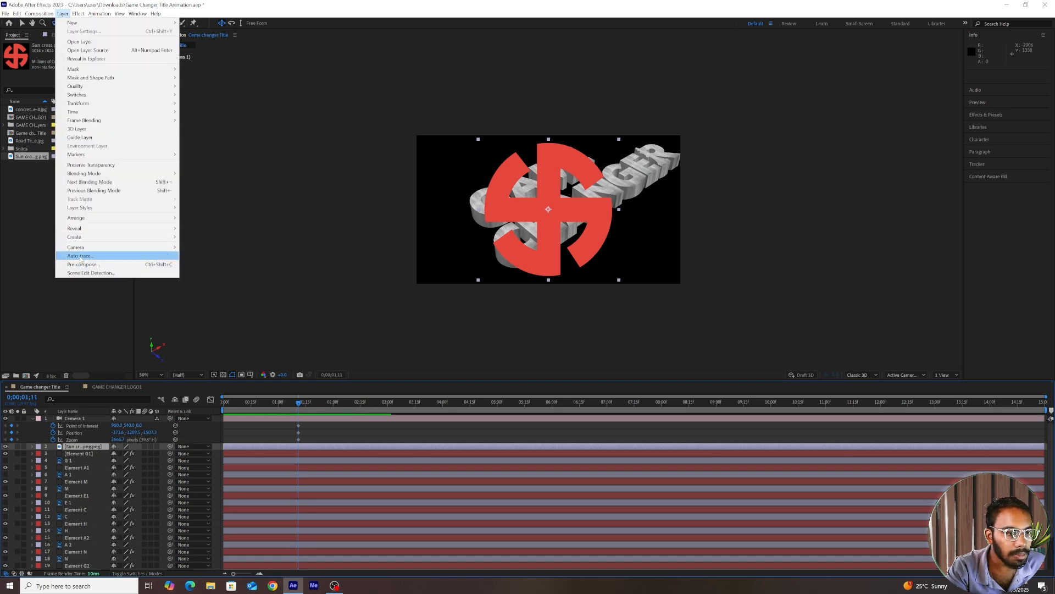
left_click(80, 256)
left_click(537, 355)
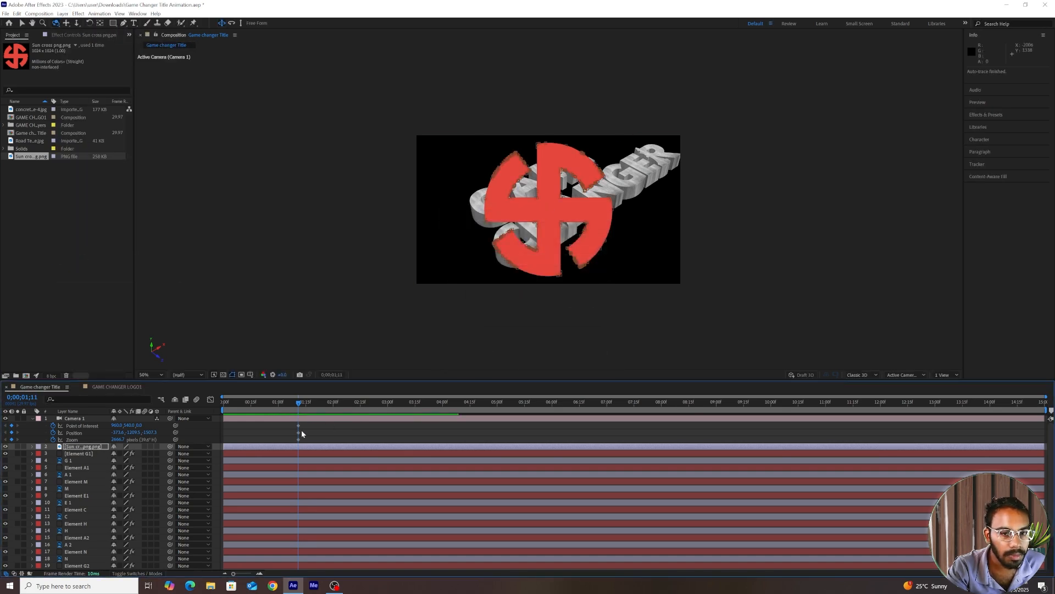
left_click(5, 446)
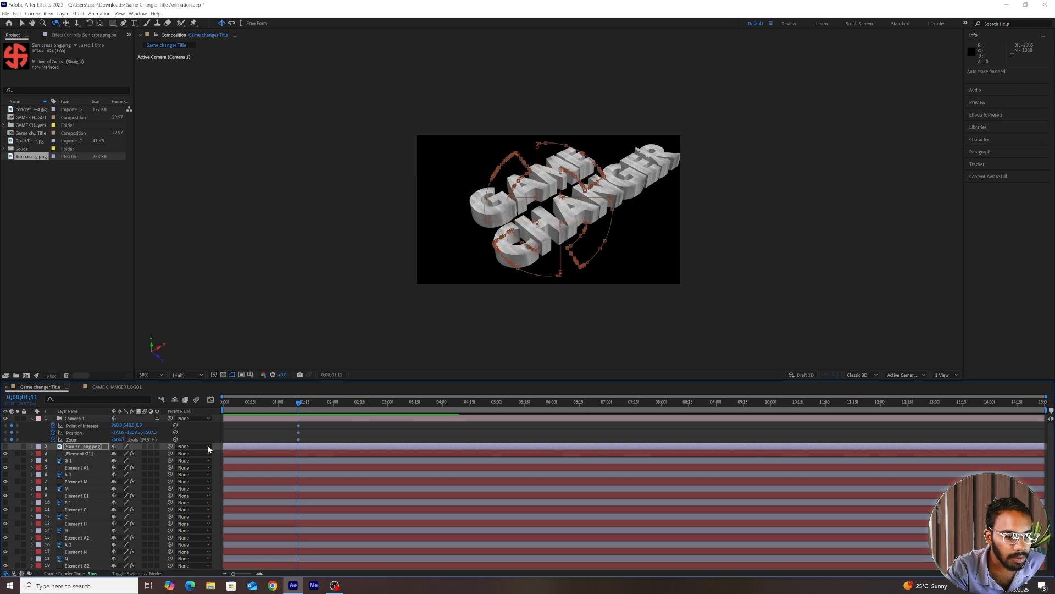
left_click(292, 430)
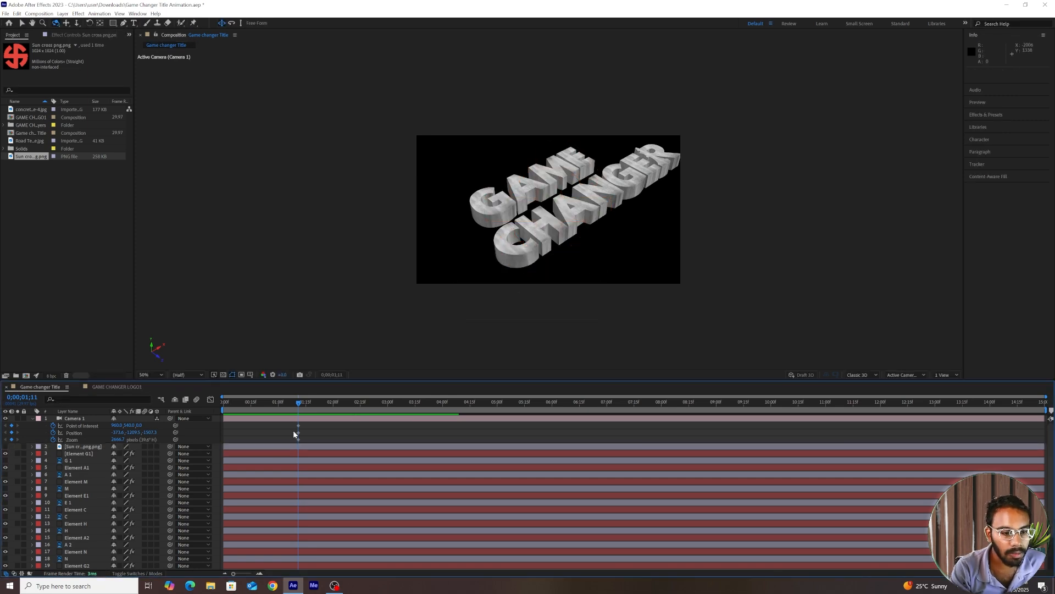
Create a composition-sized solid named Sun cross element and collapse Camera 1's properties
key("ctrl+y")
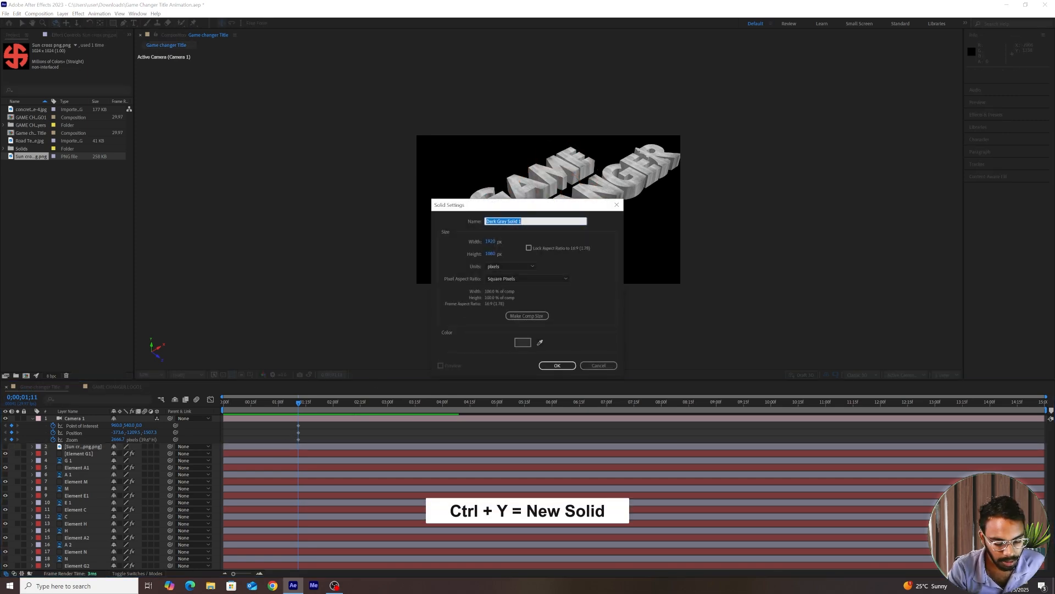
type("Sun cross element")
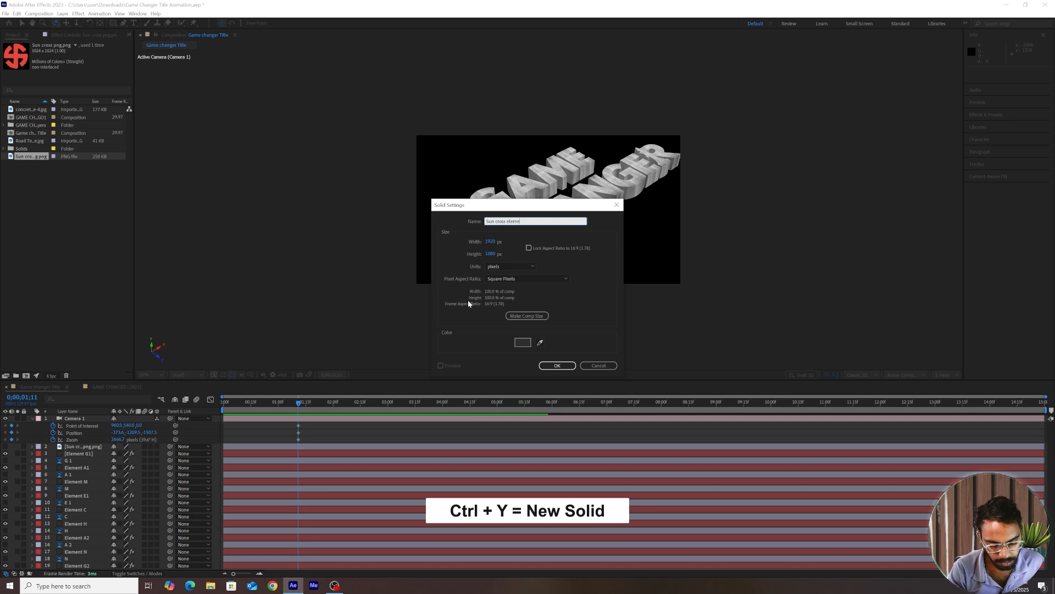
key("Return")
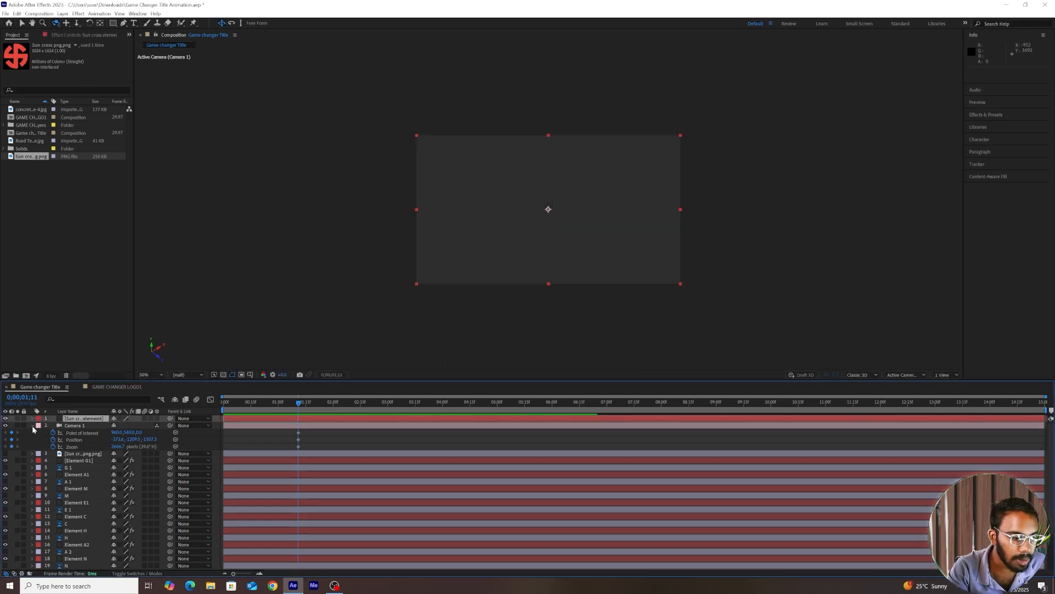
left_click(31, 426)
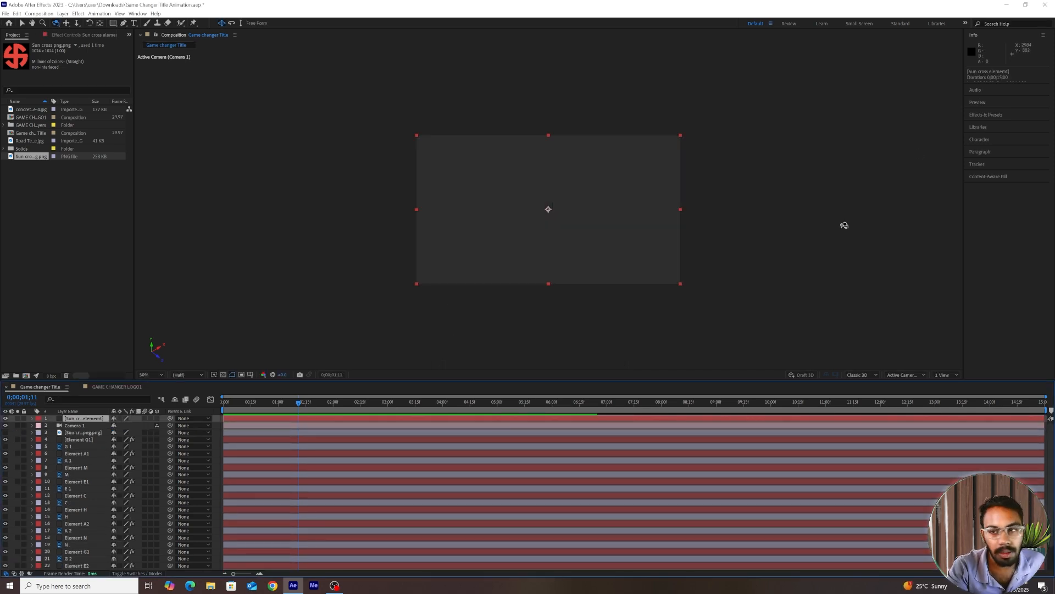
Find the Video Copilot Element effect and apply it to the Sun cross element solid
left_click(984, 115)
left_click(992, 82)
type("elem")
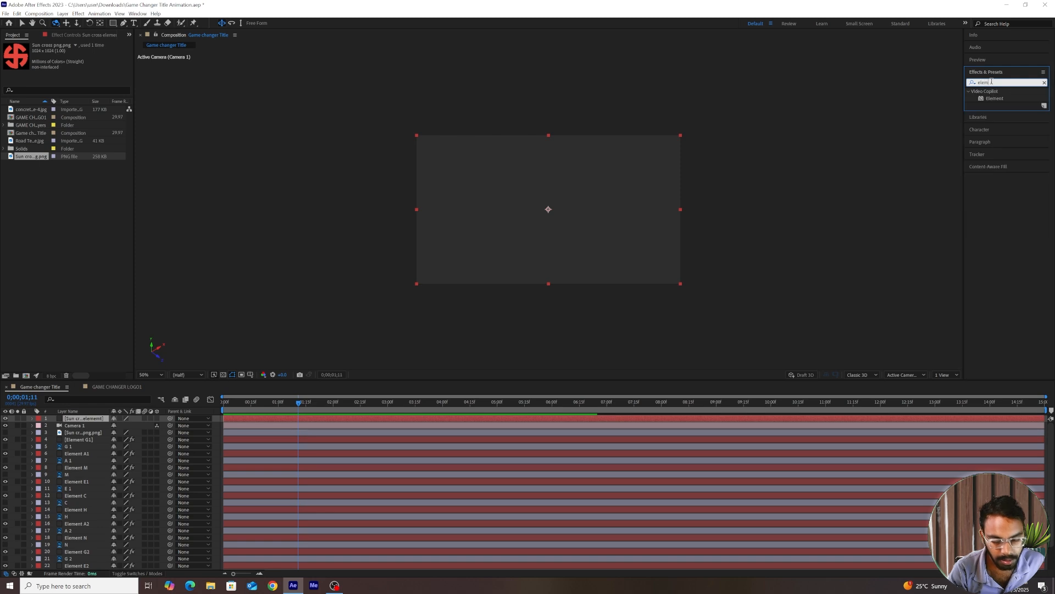
left_click_drag(997, 100, 344, 423)
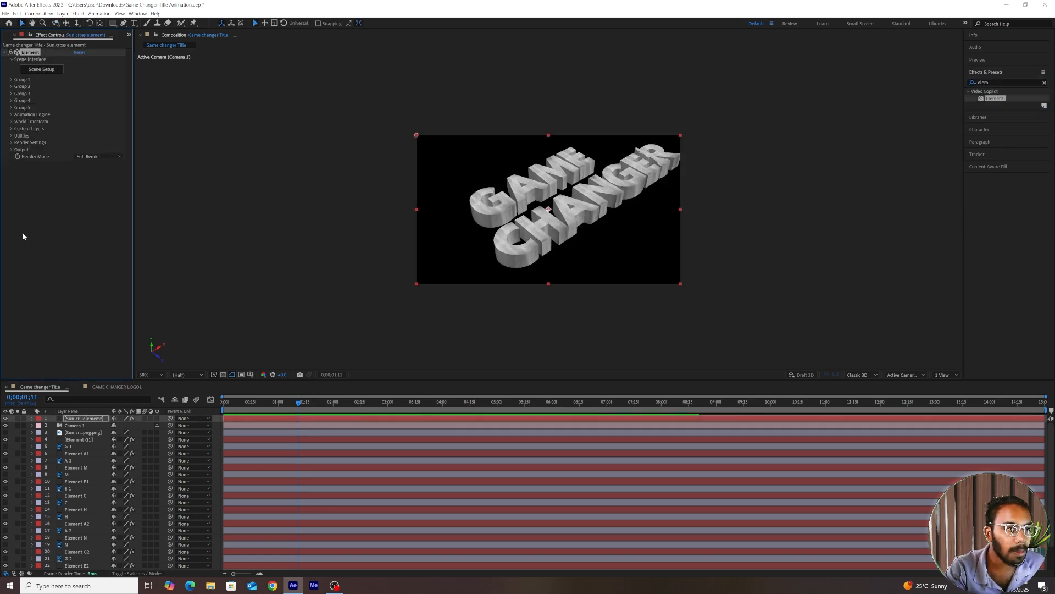
Assign the Sun cross PNG layer as Path Layer 1 in Element's custom text and masks
left_click(11, 129)
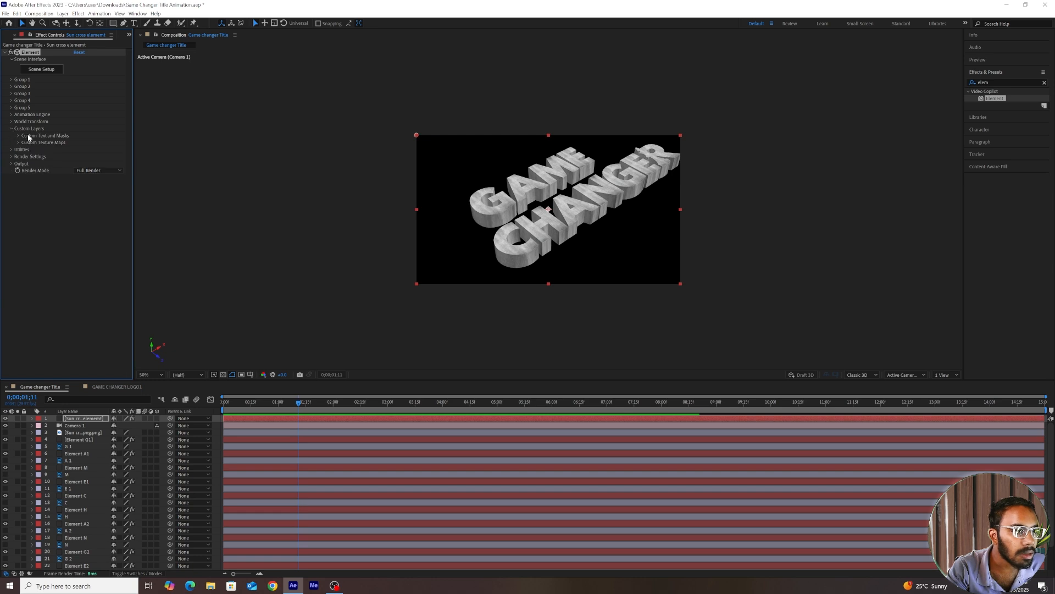
left_click(19, 136)
left_click(82, 142)
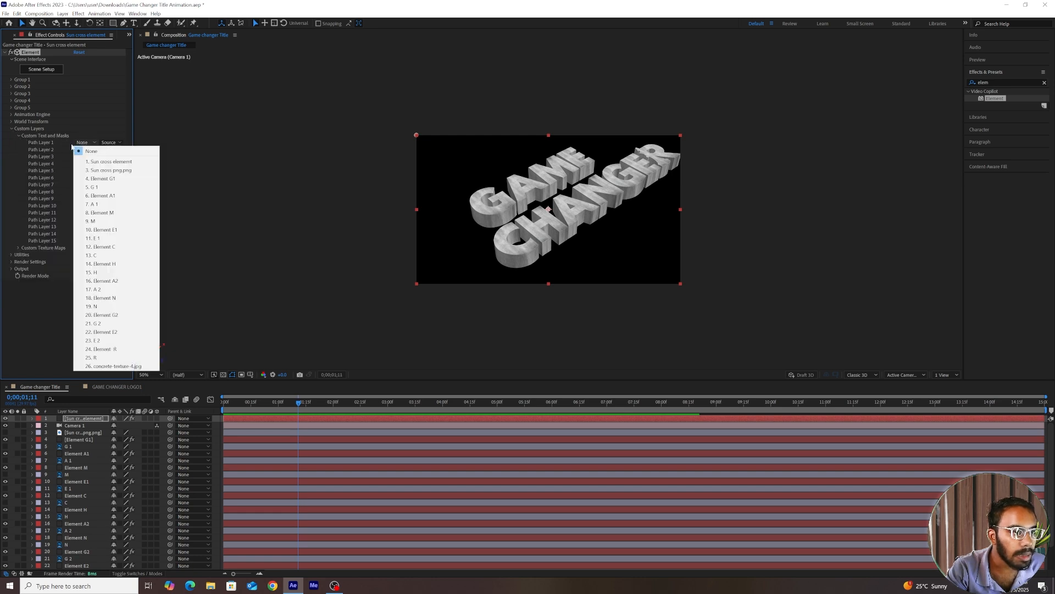
left_click(104, 172)
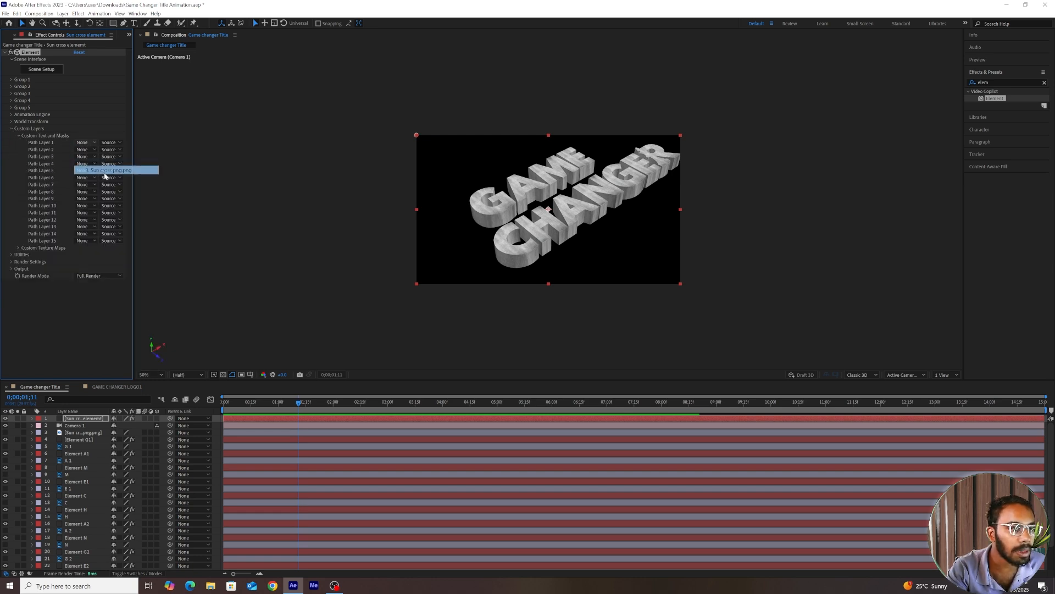
left_click(11, 128)
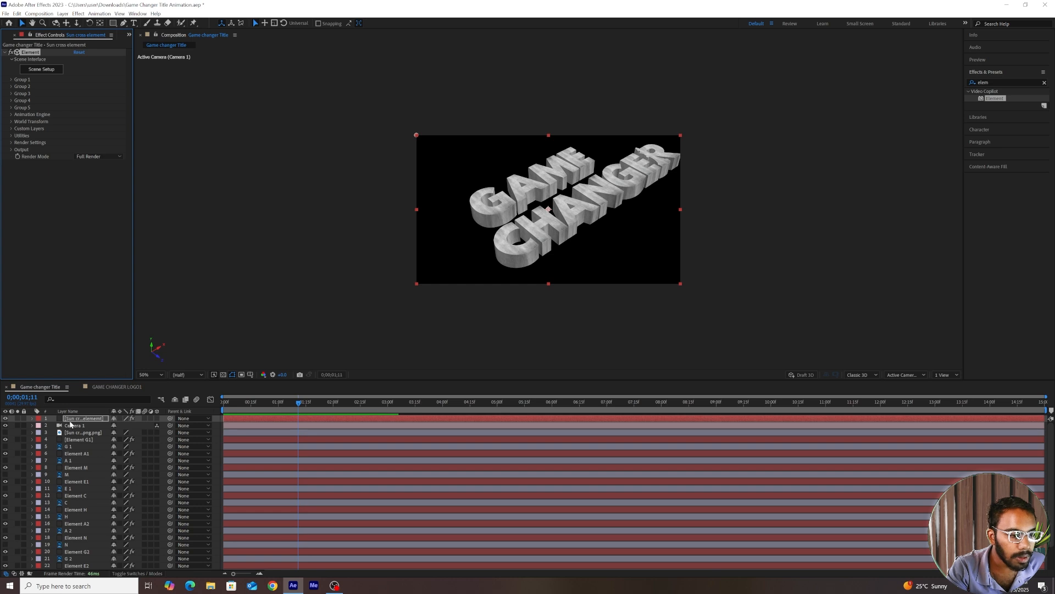
Extrude the sun cross path in Element's scene setup and set the extrusion model's scale to 50%
left_click(45, 71)
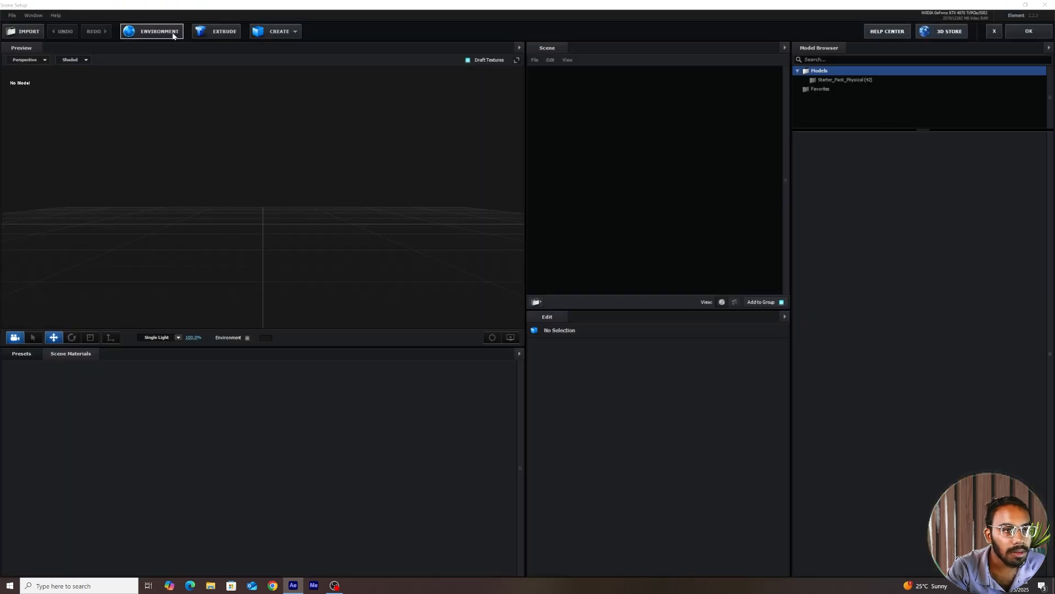
left_click(217, 32)
scroll(344, 227, "down", 5)
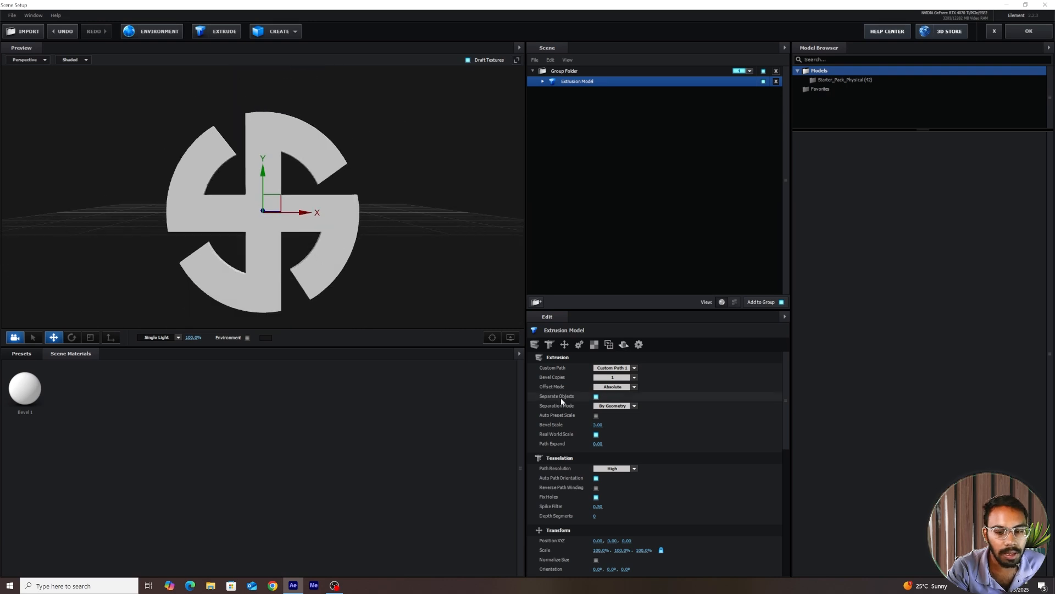
left_click_drag(601, 551, 561, 551)
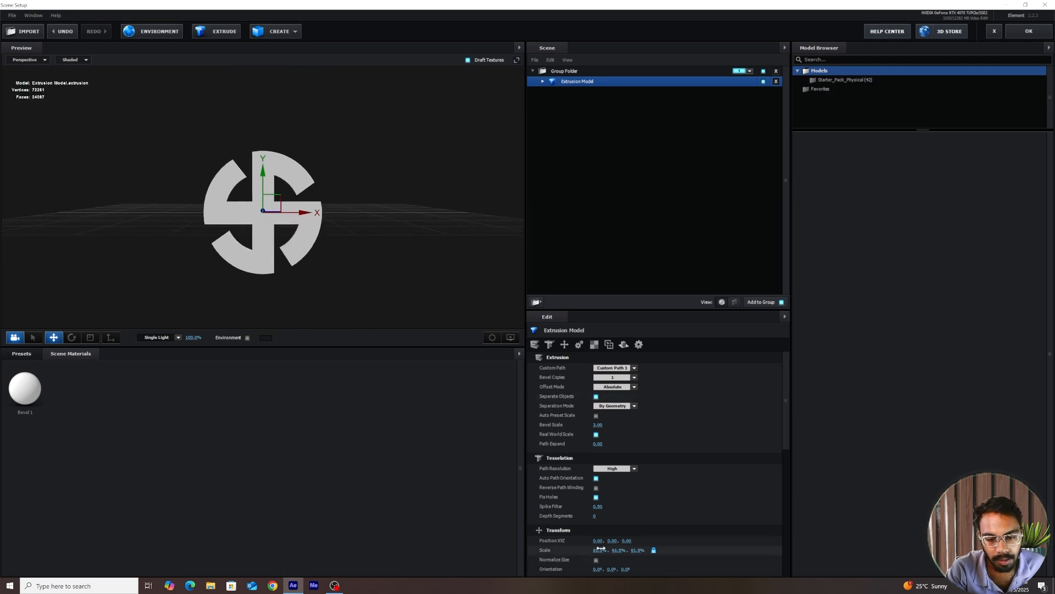
left_click(600, 550)
type("50")
key("Return")
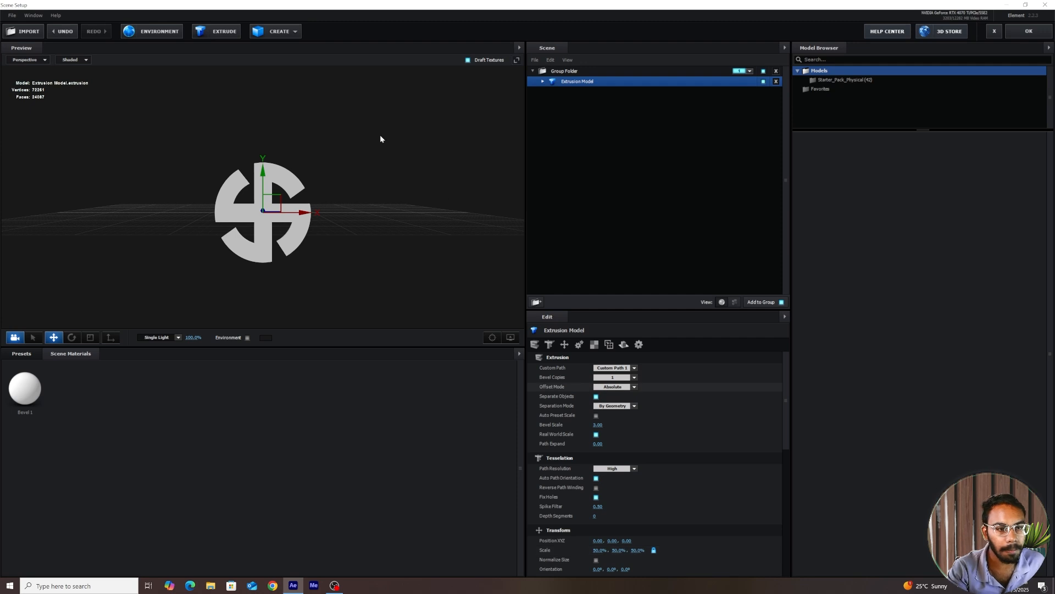
Rotate the sun cross extrusion 90° about the X axis so it lies flat on the grid
left_click_drag(337, 230, 358, 243)
key("e")
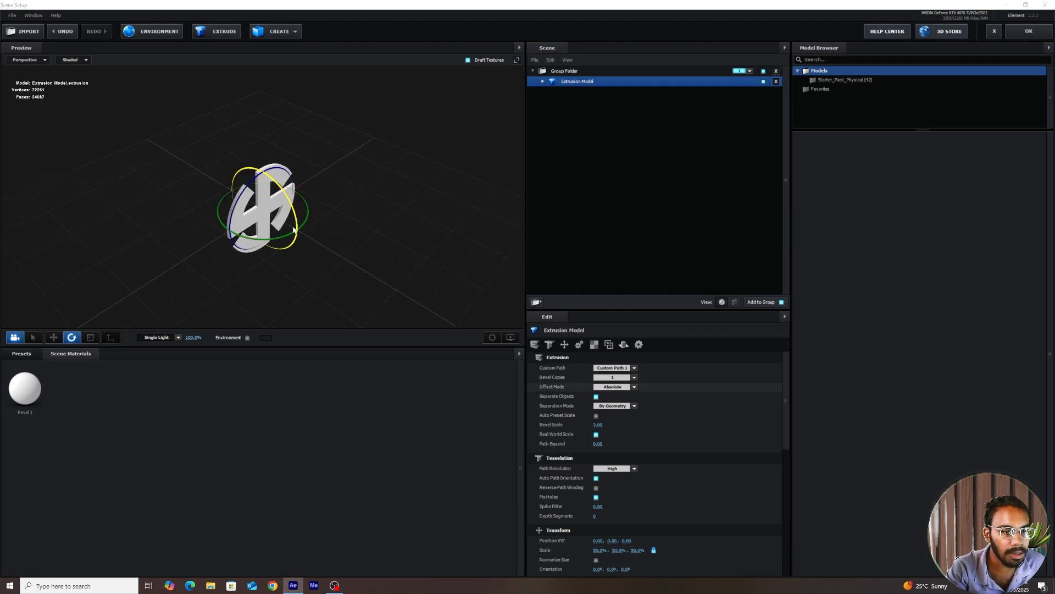
left_click_drag(294, 226, 210, 156)
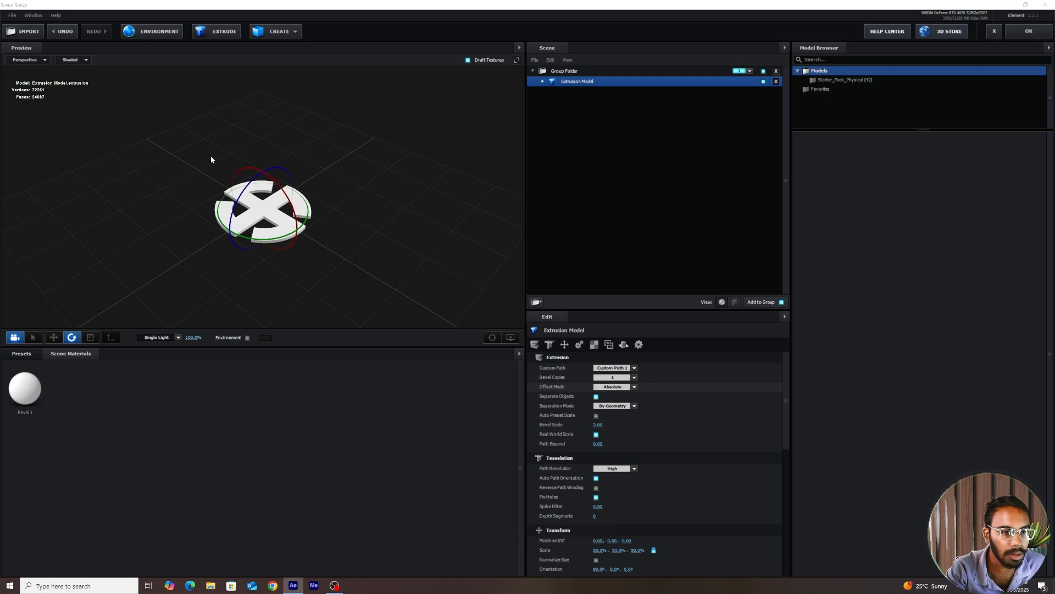
left_click_drag(288, 263, 290, 252)
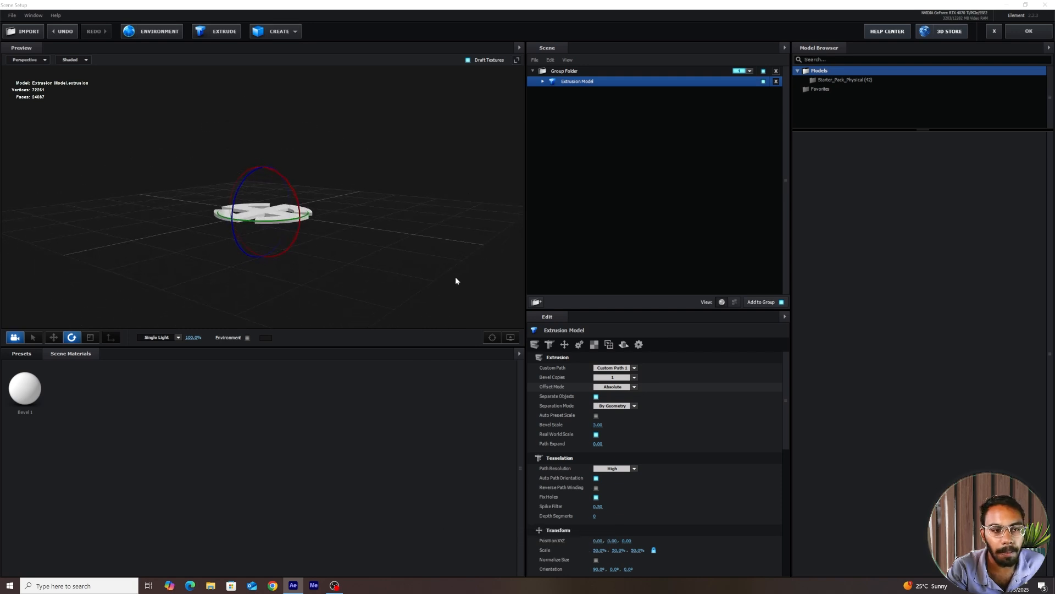
left_click_drag(391, 258, 388, 269)
Set the diffuse color of the sun cross extrusion's Bevel 1 material to red FF2D2D
scroll(616, 416, "down", 2)
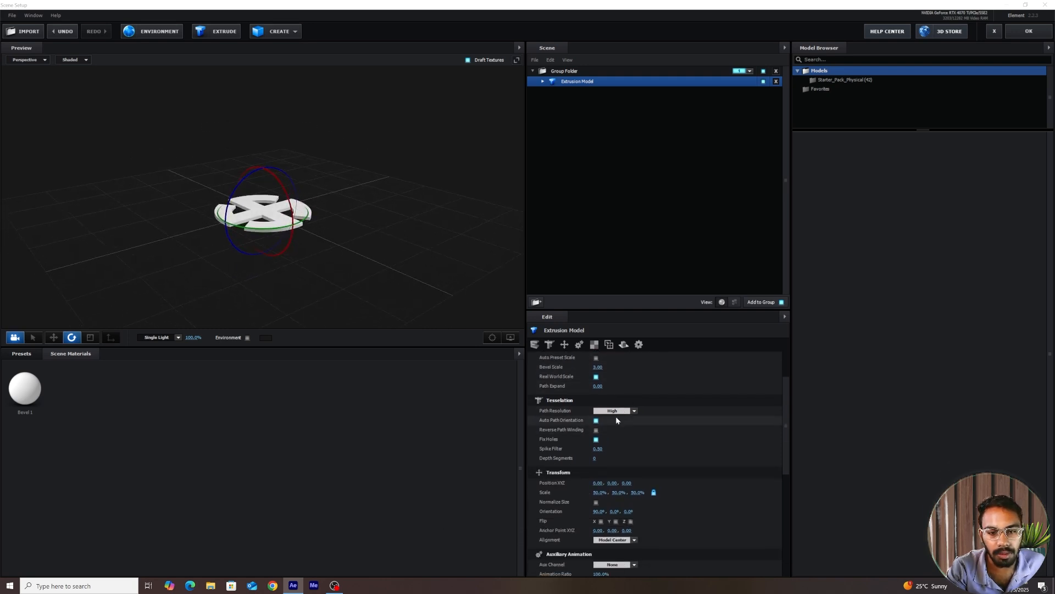
left_click(543, 80)
left_click(566, 92)
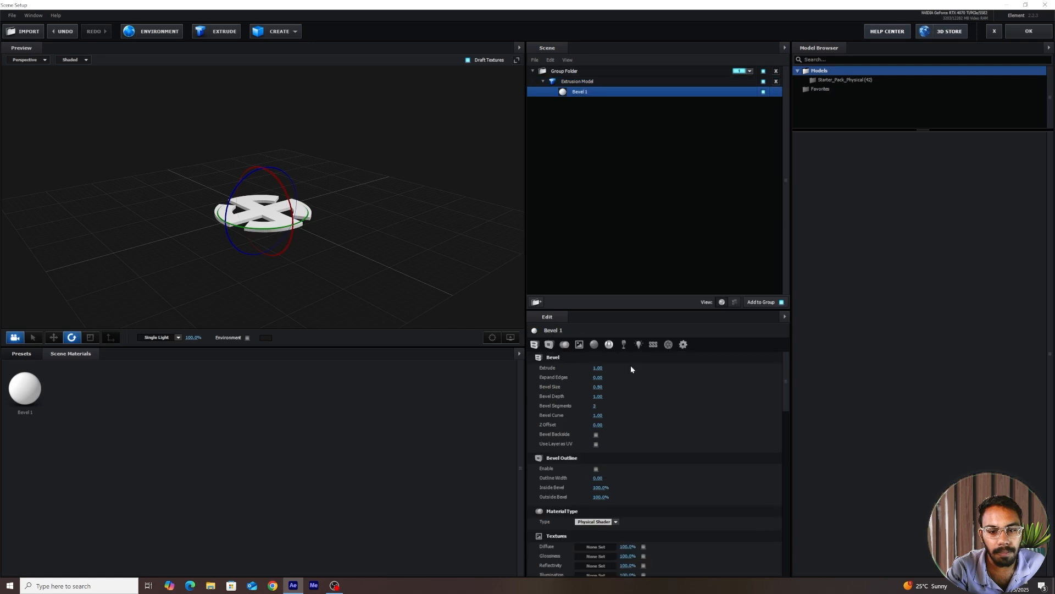
scroll(629, 396, "down", 3)
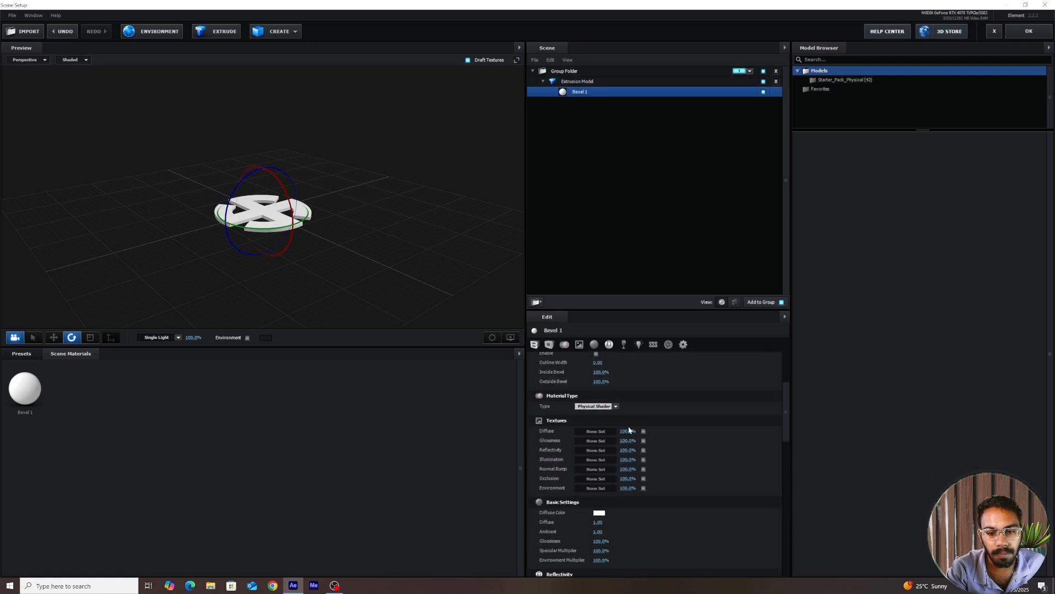
left_click(600, 512)
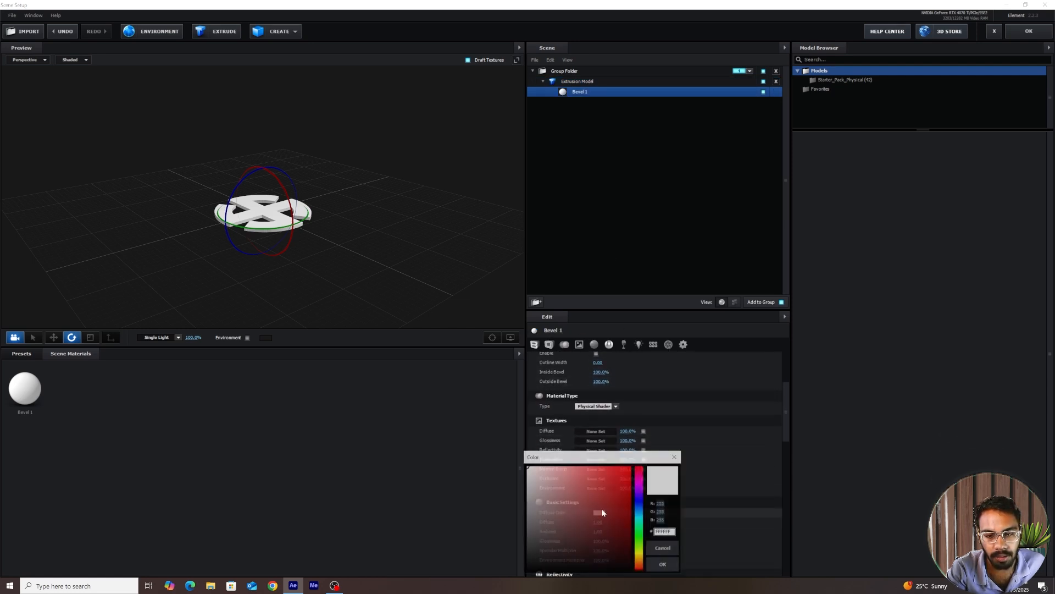
left_click_drag(602, 509, 614, 462)
left_click_drag(599, 470, 606, 463)
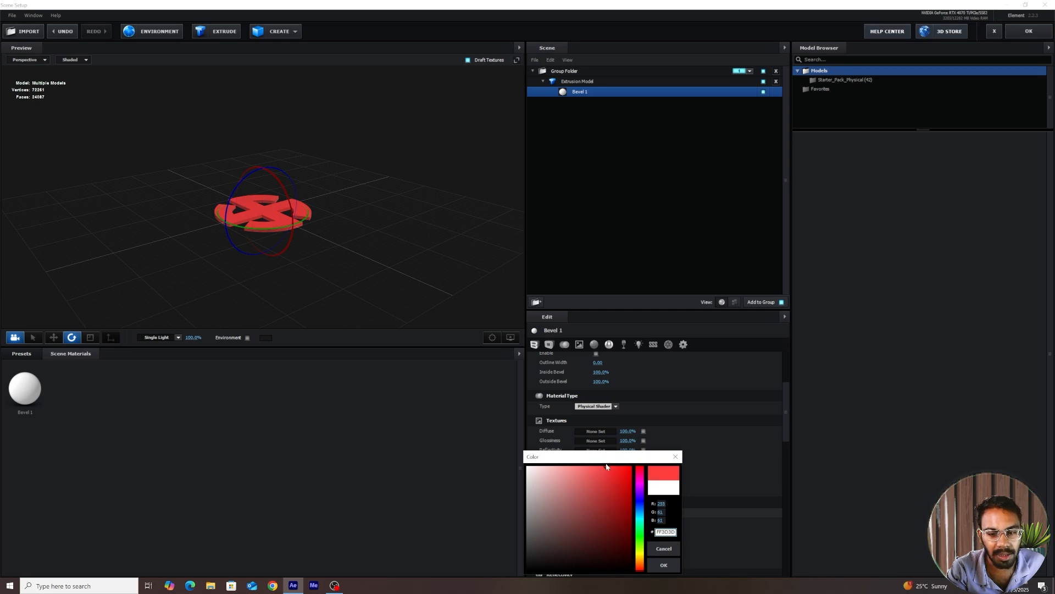
left_click(641, 570)
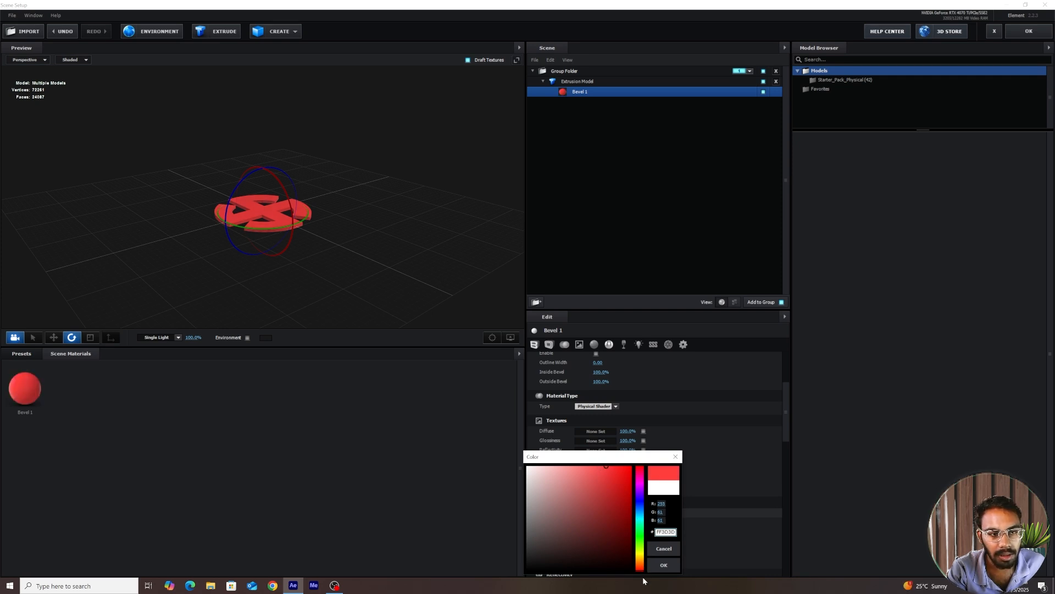
left_click_drag(608, 468, 613, 466)
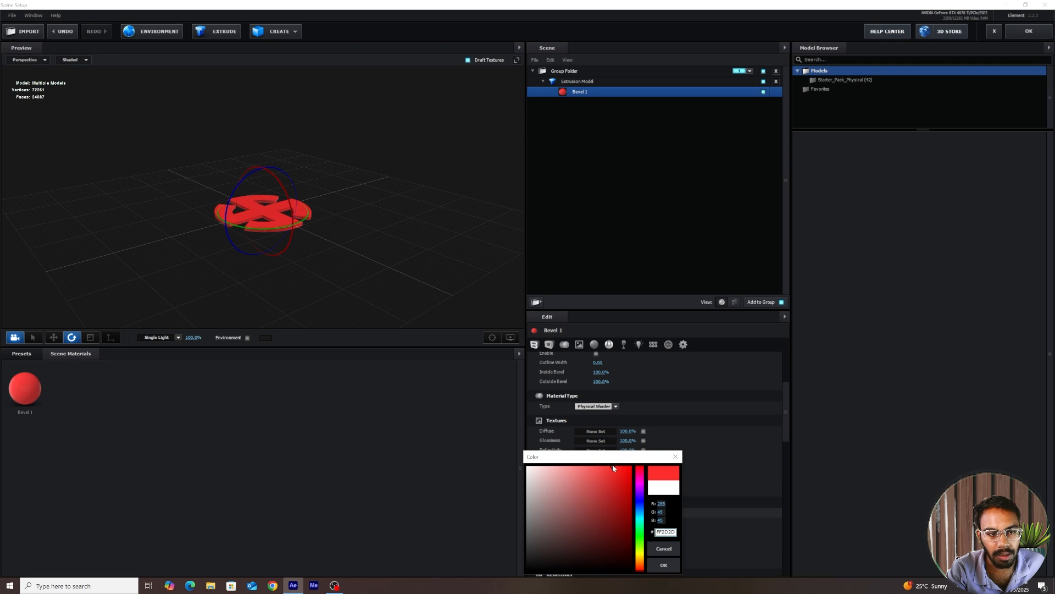
left_click(663, 566)
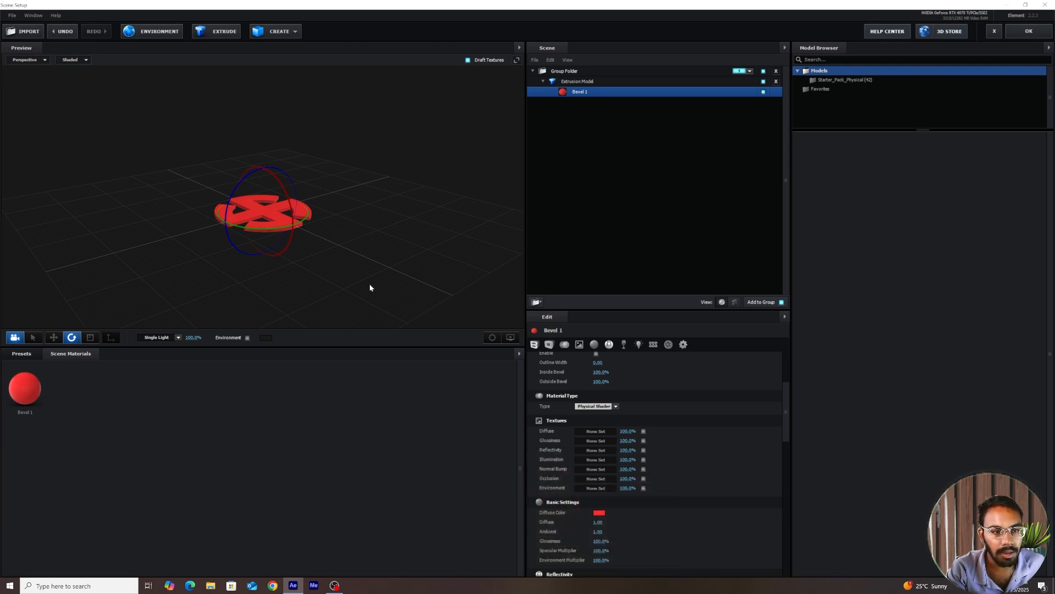
Set the sun cross extrusion model's scale to 30% and accept the scene setup
left_click(577, 81)
left_click(600, 550)
type("30")
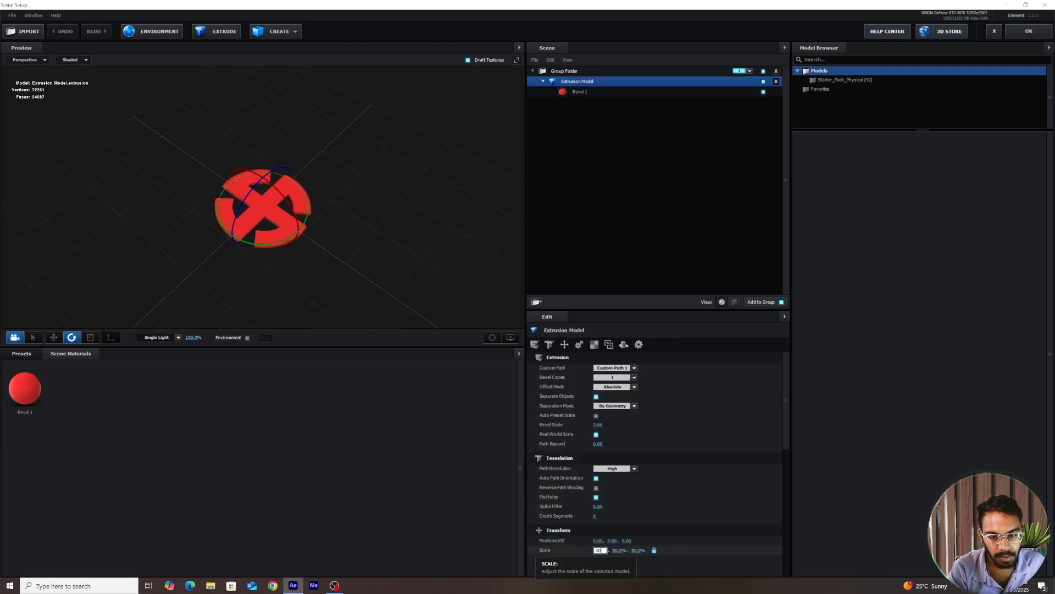
key("Return")
left_click(1042, 31)
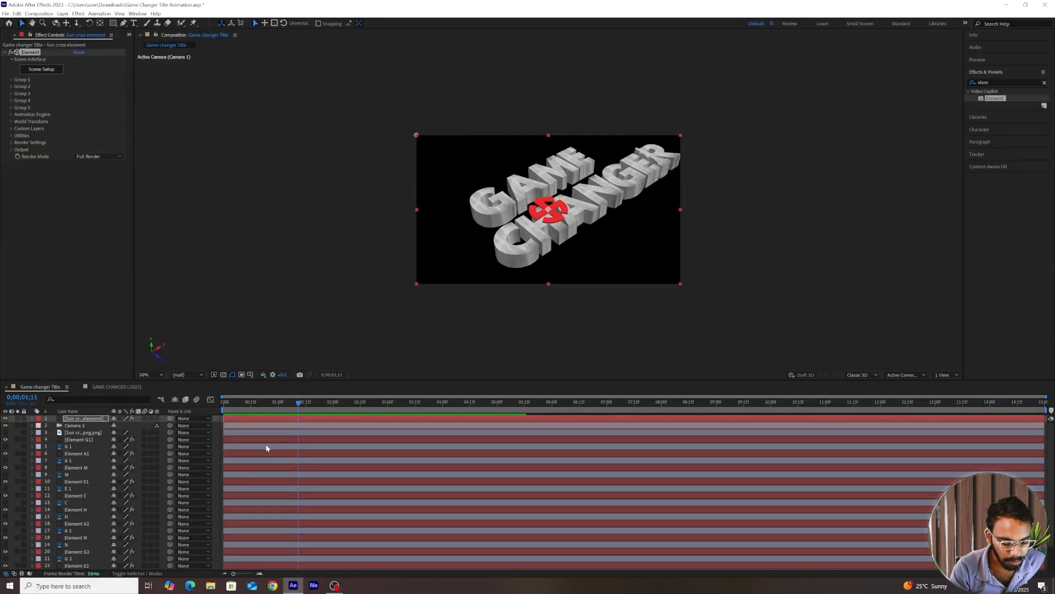
Create a new solid named King Chess Piece, apply the Element effect to it and clear the effects search
right_click(218, 430)
mouse_move(241, 434)
left_click(330, 450)
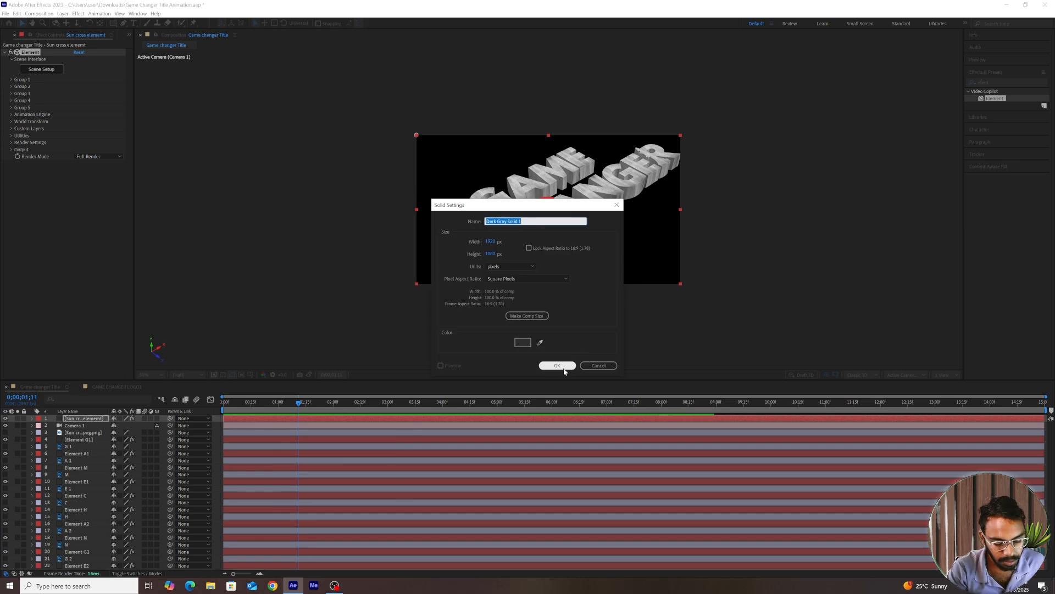
type("King Chess Piece")
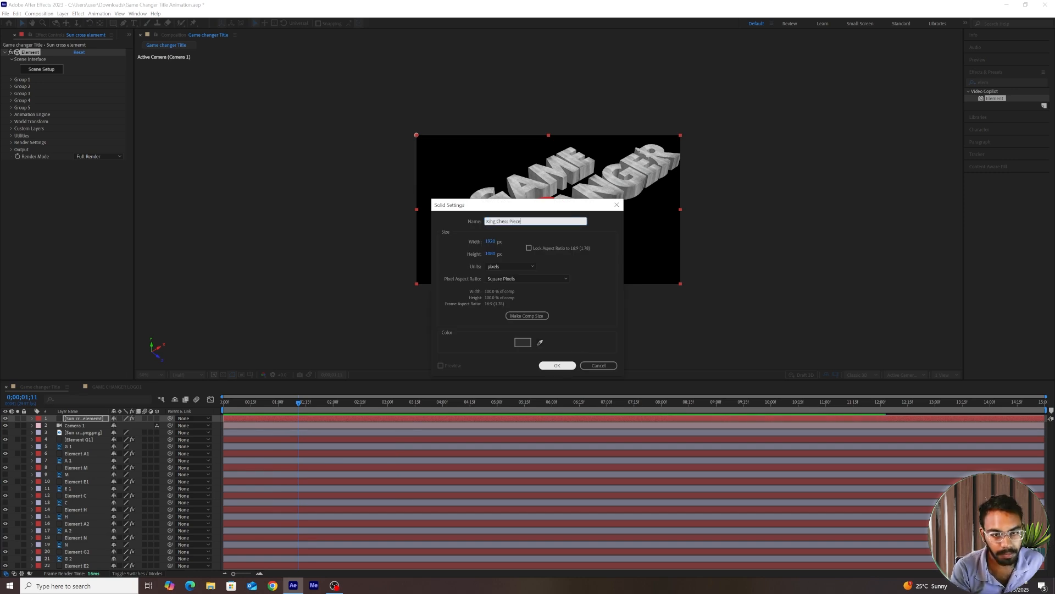
left_click(563, 367)
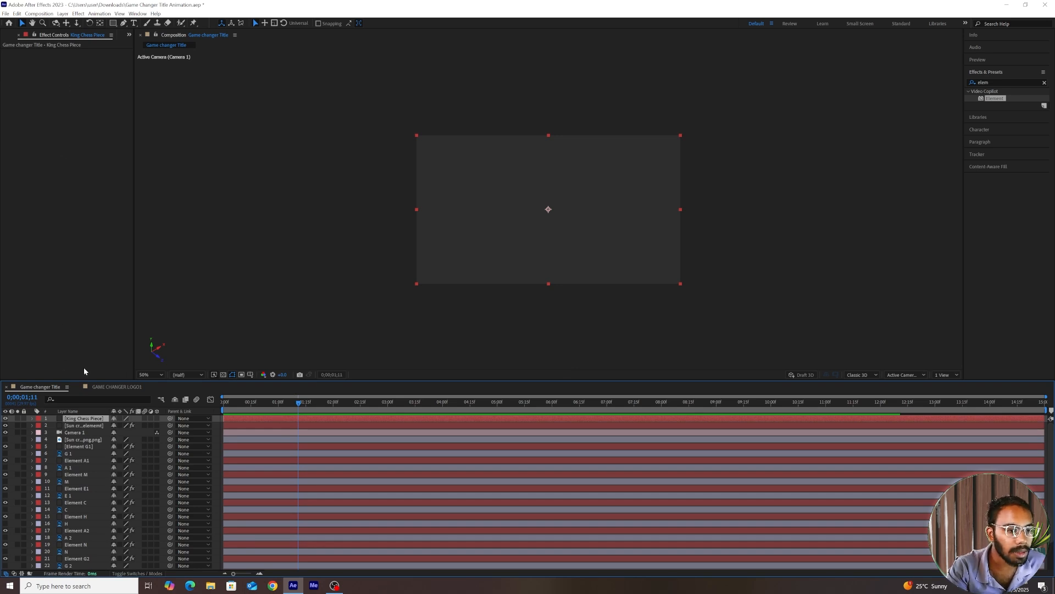
left_click_drag(995, 99, 446, 421)
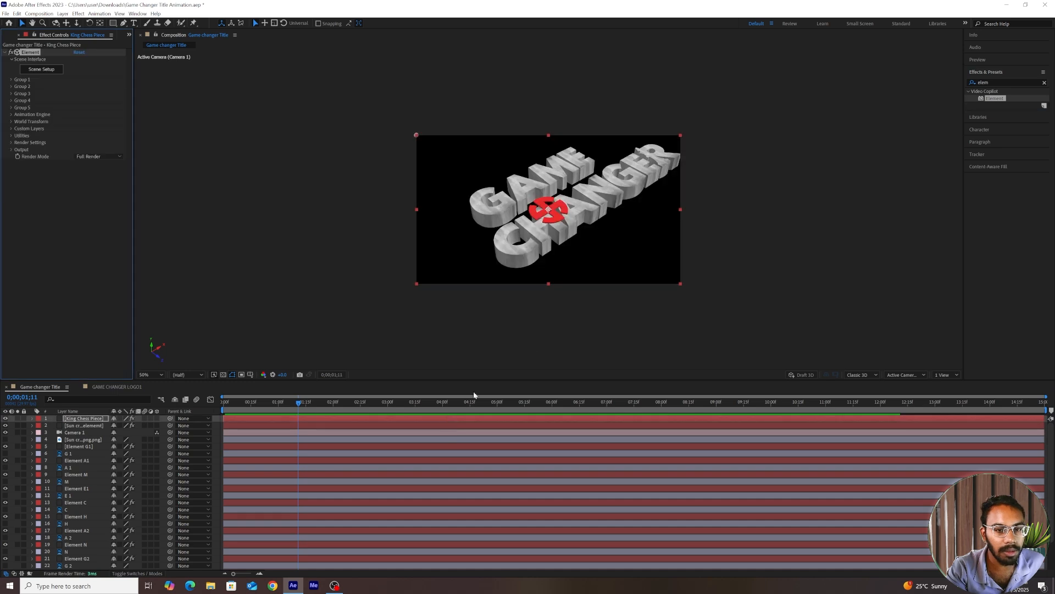
left_click(1044, 82)
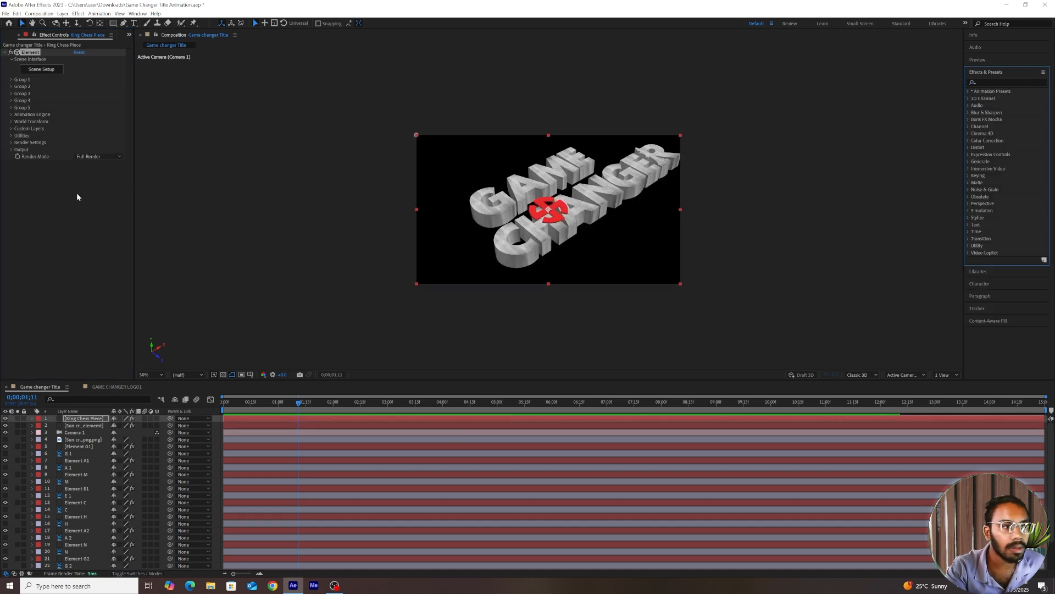
Import the King 3D object from the 3D Models folder into the King Chess Piece layer's Element scene
left_click(49, 71)
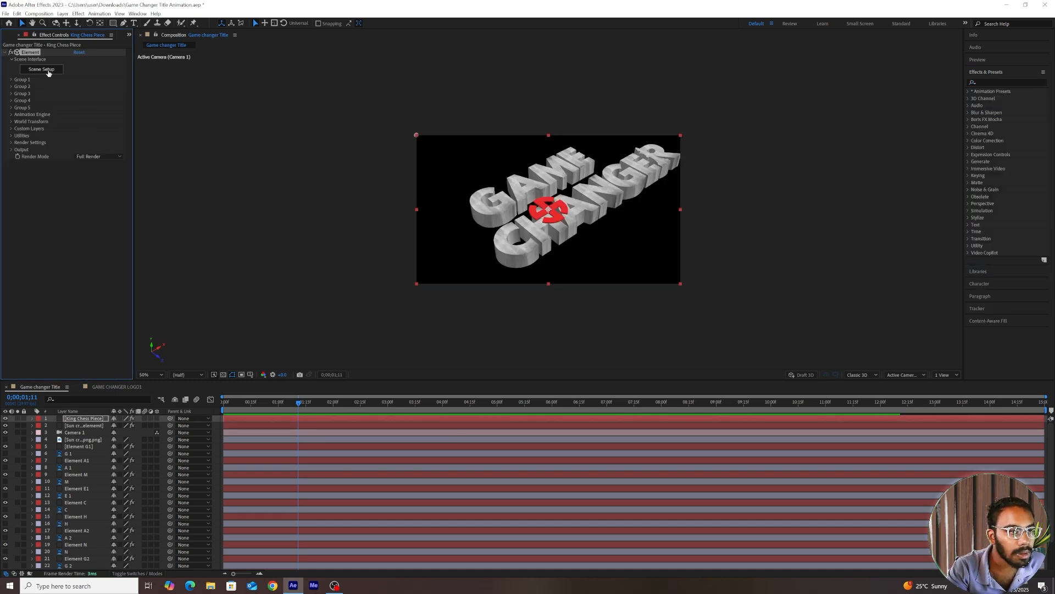
left_click(48, 71)
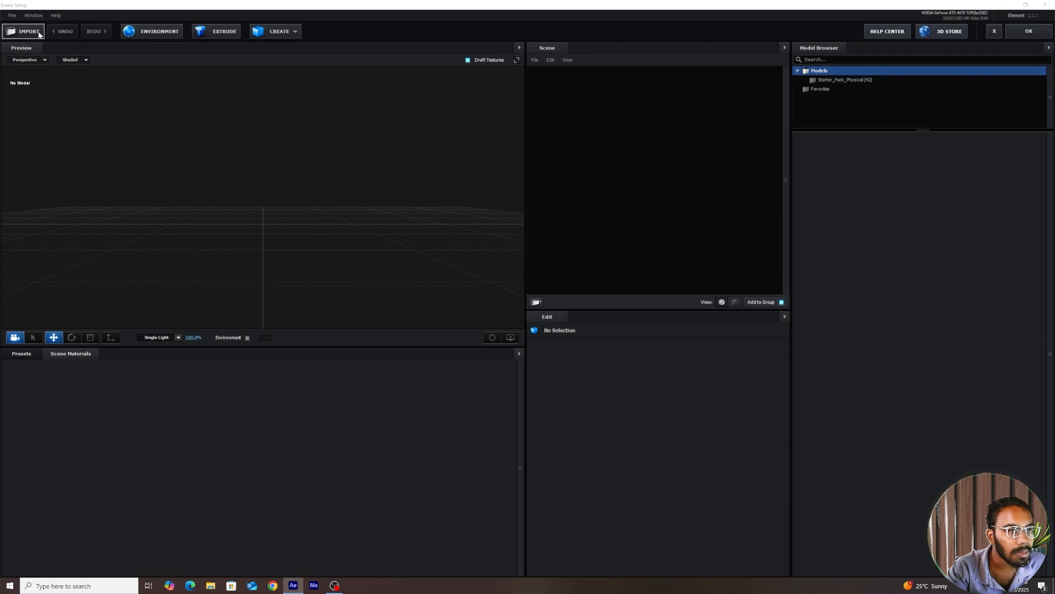
left_click(39, 34)
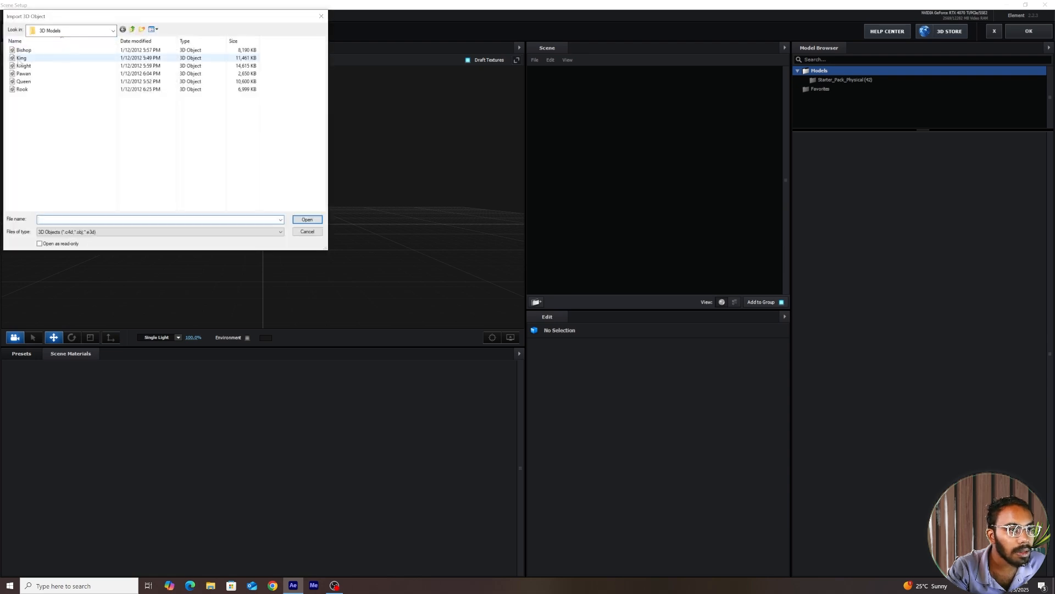
left_click(20, 59)
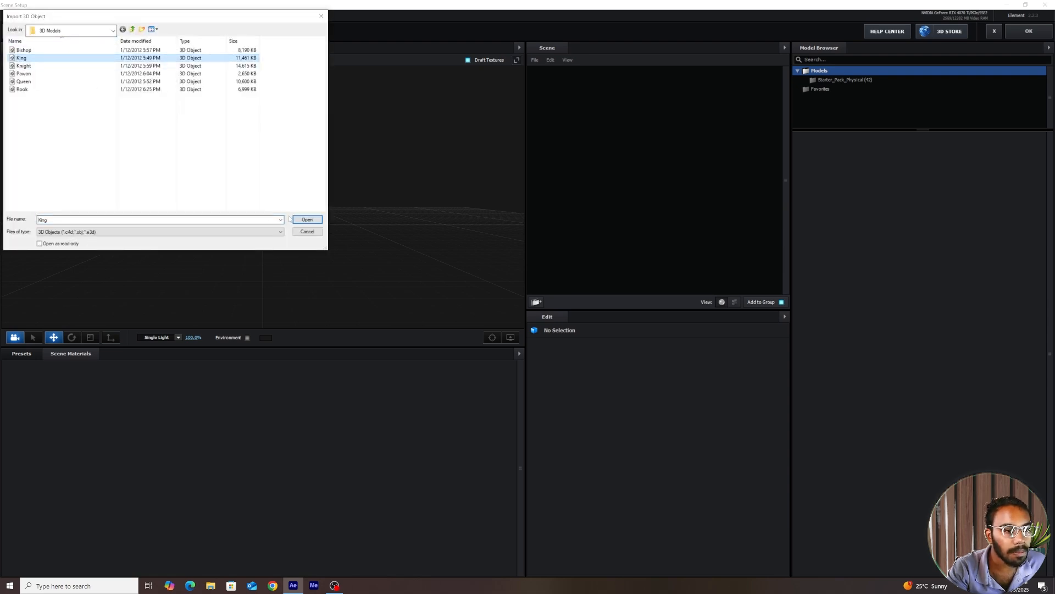
left_click(306, 219)
left_click(585, 370)
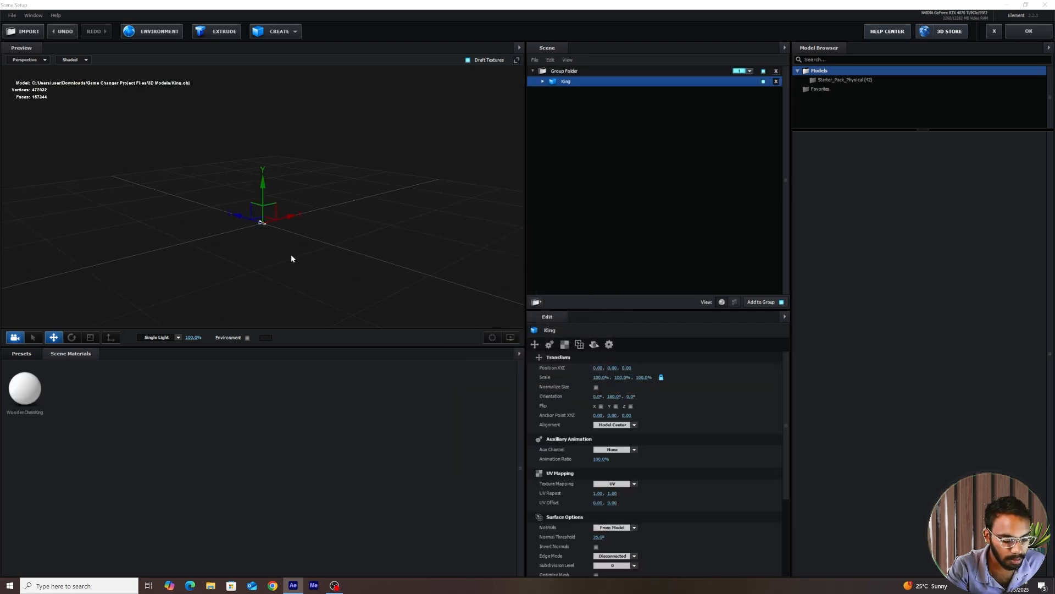
Rotate the King model upright, scale it up to about 1568% and raise it to about 0.88 in Y on the grid
key("e")
left_click_drag(294, 228, 199, 130)
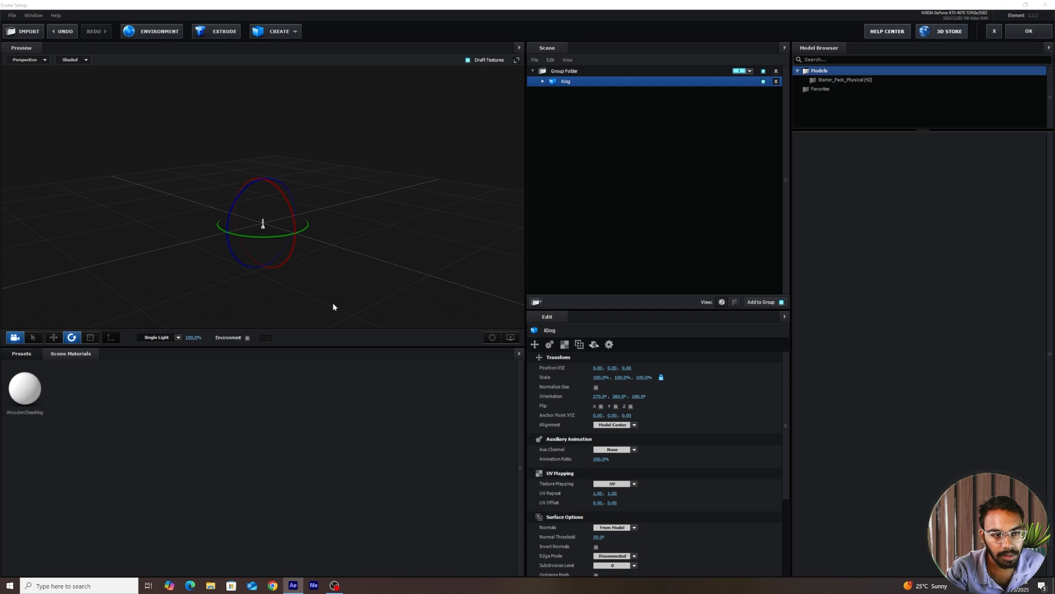
key("r")
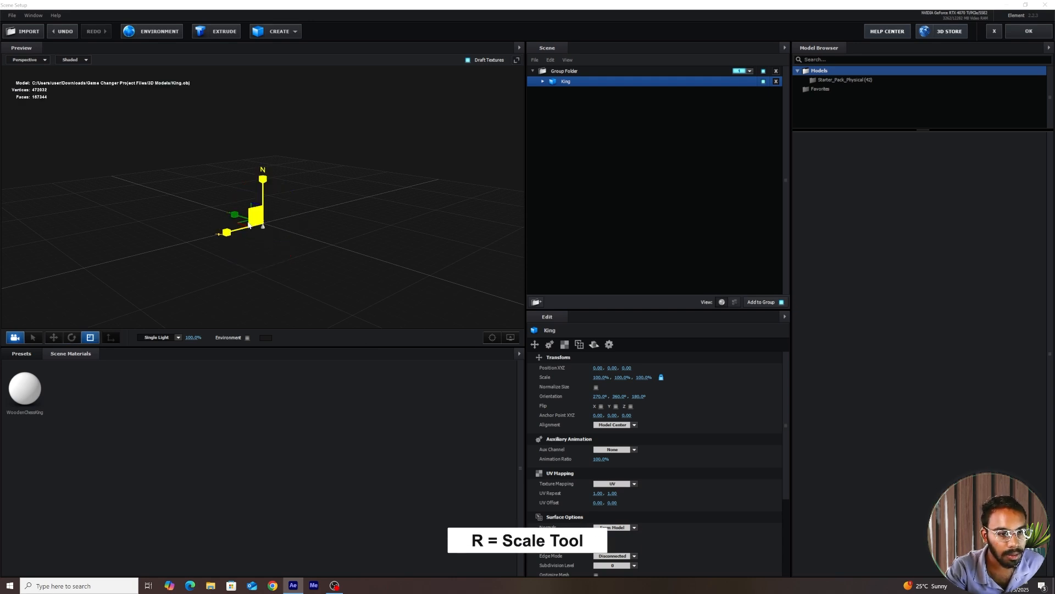
left_click_drag(279, 230, 342, 269)
key("w")
left_click_drag(277, 165, 275, 102)
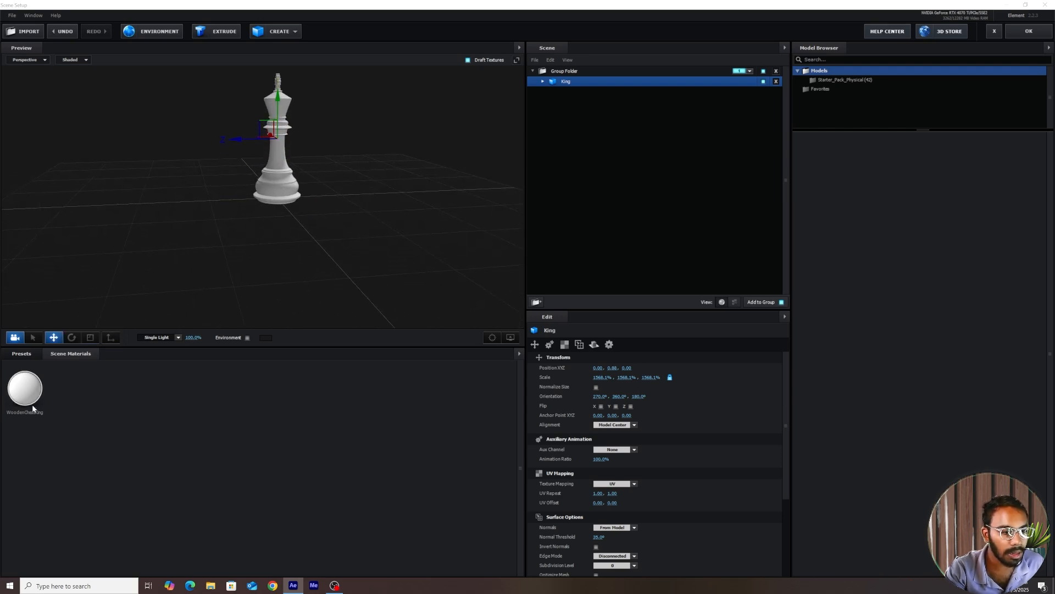
Apply the Gold physical material preset to the King model and accept the scene setup
left_click(22, 353)
left_click(39, 391)
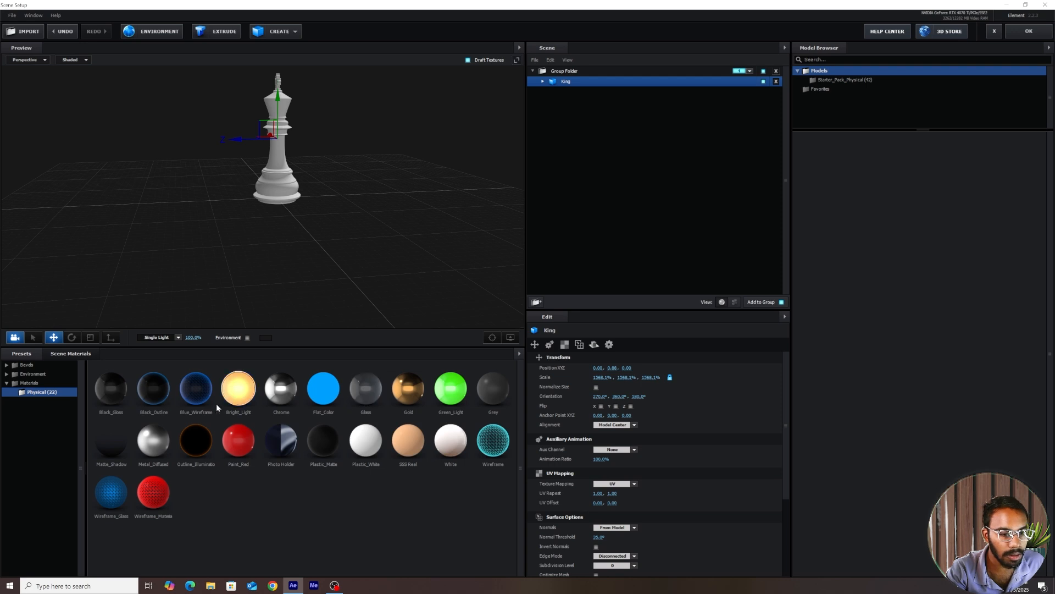
left_click_drag(405, 399, 586, 84)
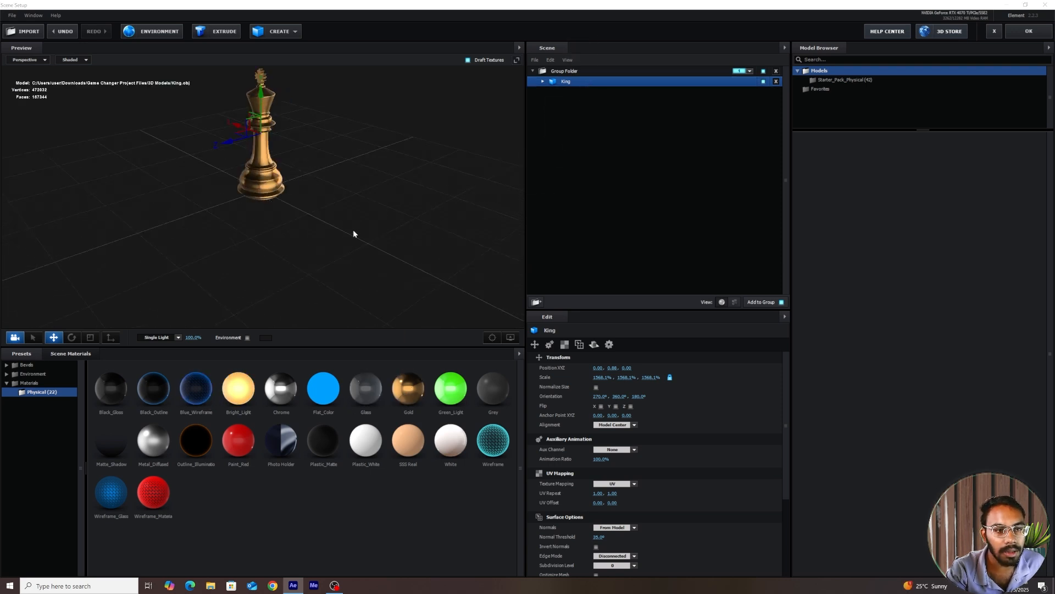
left_click(1029, 31)
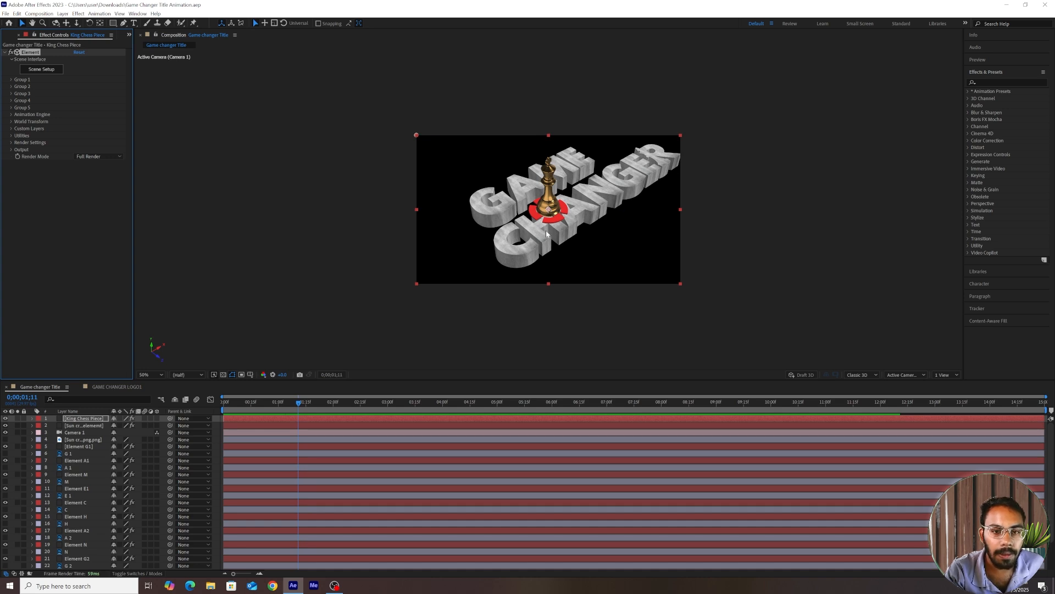
Hide the King Chess Piece and Sun cross element layers, and add Group 1 Y Size and Force Opacity keyframes to Element G1 at 0;00;01;11
left_click(5, 426)
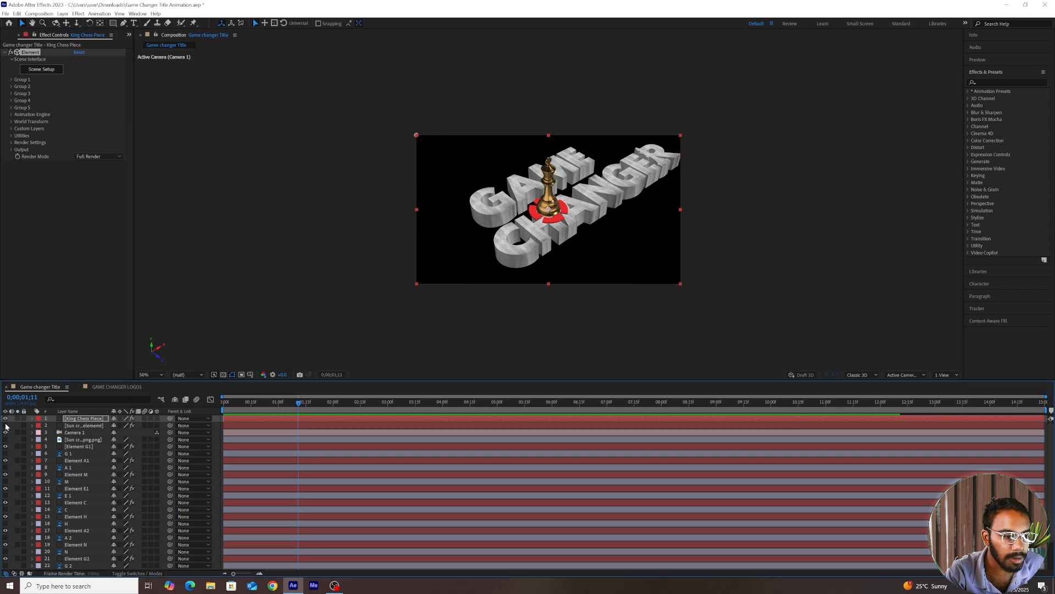
left_click(5, 419)
left_click(79, 447)
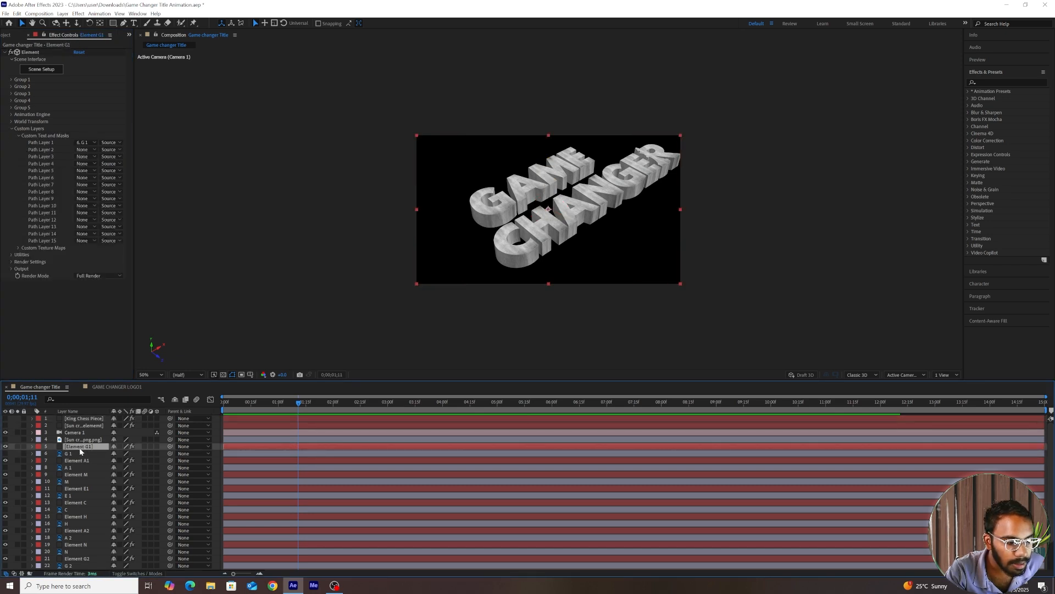
left_click(11, 80)
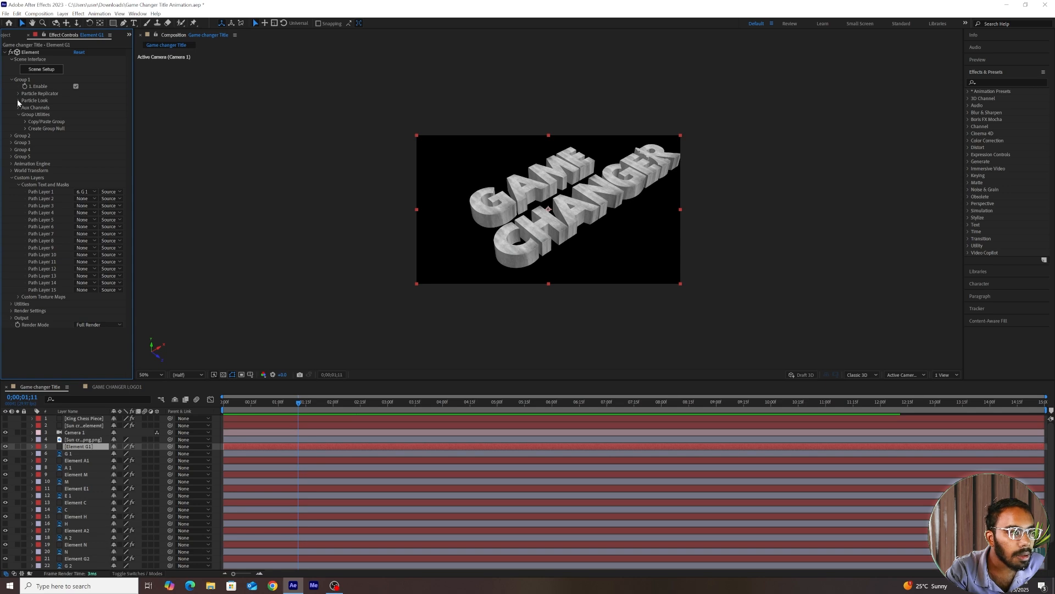
left_click(18, 100)
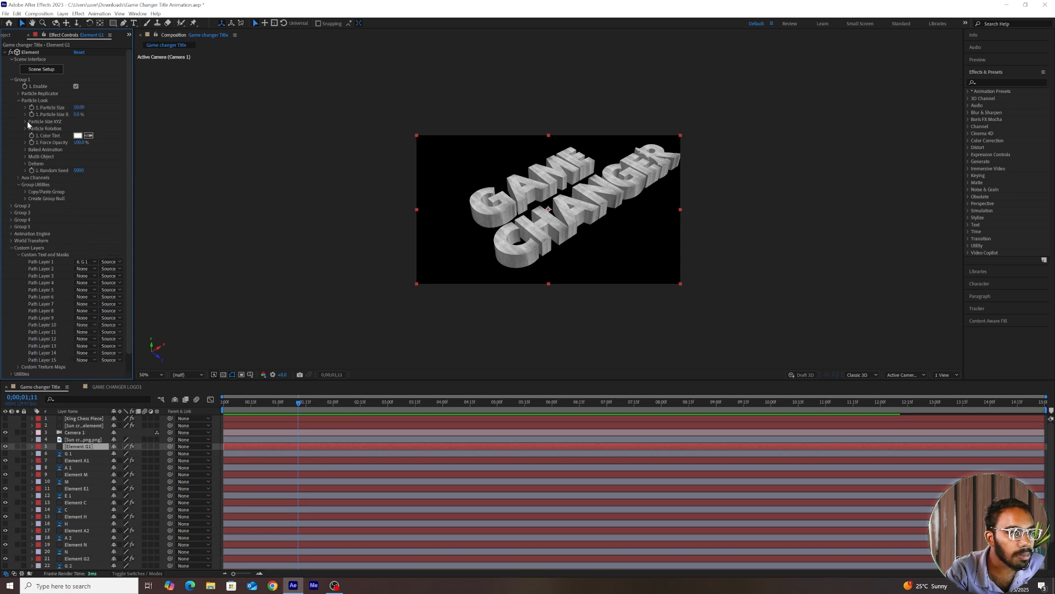
left_click(25, 122)
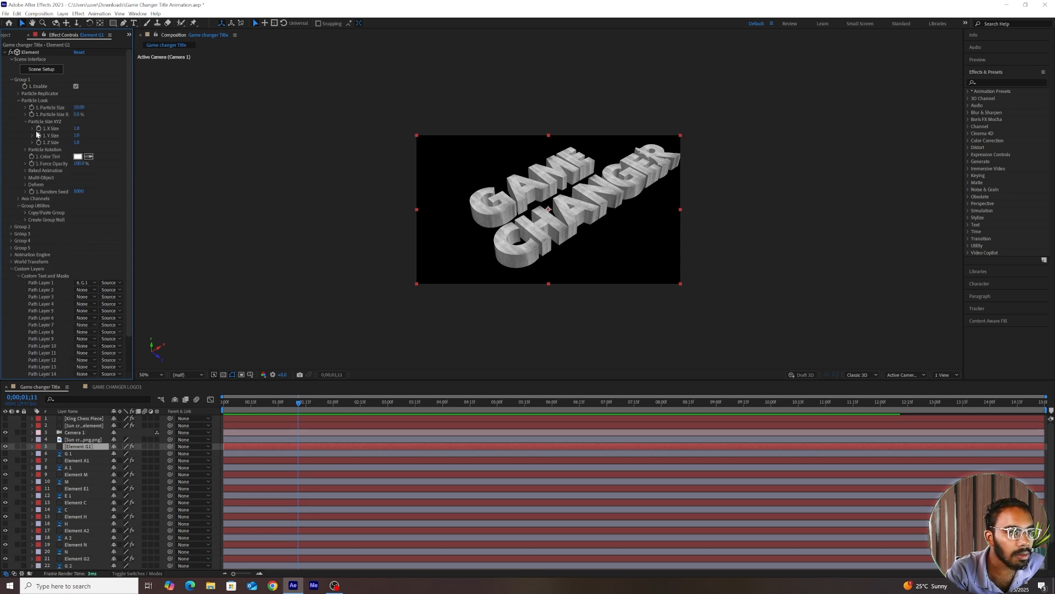
left_click(38, 137)
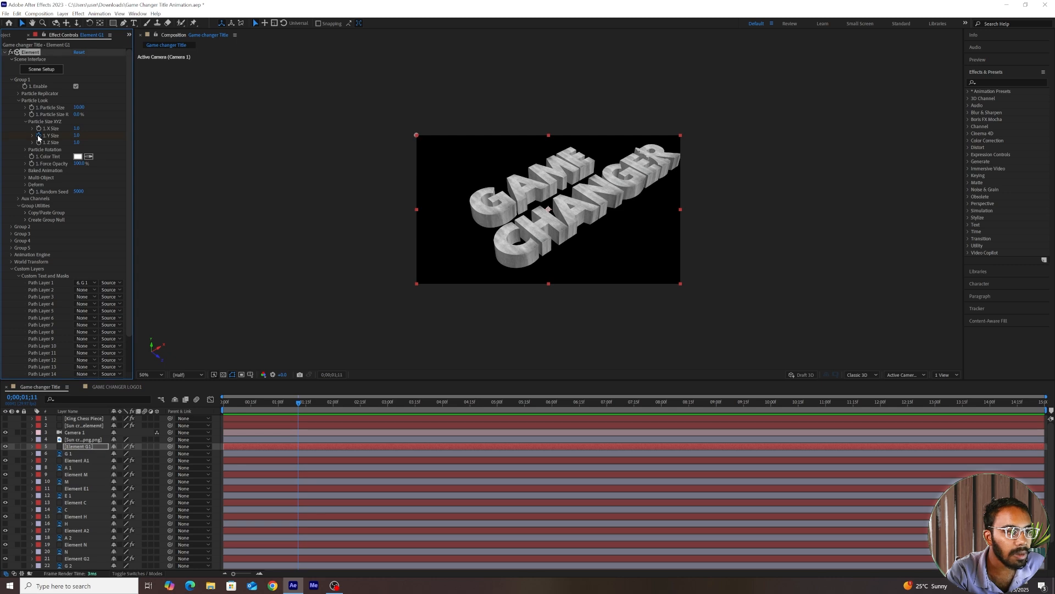
Enable Multi-Object in Element G1's Group 1, keyframe its Z Rotation at 0;00;01;11 and show only the layer's keyframed properties
left_click(25, 177)
left_click(76, 184)
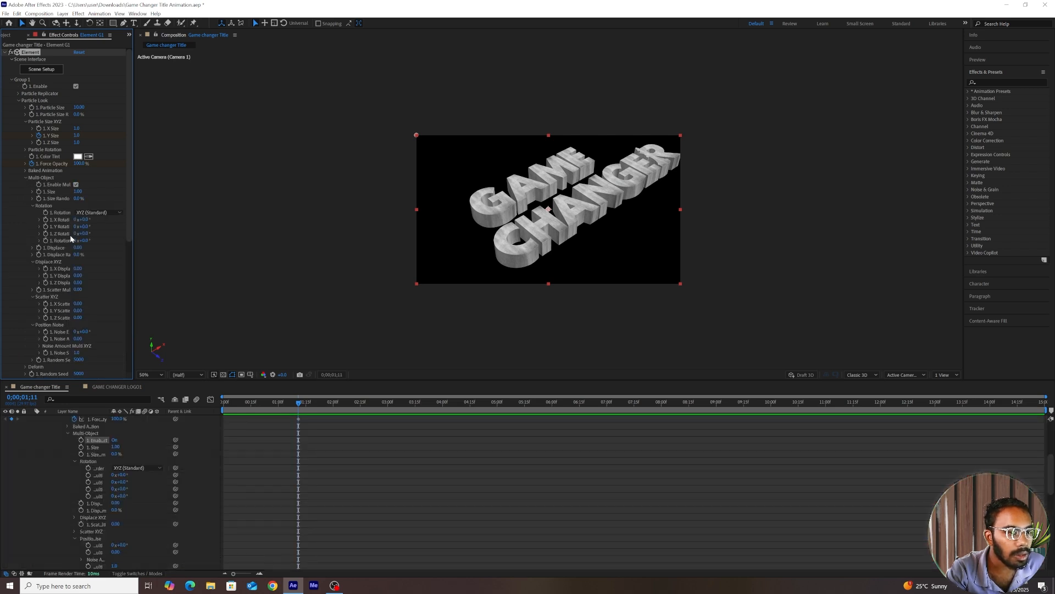
left_click(46, 234)
left_click(19, 100)
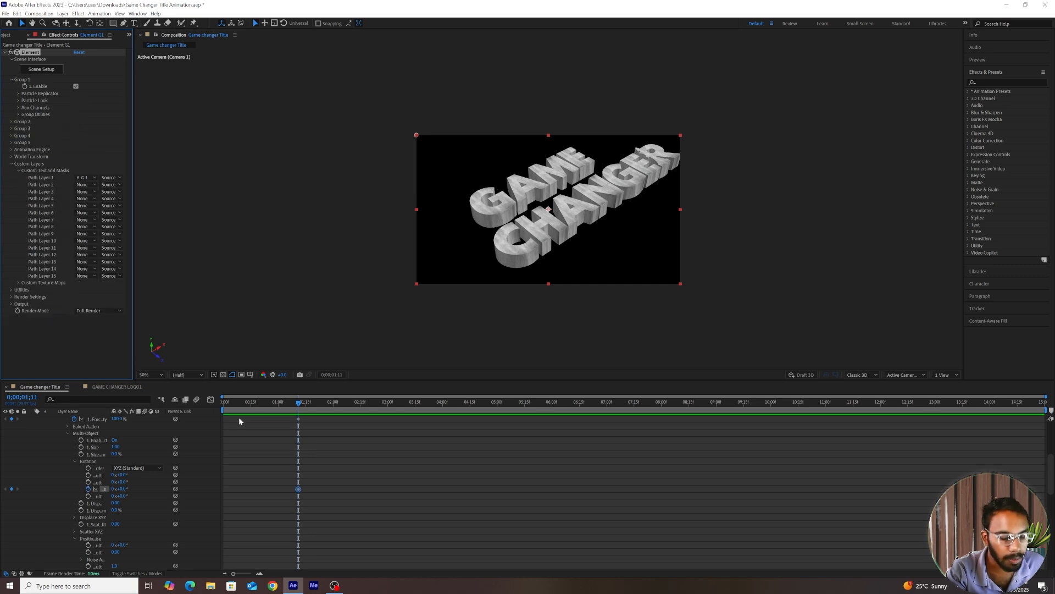
key("u")
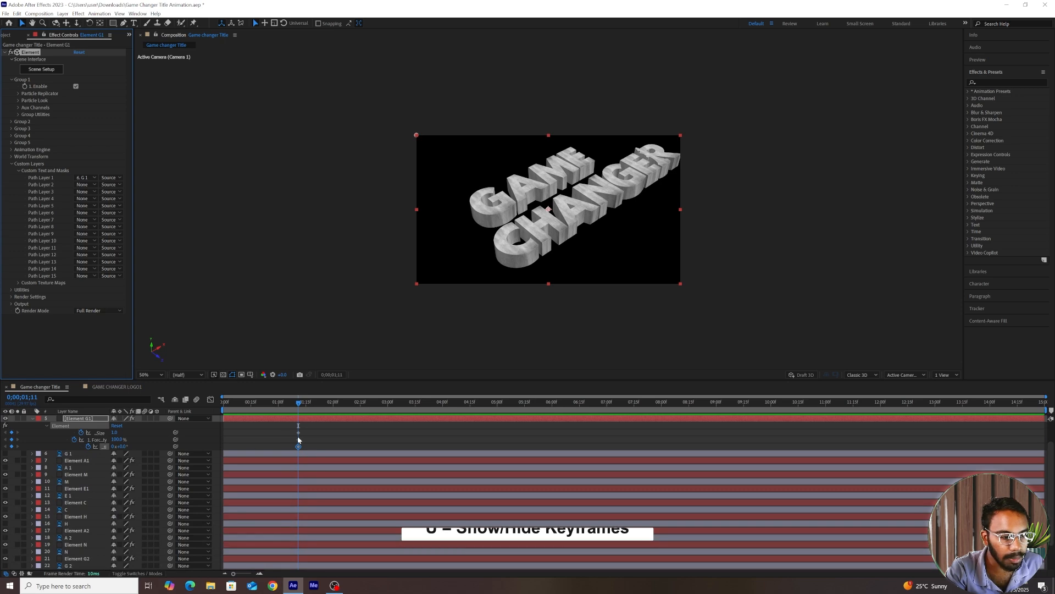
Move Element G1's three keyframes to 0;00;02;23, and key its Force Opacity at 0% and Y Size at 0 at 0;00;02;00
left_click(325, 434)
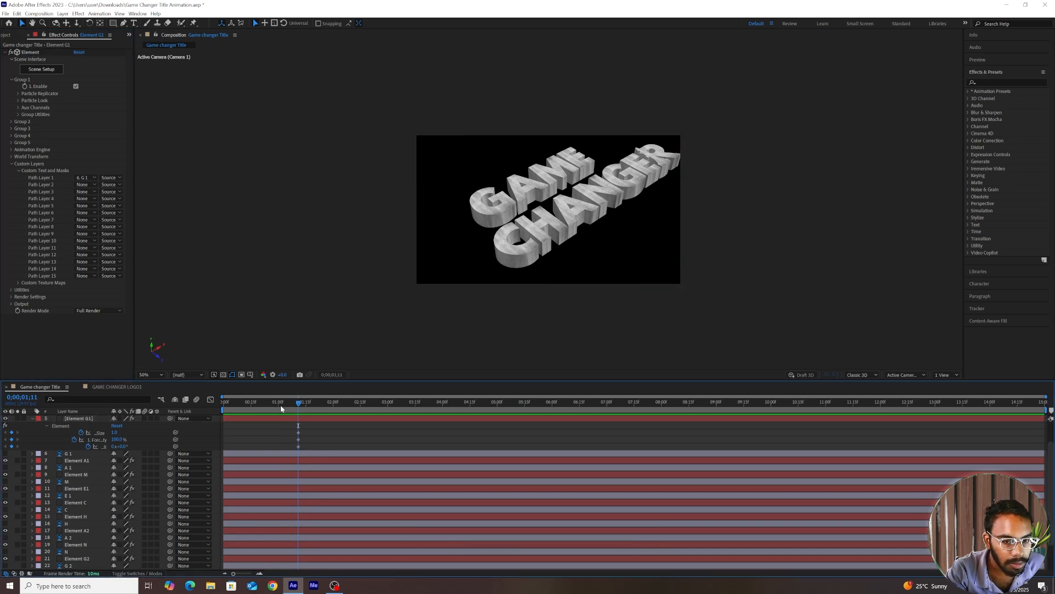
left_click_drag(281, 404, 373, 446)
left_click(332, 417)
left_click(365, 448)
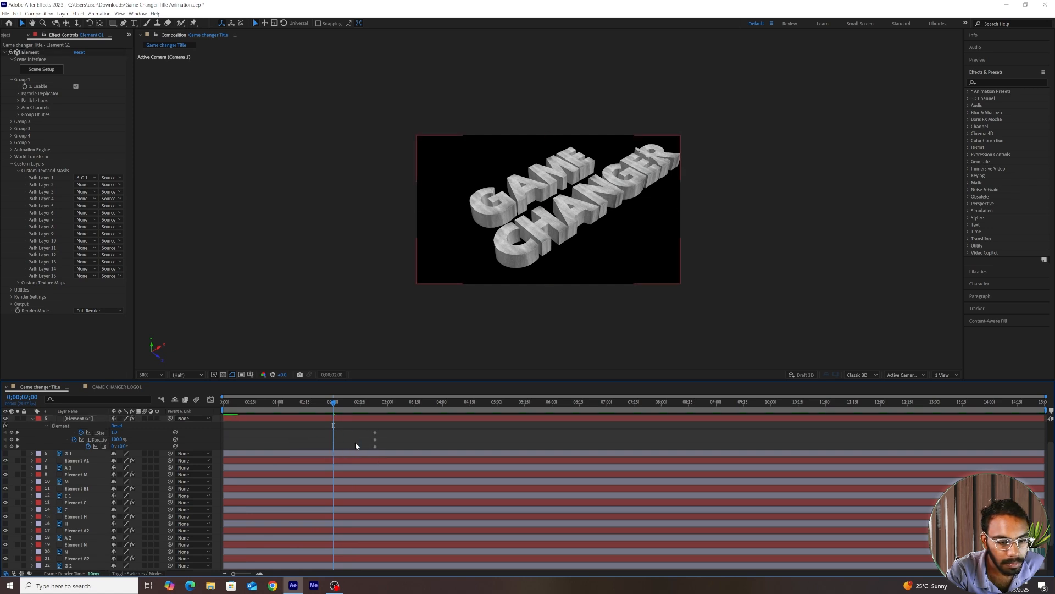
left_click(117, 440)
type("0")
key("Return")
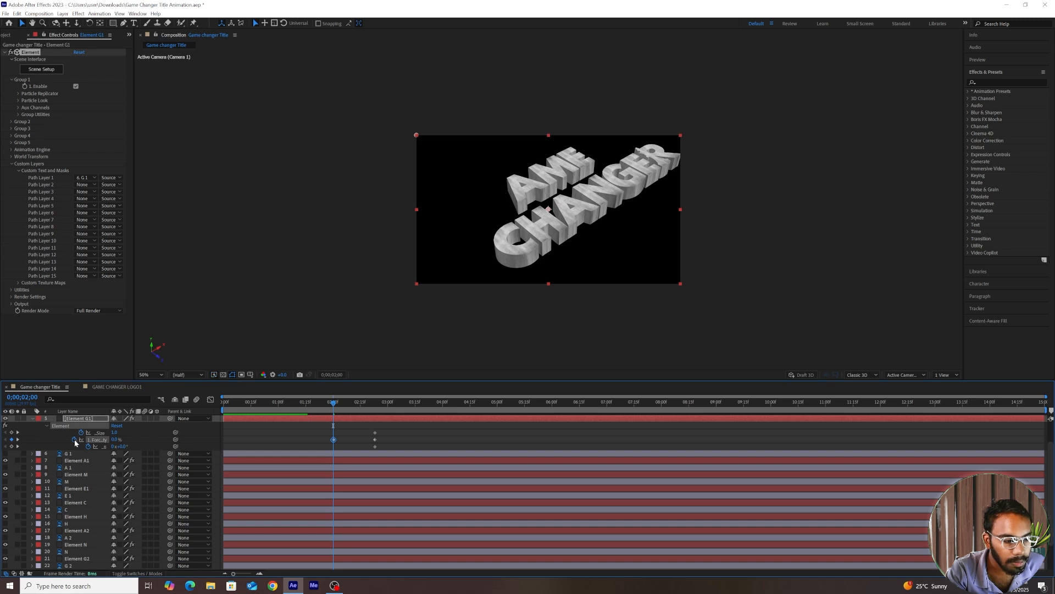
left_click_drag(114, 433, 59, 437)
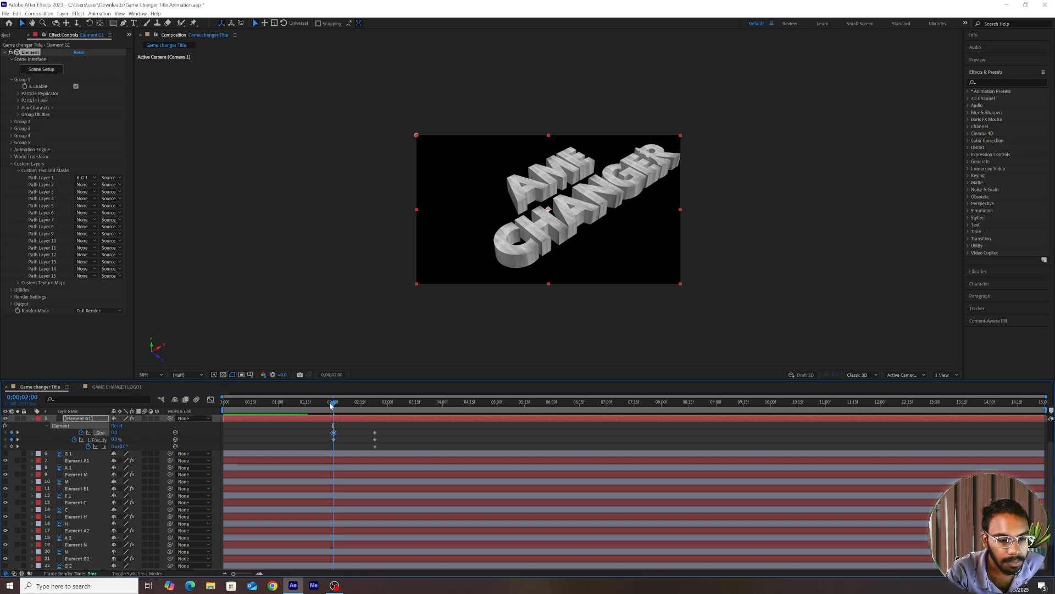
Preview the G letter's growth and fade-in from 0;00;02;00
left_click_drag(330, 406, 359, 412)
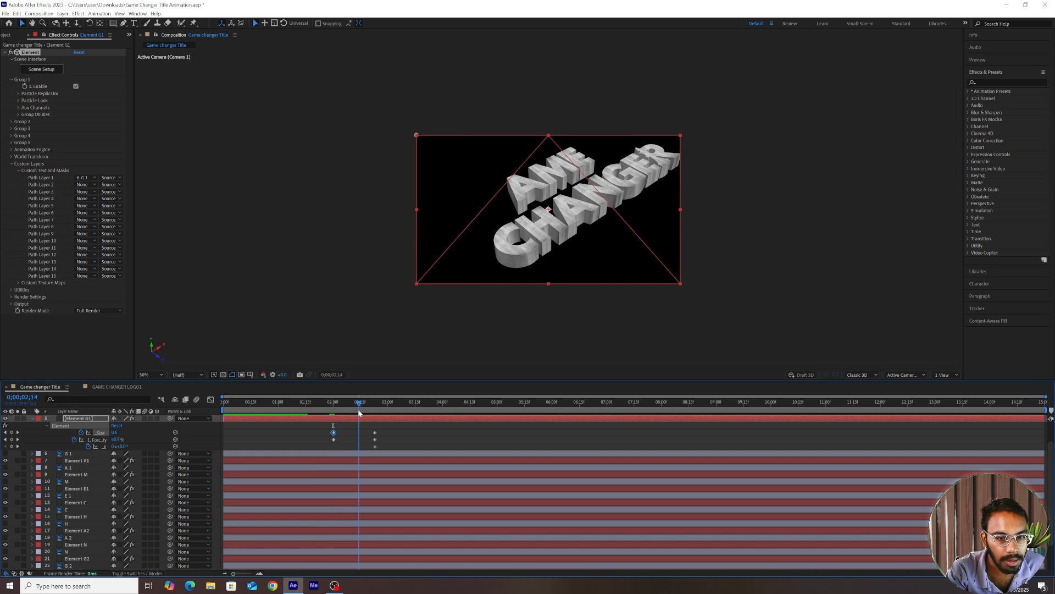
key("space")
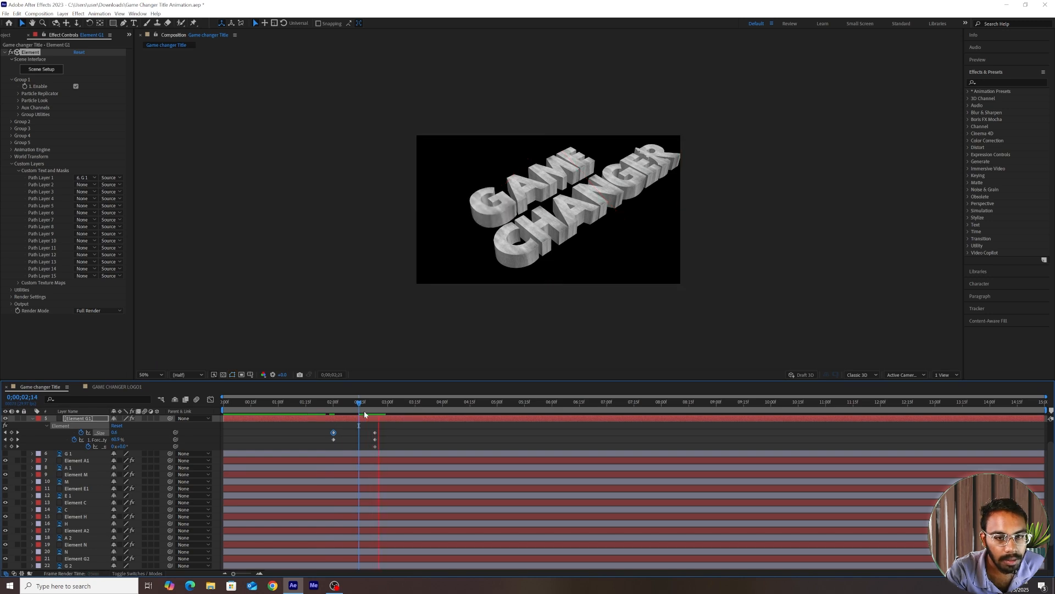
left_click(333, 411)
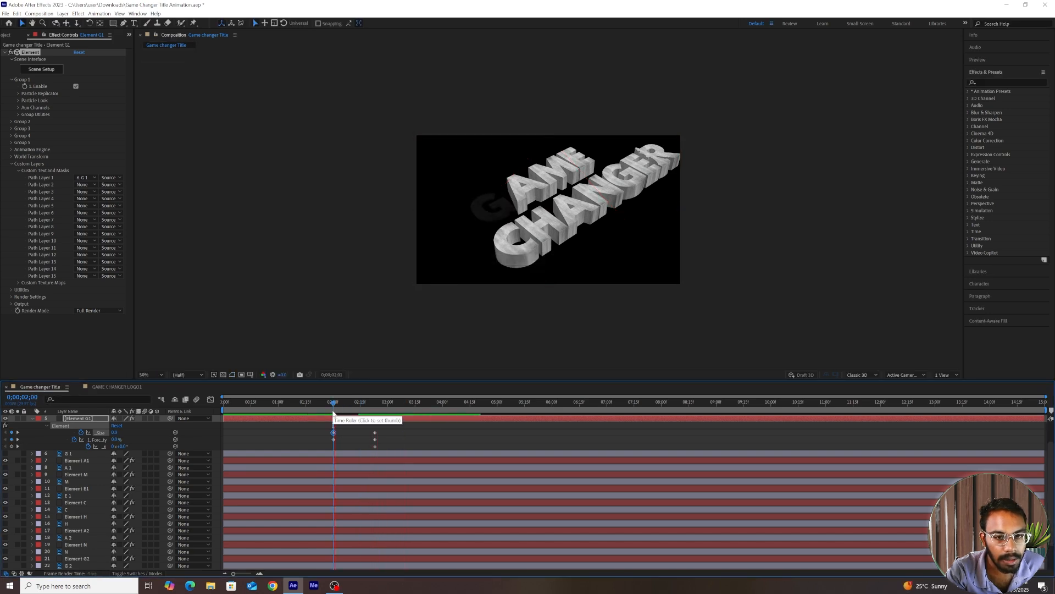
key("space")
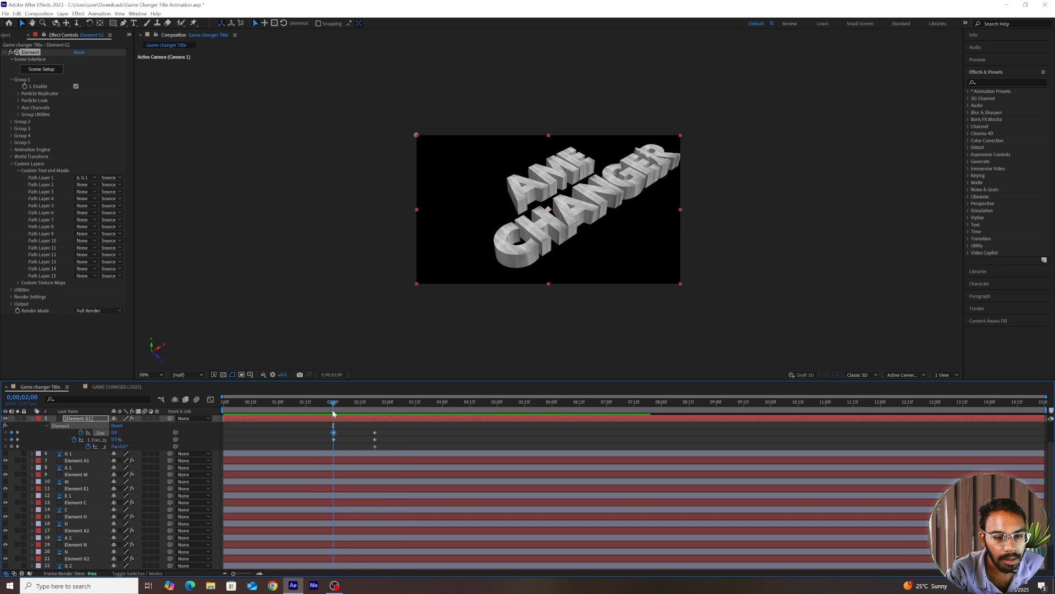
key("space")
key("space")
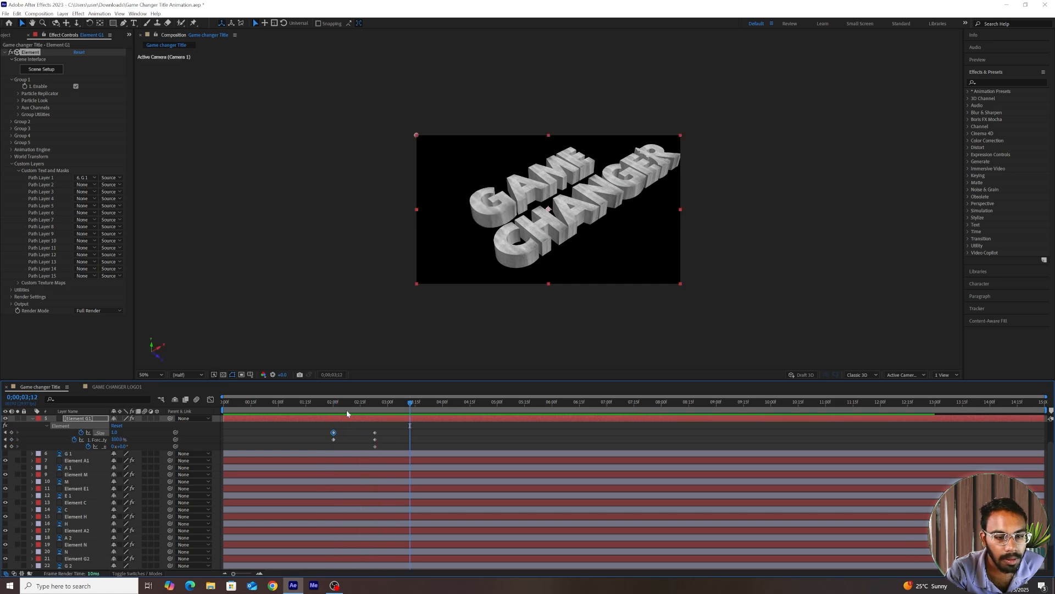
Set Element G1's Multi-Object Z Rotation to 180° at its 0;00;02;23 keyframe
left_click(375, 412)
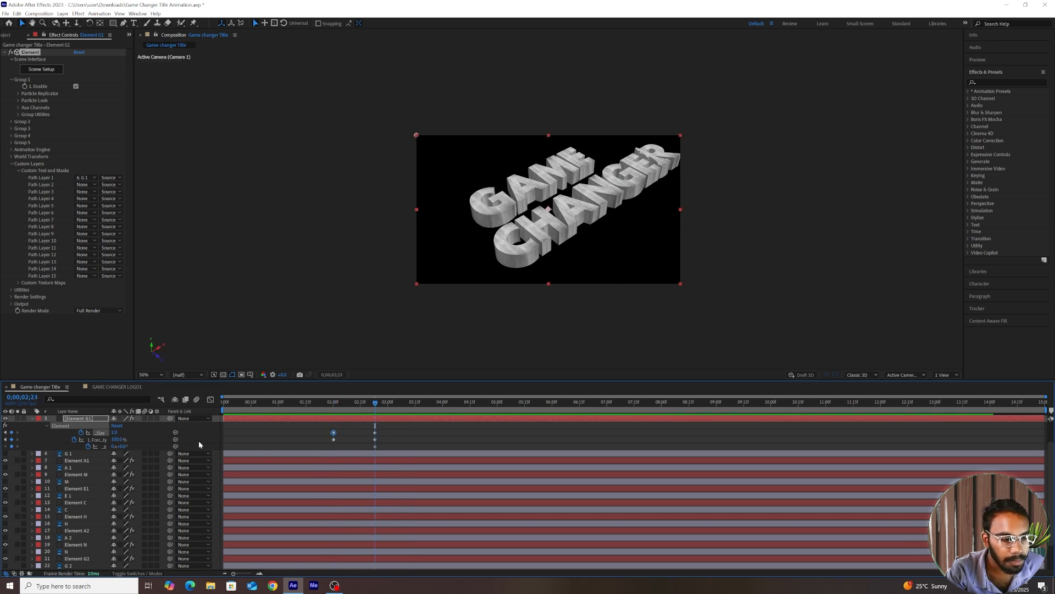
type("1")
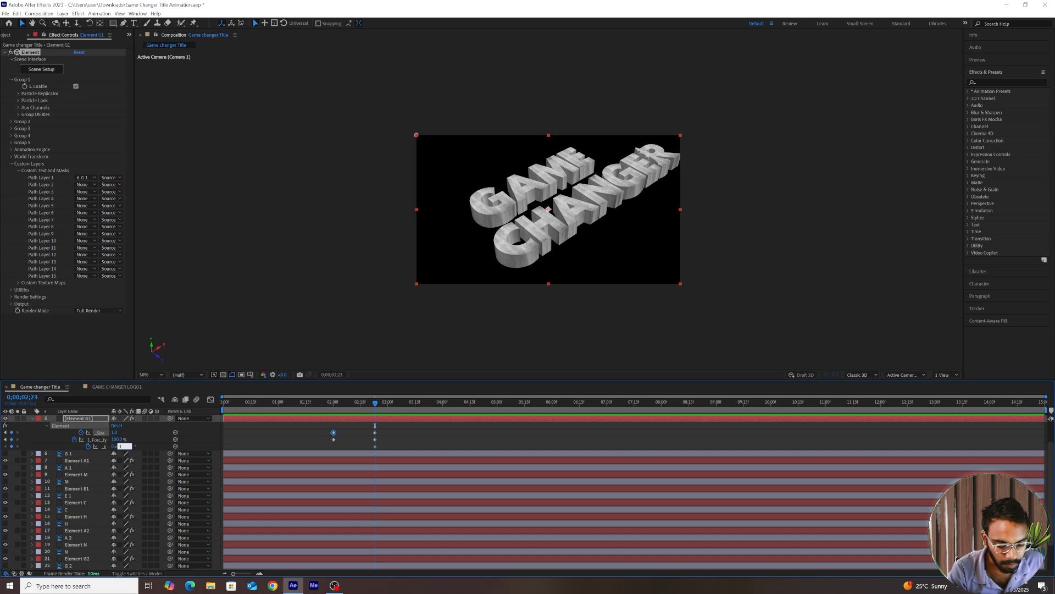
type("80")
key("Return")
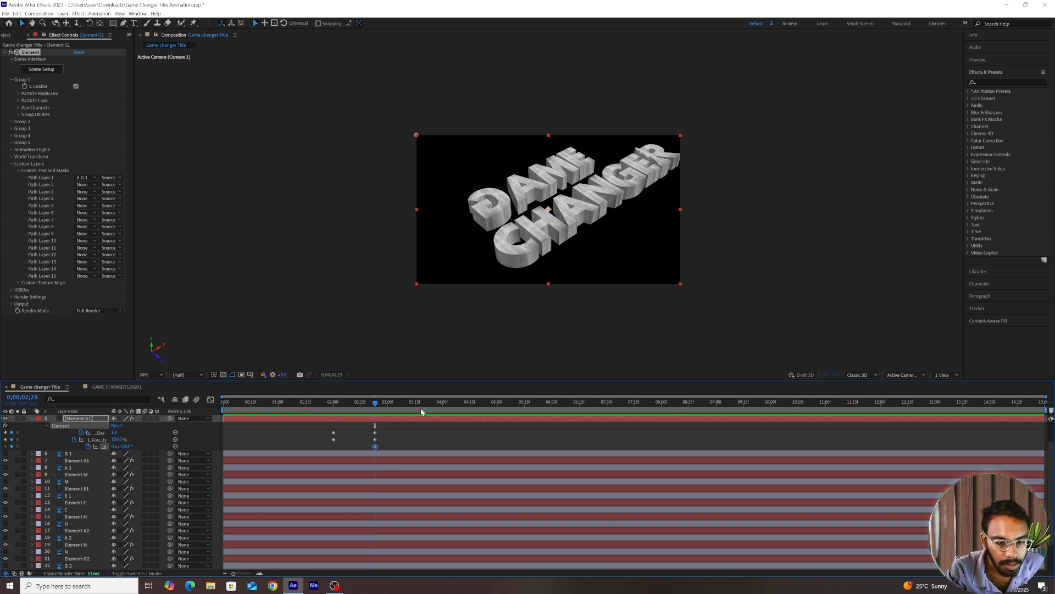
Add a Z Rotation keyframe of 1x+0° to Element G1 at 0;00;03;01
left_click_drag(417, 408, 389, 408)
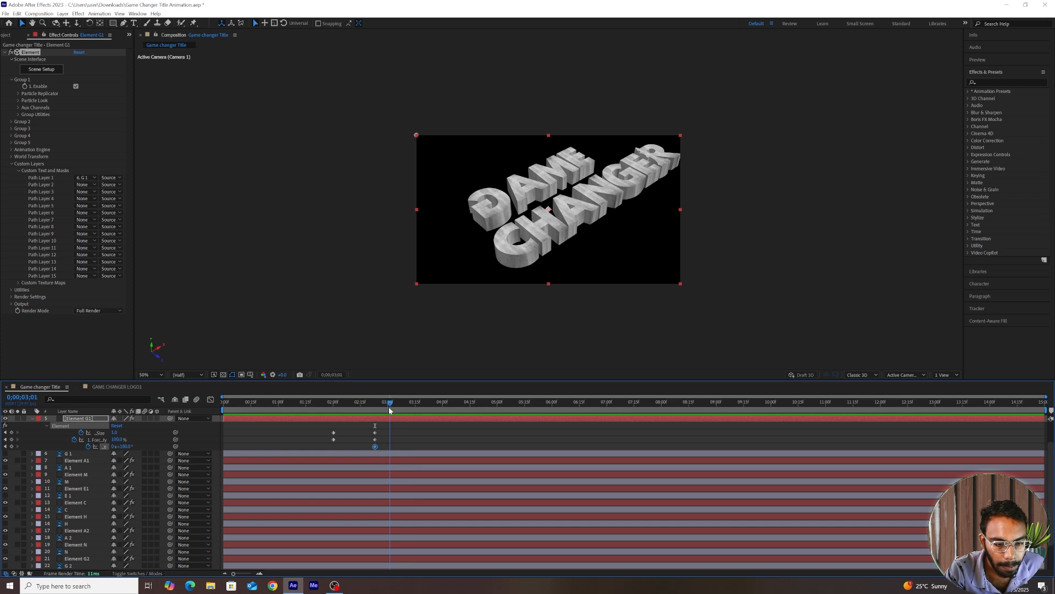
left_click(109, 448)
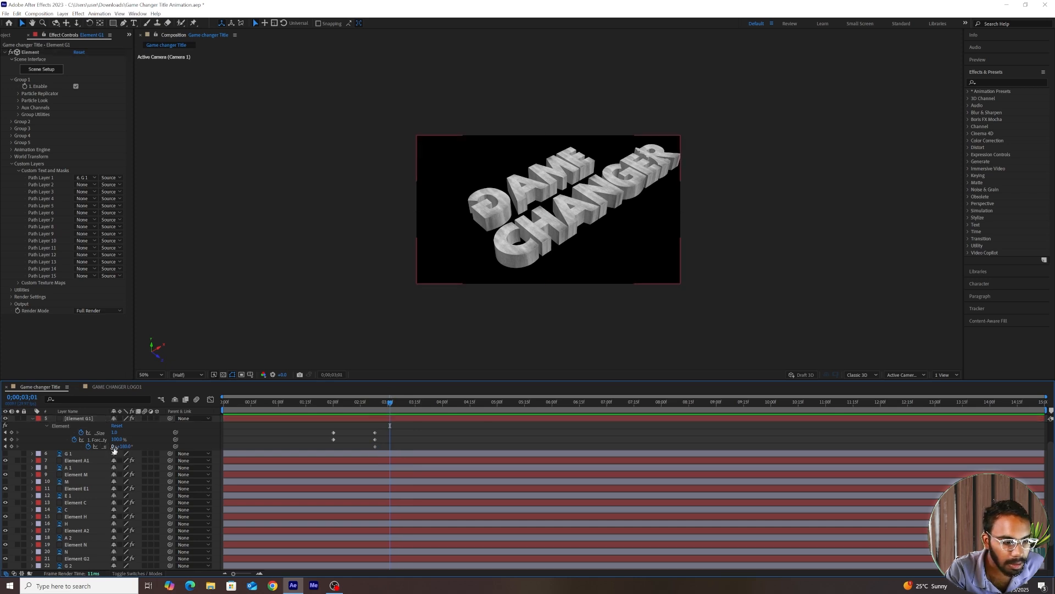
left_click(115, 446)
type("1")
key("Tab")
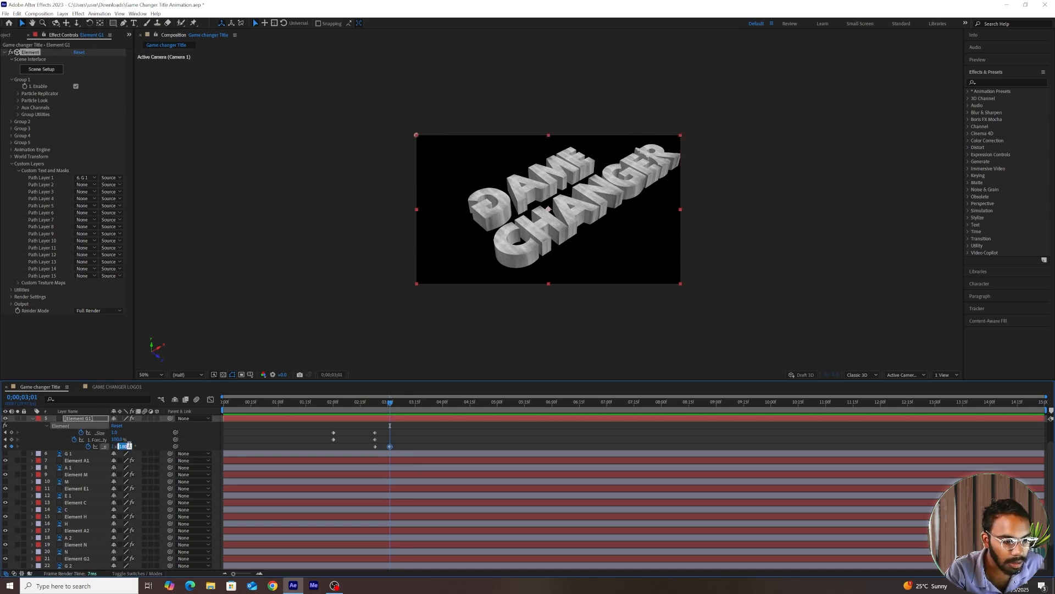
type("0")
key("Return")
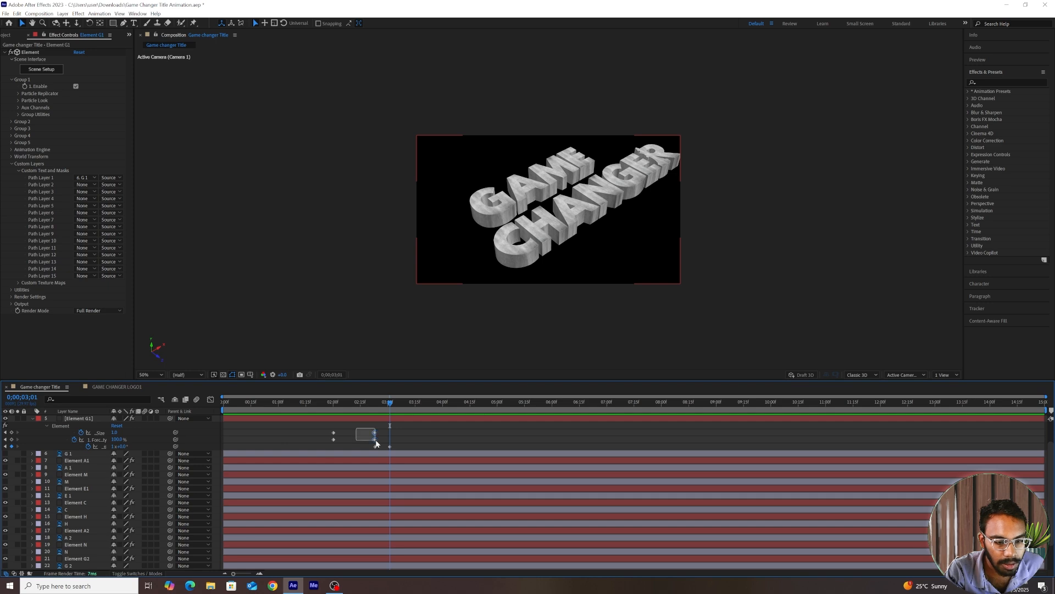
Shift Element G1's two Z Rotation keyframes to just before and just after 0;00;03;00, and preview the letter's animation
left_click_drag(376, 444, 383, 442)
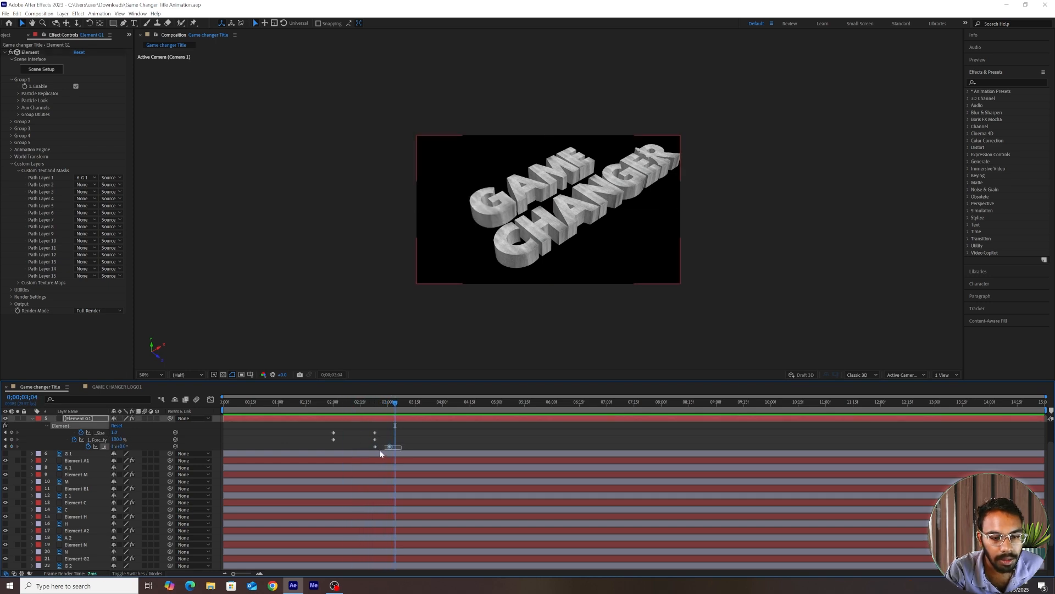
left_click_drag(377, 446, 387, 447)
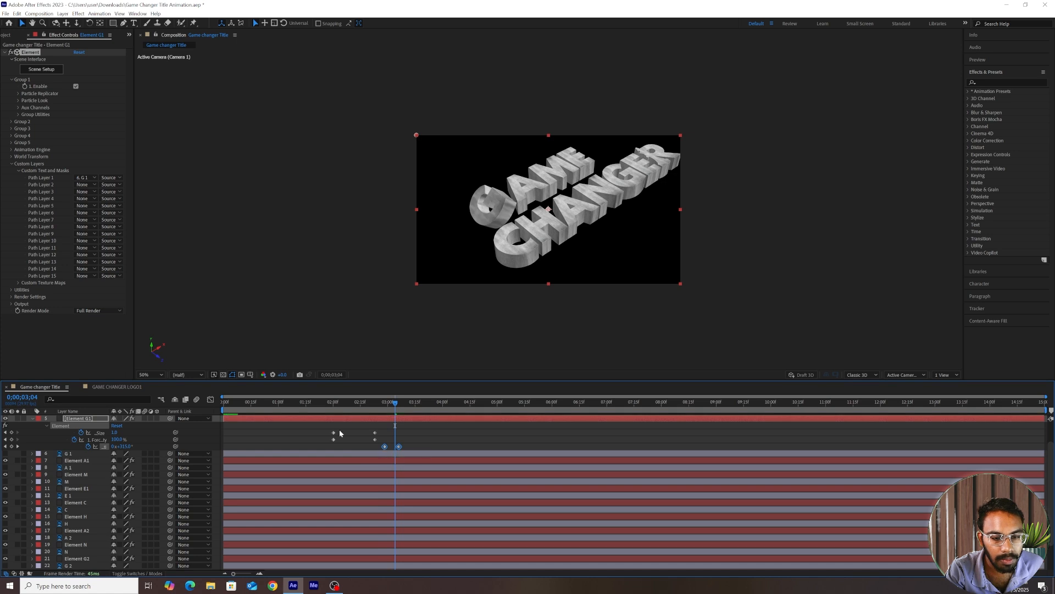
left_click(326, 403)
key("space")
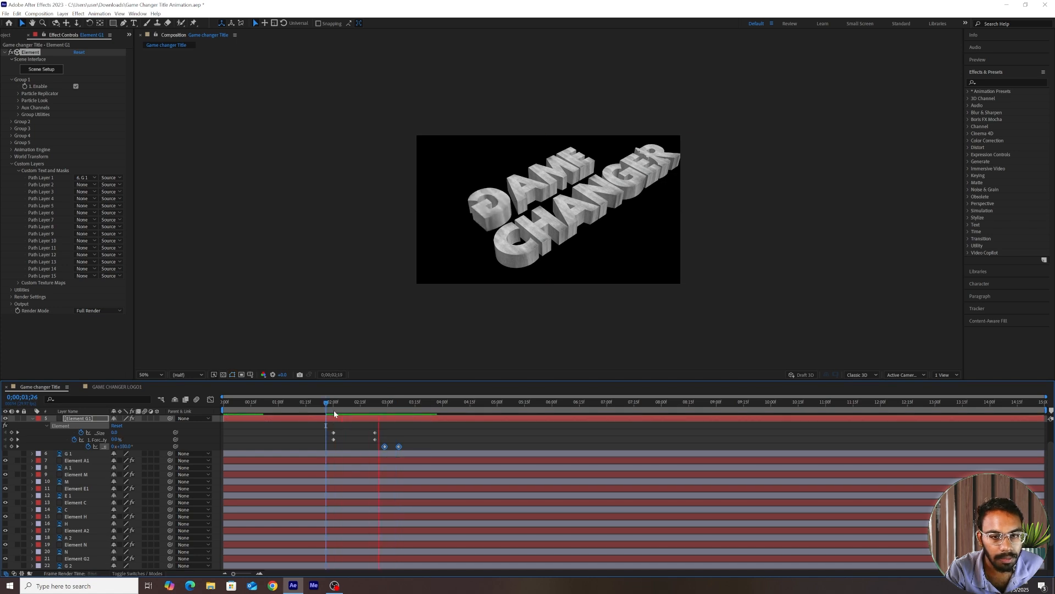
key("space")
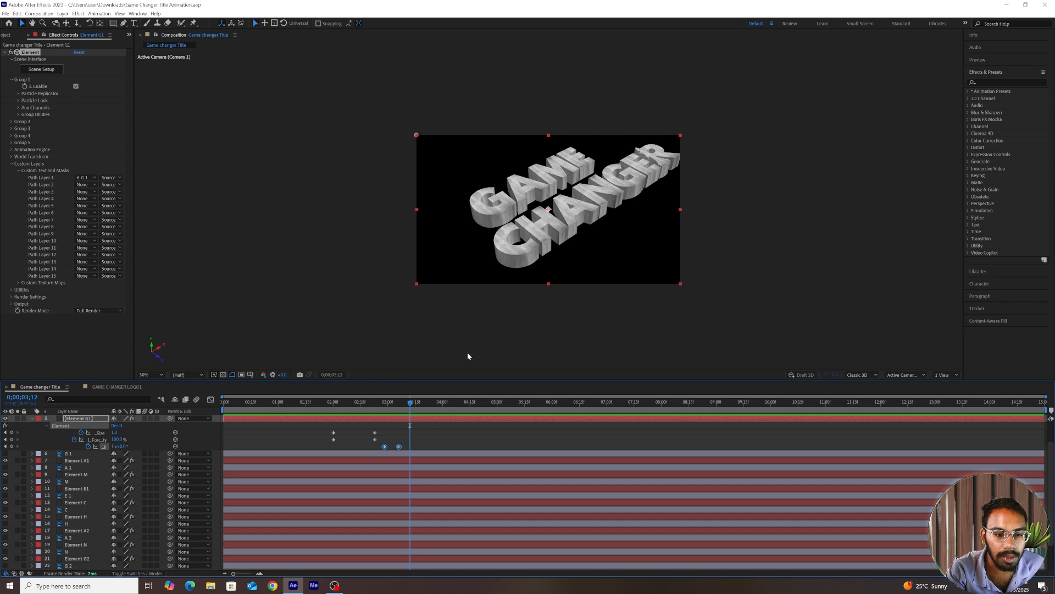
left_click(415, 446)
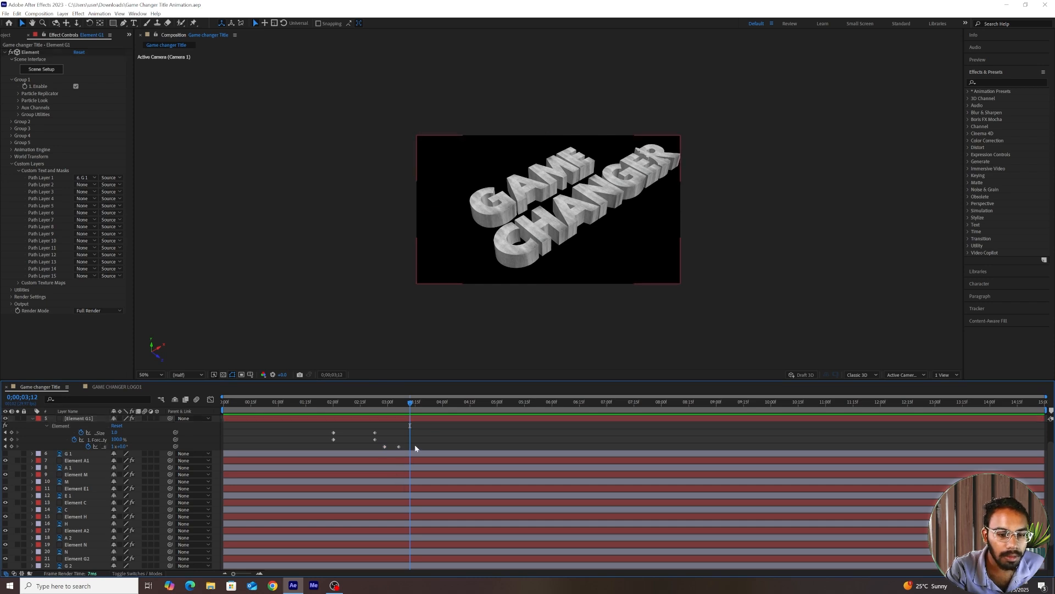
Copy all of Element G1's Size, Force Opacity and Z Rotation keyframes and paste them onto Element A1 at 0;00;02;23
left_click_drag(319, 428, 416, 451)
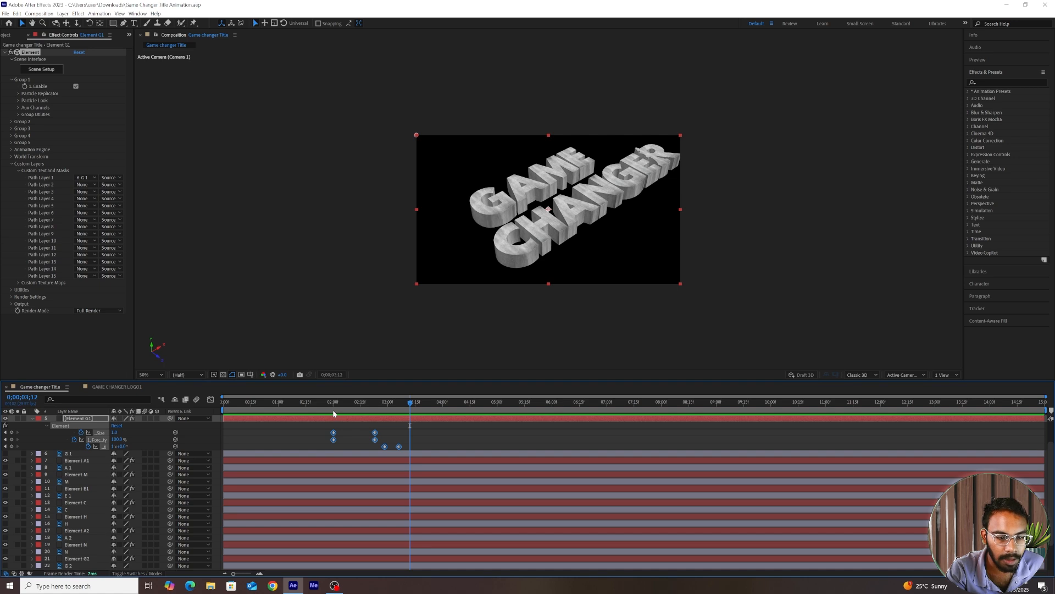
left_click_drag(334, 404, 375, 434)
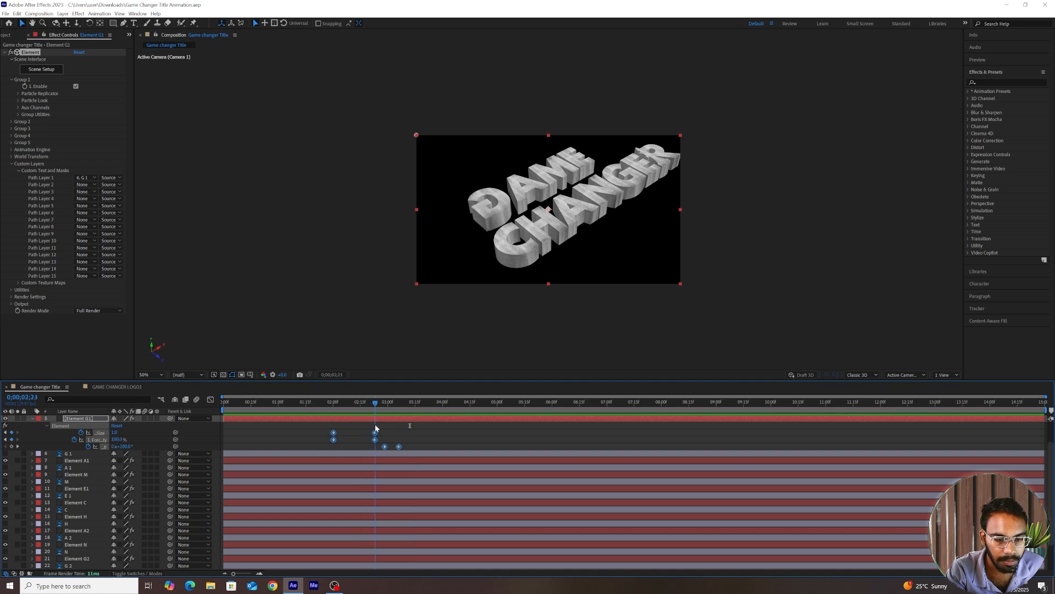
left_click(375, 460)
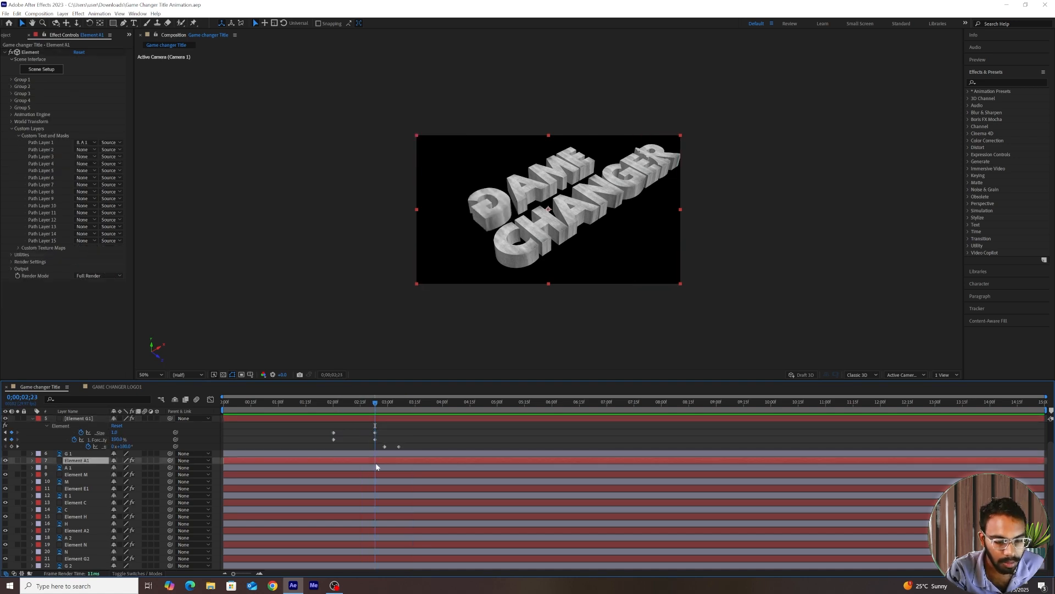
left_click_drag(330, 429, 404, 448)
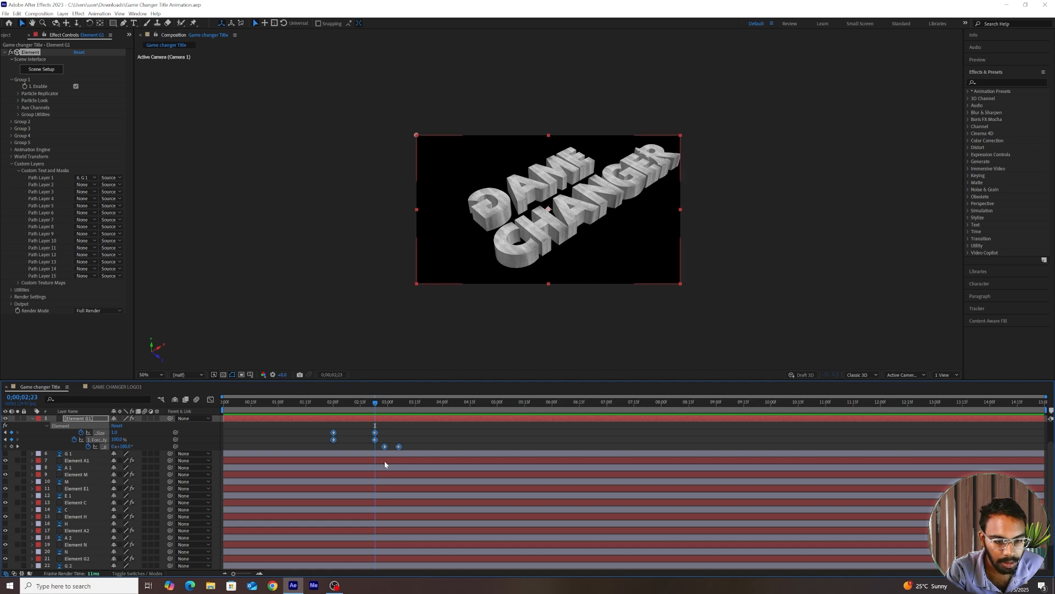
left_click(384, 462)
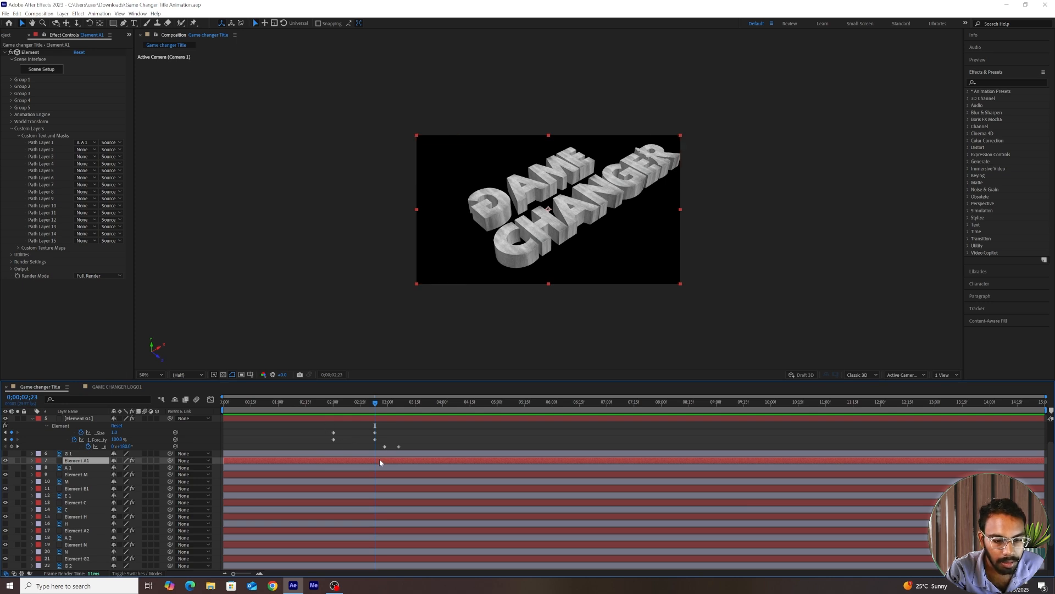
key("ctrl+v")
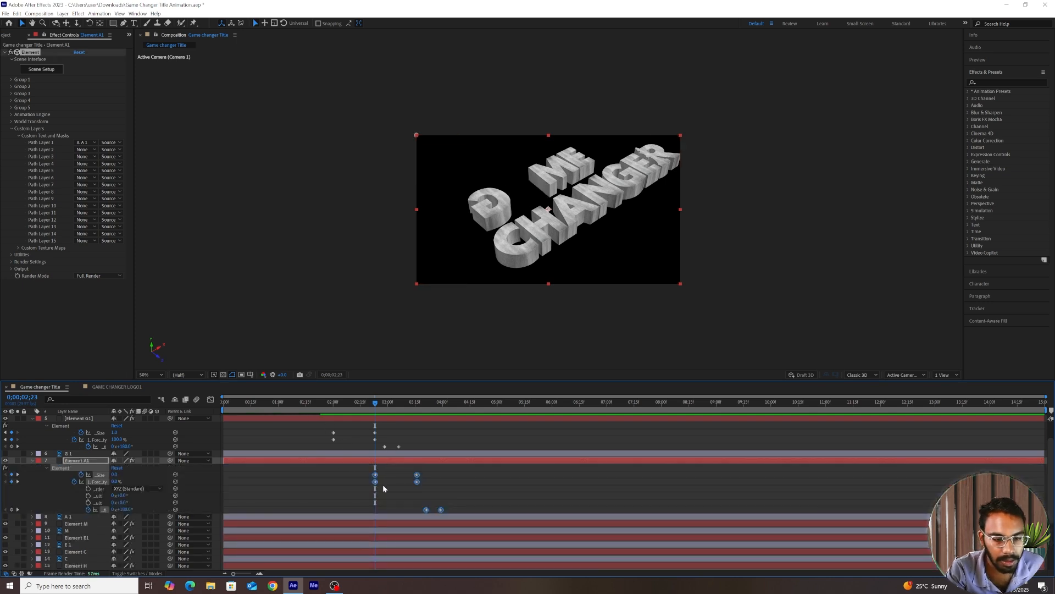
Preview the G and A letter animations from about 0;00;01;29
left_click_drag(375, 401, 332, 414)
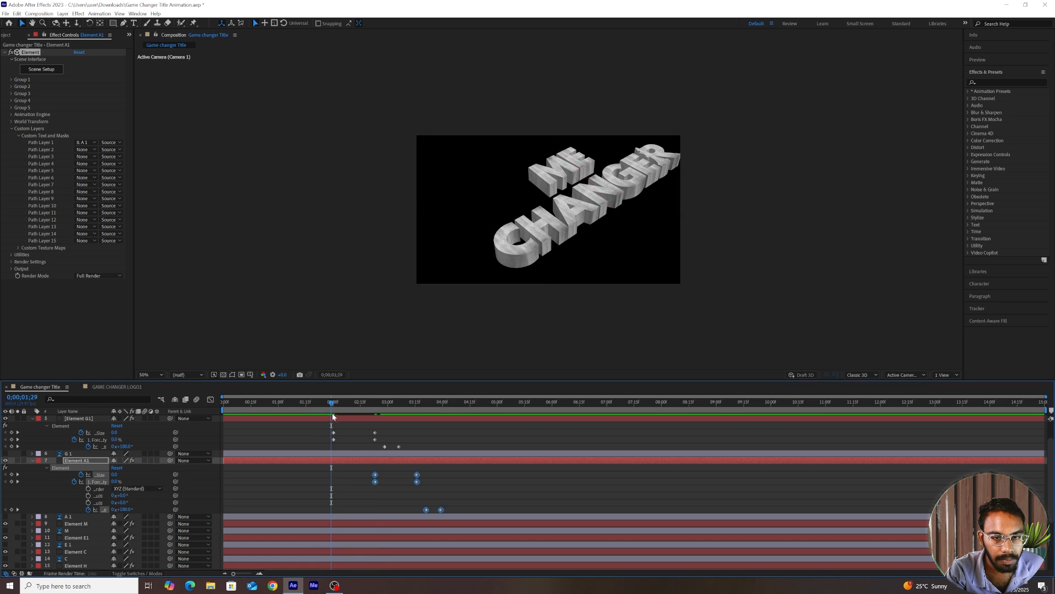
key("space")
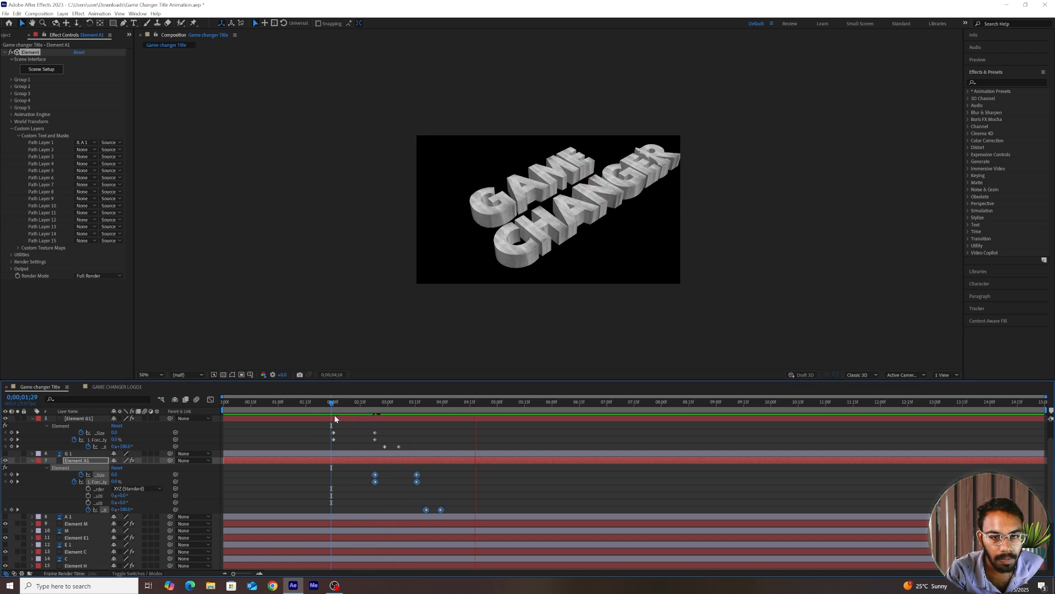
key("space")
left_click(429, 501)
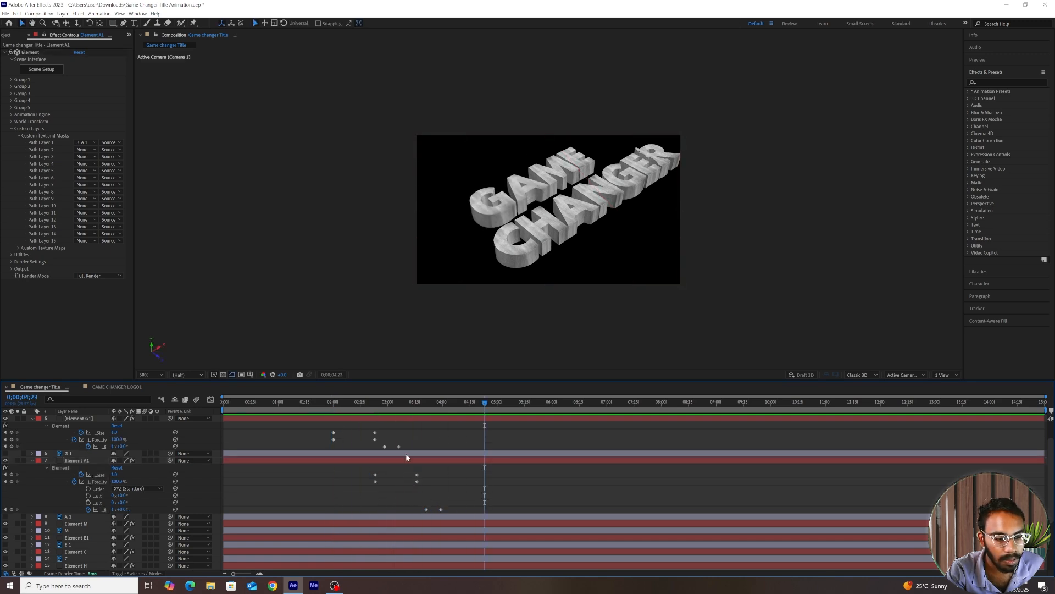
Enable Multi-Object in Element A1's Group 1 Particle Look and preview the A's rotation from 0;00;03;15
left_click_drag(424, 404, 435, 447)
left_click(434, 463)
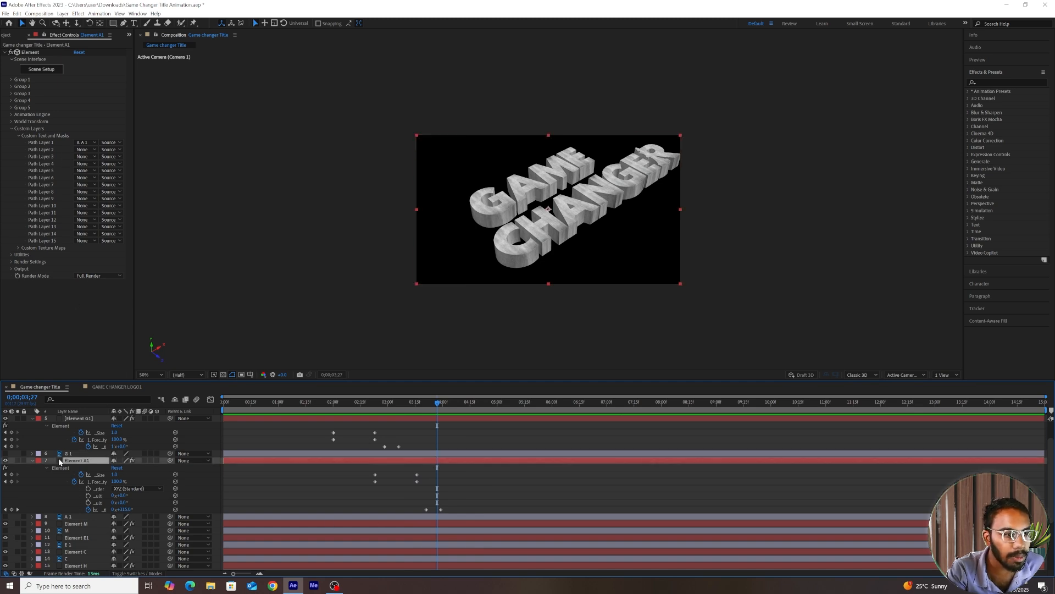
left_click(12, 80)
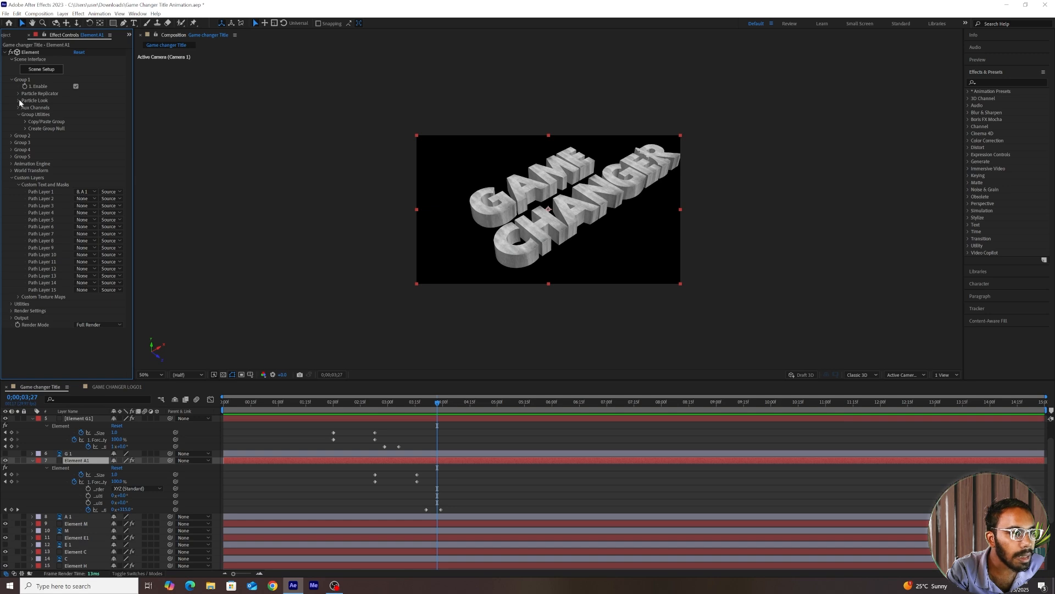
left_click(19, 100)
left_click(28, 158)
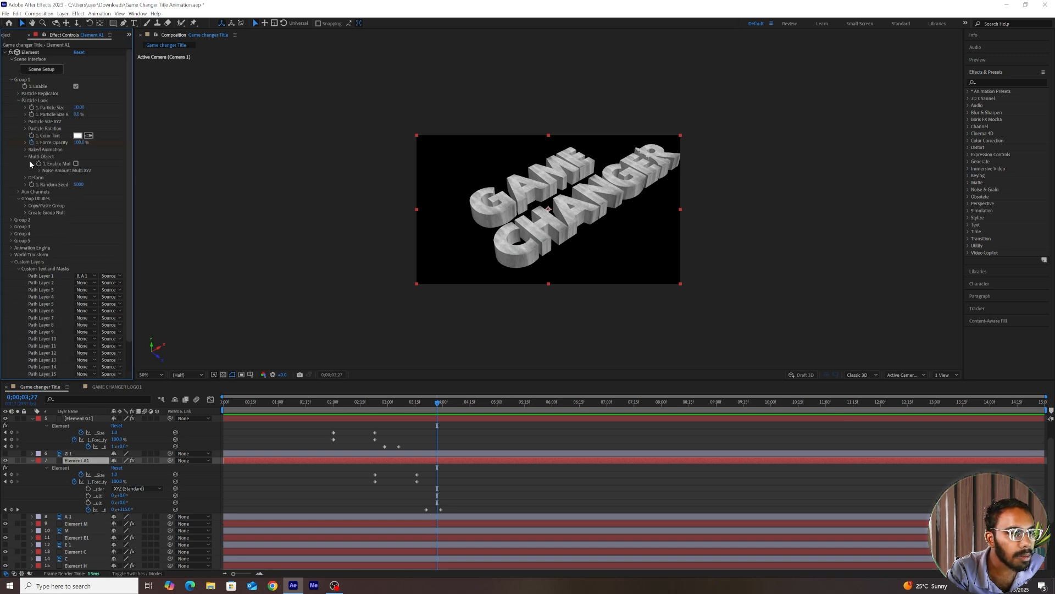
left_click(76, 163)
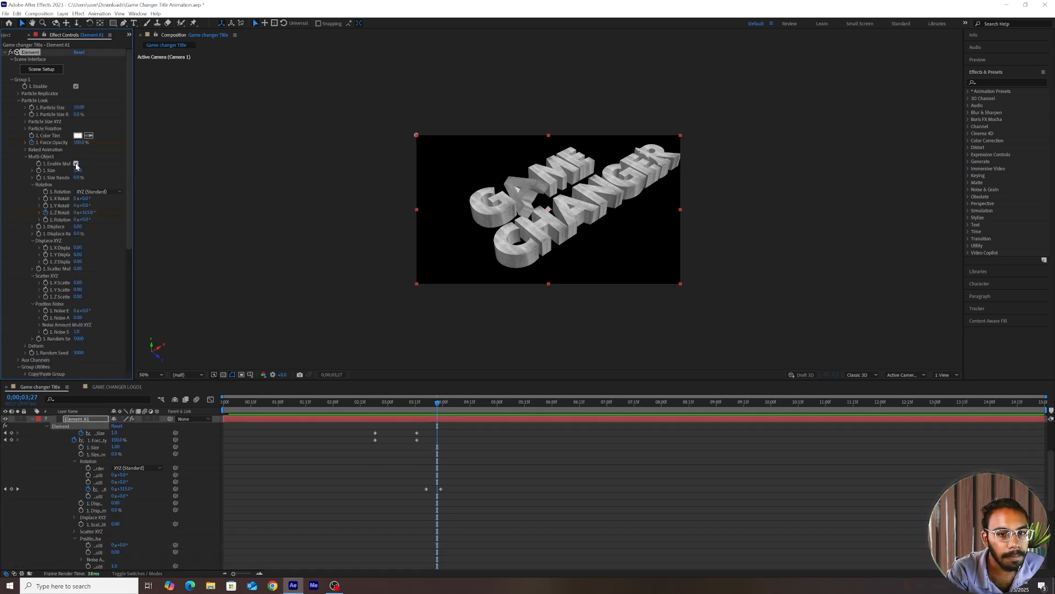
left_click(417, 403)
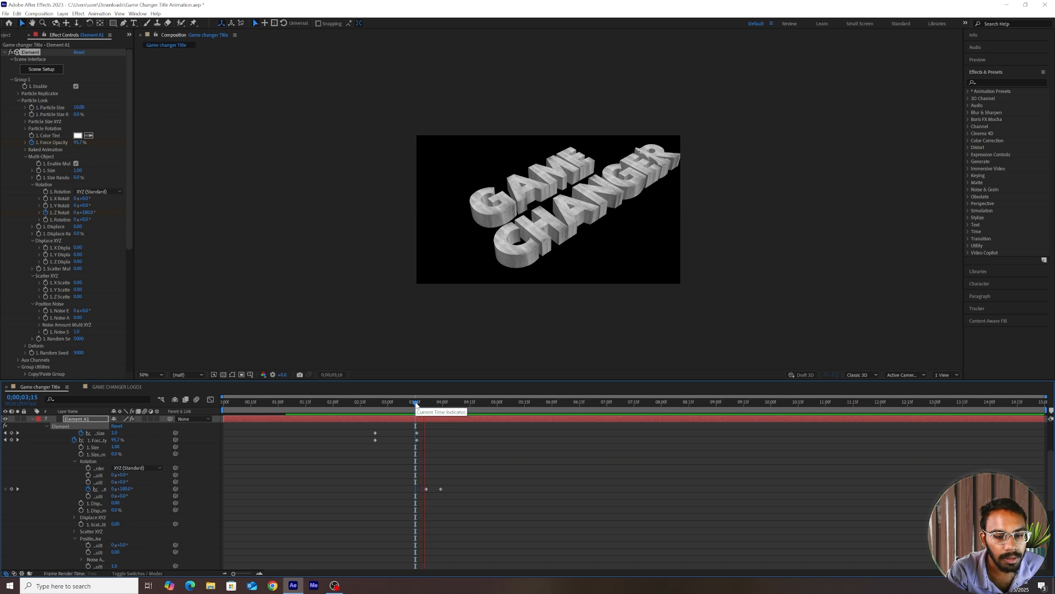
Enable Multi-Object in Element E1's Group 1 Particle Look and paste the Size, Force Opacity and Z Rotation keyframes at about 0;00;03;15
key("space")
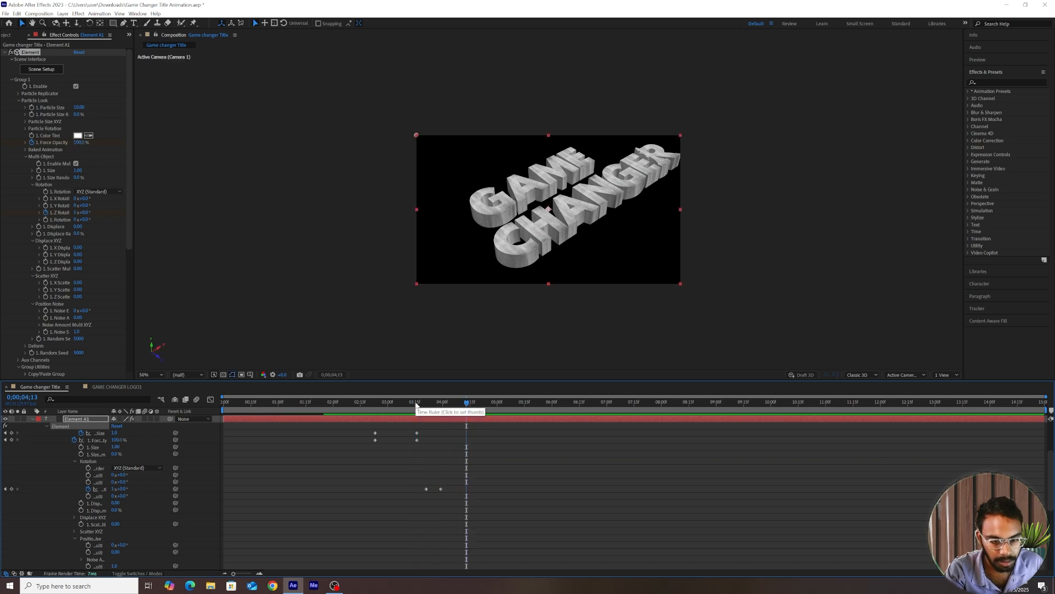
left_click(32, 419)
left_click(91, 456)
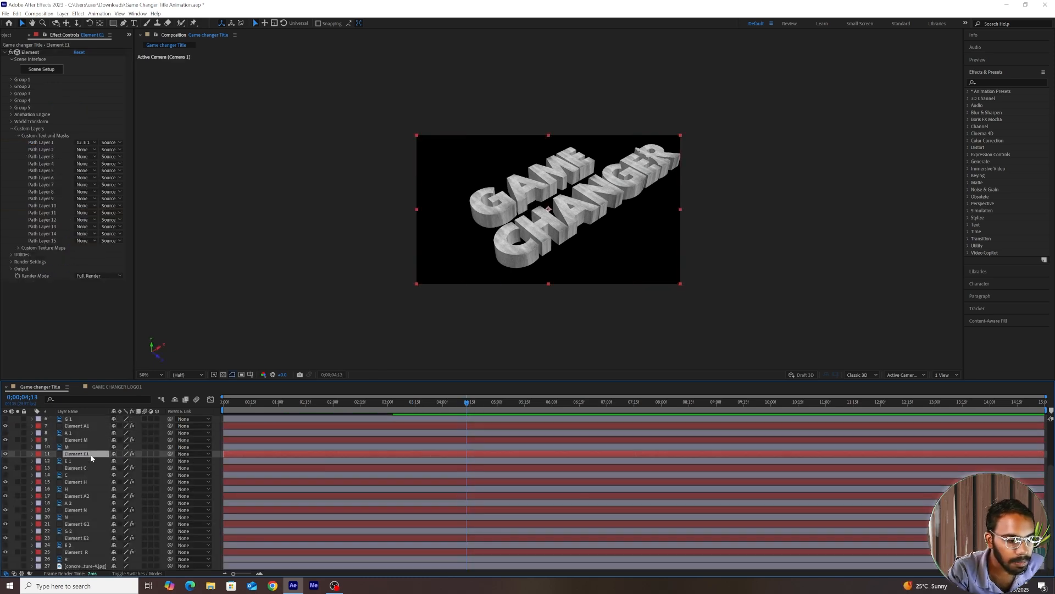
left_click(11, 80)
left_click(18, 101)
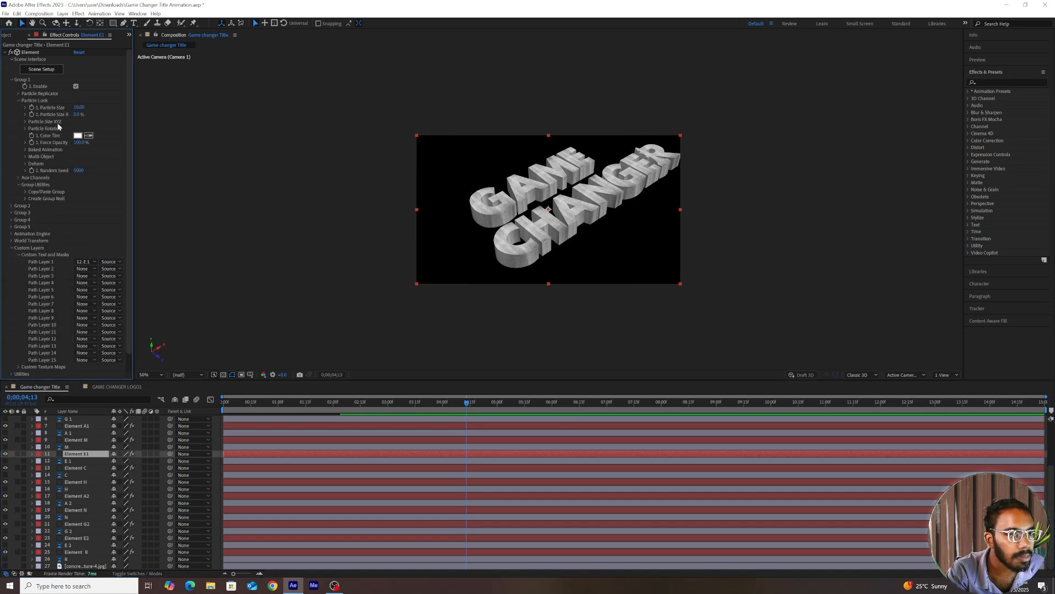
left_click(26, 157)
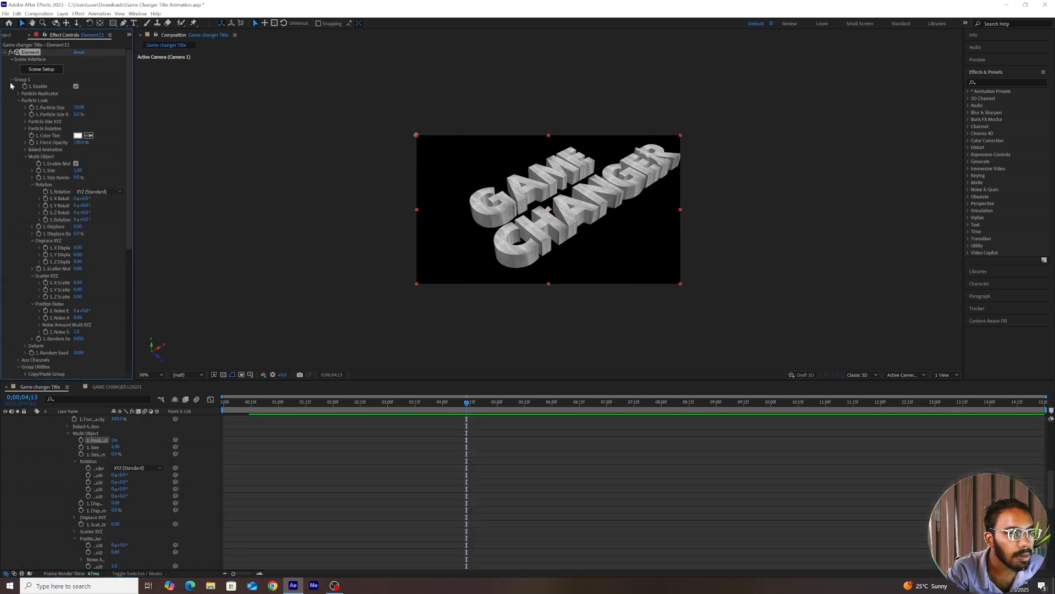
left_click(12, 80)
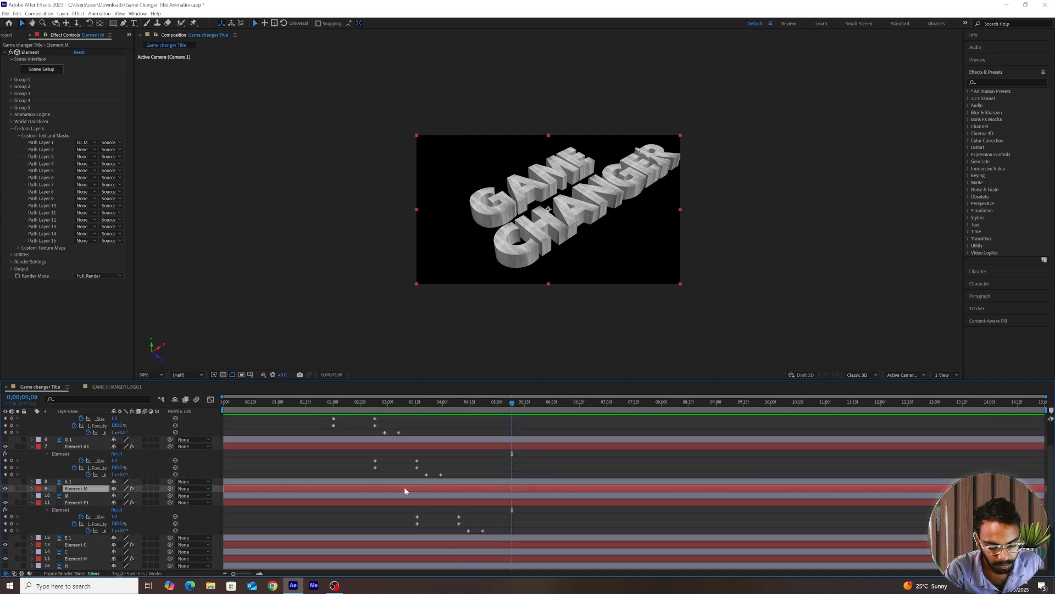
Enable Multi-Object for Element M, paste the same keyframes at about 0;00;03;15, and preview the GAME letters
left_click(18, 101)
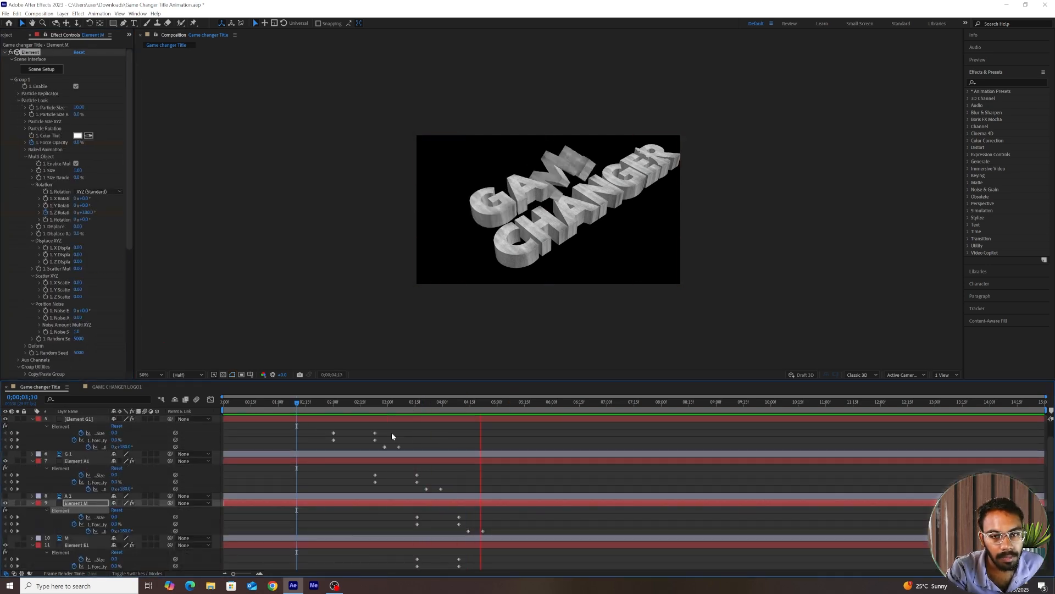
key("space")
left_click(388, 402)
left_click_drag(392, 425, 499, 438)
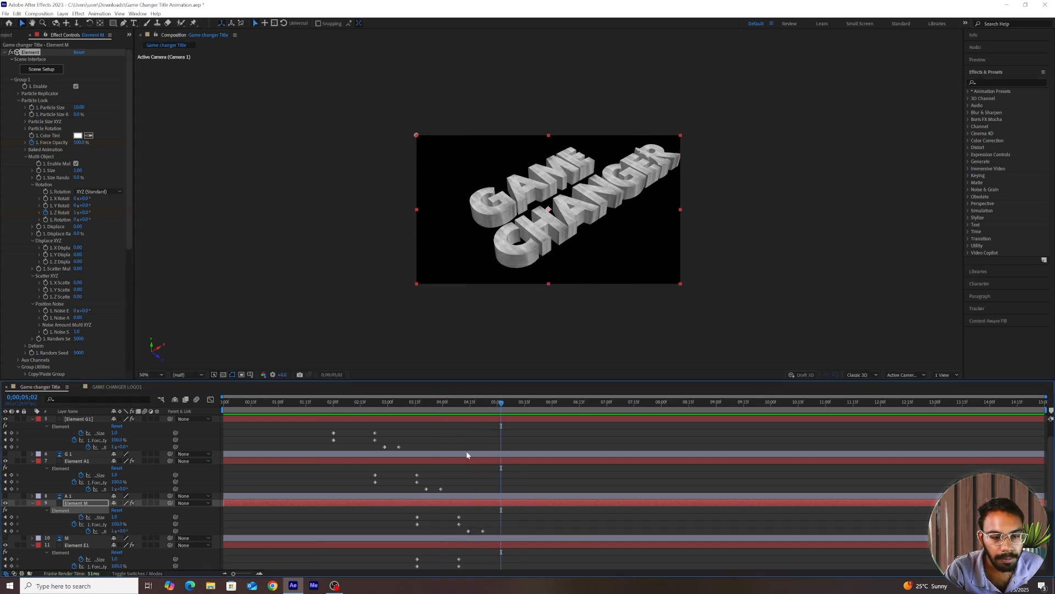
Paste the Size, Force Opacity and Z Rotation keyframes onto Element C at 0;00;04;09 and reveal them
scroll(467, 454, "down", 2)
scroll(451, 469, "down", 2)
left_click(436, 517)
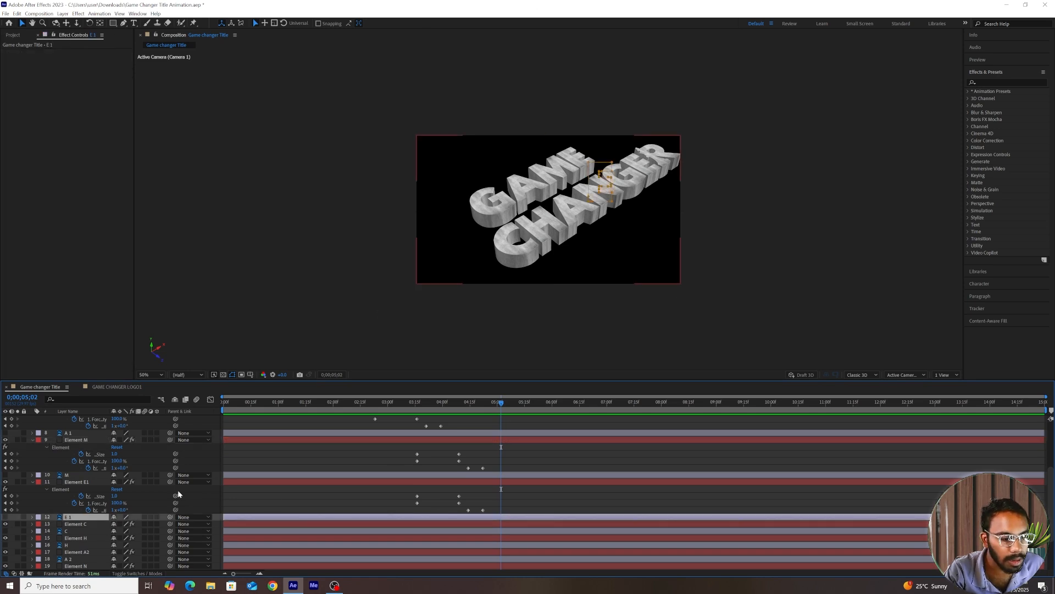
scroll(351, 494, "down", 2)
left_click(400, 510)
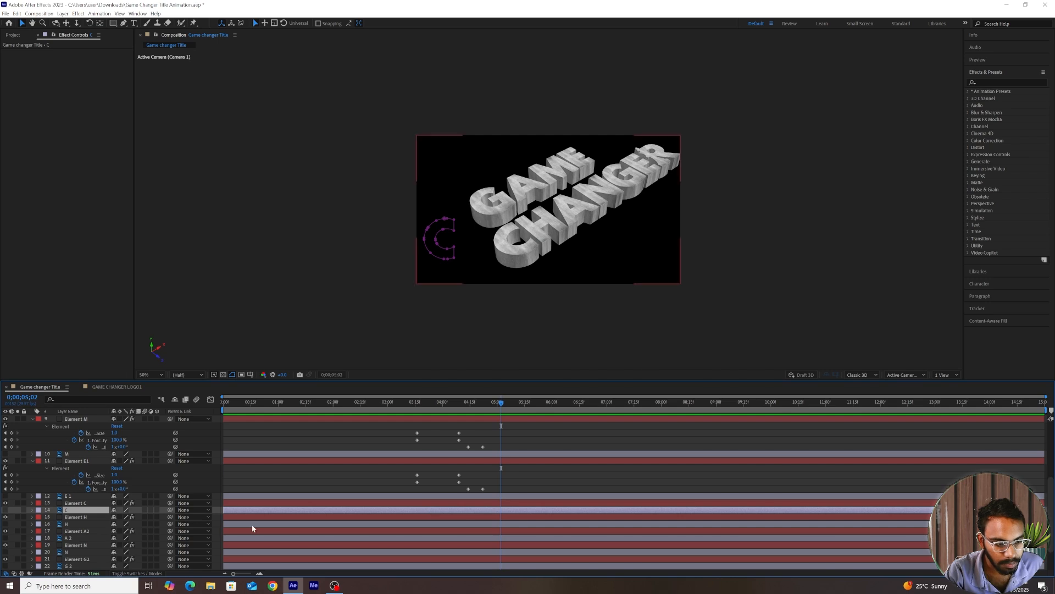
left_click(83, 503)
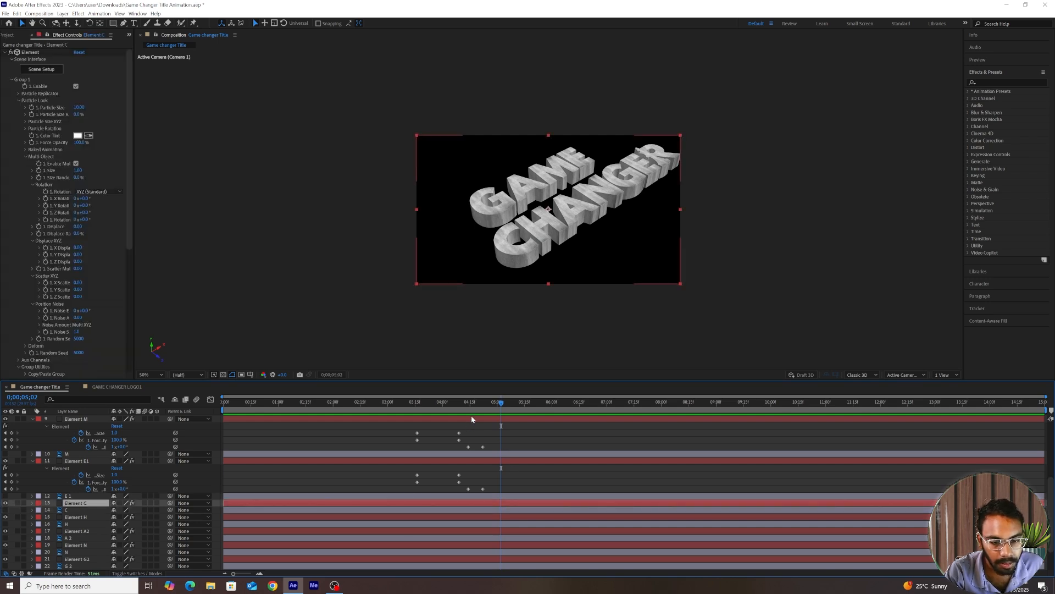
left_click_drag(469, 412, 459, 411)
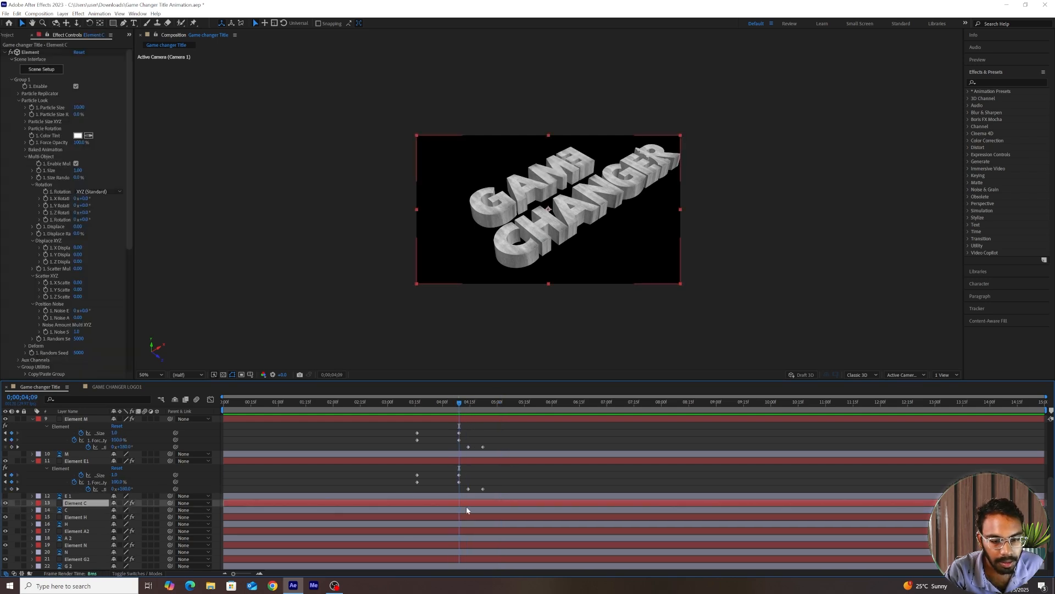
key("ctrl+v")
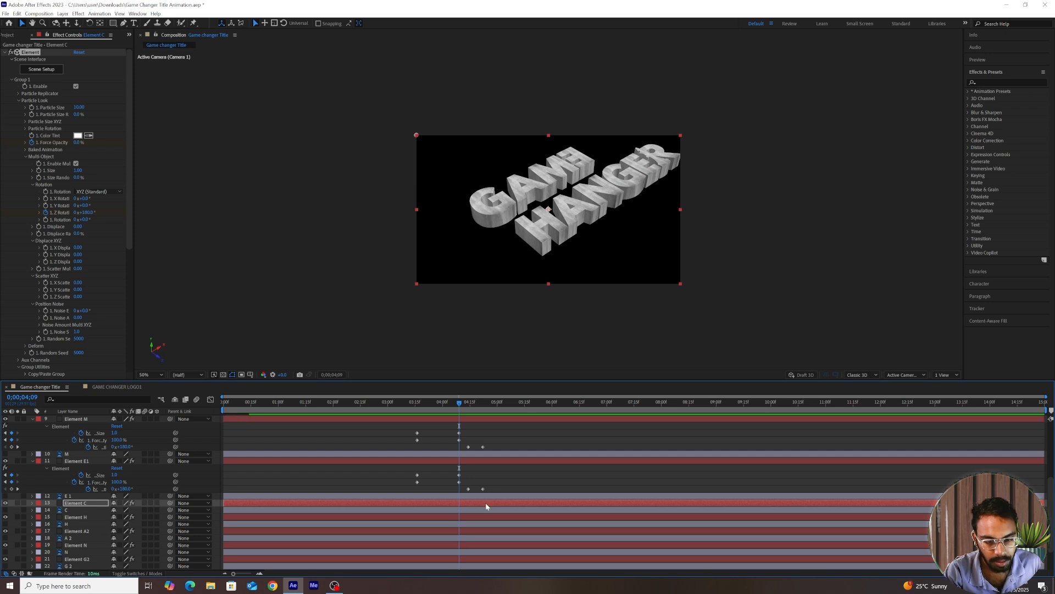
key("u")
Delete Element C's two Z Rotation keyframes and preview the C's animation from 0;00;04;09
left_click_drag(536, 526, 503, 535)
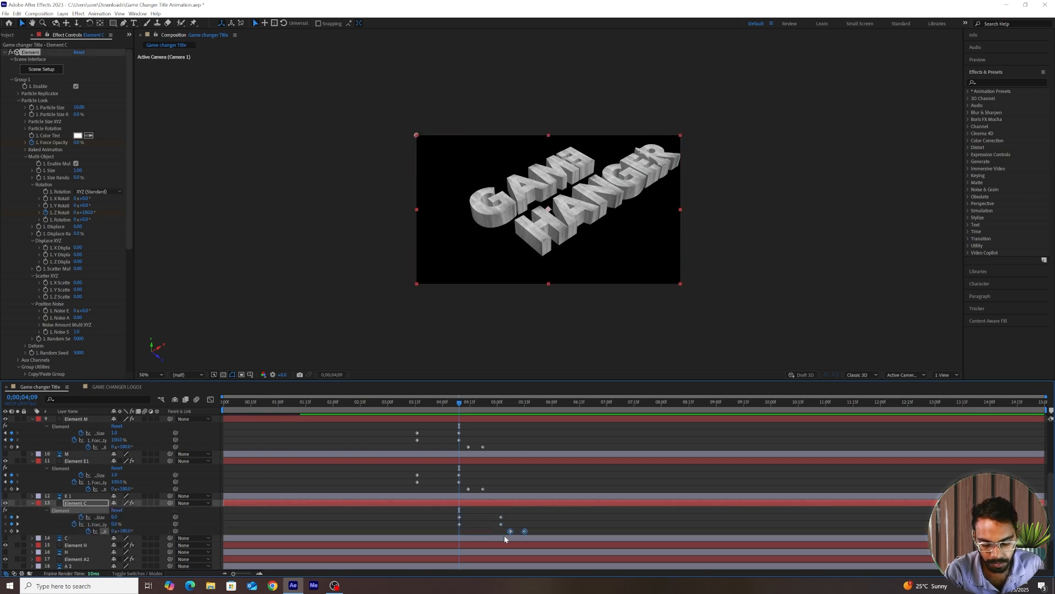
key("Delete")
key("space")
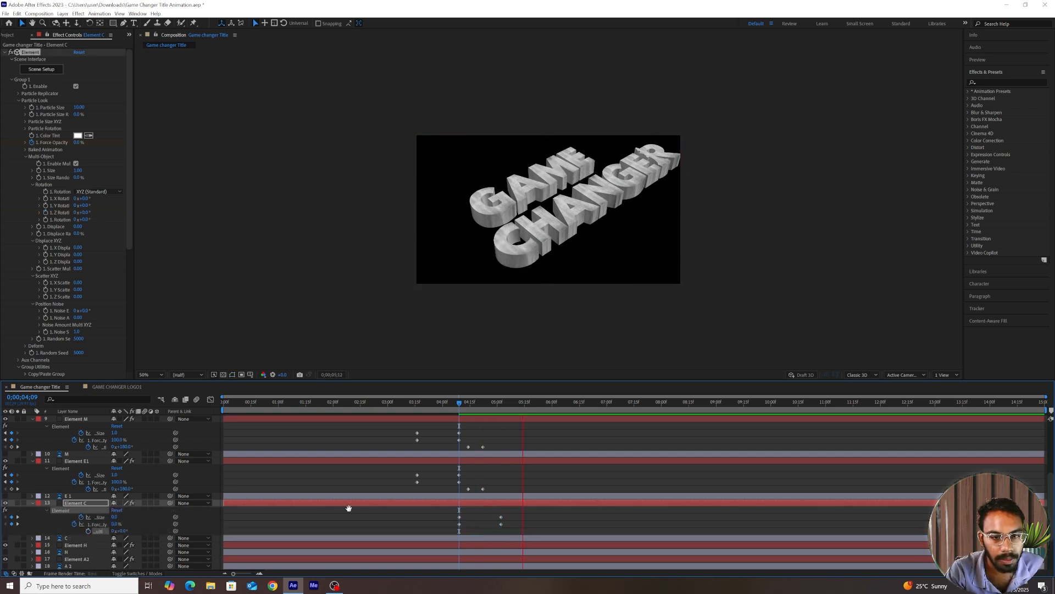
key("space")
left_click_drag(478, 424, 510, 428)
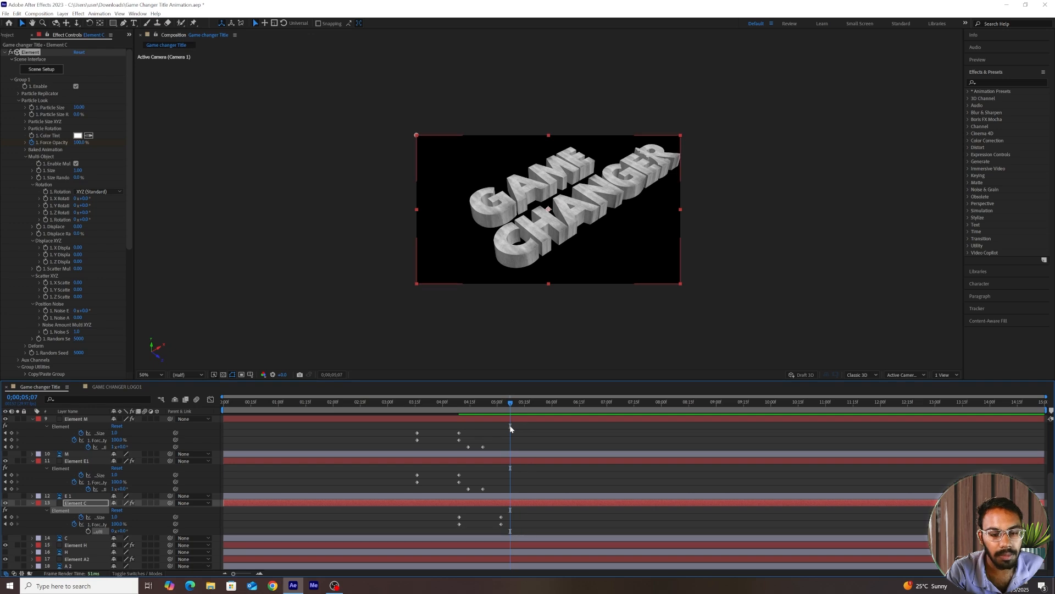
left_click(481, 503)
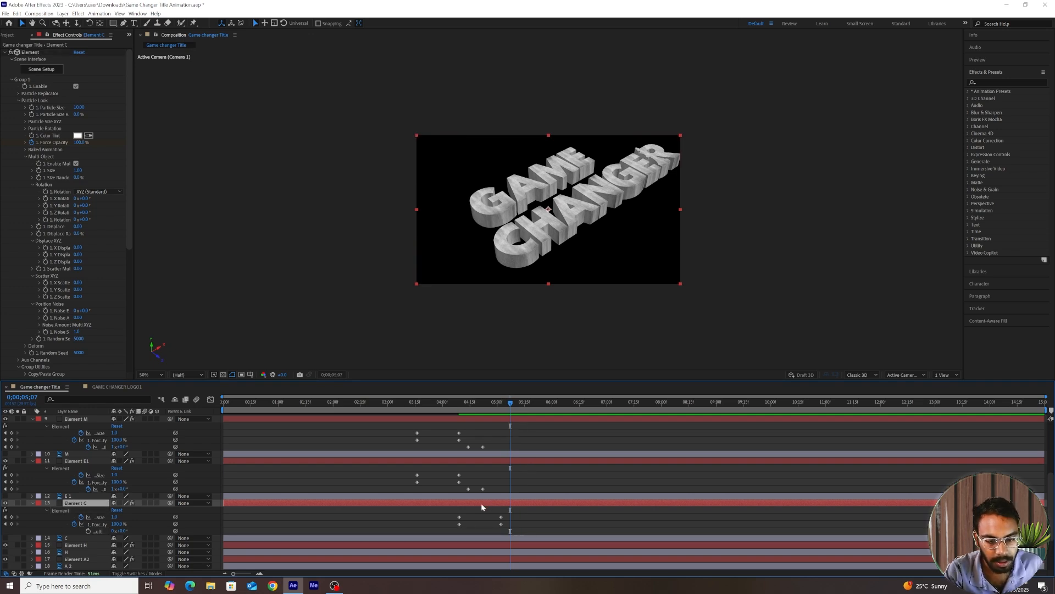
key("u")
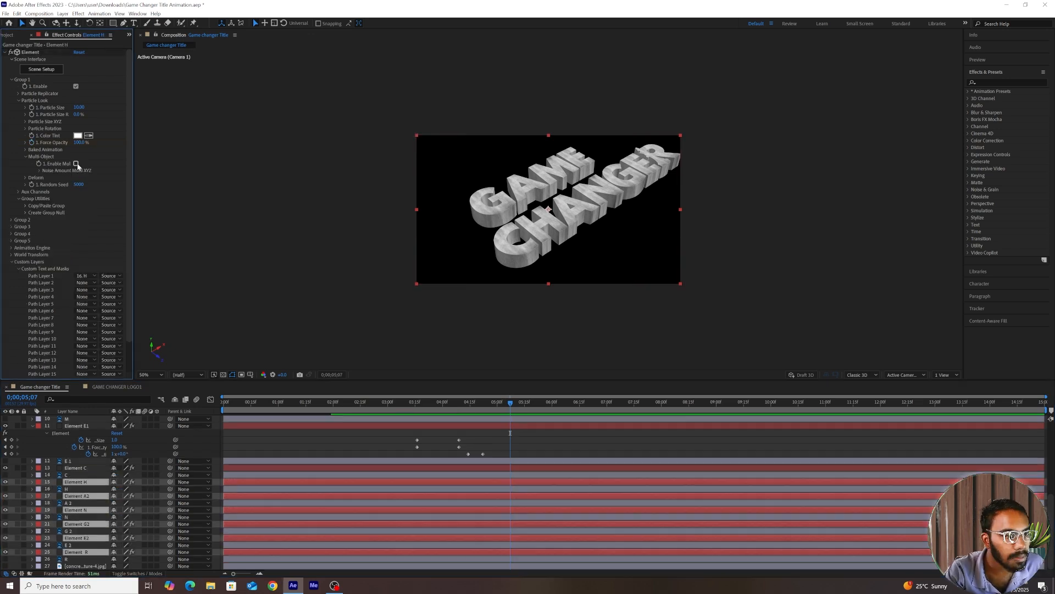
Enable Multi-Object in Group 1 Particle Look for Elements H, A2, N, G2, E2 and R, and check the letters' settings
left_click(76, 163)
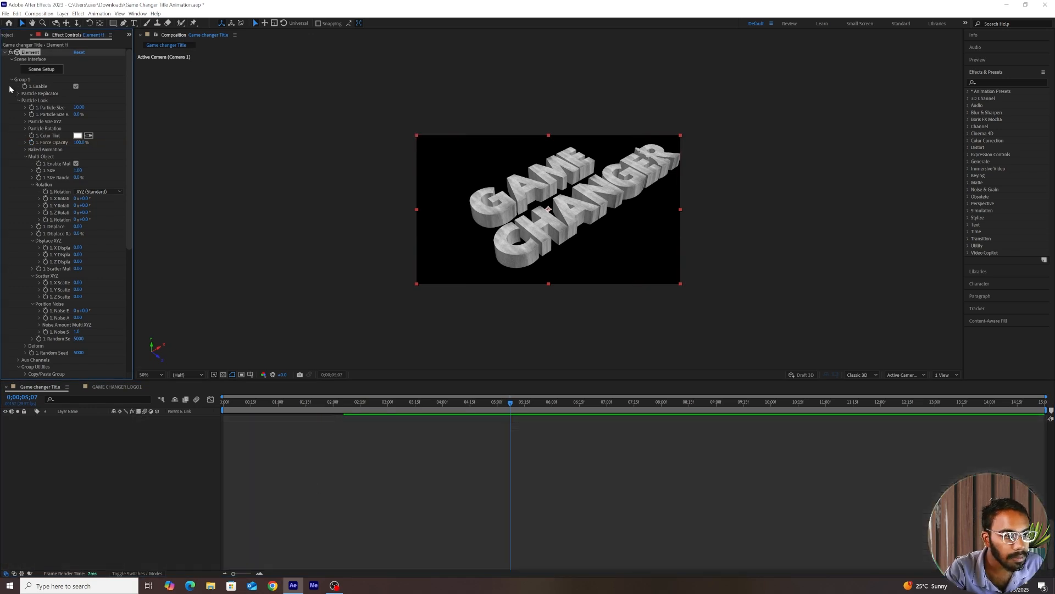
left_click(11, 79)
left_click(79, 497)
left_click(12, 80)
left_click(19, 101)
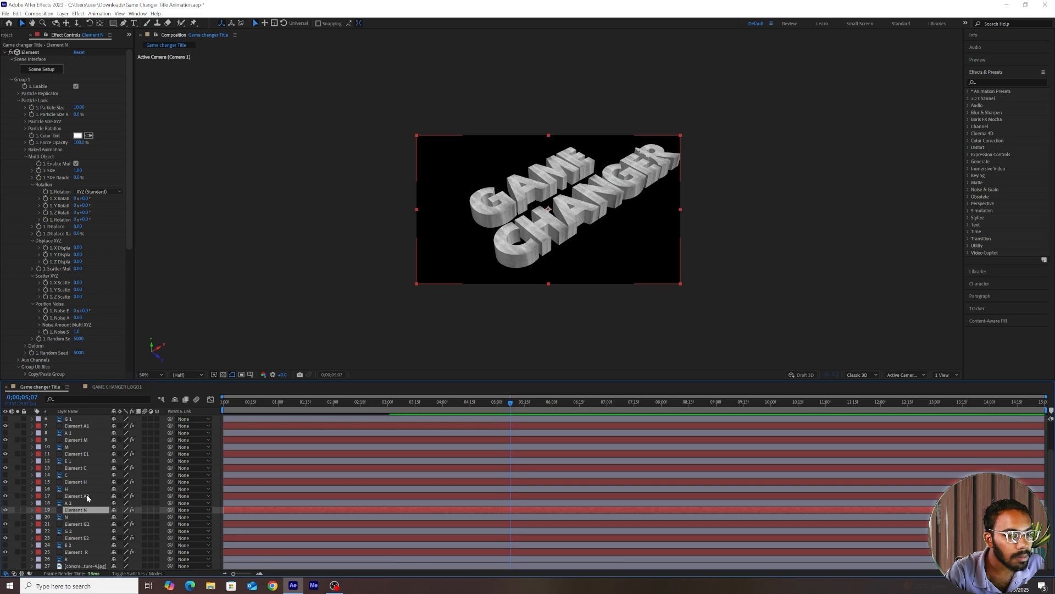
left_click(85, 496)
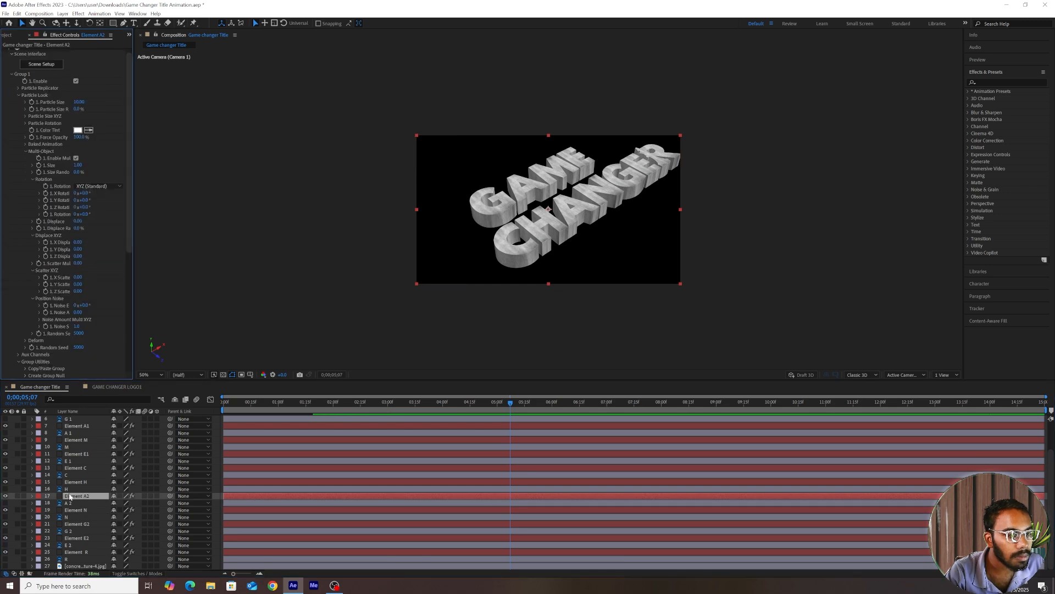
left_click(82, 482)
left_click(85, 468)
left_click(84, 511)
left_click(219, 498)
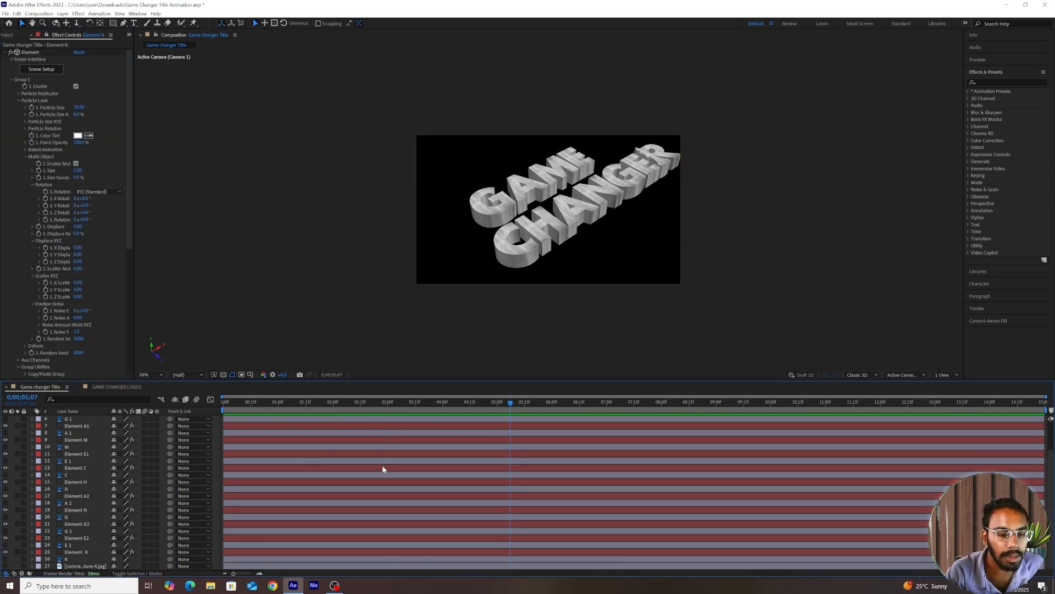
Paste the Size, Force Opacity and Z Rotation keyframes onto Elements H, A2, N, G2, E2 and R at 0;00;05;07
left_click(77, 482)
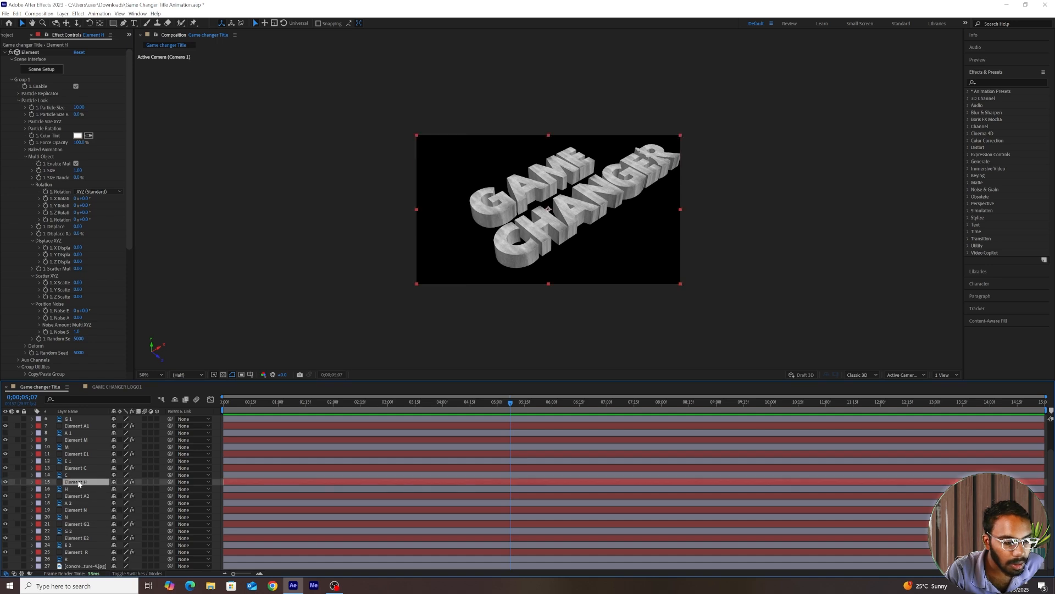
left_click(82, 496, "ctrl")
left_click(86, 510, "ctrl")
left_click(86, 523, "ctrl")
left_click(87, 538, "ctrl")
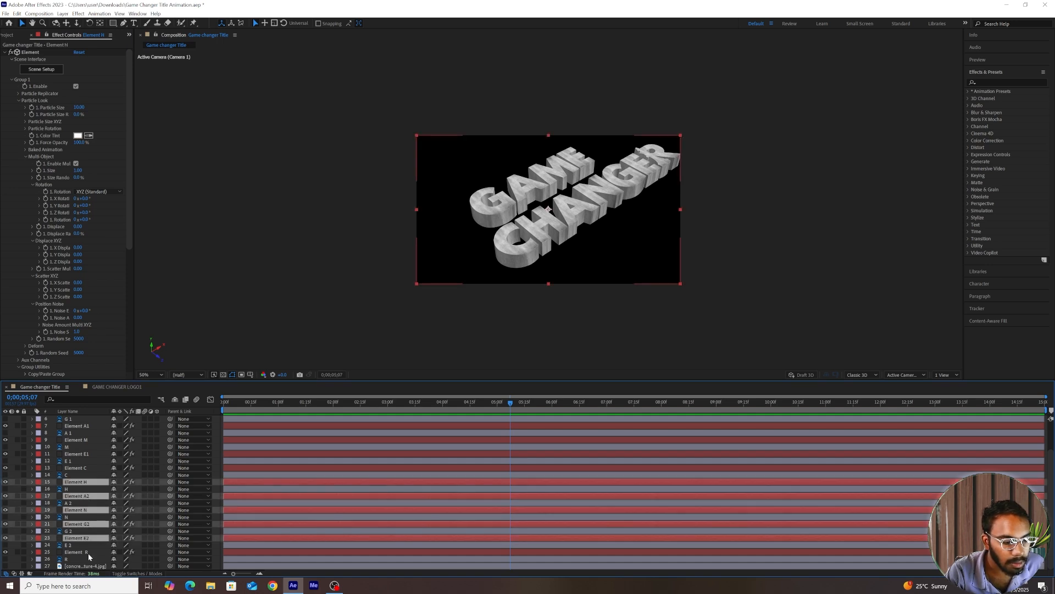
left_click(88, 553, "ctrl")
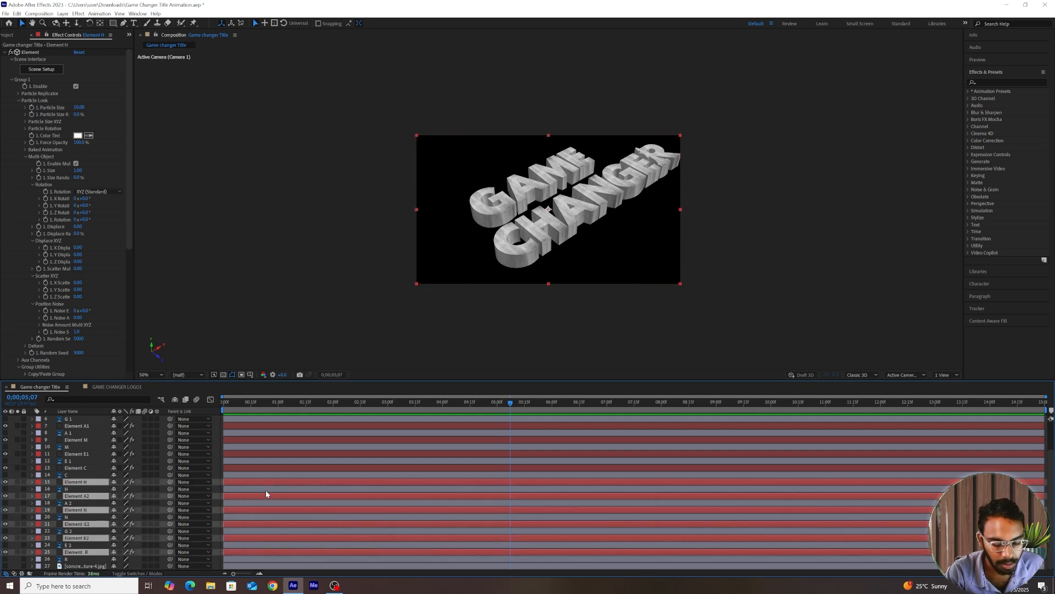
key("ctrl+v")
Move Element H's keyframes to start at 0;00;05;02 and stagger those of A2, N and G2, each starting just after the previous letter's fade-in
left_click_drag(497, 490, 553, 510)
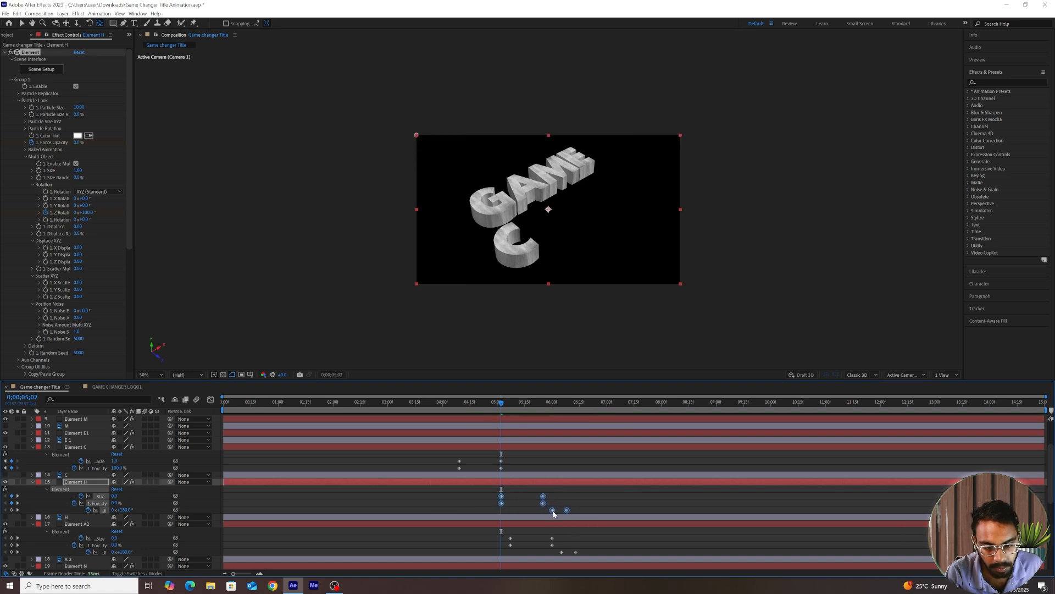
scroll(553, 511, "down", 3)
left_click_drag(498, 470, 584, 495)
left_click_drag(576, 489, 621, 489)
left_click_drag(498, 511, 584, 535)
left_click_drag(577, 530, 656, 531)
scroll(654, 530, "down", 2)
left_click_drag(495, 510, 584, 535)
left_click_drag(576, 531, 700, 530)
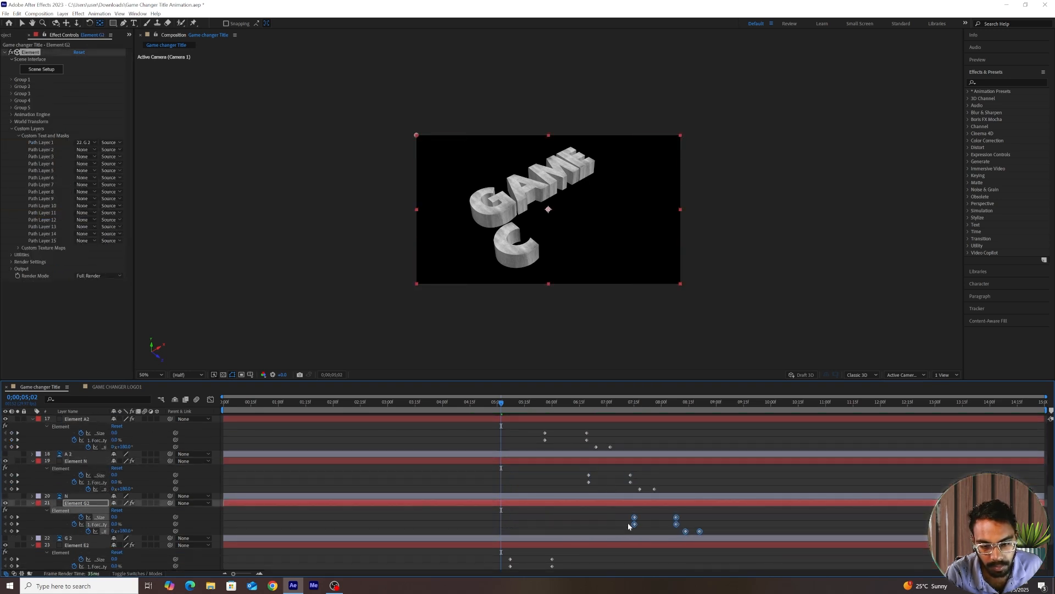
Move Element E2's keyframes to start just after 0;00;07;15 and Element R's to start just before 0;00;08;15
scroll(628, 522, "down", 3)
left_click_drag(497, 490, 584, 515)
left_click_drag(578, 511, 706, 514)
left_click_drag(496, 532, 584, 556)
left_click_drag(576, 552, 748, 552)
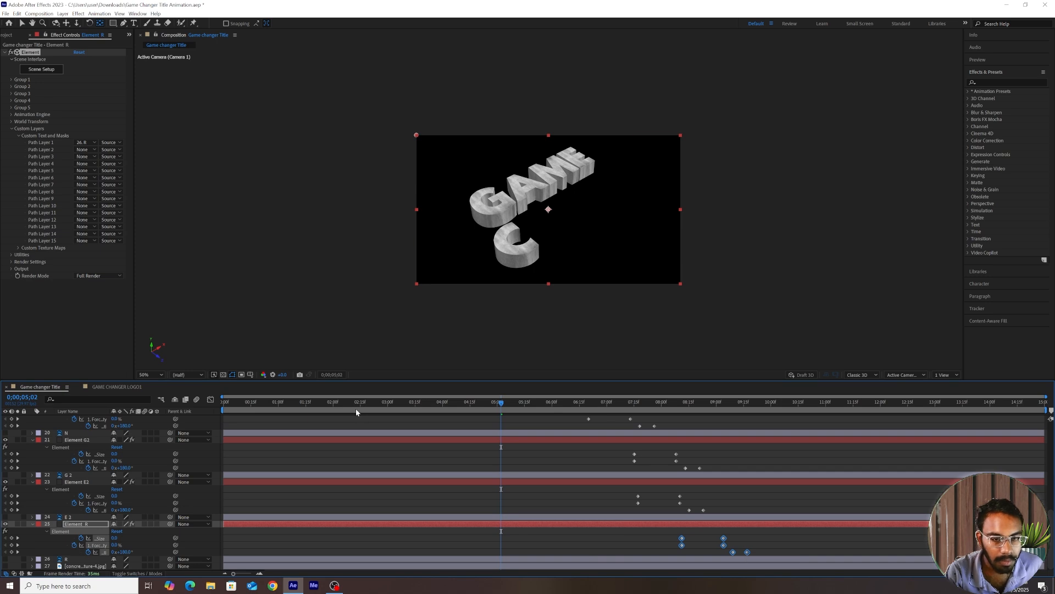
Preview the complete title animation from the start of the composition to about 0;00;10;03
scroll(474, 475, "up", 10)
key("Home")
key("space")
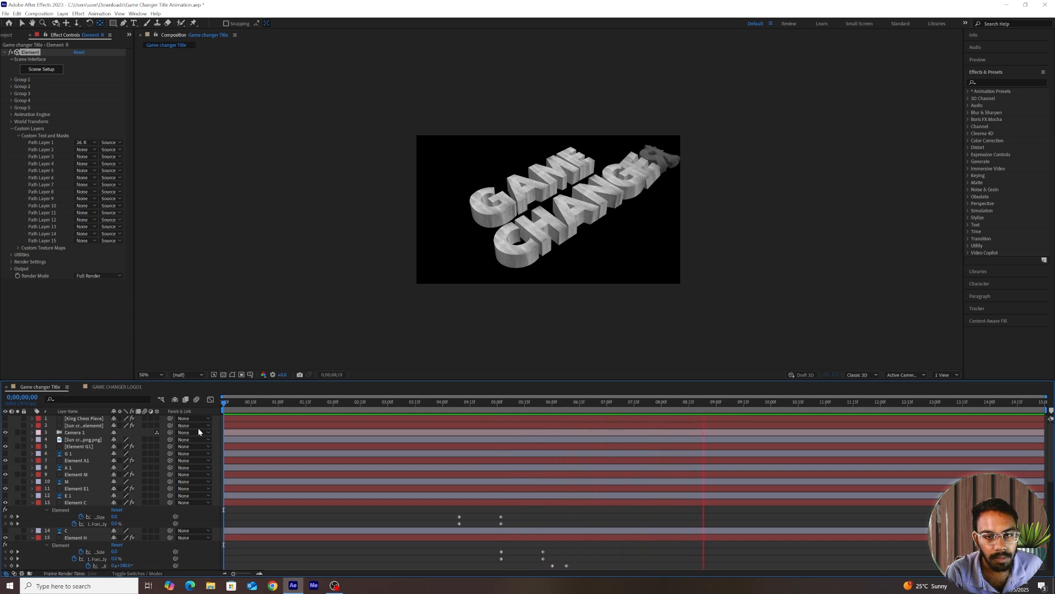
key("space")
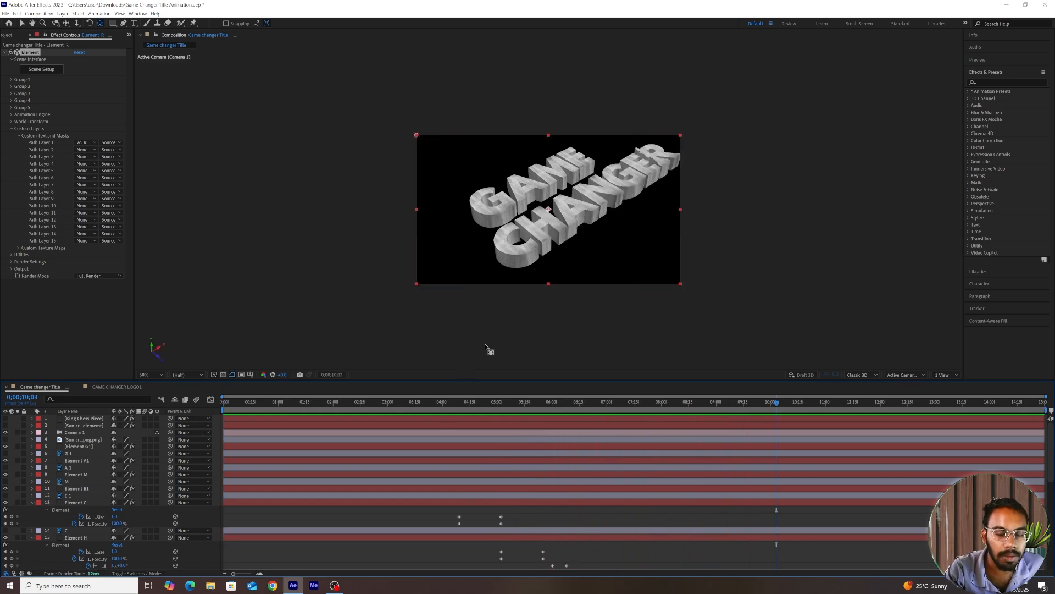
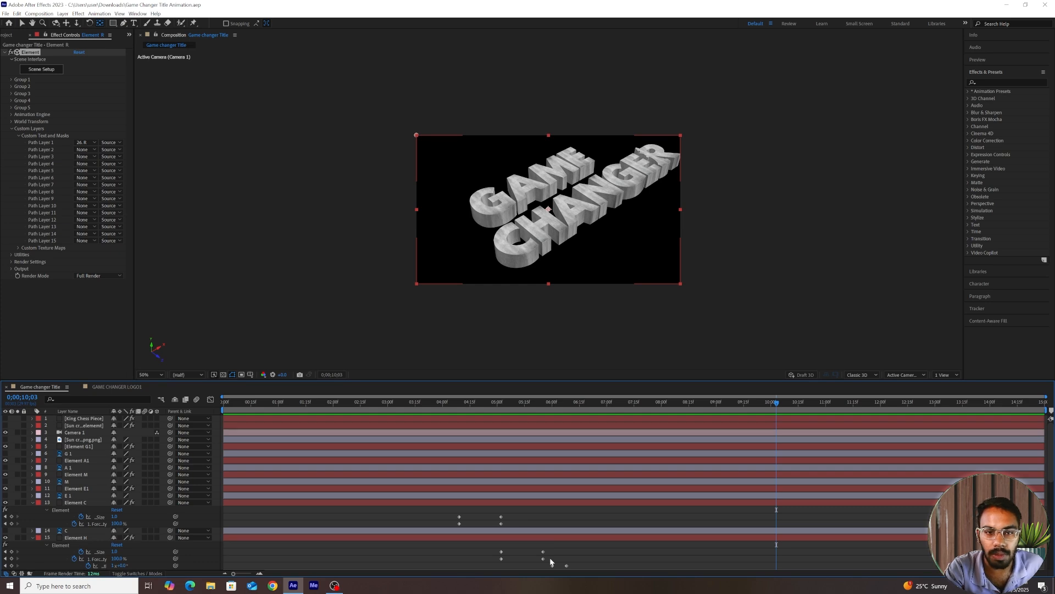
Collapse the revealed properties of all layers in the timeline and deselect everything
key("u")
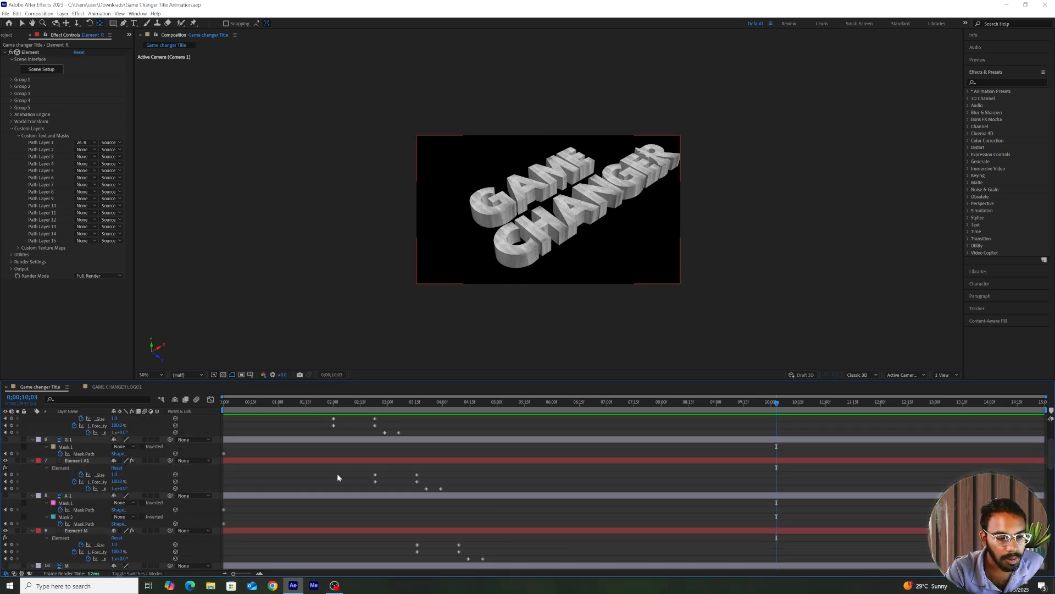
key("ctrl+a")
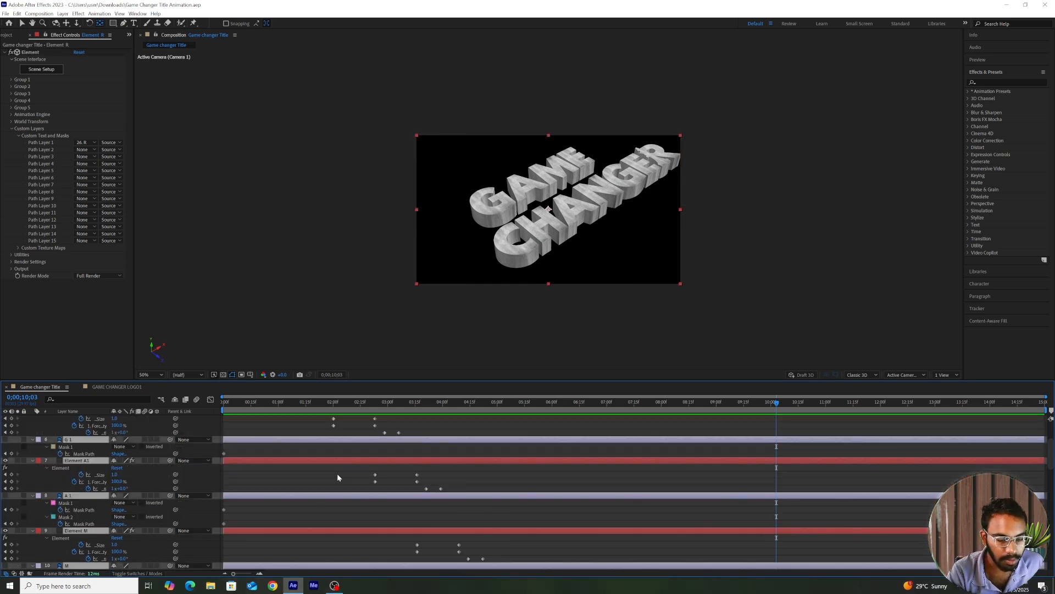
key("u")
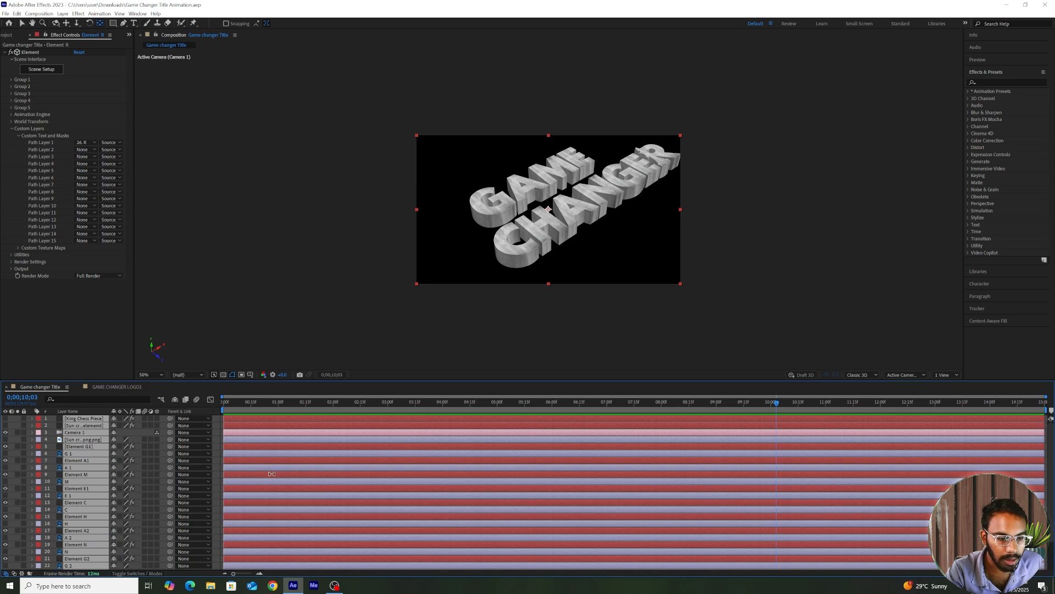
key("ctrl+shift+a")
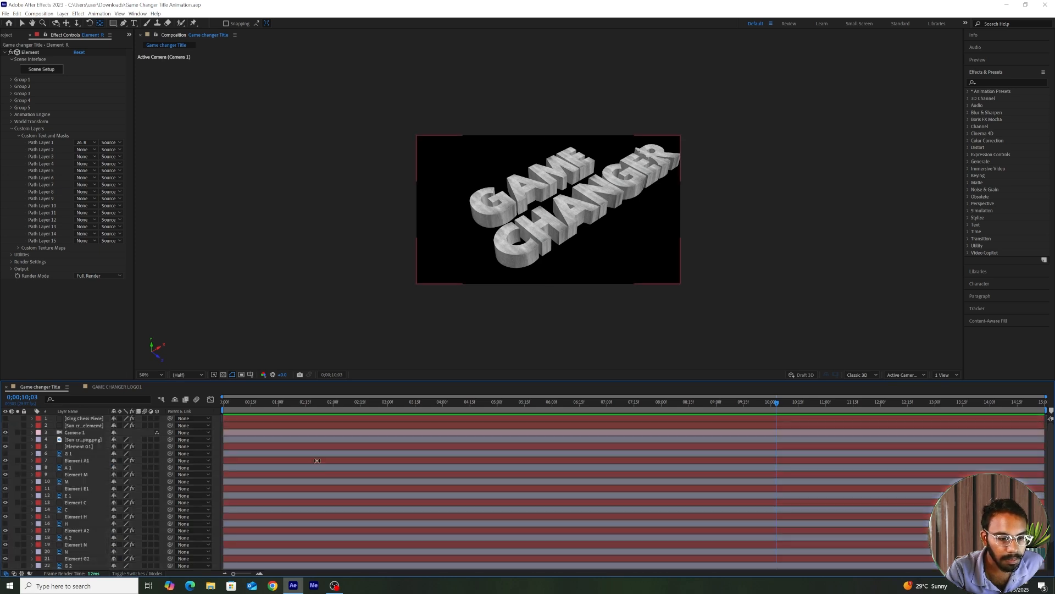
Create a new comp-sized solid layer in the Game changer Title composition with the colour 071111
scroll(317, 461, "down", 3)
right_click(215, 487)
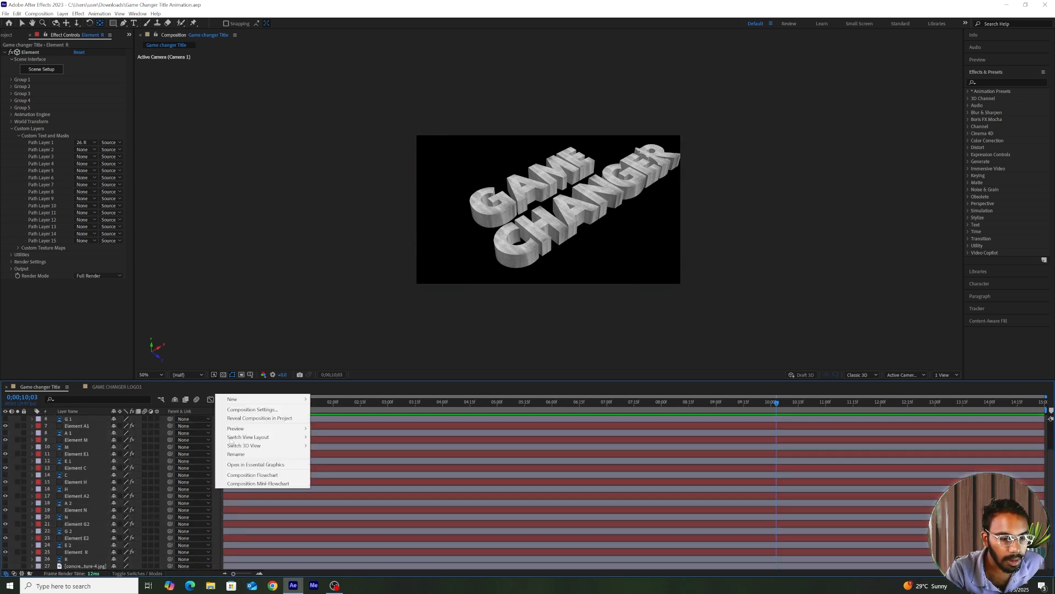
mouse_move(275, 399)
left_click(337, 419)
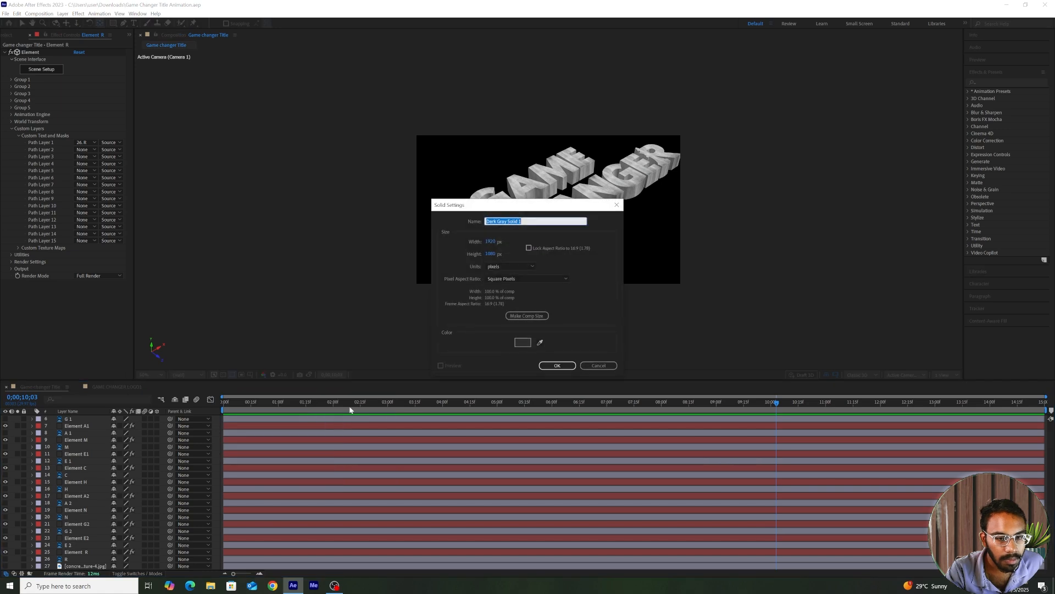
left_click(522, 342)
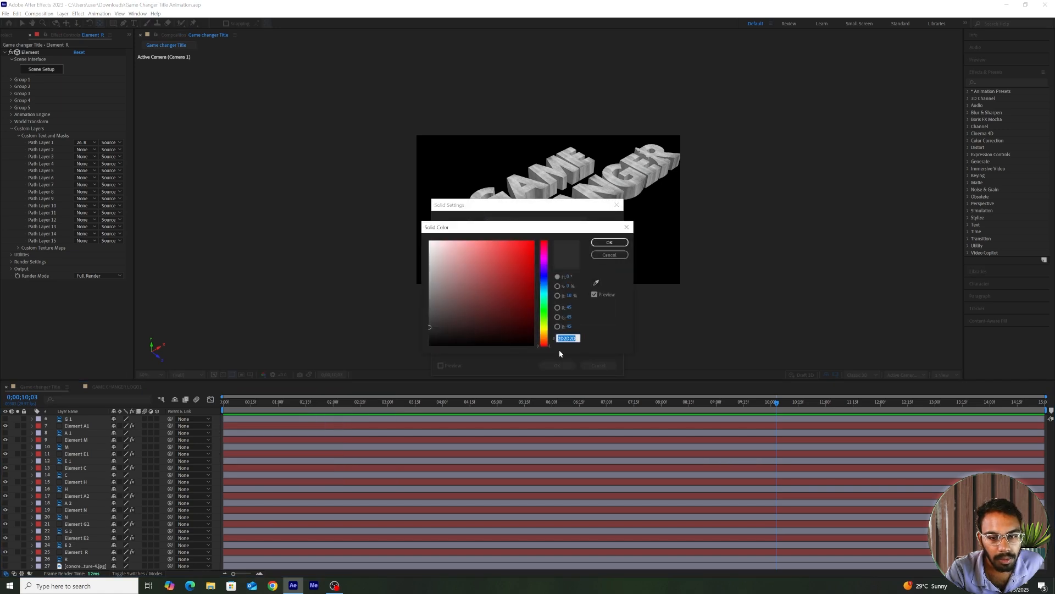
type("071111")
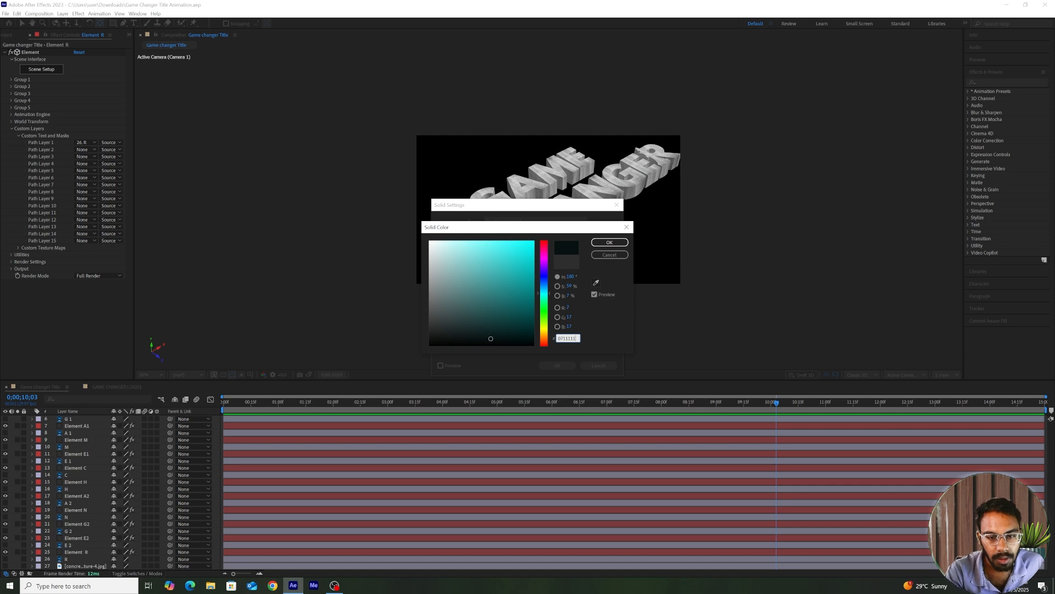
left_click(609, 242)
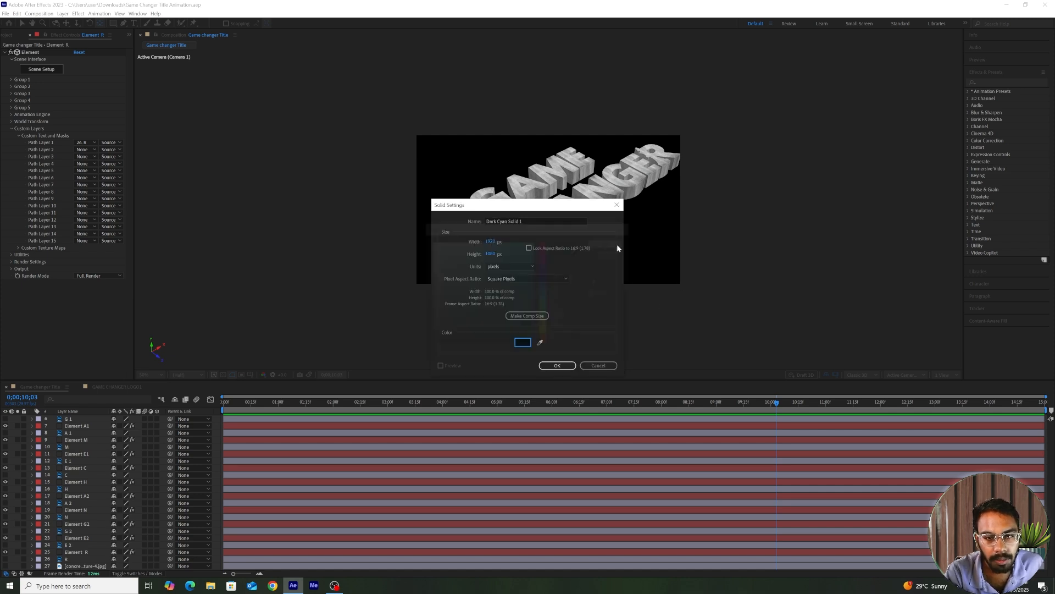
left_click(556, 366)
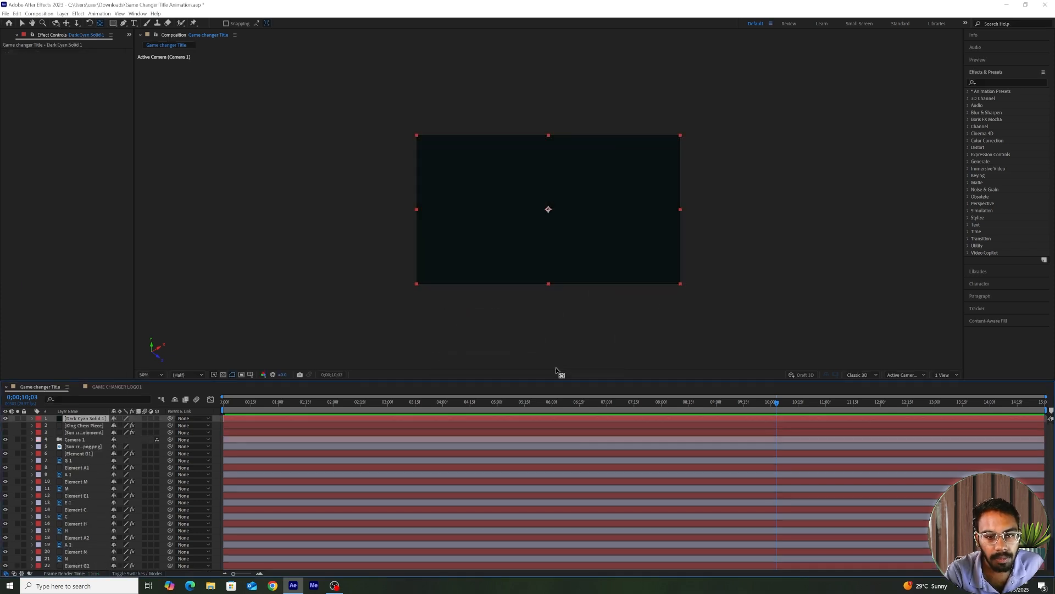
Rename the dark cyan solid as "Bacground solid" and move it to the bottom of the layer stack
right_click(76, 421)
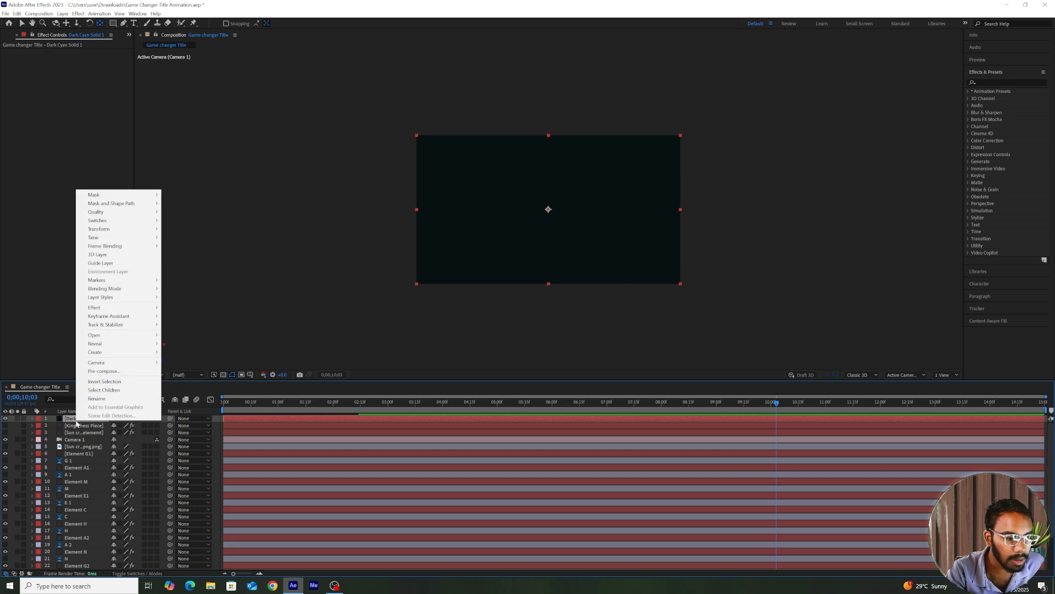
left_click(73, 423)
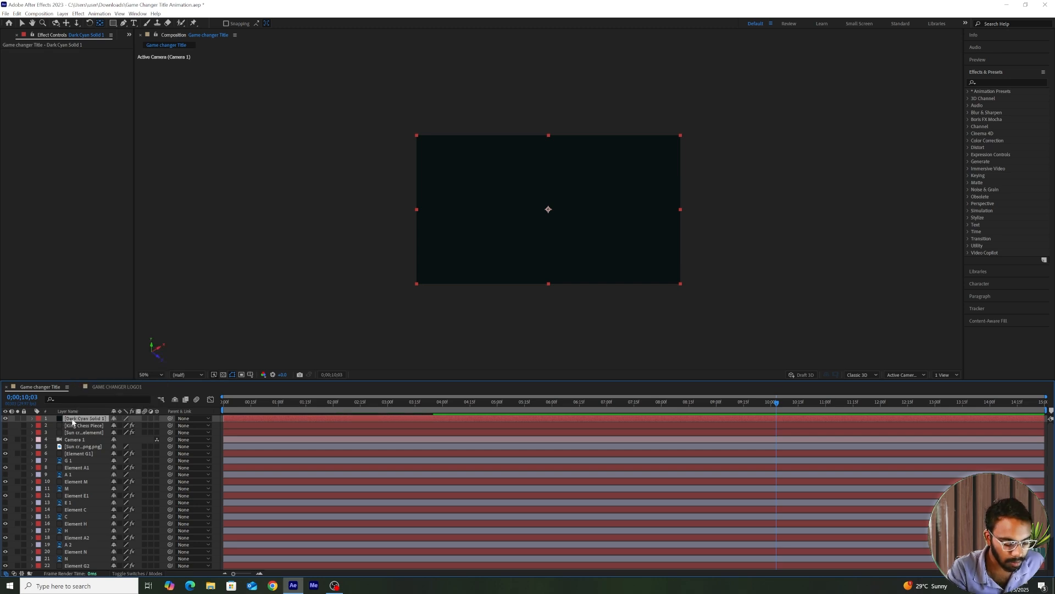
key("ctrl+shift+y")
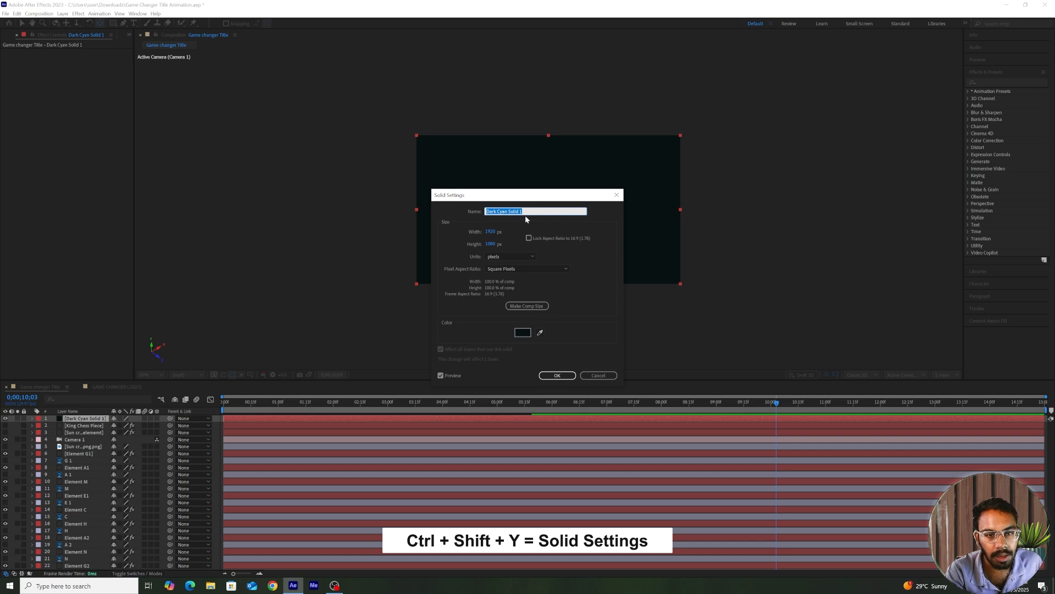
type("Bacg")
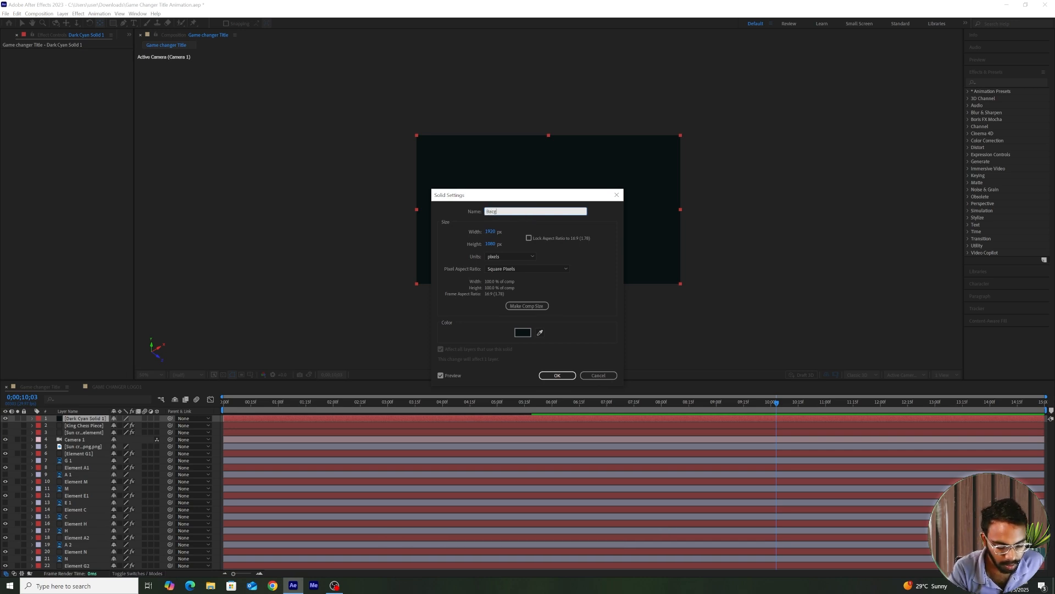
type("rounddsolid")
key("Return")
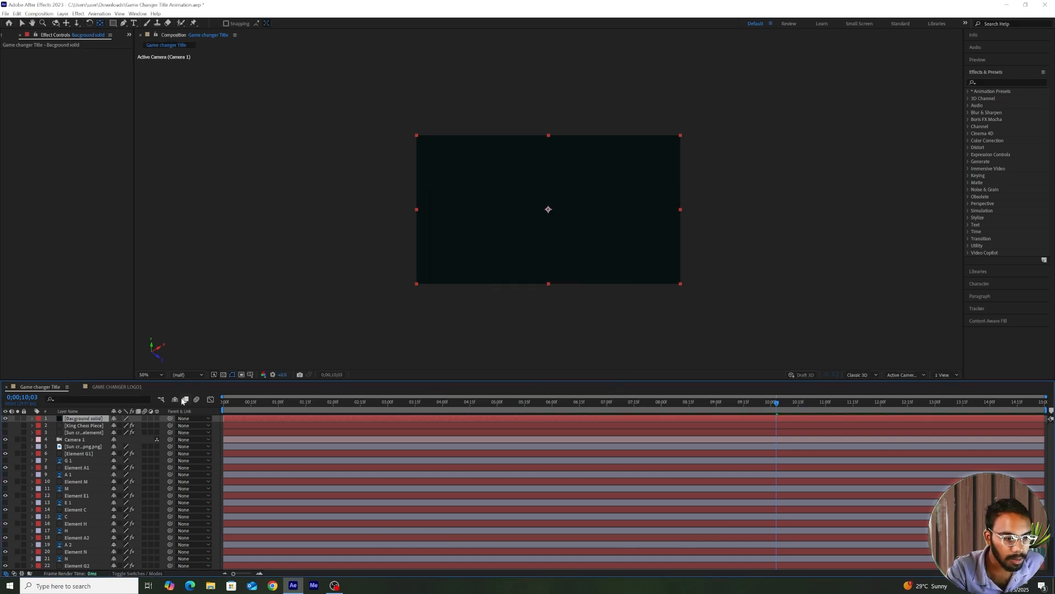
left_click_drag(92, 422, 92, 569)
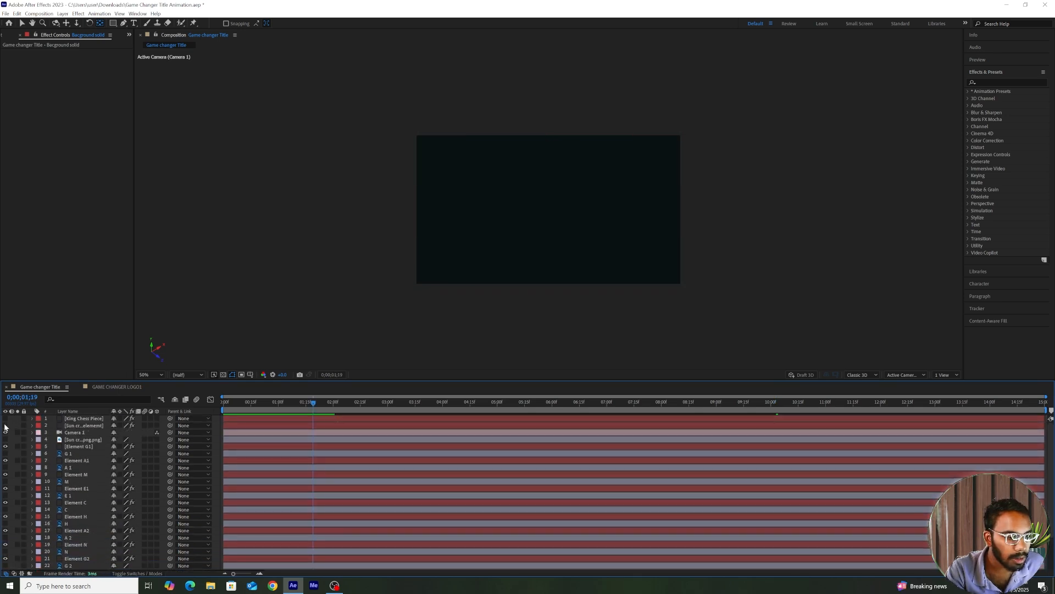
Make the King Chess Piece layer and the element layer directly below it visible, and display Camera 1's keyframes
left_click(5, 417)
left_click(6, 425)
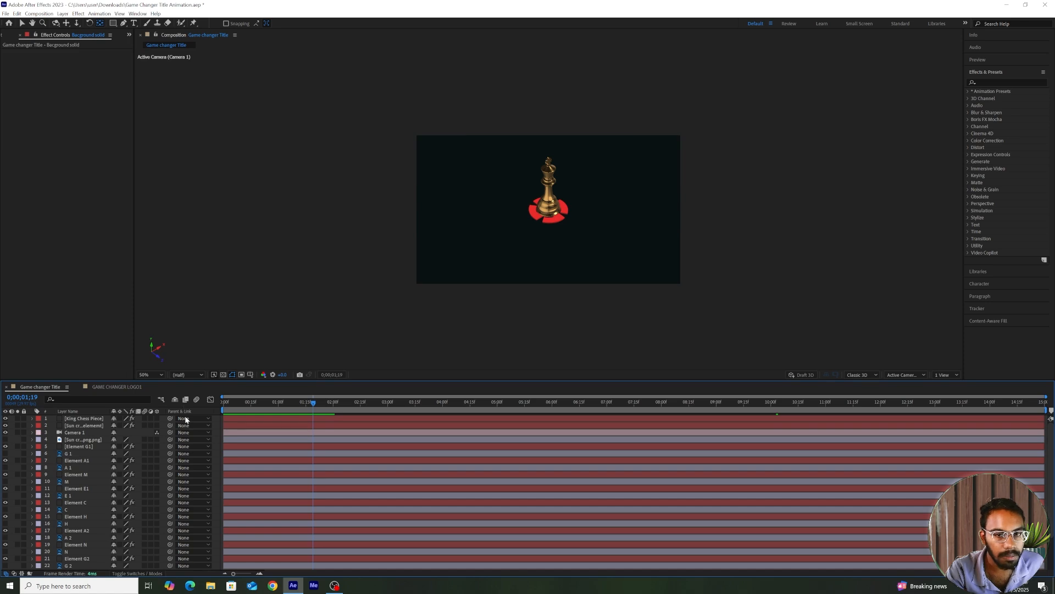
left_click(82, 432)
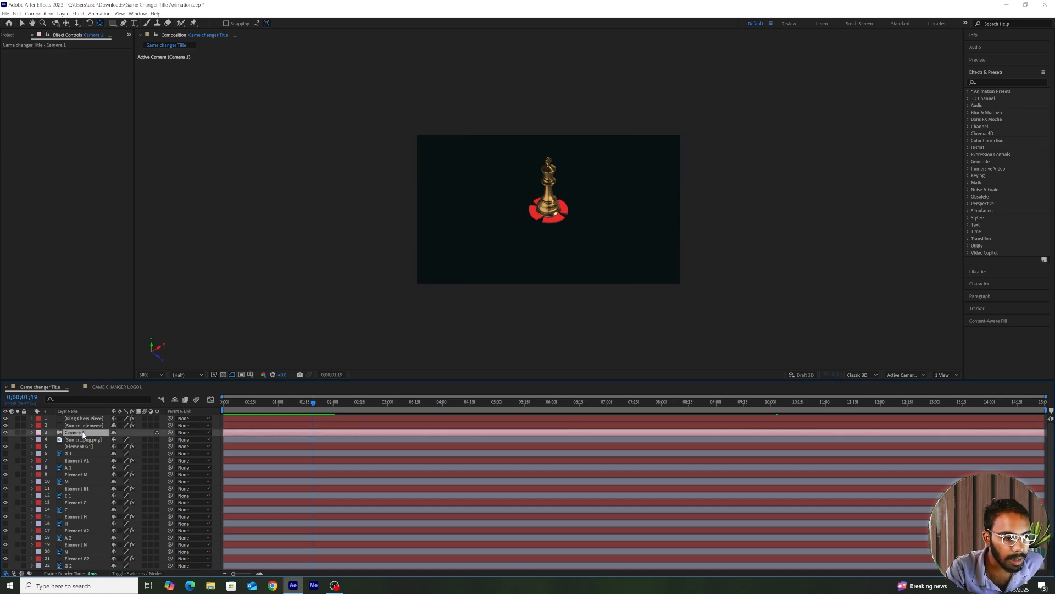
key("u")
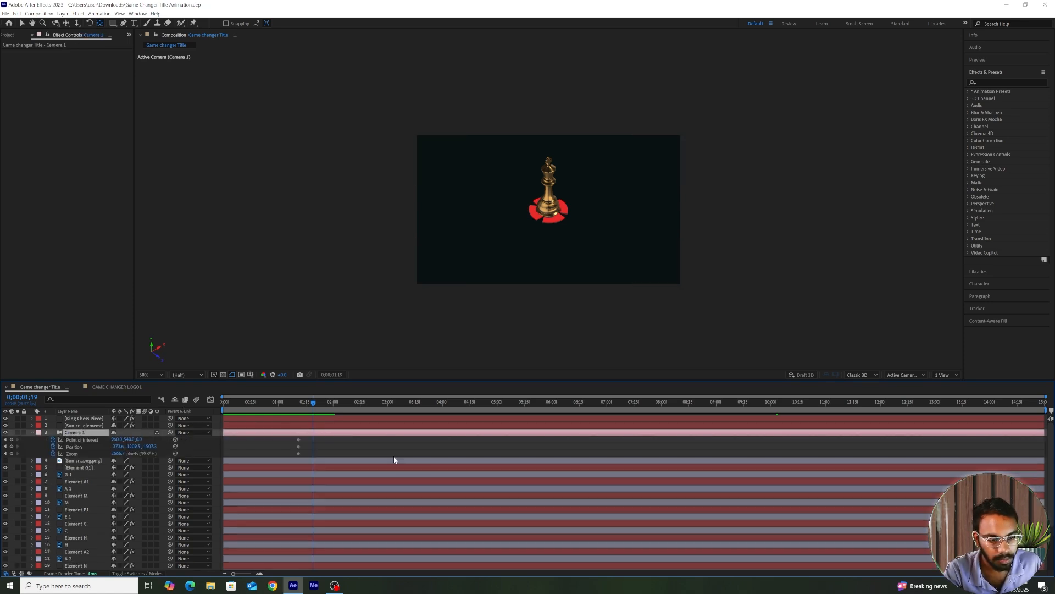
Move the current time to about 4;21 and display the keyframes of the Element C and Element H layers
left_click(482, 404)
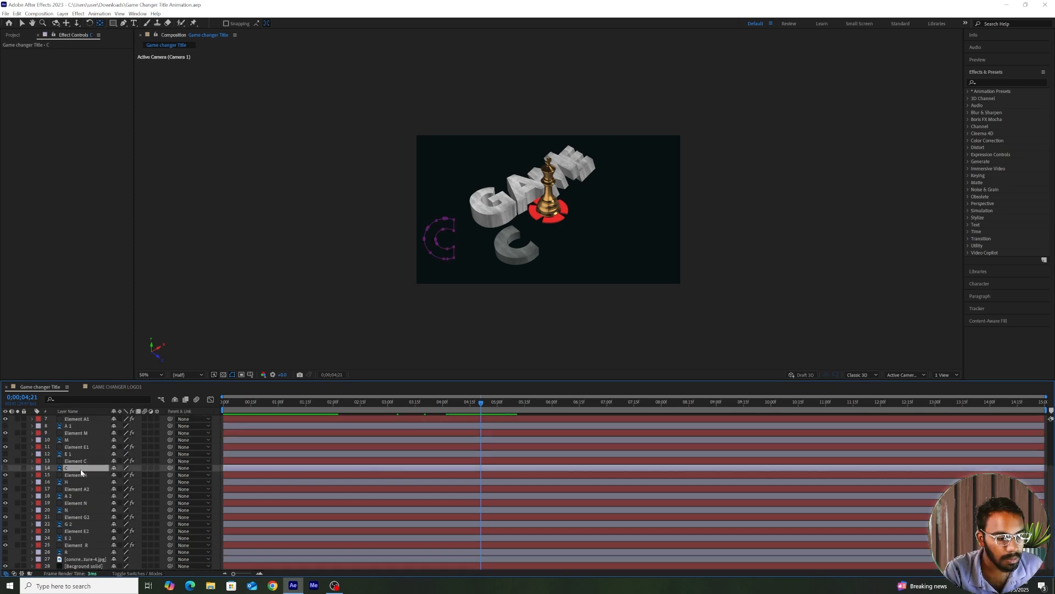
left_click(83, 475)
left_click(84, 490, "ctrl")
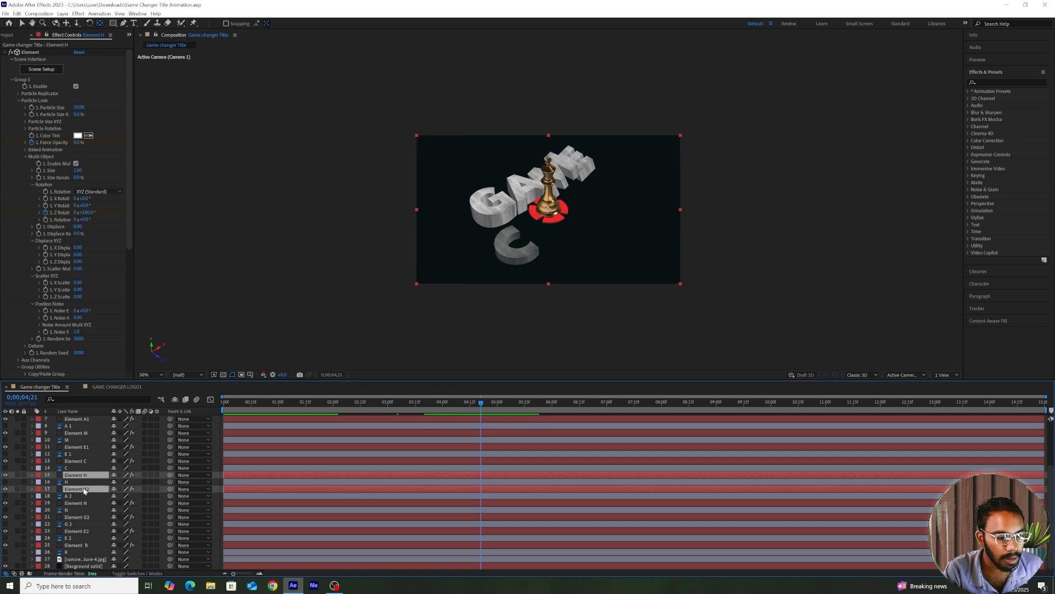
left_click(85, 466)
left_click(85, 462)
left_click(85, 476, "ctrl")
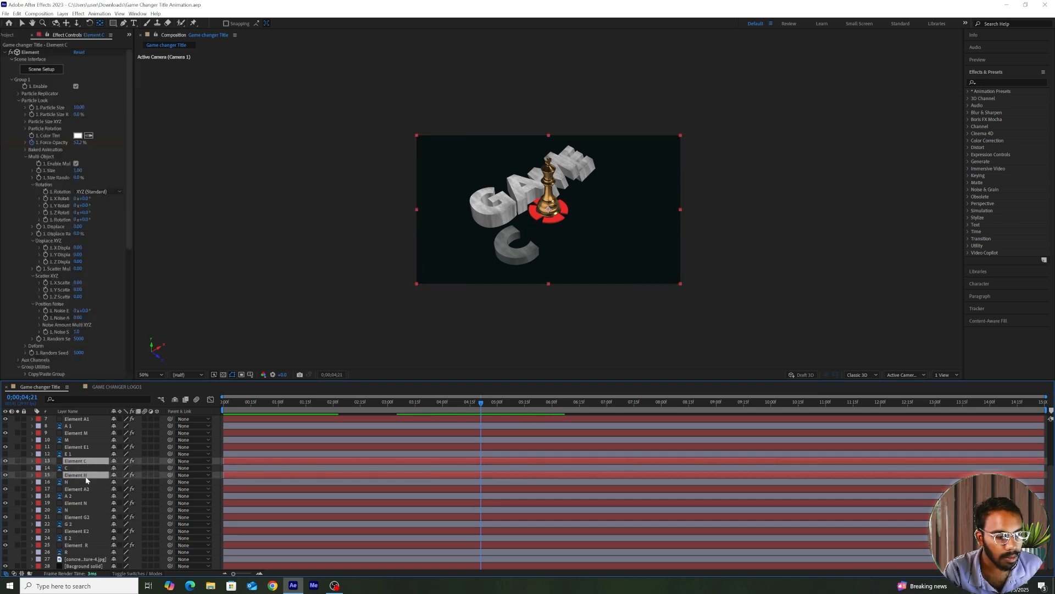
key("u")
Shift the Element C and Element H keyframes earlier together so that Element C's animation starts at about 1 second
left_click_drag(430, 469, 571, 529)
left_click_drag(503, 519, 373, 544)
scroll(347, 497, "up", 1)
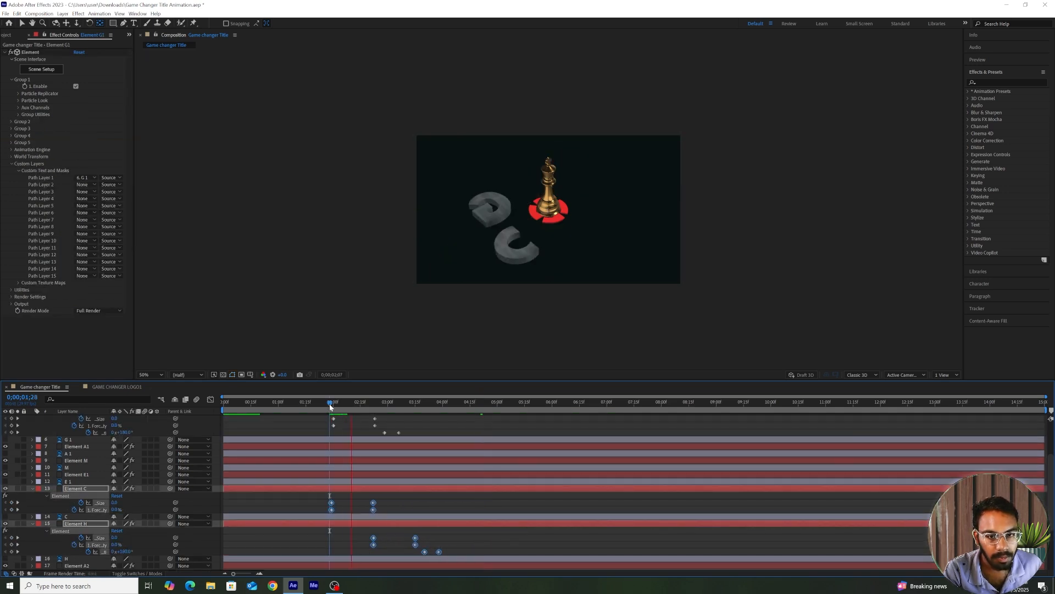
left_click_drag(330, 404, 375, 404)
mouse_move(332, 509)
left_mouse_down()
mouse_move(301, 509)
mouse_move(336, 514)
mouse_move(323, 513)
left_mouse_up()
left_click(348, 404)
Display the animated properties and keyframes of all layers in the composition
left_click(355, 508)
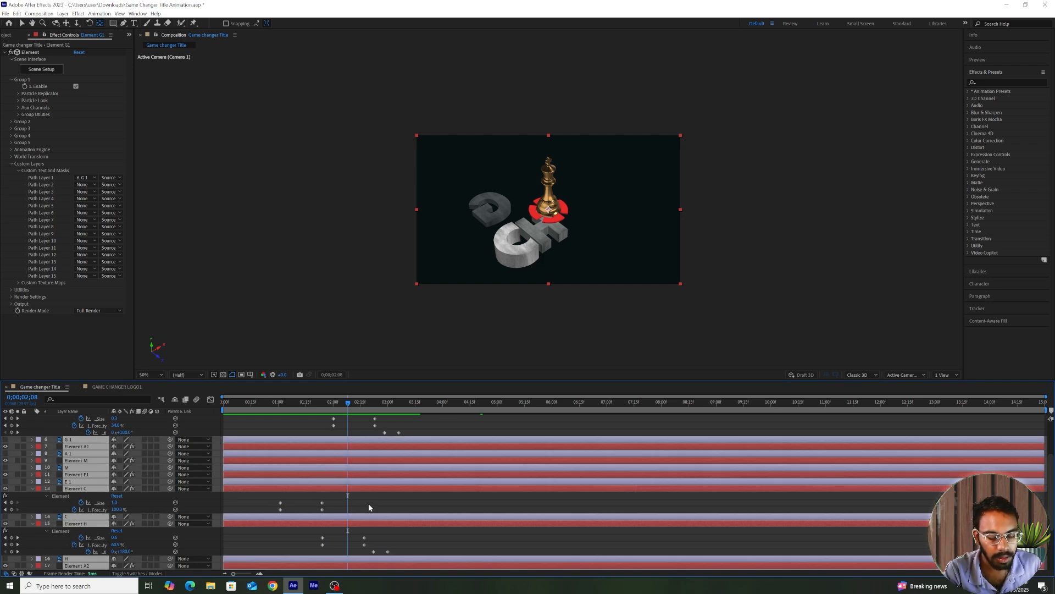
key("u")
key("u")
scroll(368, 504, "up", 1)
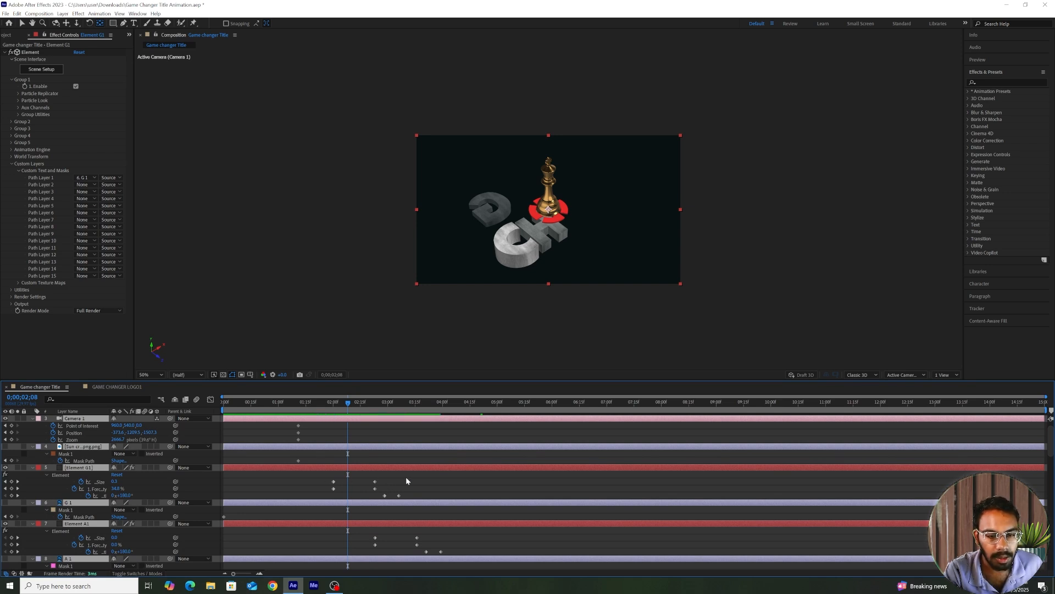
Shift the keyframes of the GAME letter layers later so Element G1 starts at about 2;13, and preview the timing up to about 4;22
scroll(407, 480, "down", 3)
key("k")
left_click(368, 460)
left_click_drag(336, 424, 483, 536)
scroll(483, 537, "down", 3)
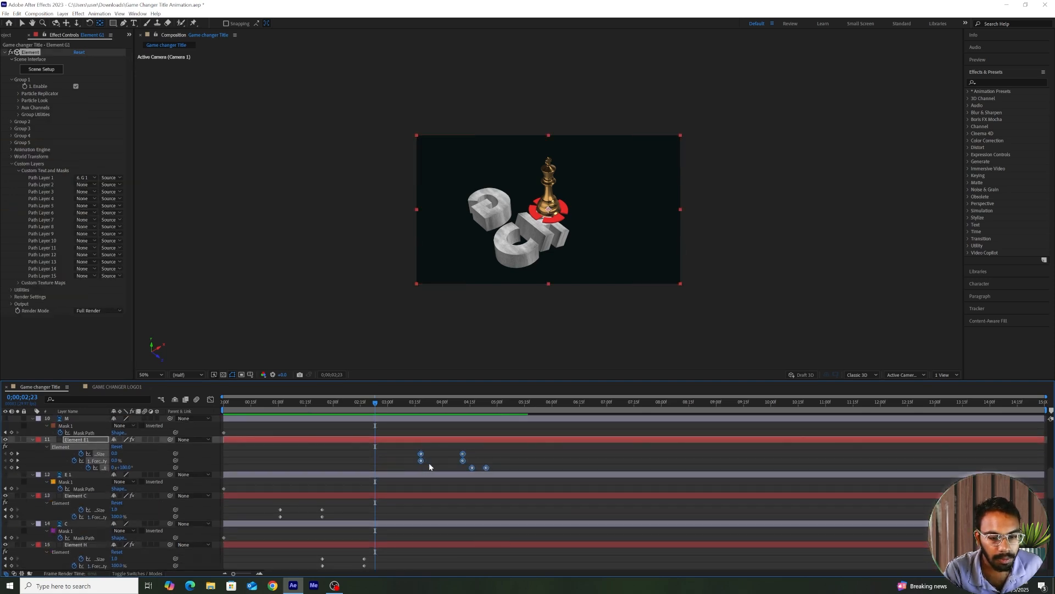
left_click_drag(429, 463, 453, 463)
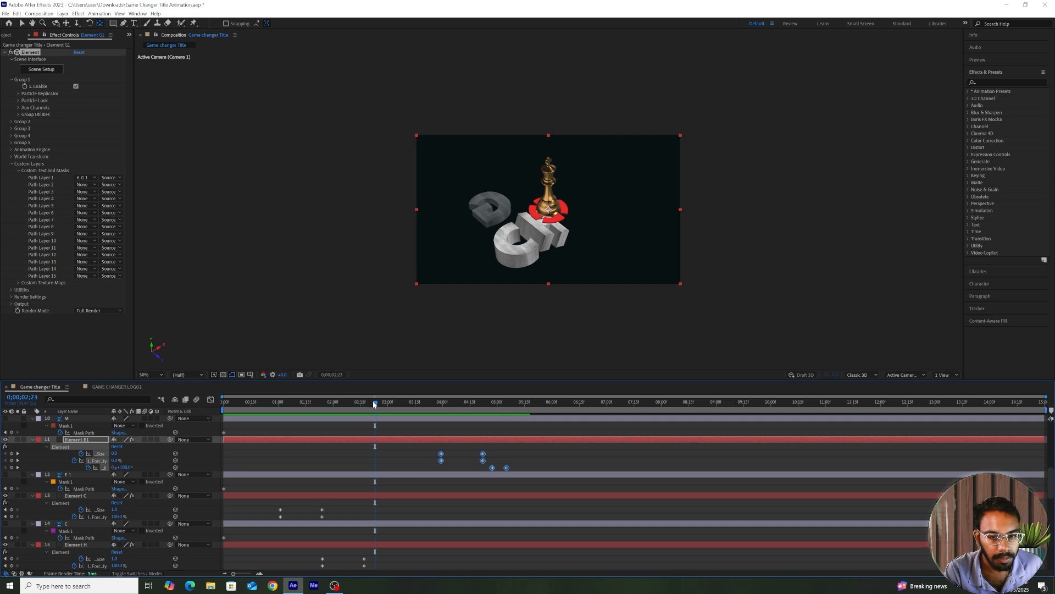
left_click_drag(375, 404, 481, 475)
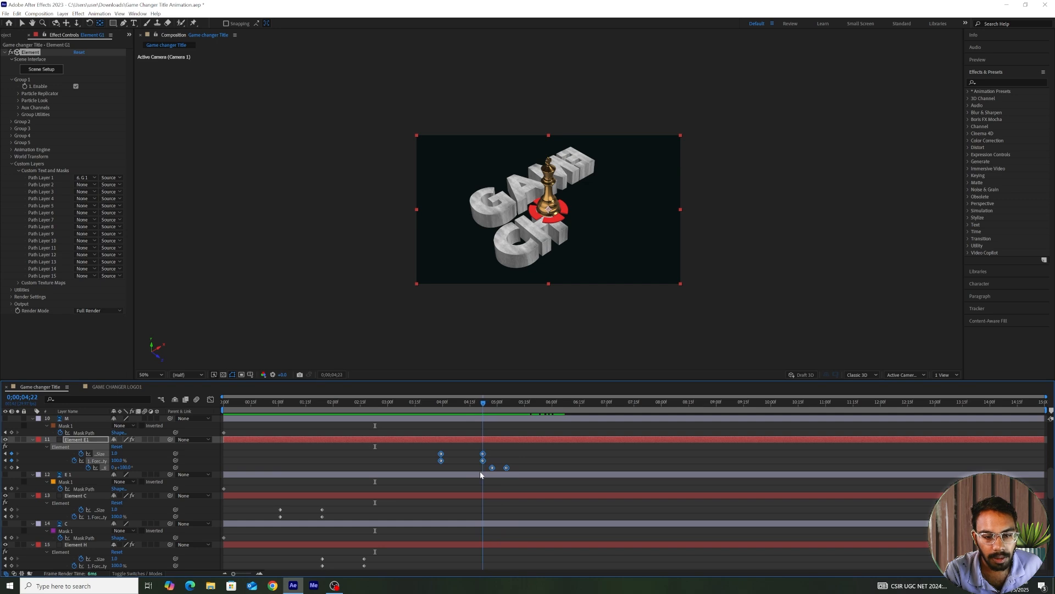
scroll(493, 495, "down", 5)
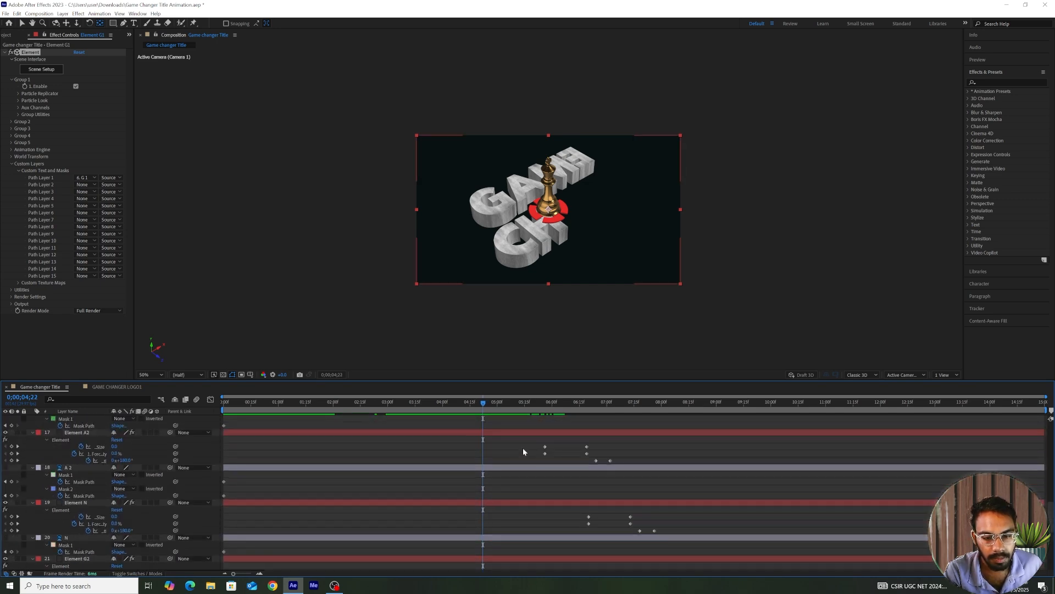
left_click_drag(523, 448, 623, 465)
left_click_drag(580, 509, 707, 545)
scroll(628, 526, "down", 2)
left_click(347, 491)
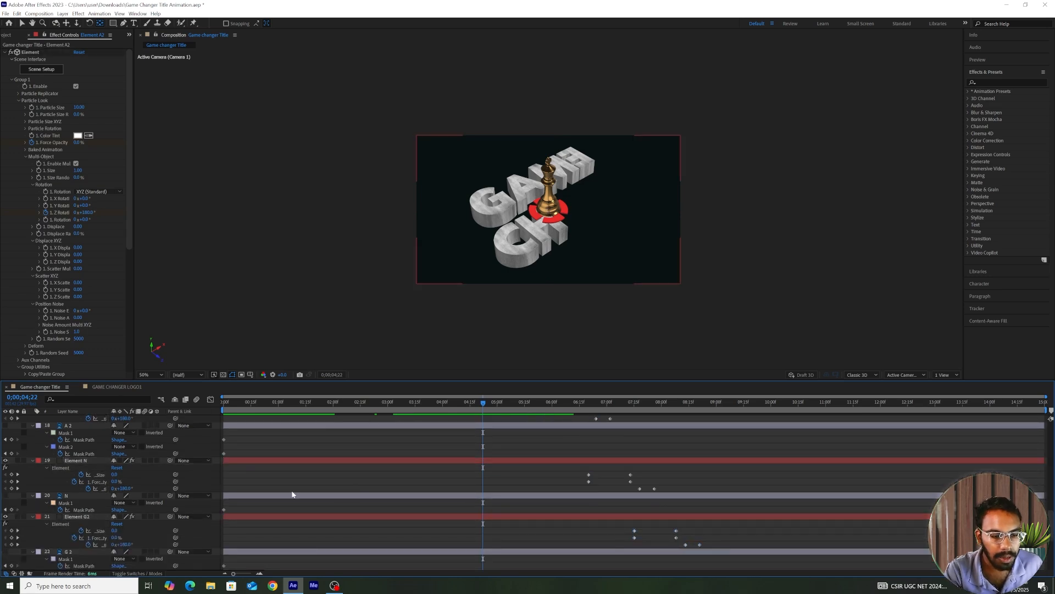
Collapse the displayed keyframes of all layers and clear the selection
left_click(67, 497)
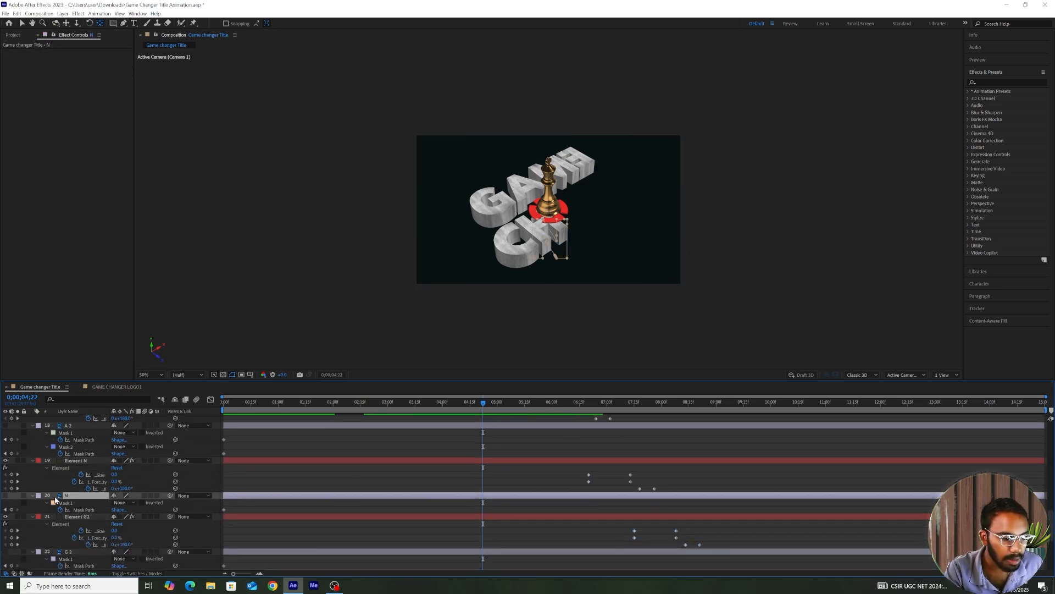
key("ctrl+a")
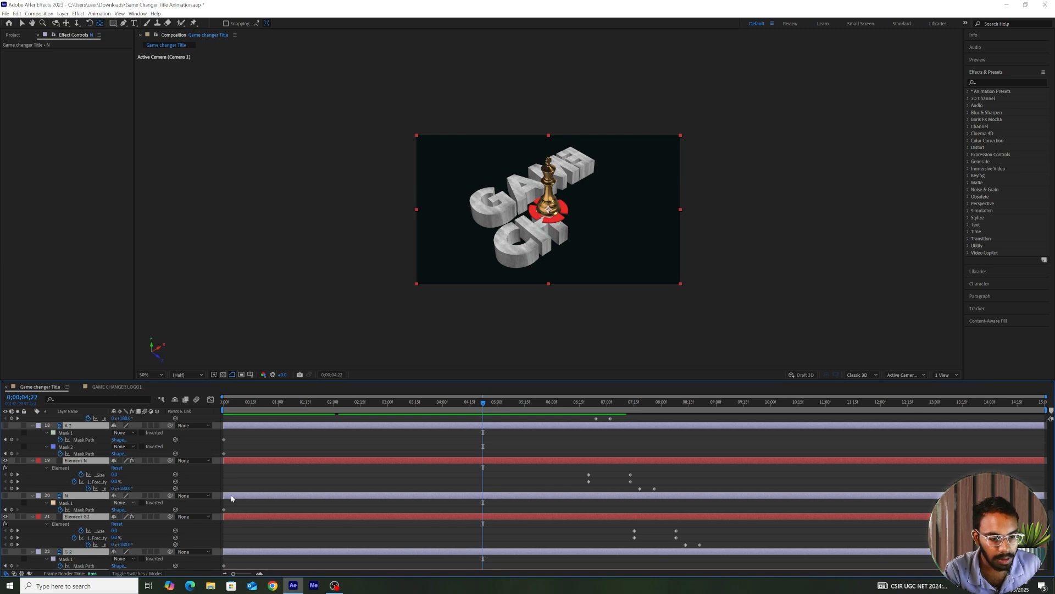
key("u")
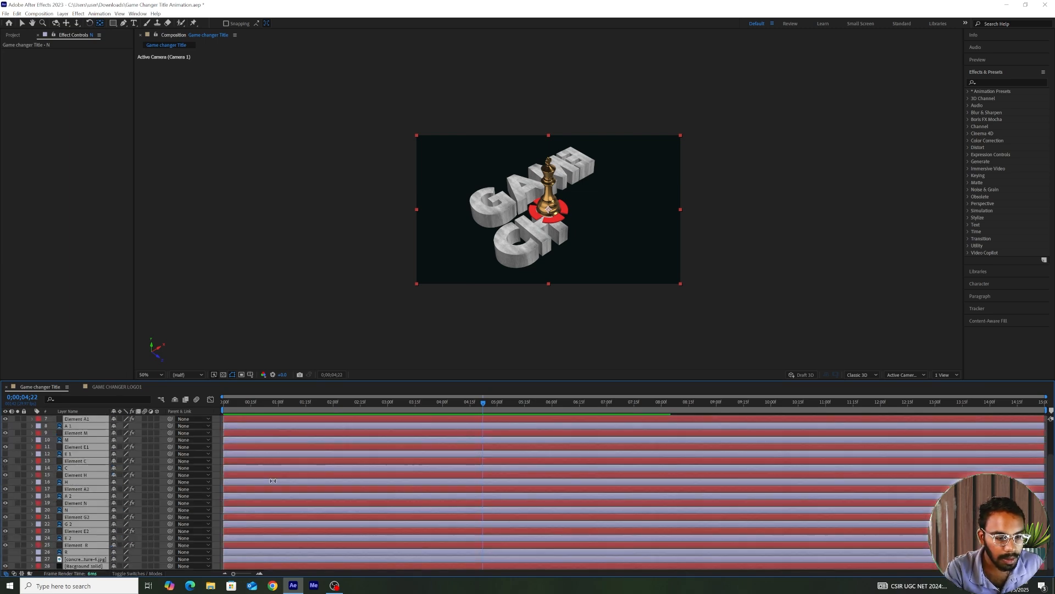
left_click(216, 476)
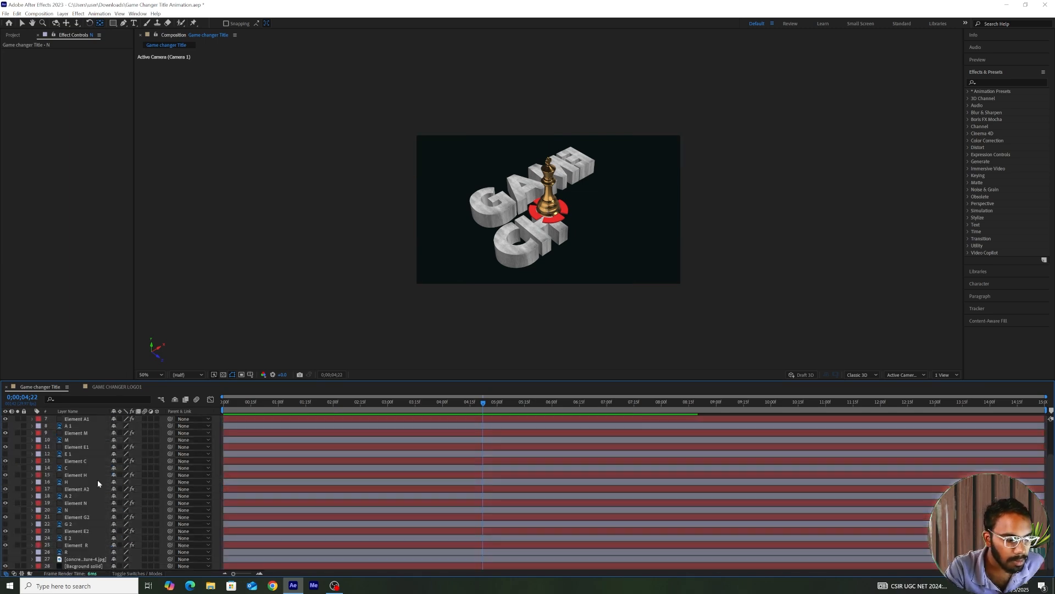
Mark all the single-letter text layers, starting with G 1, A 1, M and E 1, as shy
left_click(65, 426)
left_click(70, 439, "ctrl")
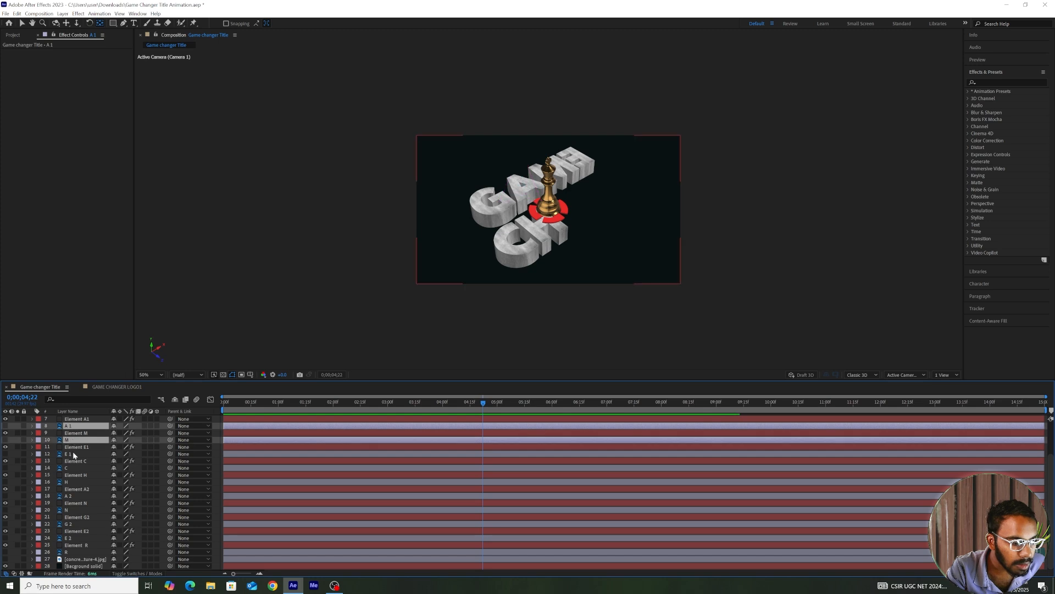
left_click(73, 453, "ctrl")
left_click(72, 467, "ctrl")
left_click(72, 482, "ctrl")
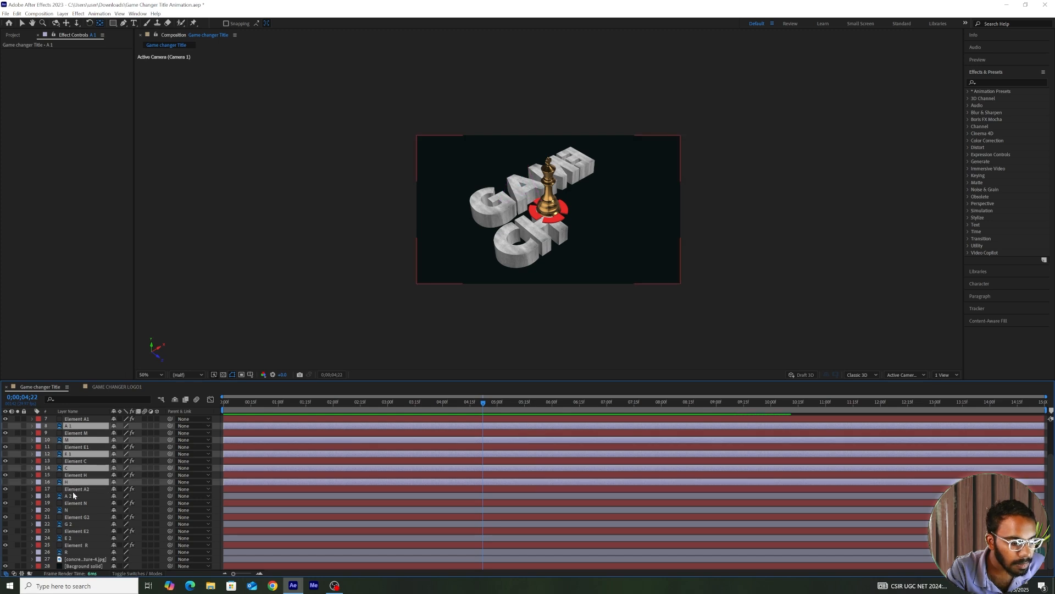
left_click(74, 495, "ctrl")
left_click(73, 509, "ctrl")
left_click(75, 524, "ctrl")
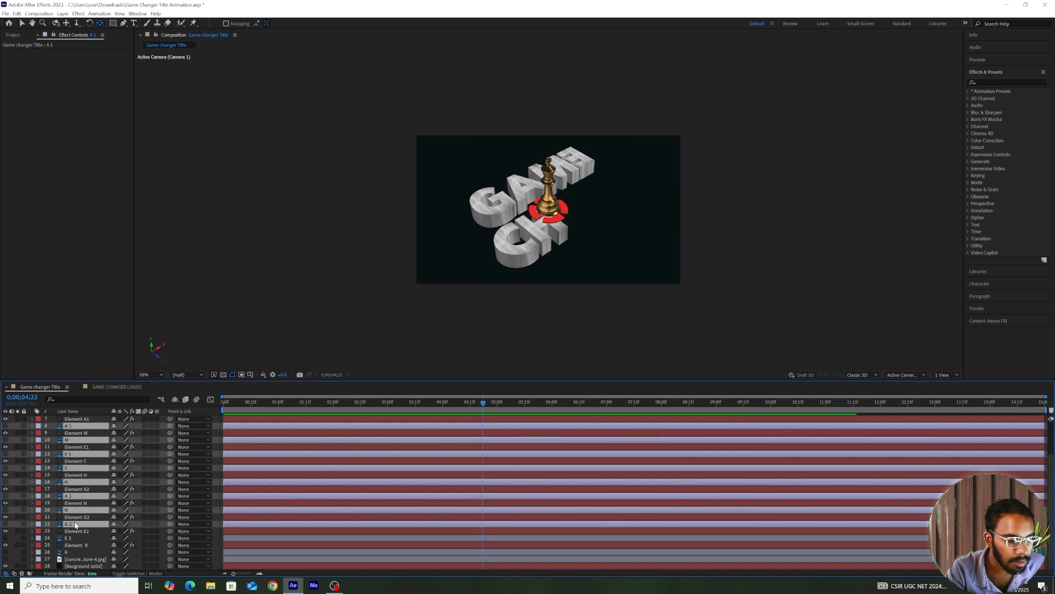
scroll(75, 524, "up", 2)
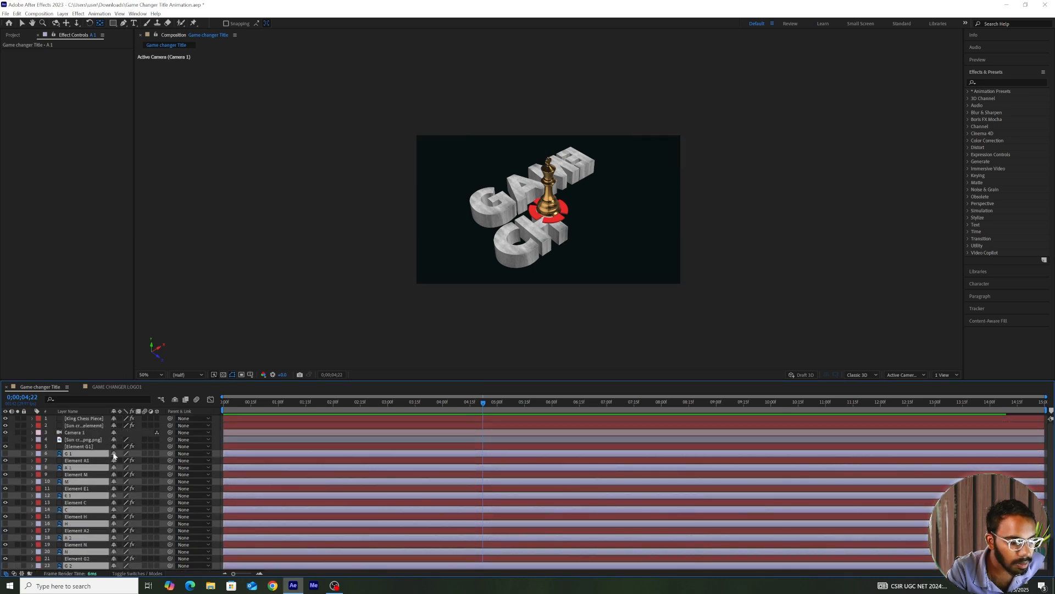
left_click(114, 454)
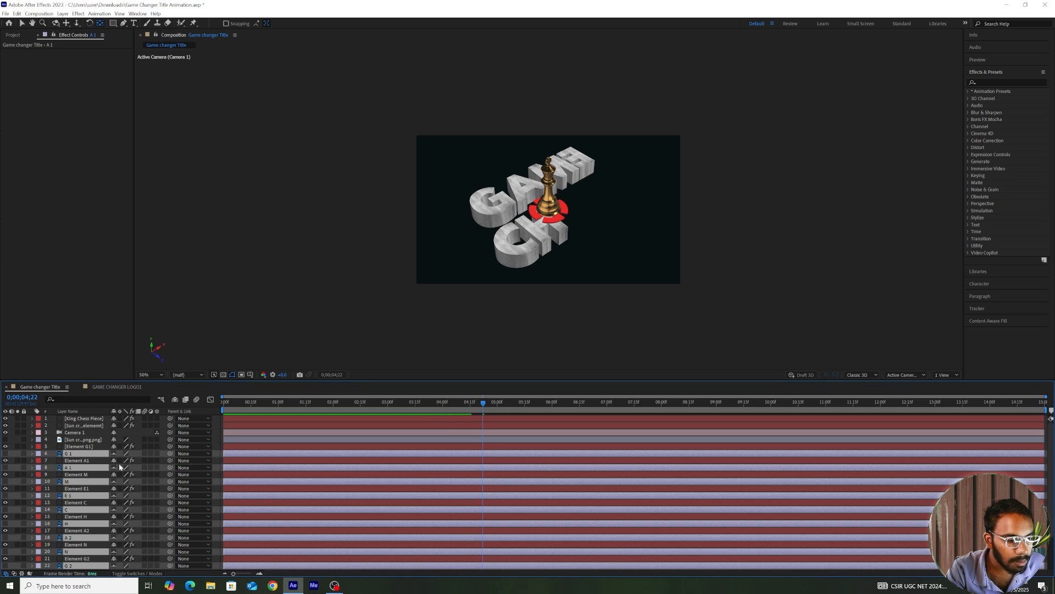
Hide the shy text layers in the timeline so only the Element, camera, image and background layers are listed
left_click(175, 401)
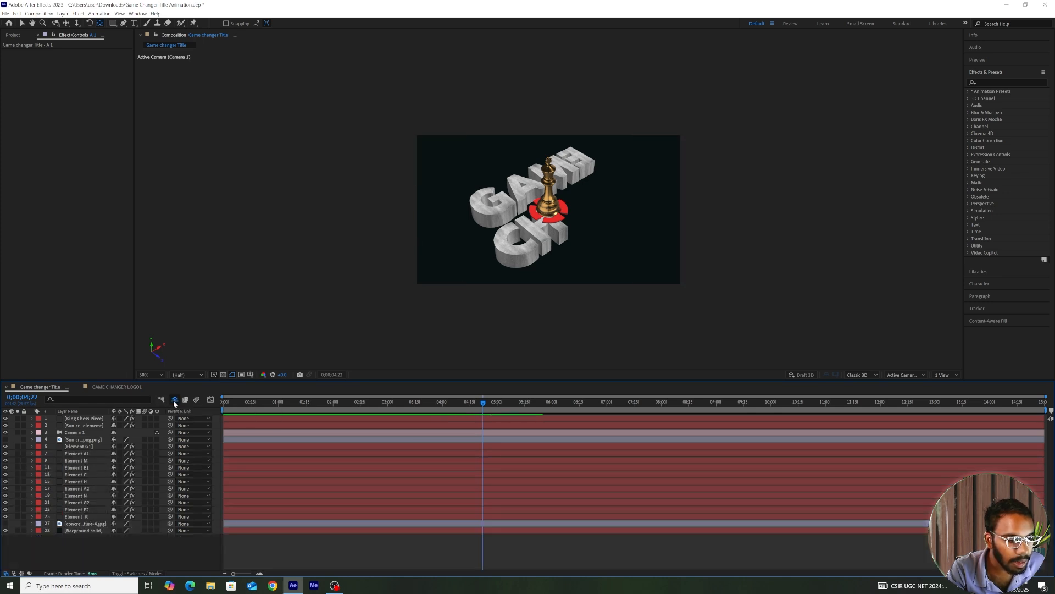
left_click(175, 400)
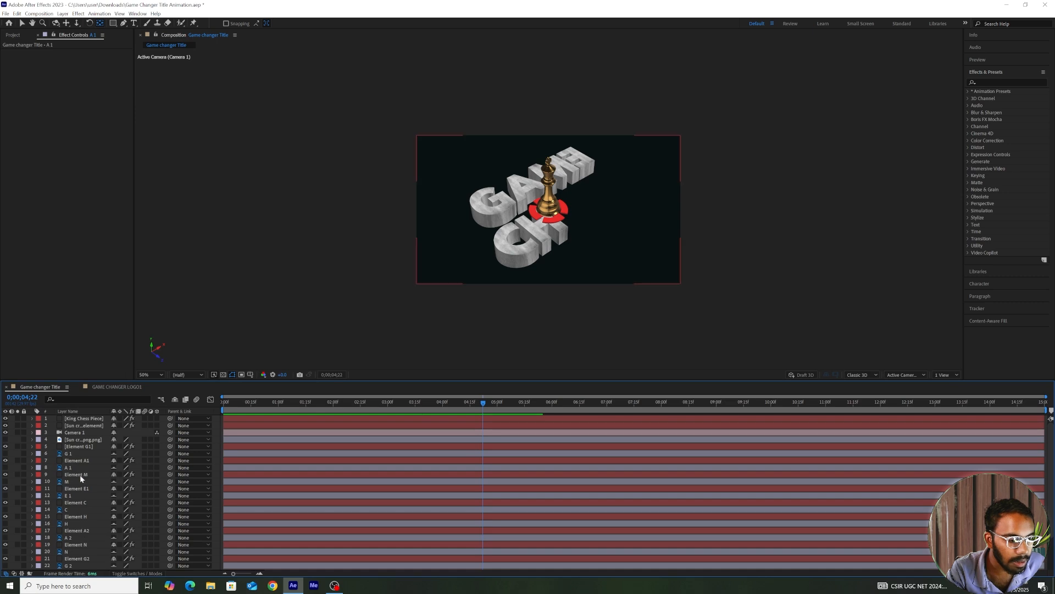
left_click(174, 400)
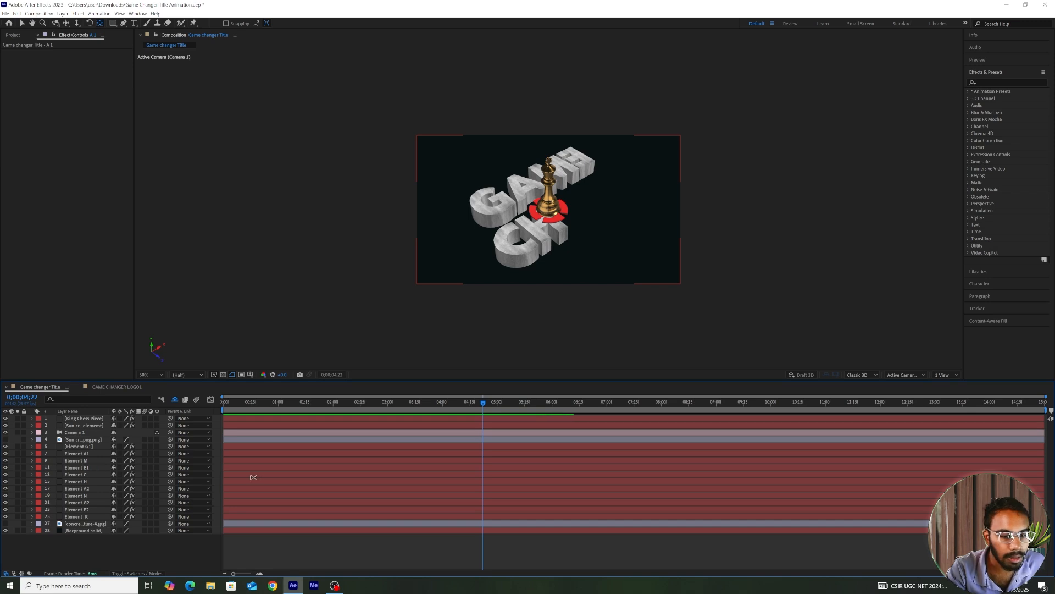
Display the keyframes of all letter Element layers, from Element G1 down to the last letter
left_click(310, 448)
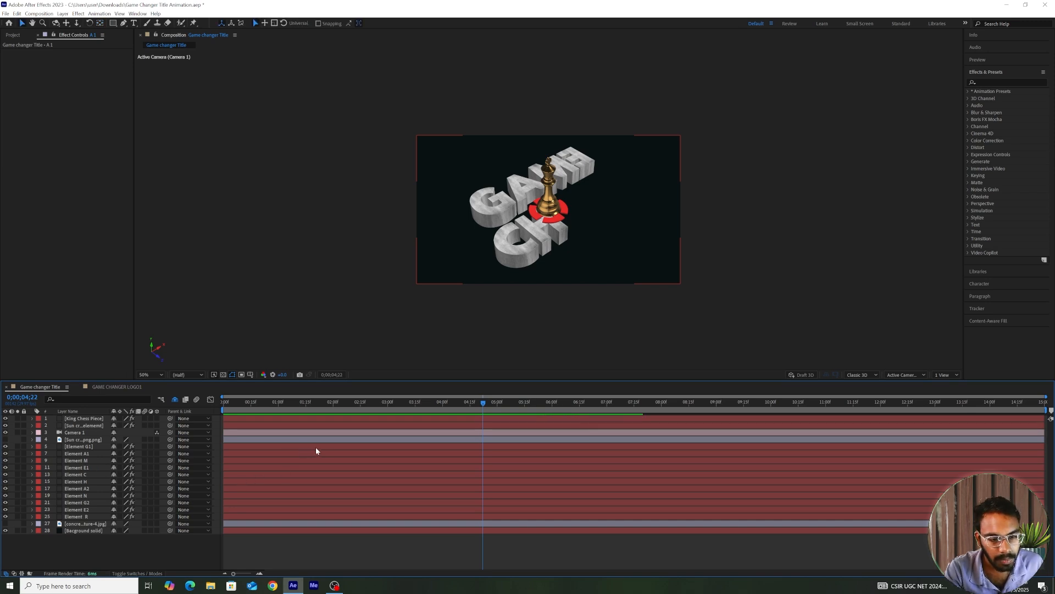
left_click(331, 516, "shift")
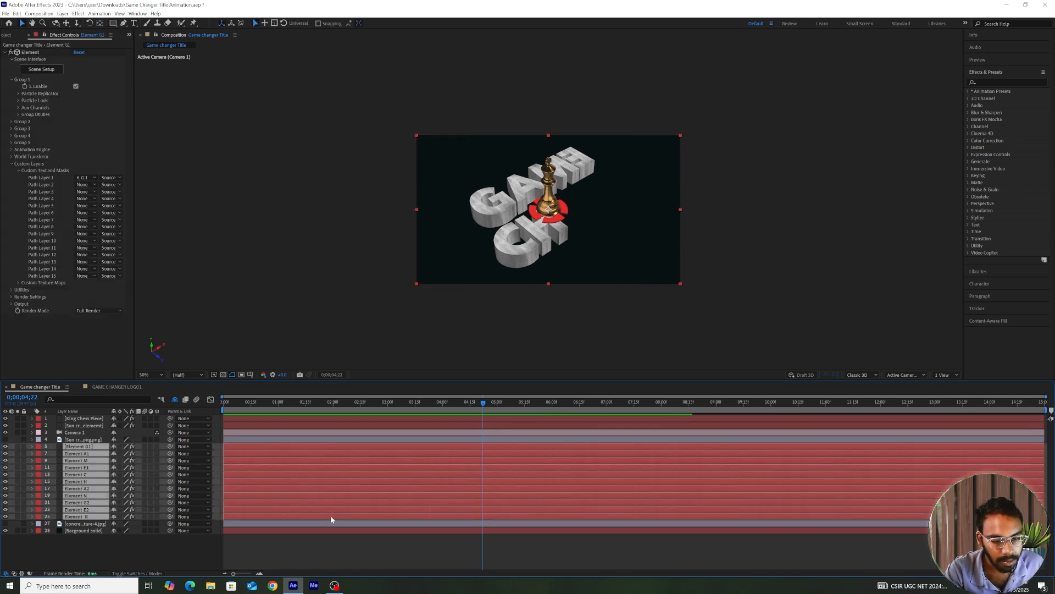
key("u")
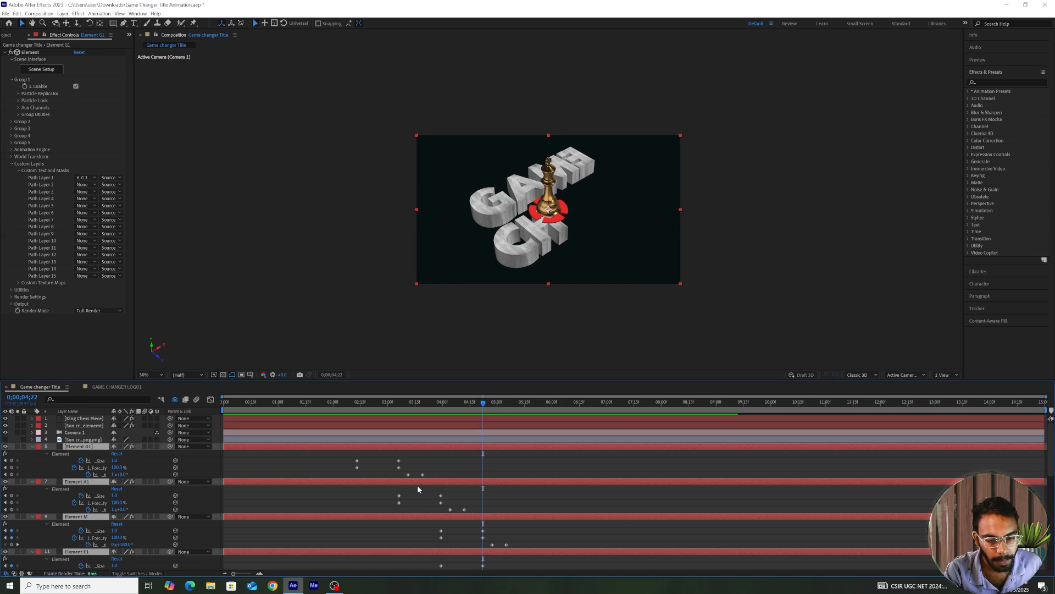
Shift the rotation keyframes of the letter layers, except Element H, later together so that Element G1's rotation ends at about 8 seconds
left_click_drag(434, 467, 516, 542)
scroll(517, 539, "down", 2)
left_click_drag(673, 519, 627, 539)
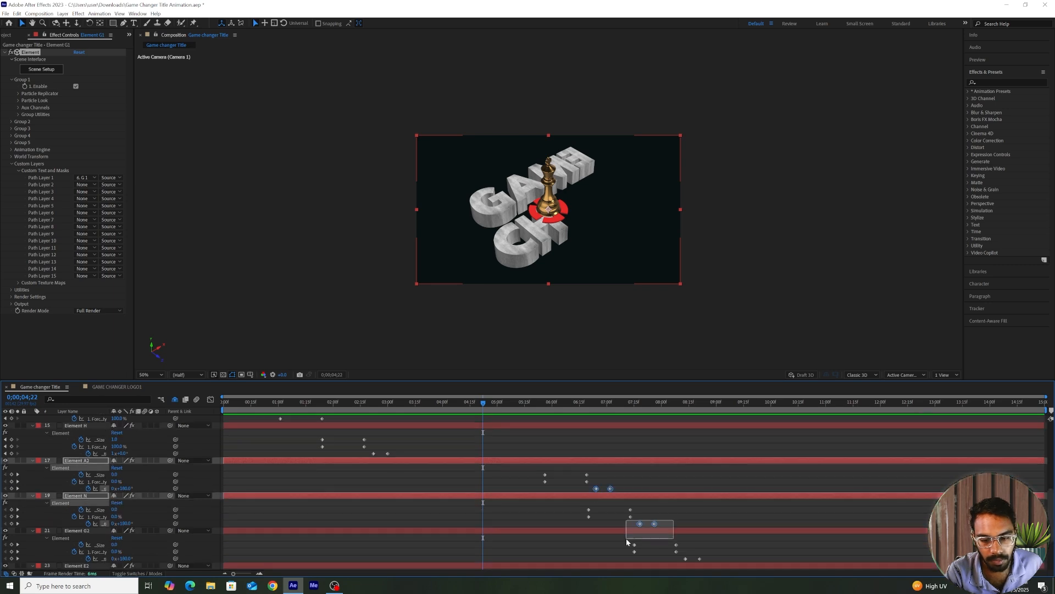
scroll(637, 536, "down", 3)
left_click_drag(681, 490, 723, 497)
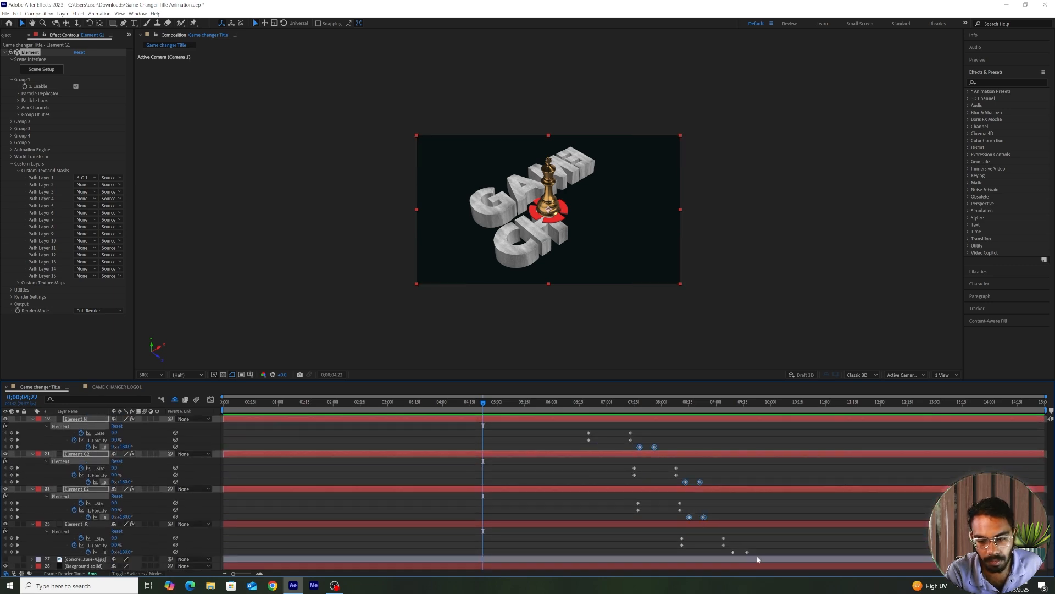
scroll(423, 484, "up", 5)
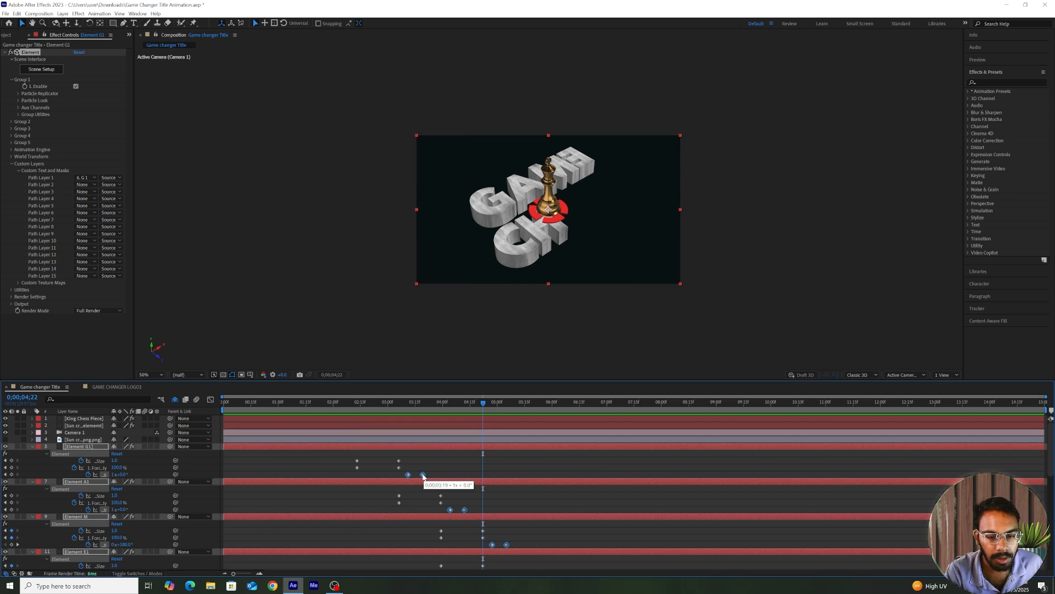
left_click_drag(423, 476, 664, 474)
Shift Element H's rotation keyframes later so they line up in time with Element E1's rotation keyframes
scroll(730, 542, "down", 10)
scroll(730, 542, "up", 10)
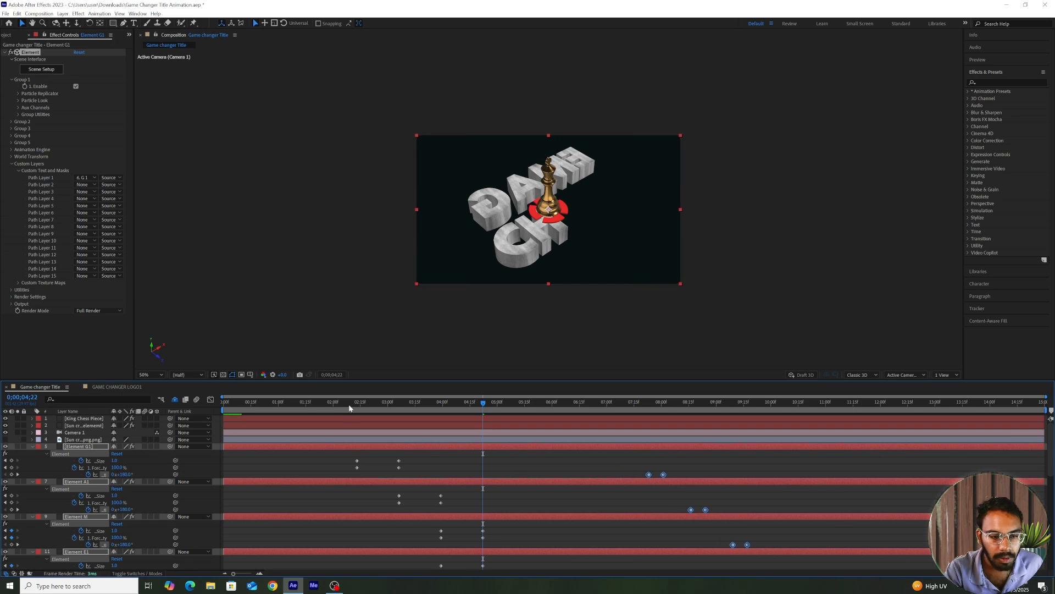
left_click_drag(349, 408, 437, 423)
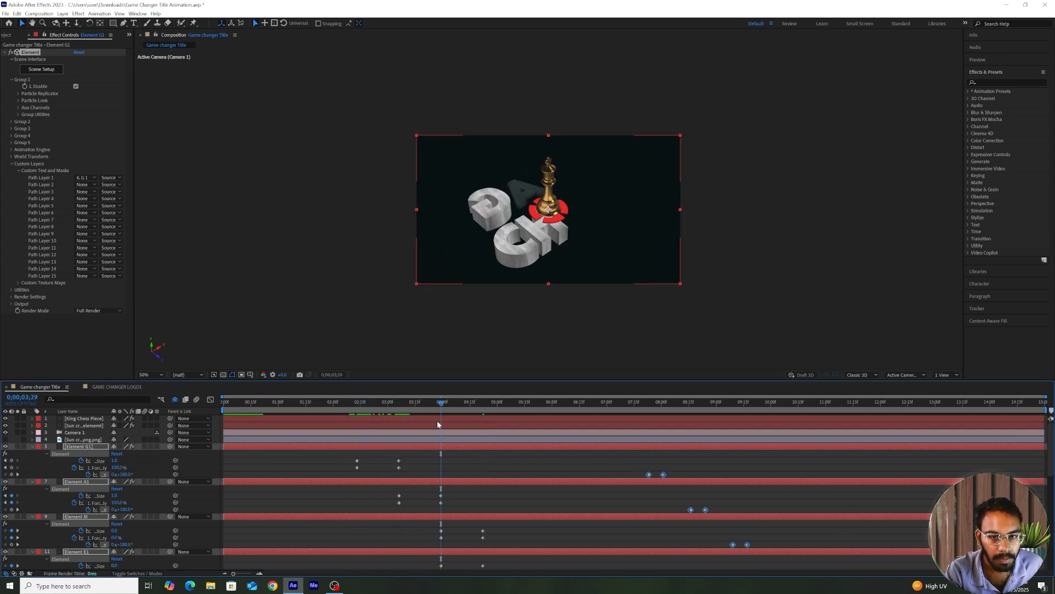
scroll(422, 448, "down", 6)
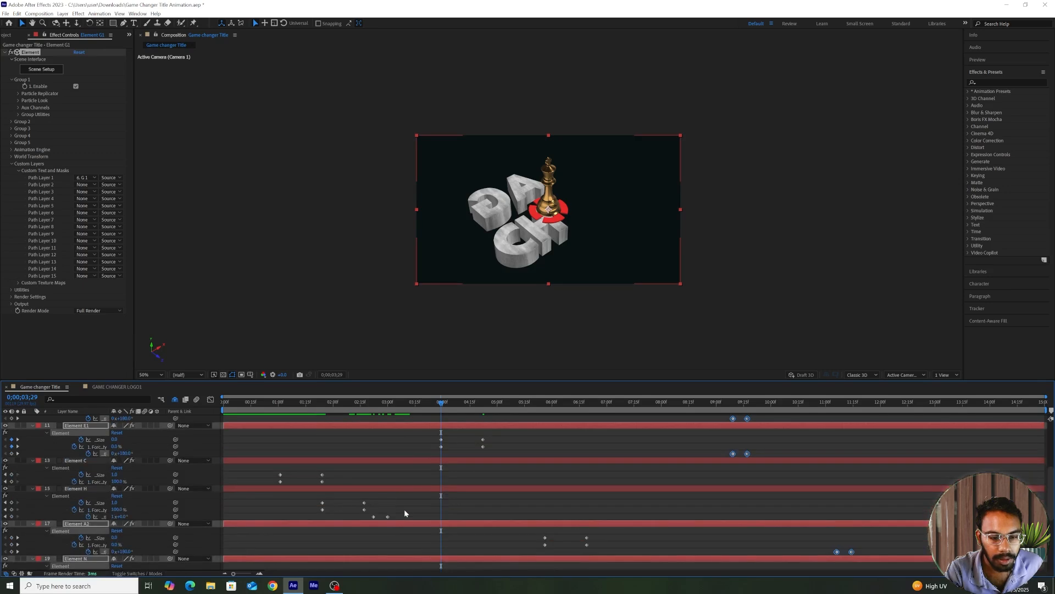
left_click_drag(404, 513, 741, 517)
Move Element H's size and force opacity keyframes slightly earlier so they end where Element G1's begin, at about 2.4 seconds
scroll(346, 460, "up", 6)
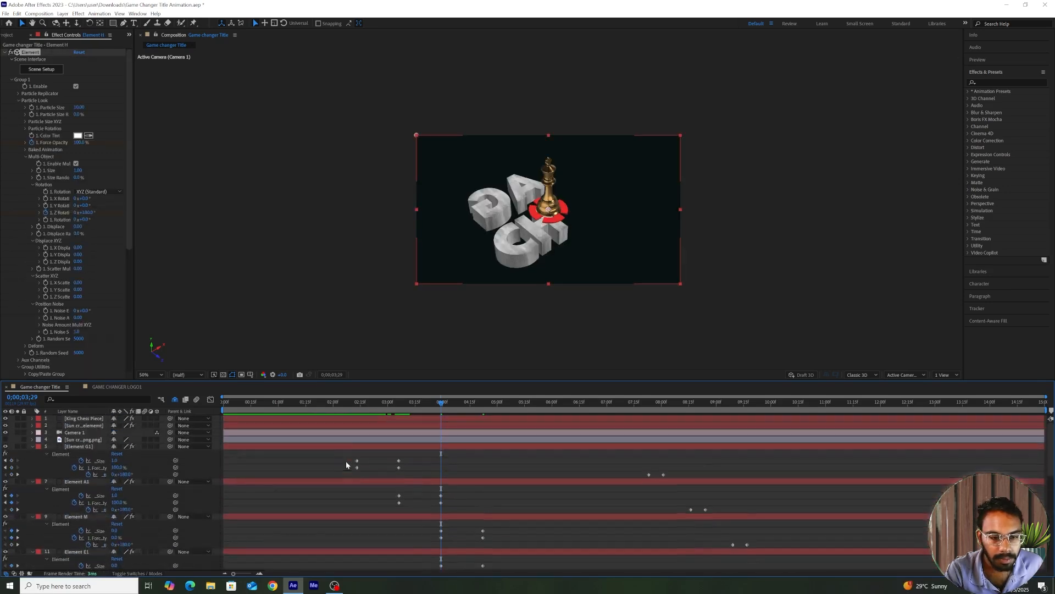
left_click_drag(352, 410, 405, 443)
scroll(368, 475, "down", 5)
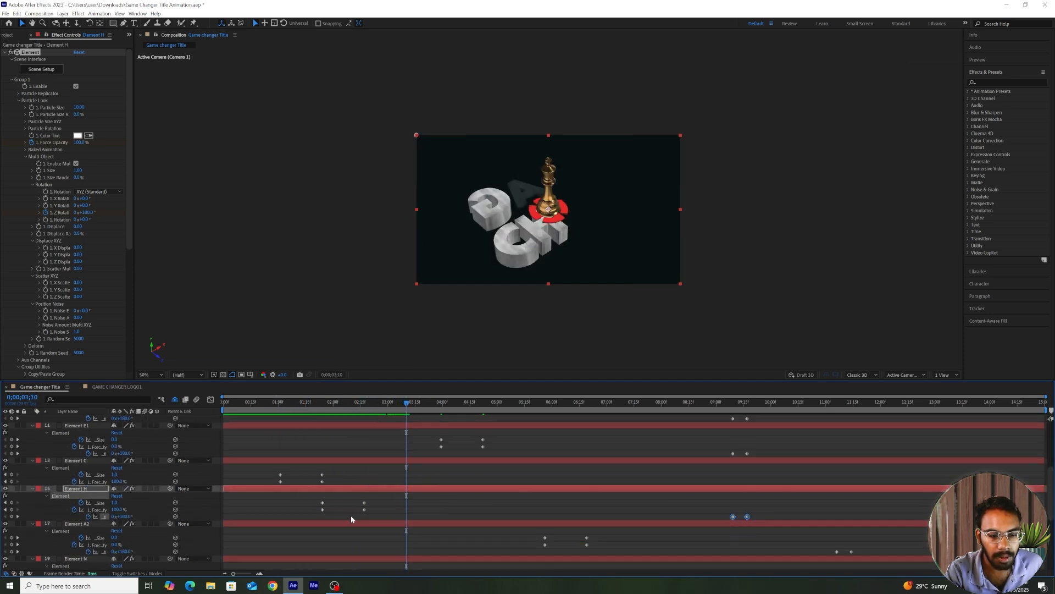
left_click_drag(379, 516, 355, 509)
left_click_drag(407, 441, 428, 444)
scroll(438, 462, "up", 2)
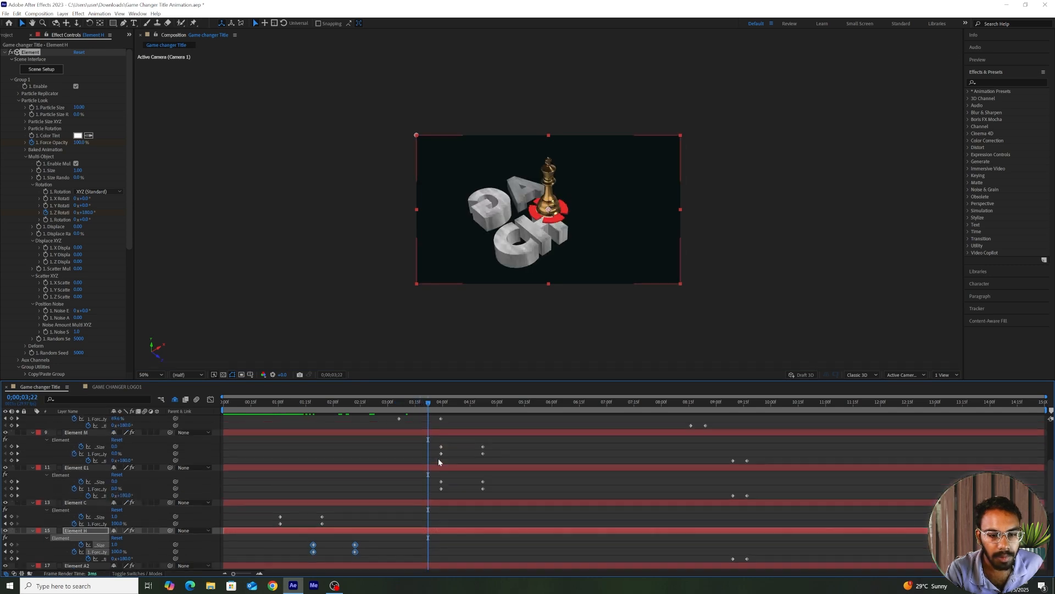
Shift the size and opacity keyframes of Elements A1, M and E1 about half a second earlier, with E1's starting where M's end
scroll(439, 460, "up", 1)
left_click_drag(429, 404, 357, 405)
left_click_drag(387, 427, 504, 521)
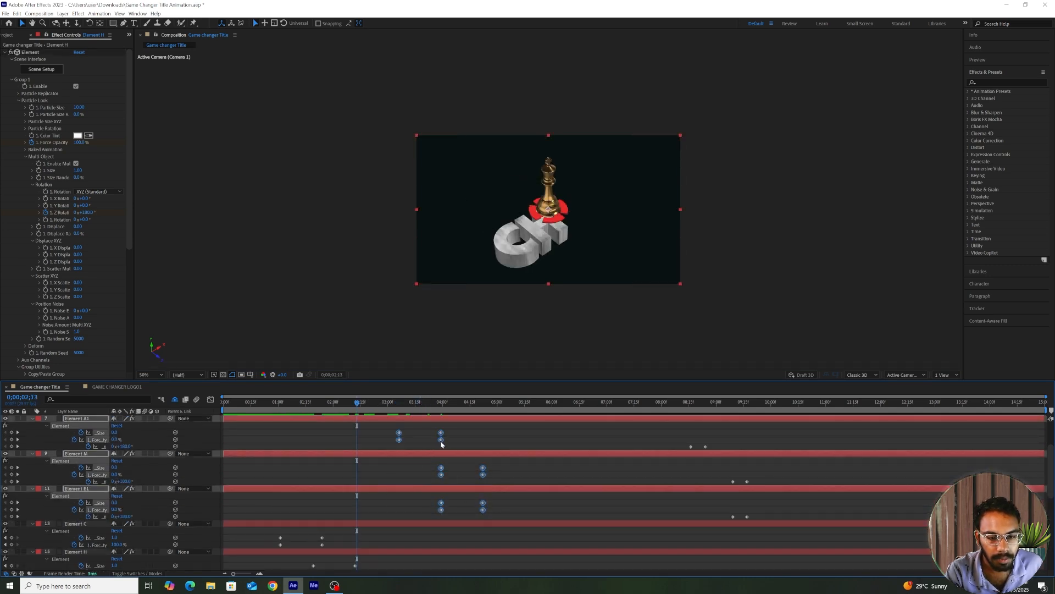
left_click_drag(441, 443, 410, 445)
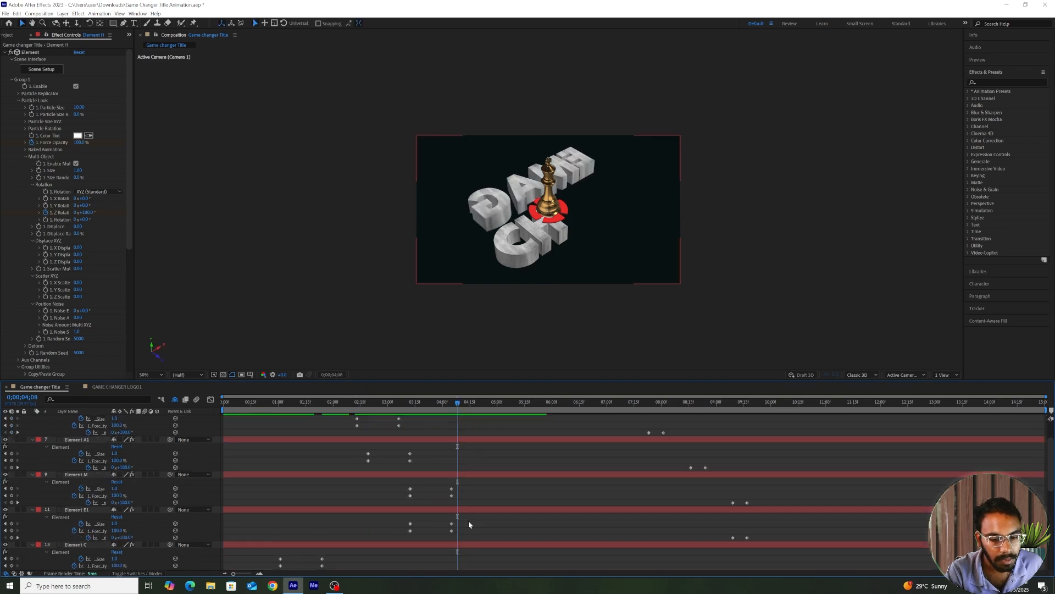
mouse_move(468, 519)
left_mouse_down()
mouse_move(406, 543)
mouse_move(418, 531)
mouse_move(479, 534)
left_mouse_up()
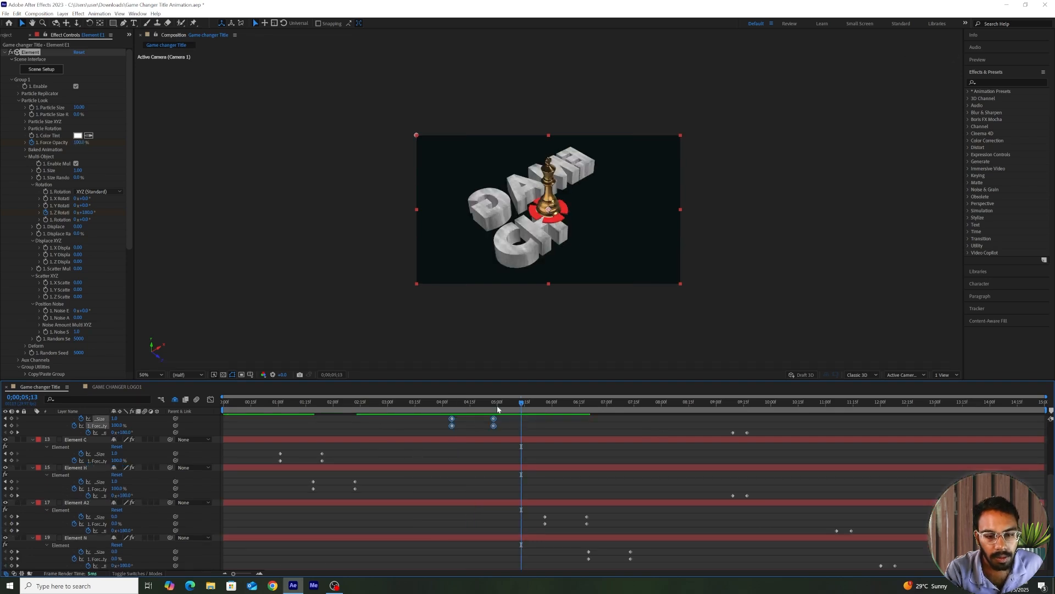
Move the size and opacity keyframes of Elements A2, N, G2, E2 and R earlier so A2's start at 0;00;04;28, and preview the timing
left_click_drag(498, 409, 495, 408)
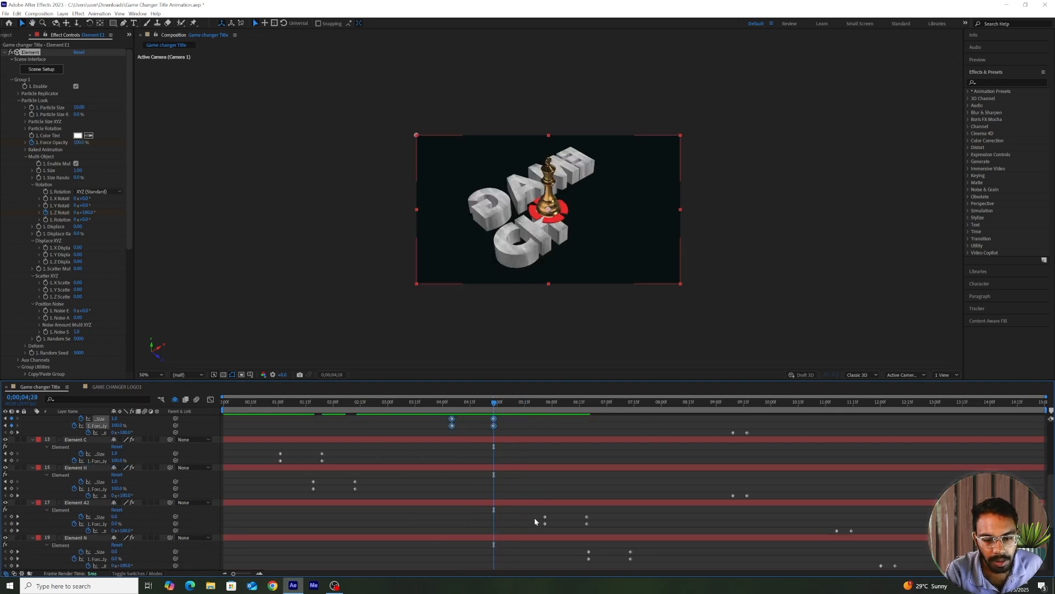
left_click_drag(533, 513, 595, 531)
scroll(618, 524, "down", 1)
scroll(618, 525, "down", 4)
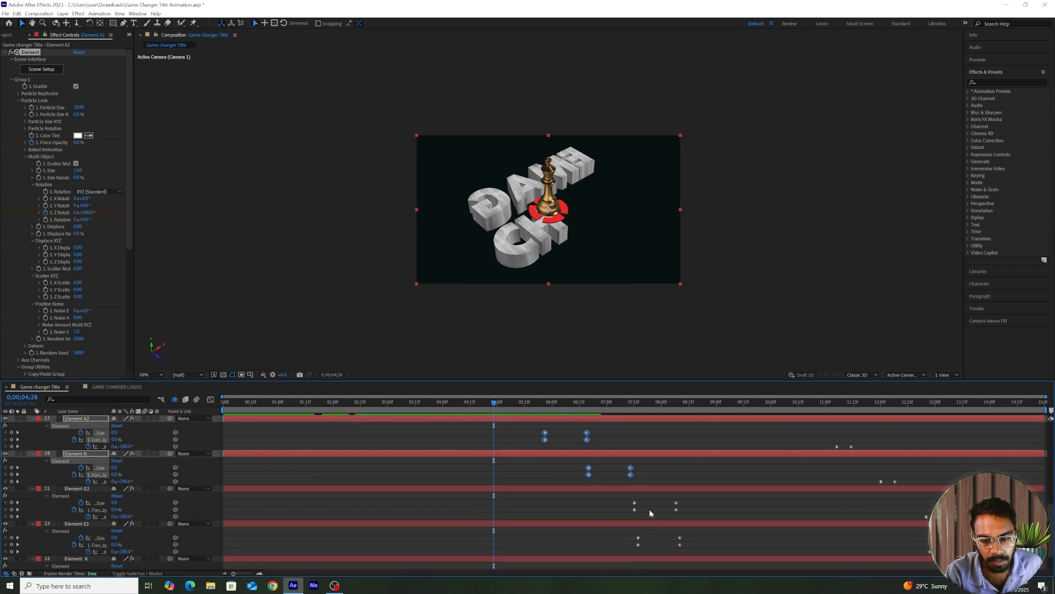
scroll(674, 538, "up", 6)
left_click_drag(544, 552, 495, 553)
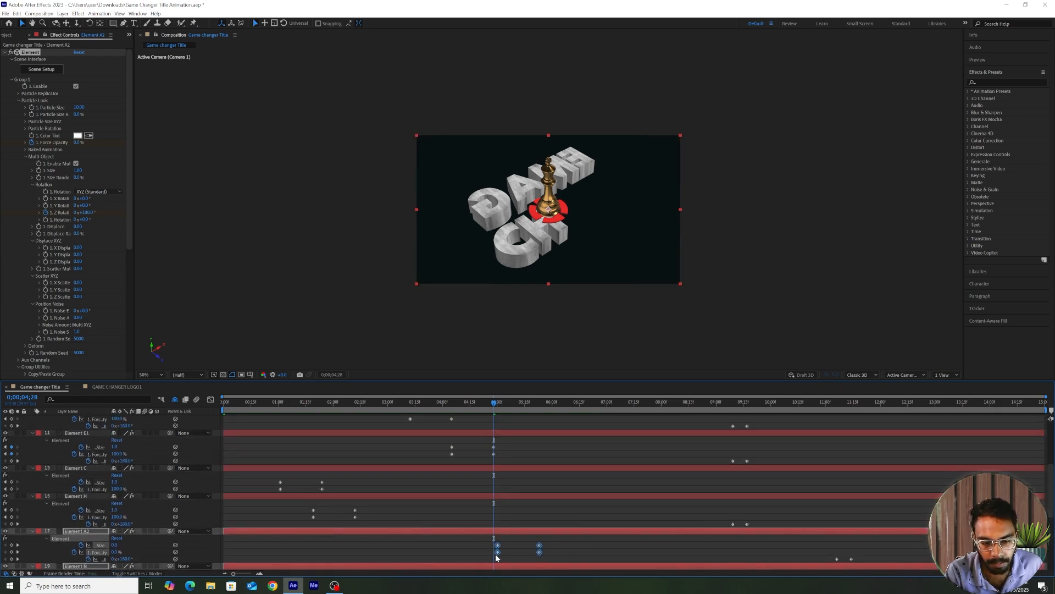
key("space")
scroll(531, 499, "down", 7)
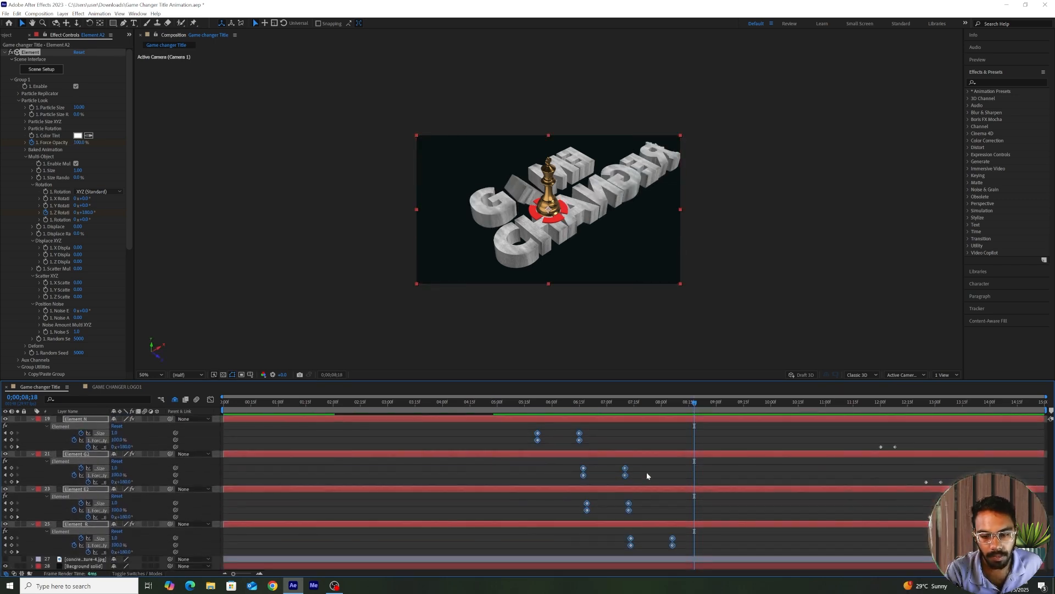
left_click_drag(653, 413, 728, 421)
Move the rotation keyframes of Elements A1, M, E1 and H earlier so each letter starts rotating when the previous one ends
scroll(751, 437, "up", 13)
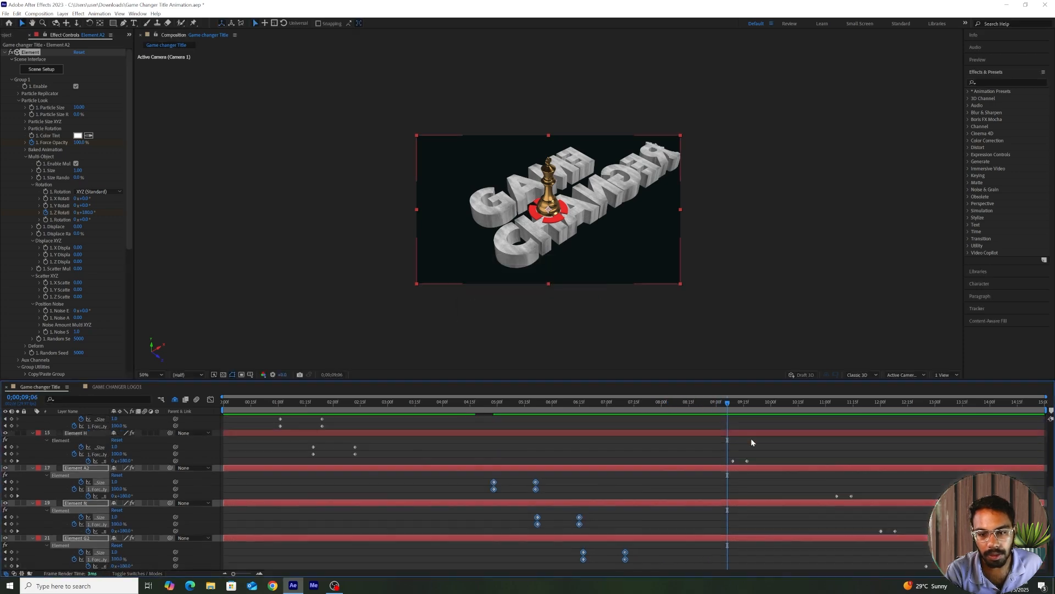
left_click_drag(642, 467, 713, 516)
left_click(664, 406)
left_click_drag(706, 510, 677, 526)
scroll(684, 517, "down", 3)
left_click_drag(721, 475, 708, 516)
left_click(679, 406)
left_click(692, 407)
scroll(714, 506, "down", 3)
left_click(707, 405)
scroll(770, 500, "down", 3)
Move the rotation keyframes of Elements A2 and N earlier so A2 follows directly after H and N directly after A2
left_click_drag(859, 479, 829, 495)
left_click_drag(837, 489, 722, 488)
left_click(722, 406)
left_click(737, 406)
left_click_drag(903, 509, 874, 531)
left_click_drag(882, 523, 738, 536)
Move the rotation keyframes of Elements G2 and E2 earlier so they follow N in sequence, with E2's starting at 0;00;09;27
scroll(770, 533, "down", 3)
left_click_drag(948, 506, 918, 527)
left_click_drag(926, 515, 952, 529)
key("k")
scroll(798, 517, "down", 3)
left_click_drag(929, 517, 766, 517)
left_click(766, 406)
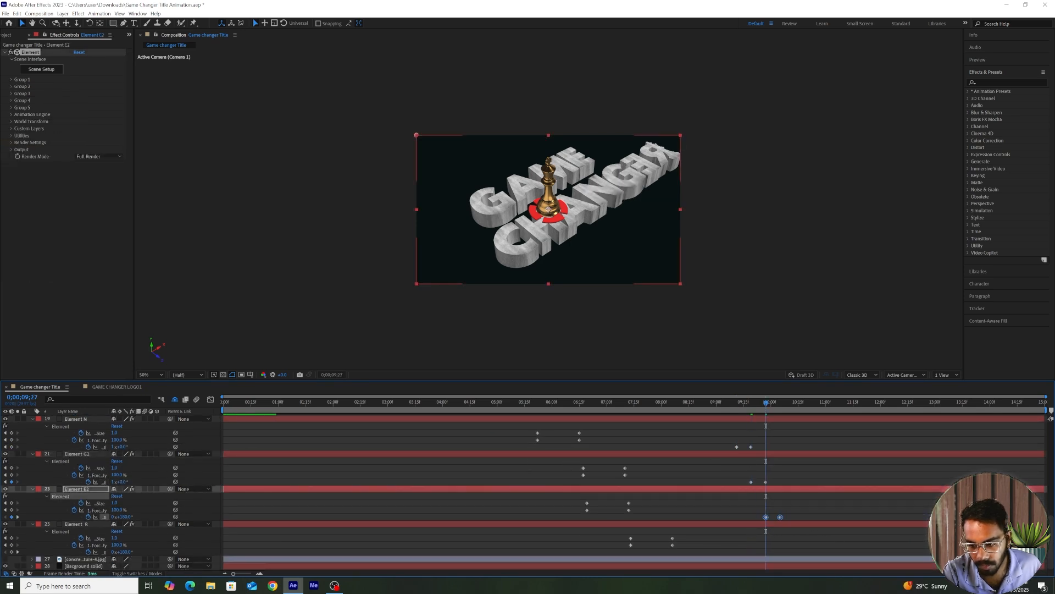
Move Element R's rotation keyframes earlier to start where E2's end, and preview the letter rotations from about 7 seconds
left_click_drag(965, 541, 996, 562)
left_click_drag(973, 552, 780, 552)
left_click(780, 405)
left_click_drag(714, 406, 613, 427)
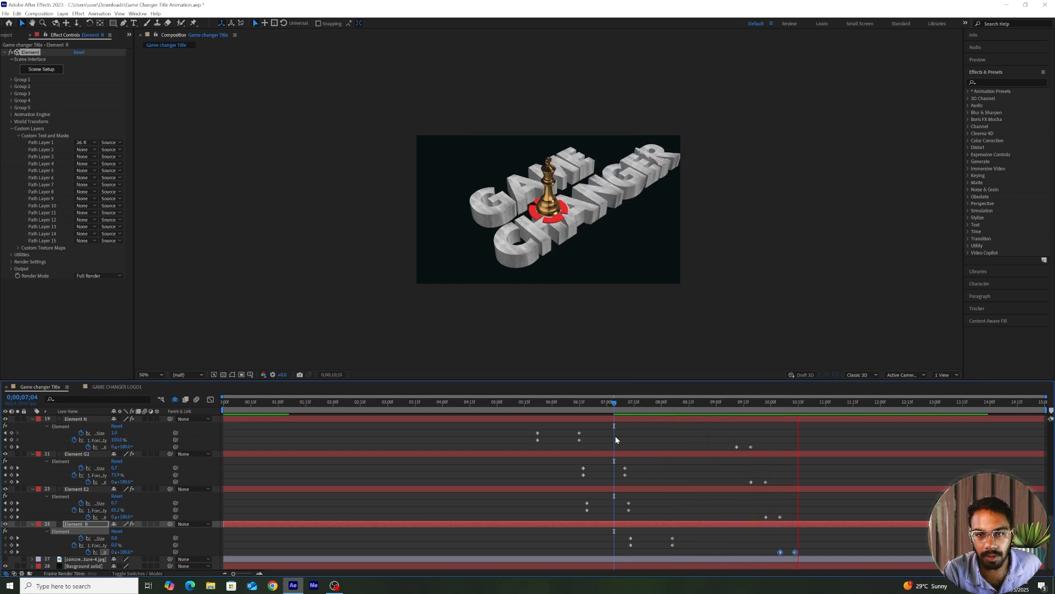
key("space")
Shift the rotation keyframes of all letters from Element G1 to R about 1.5 seconds later together, and preview the result
scroll(674, 461, "up", 3)
scroll(674, 463, "up", 9)
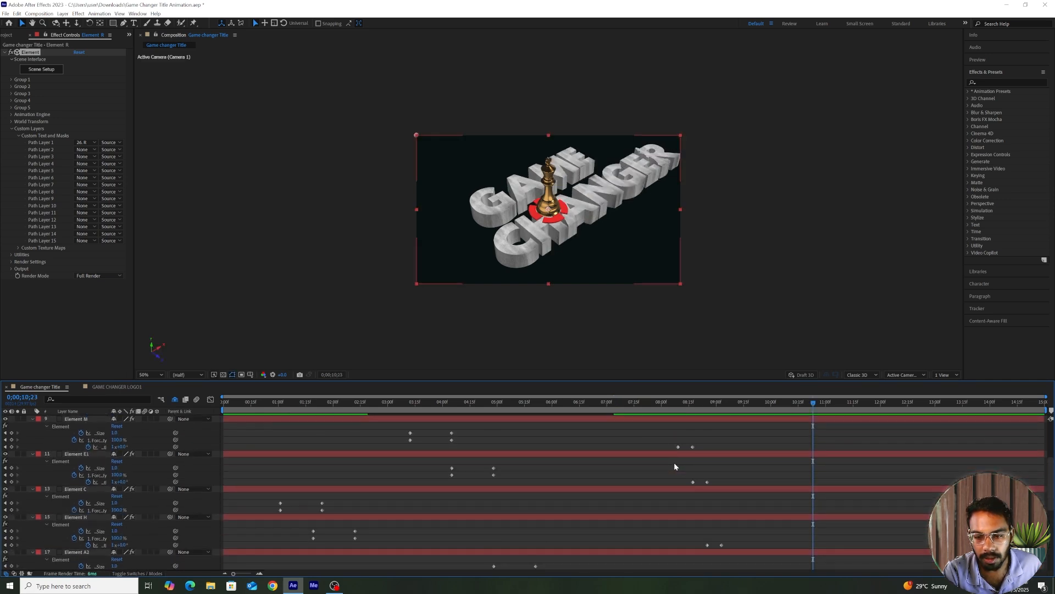
left_click_drag(640, 453, 849, 589)
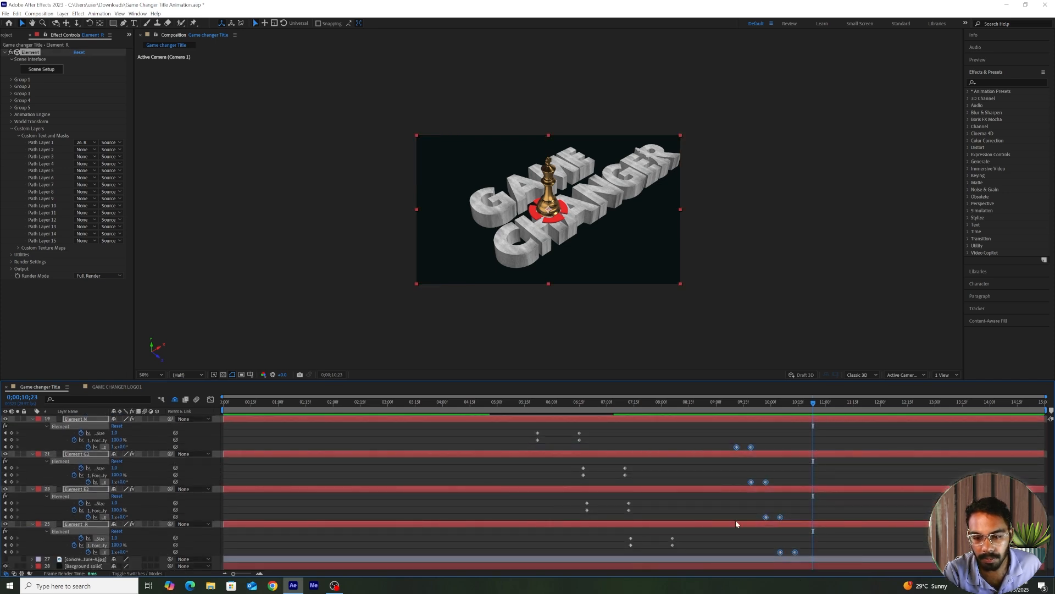
scroll(736, 518, "up", 8)
scroll(697, 446, "up", 3)
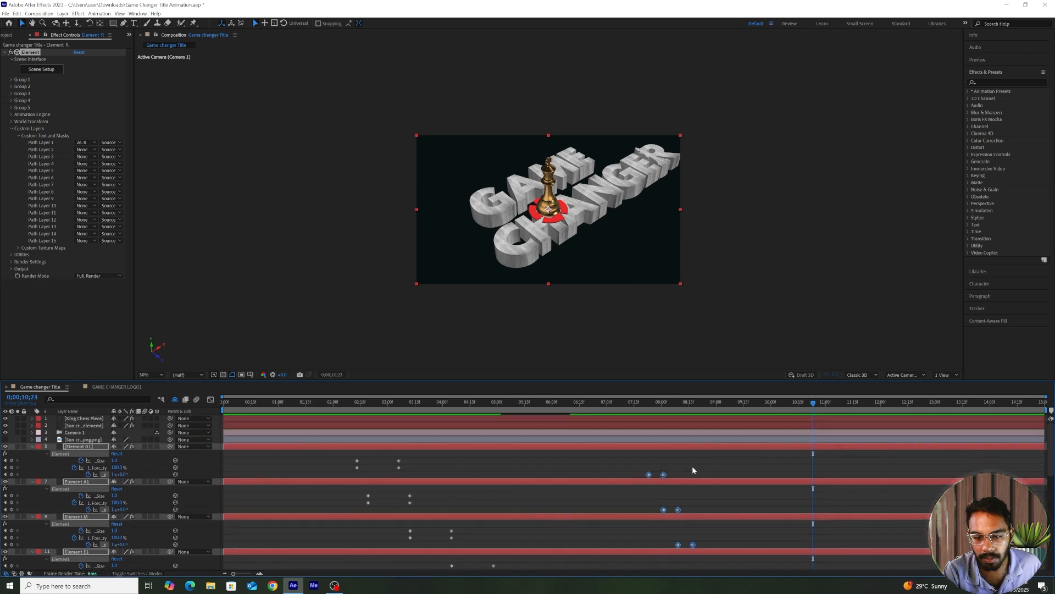
left_click_drag(665, 474, 697, 476)
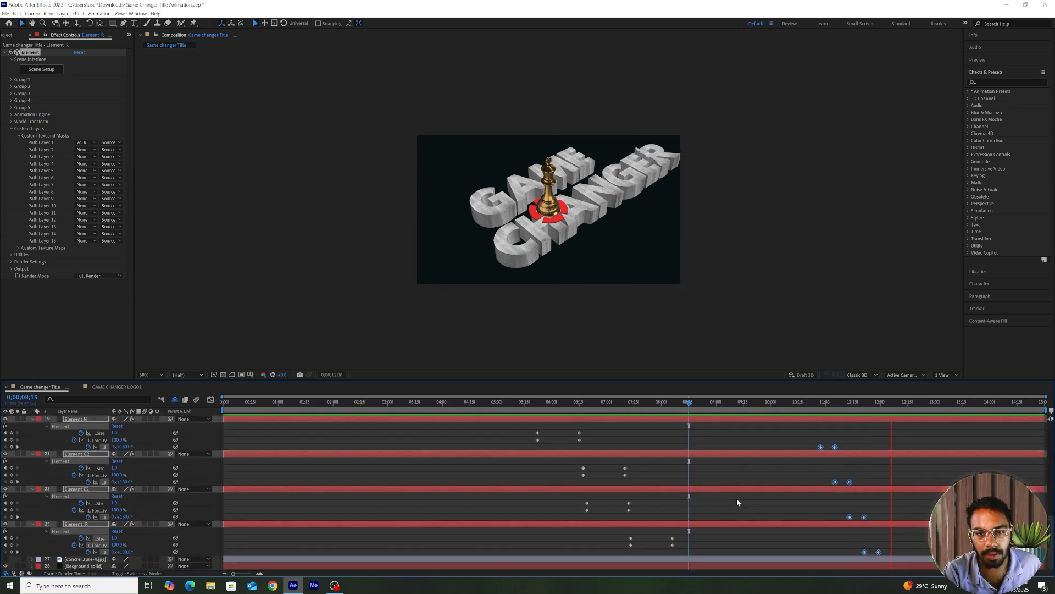
key("space")
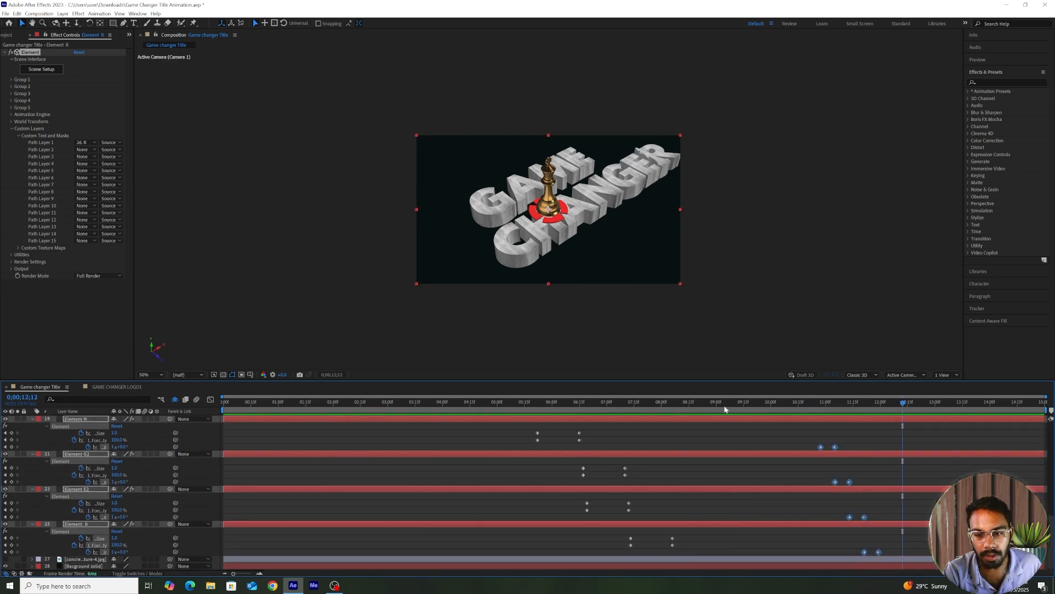
left_click_drag(725, 409, 889, 421)
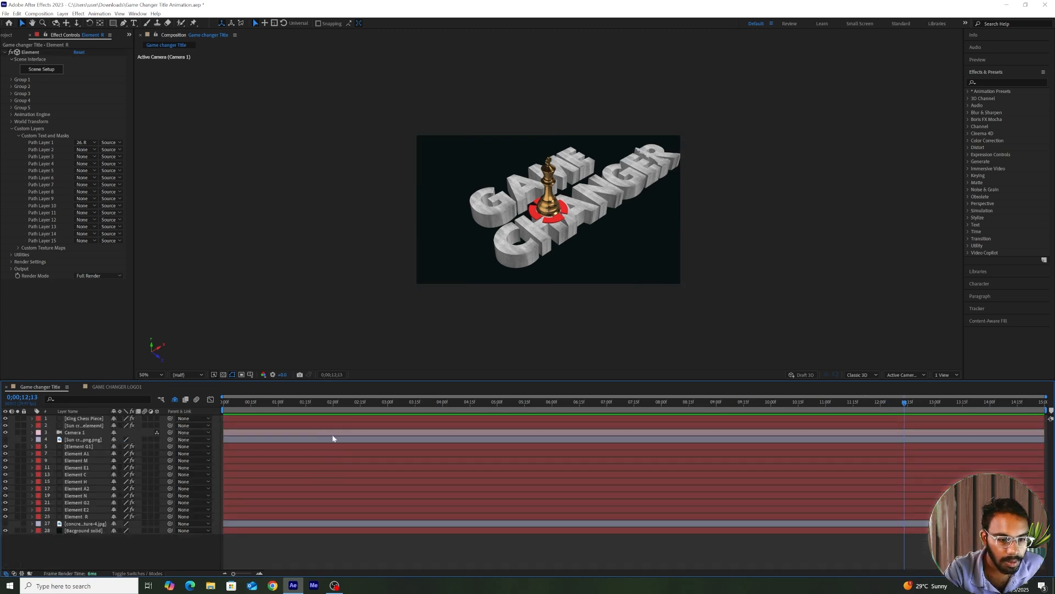
Show Camera 1's keyframes and, at 0;00;08;11, adjust its position, point of interest and zoom (about 2500 pixels) to frame the whole title
left_click(345, 406)
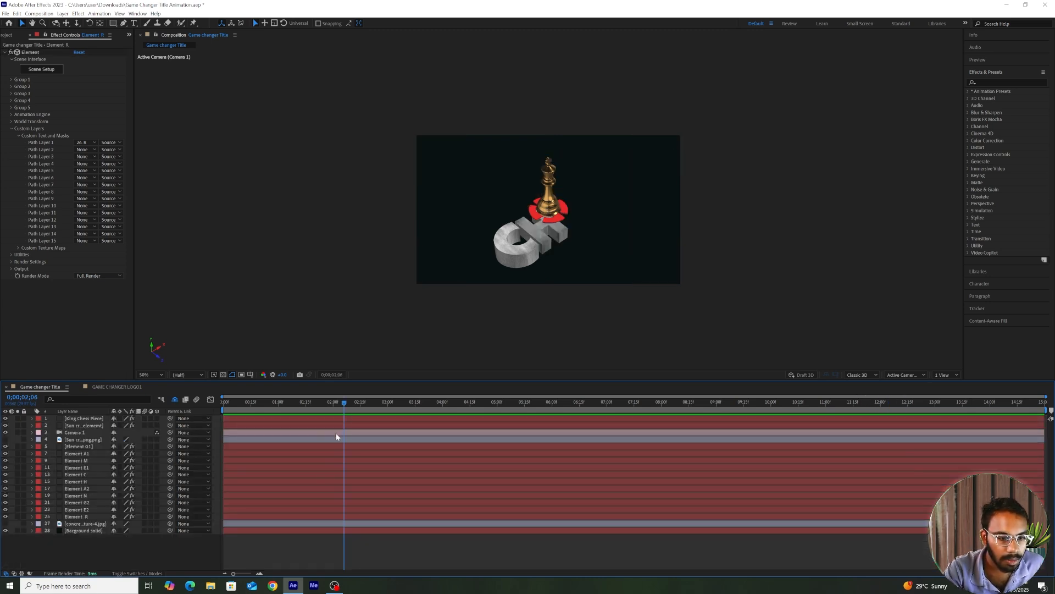
left_click(336, 433)
key("u")
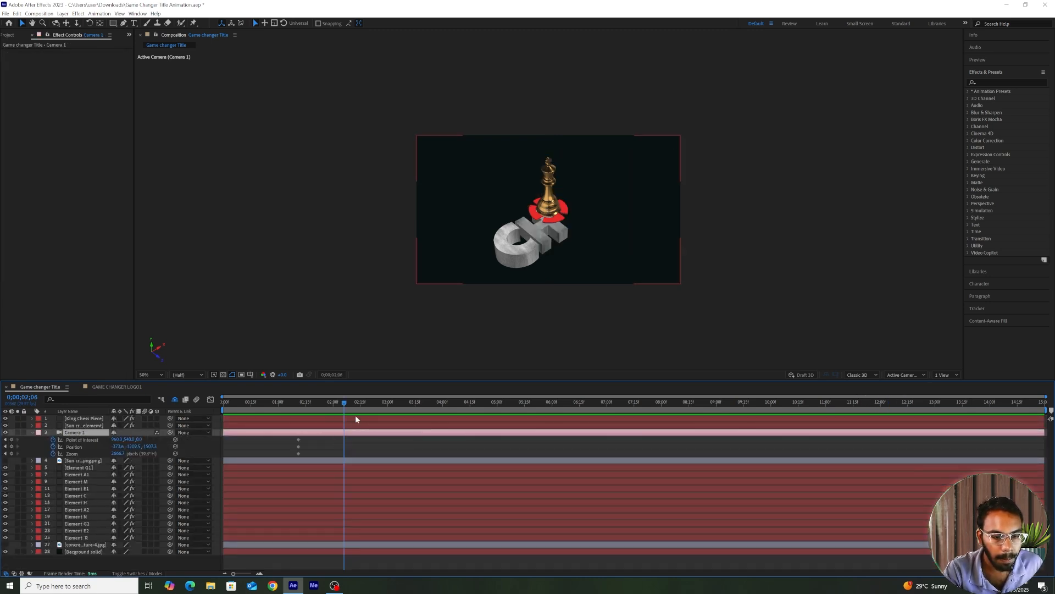
left_click_drag(355, 414, 680, 410)
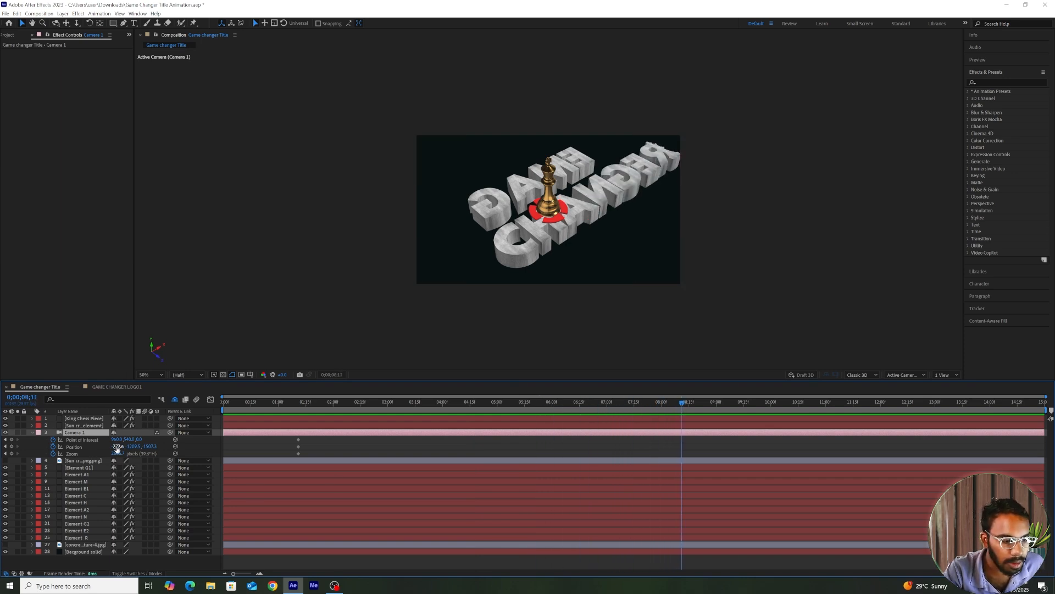
left_click_drag(116, 449, 104, 448)
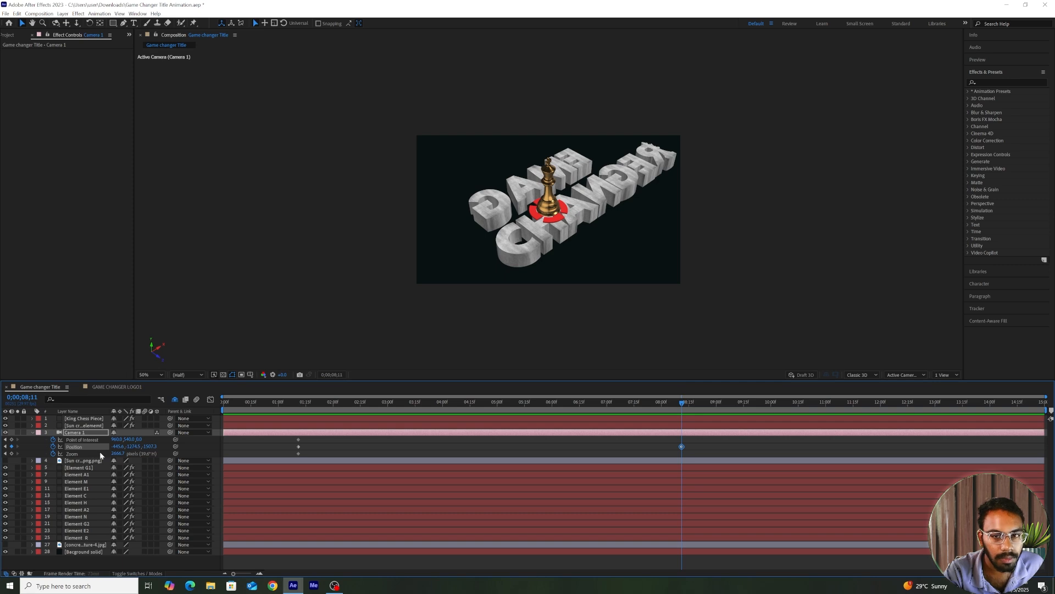
left_click_drag(128, 450, 163, 446)
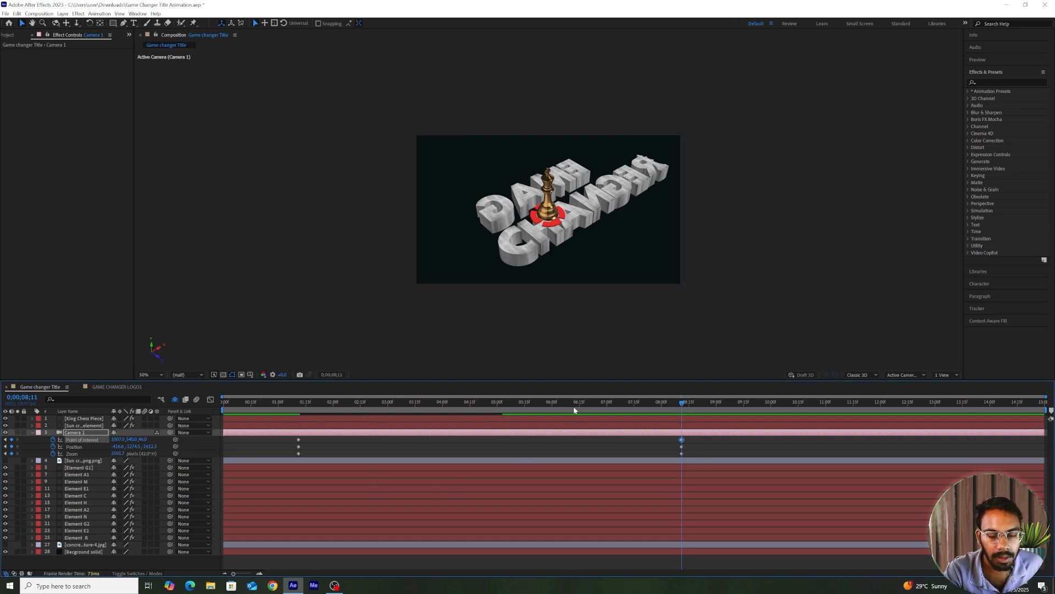
At 0;00;06;01, pull Camera 1's zoom out to about 1789 pixels, adjust its position and point of interest, and preview the move
left_click_drag(566, 411, 554, 411)
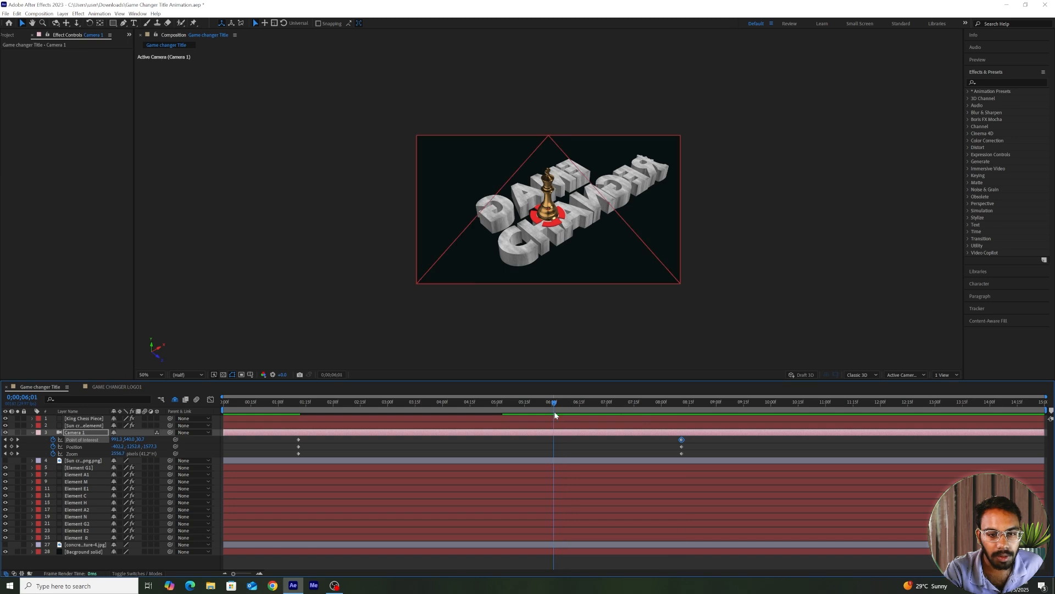
left_click_drag(116, 454, 55, 468)
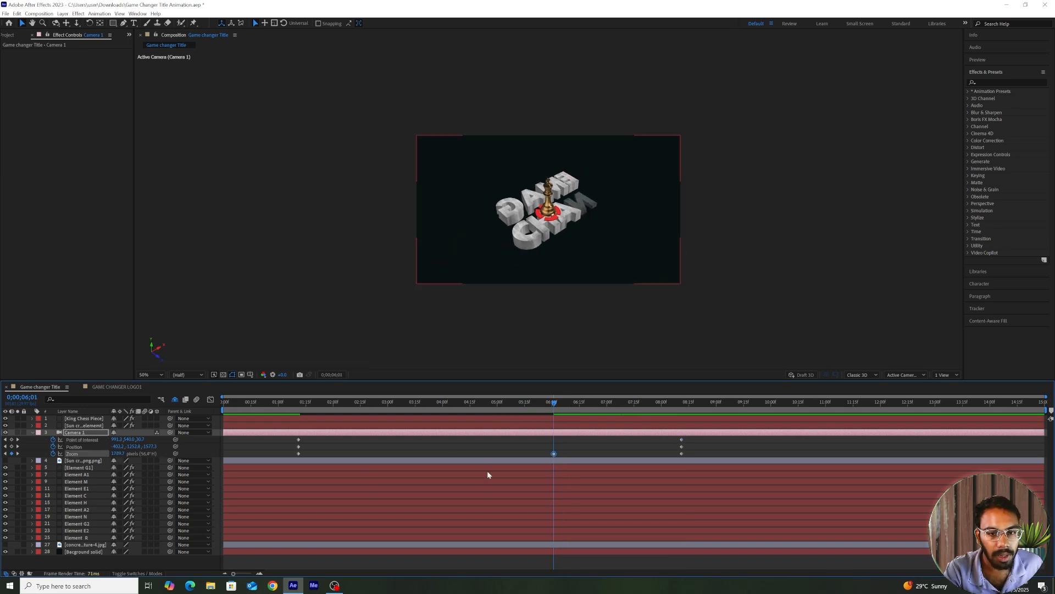
left_click_drag(118, 449, 105, 440)
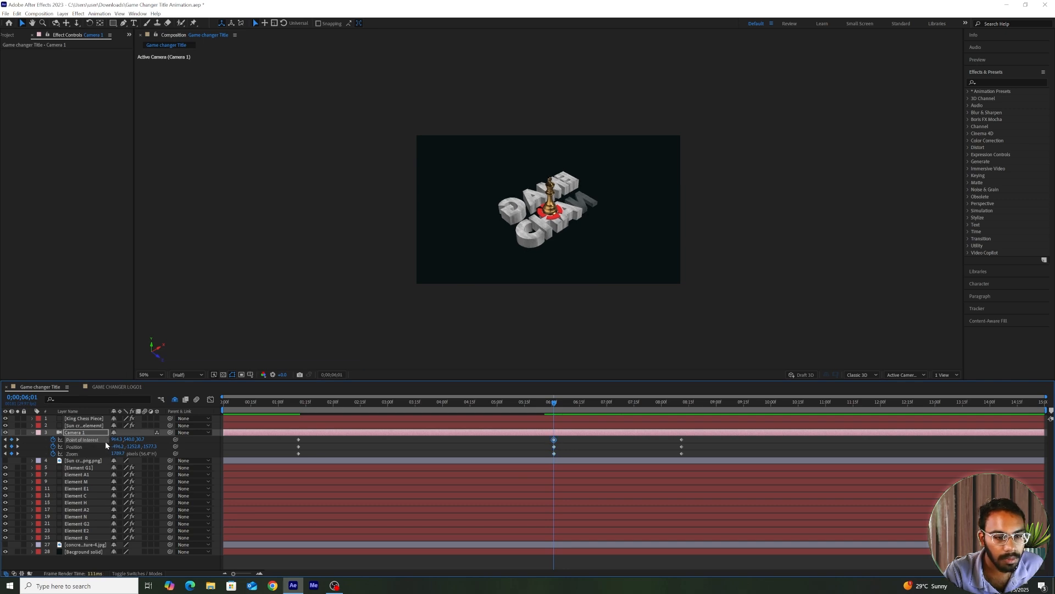
key("space")
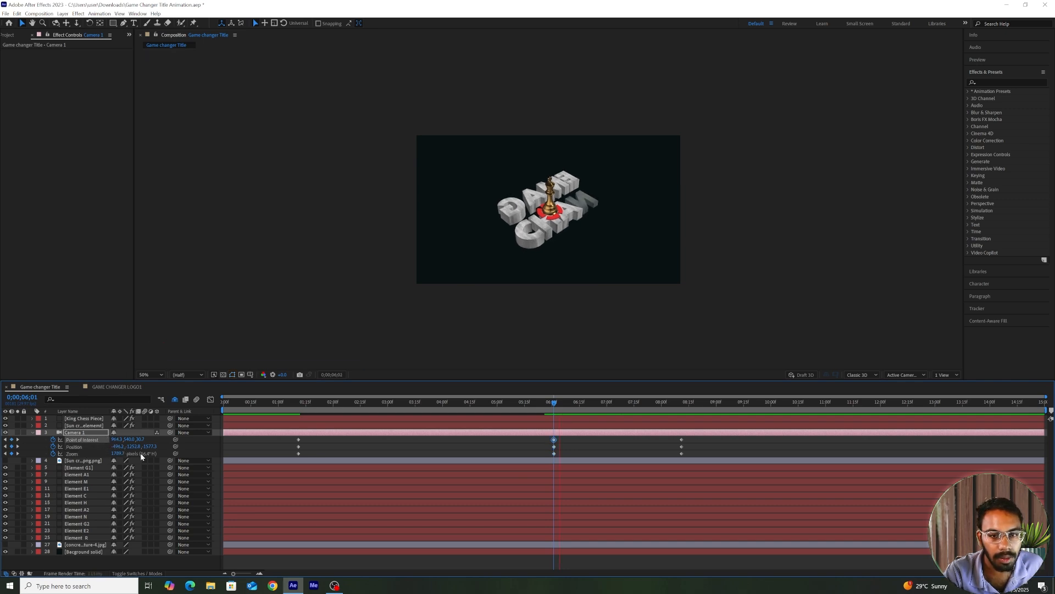
left_click(615, 446)
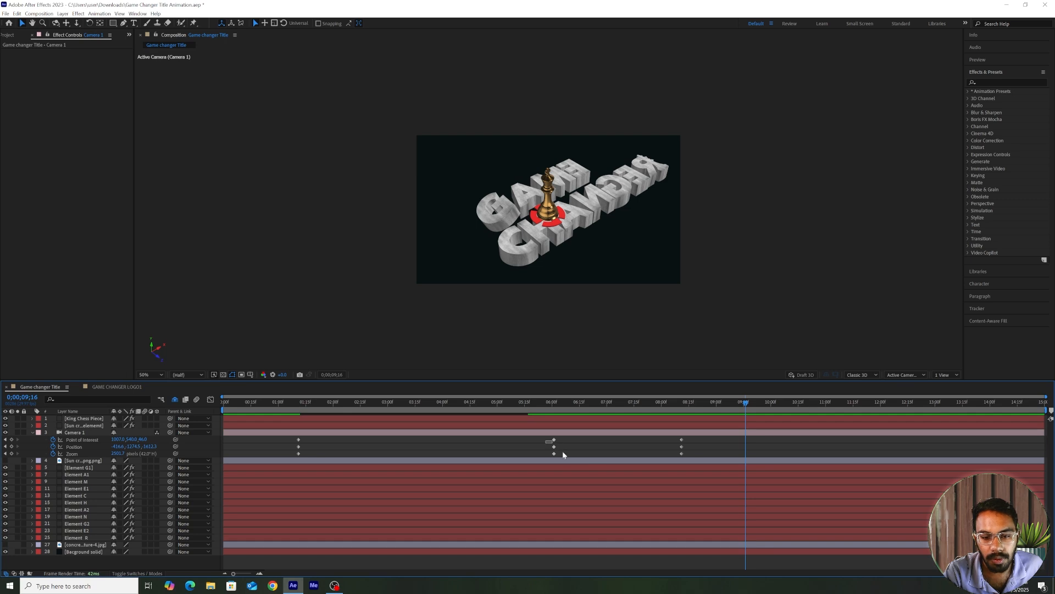
Move Camera 1's last two sets of keyframes close together at about 8.6 and 8.8 seconds, and preview the quick camera move
left_click_drag(547, 436, 708, 453)
left_click(686, 406)
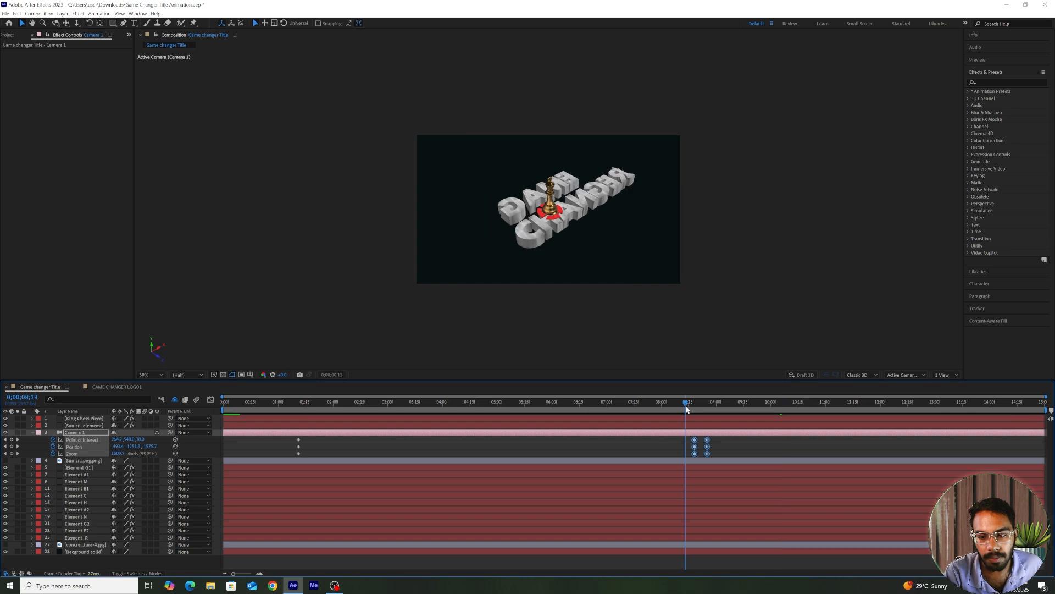
key("space")
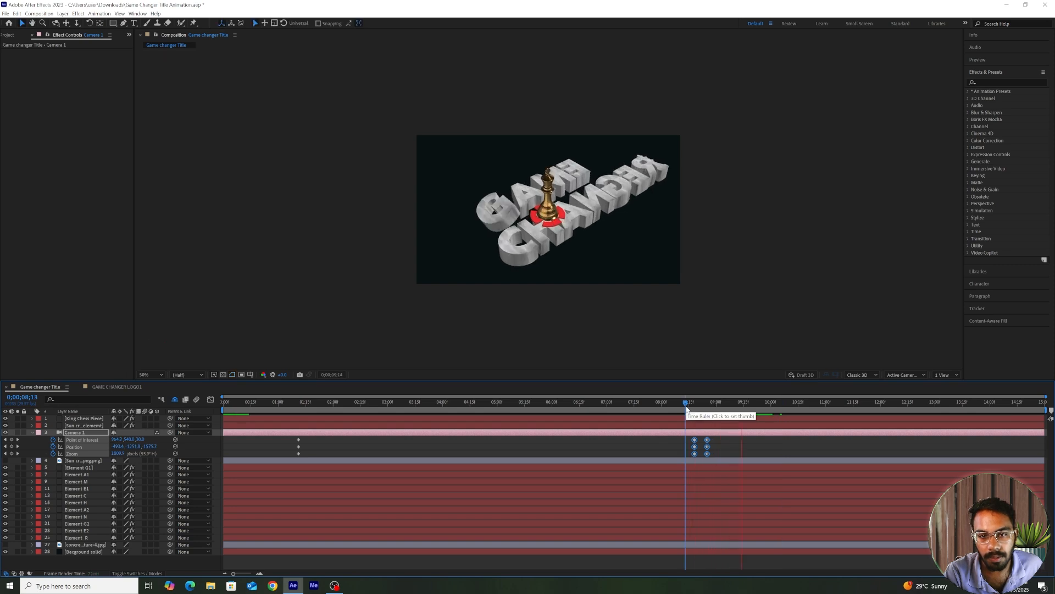
left_click(727, 469)
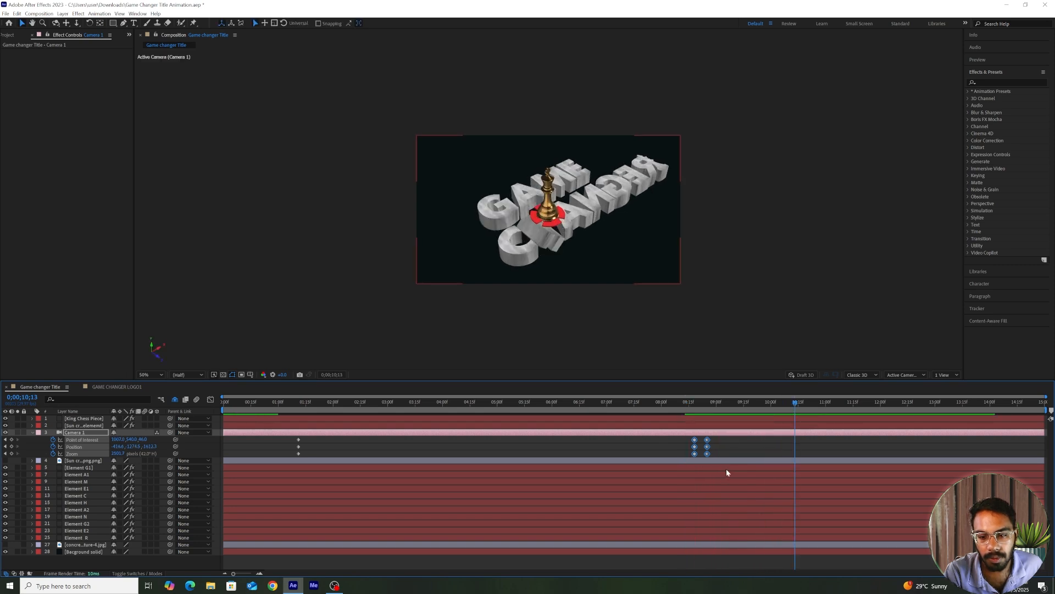
Show Element G1's keyframes, shift Camera 1's last two keyframe sets to about 8.9 and 9.1 seconds, and review the timing
key("u")
left_click(733, 409)
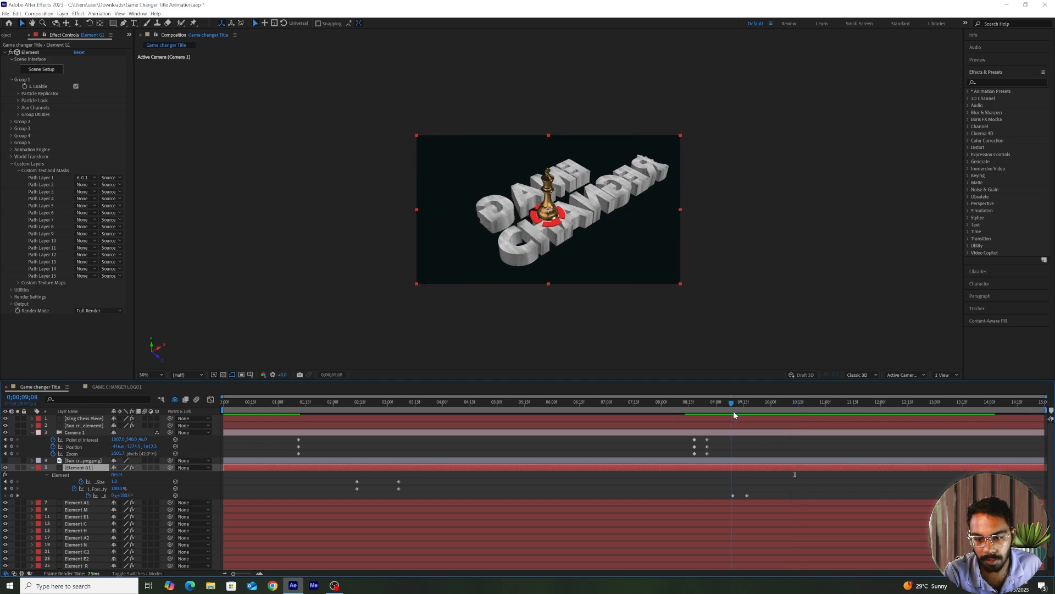
left_click_drag(687, 436, 709, 446)
left_click(717, 413)
left_click_drag(716, 403, 536, 432)
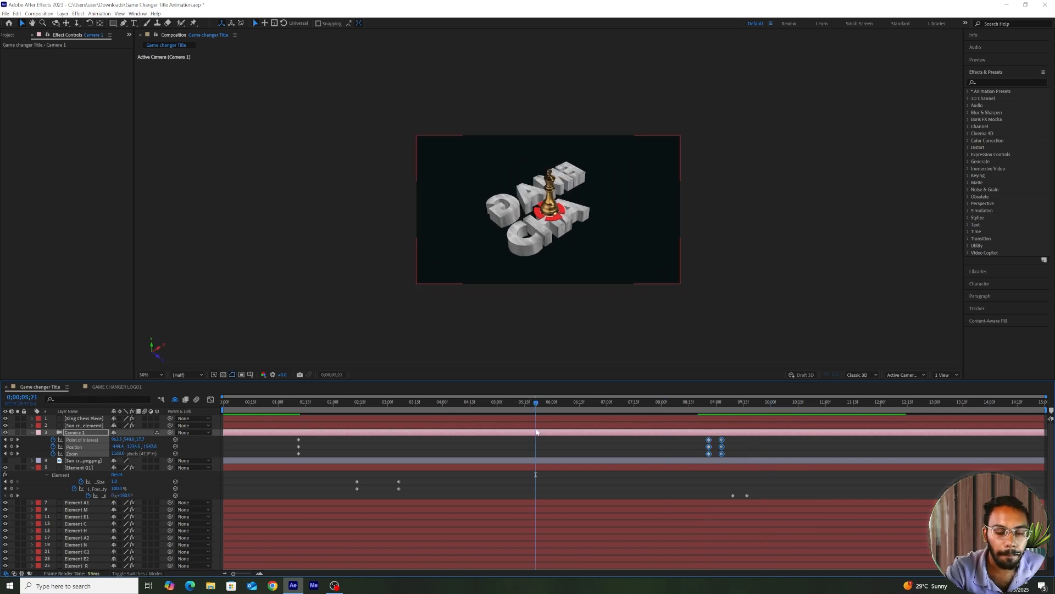
Paste a copy of Camera 1's second-to-last keyframe set at 0;00;08;00 and delete the camera's earliest keyframe set
left_click_drag(288, 437, 503, 464)
left_click_drag(697, 440, 713, 462)
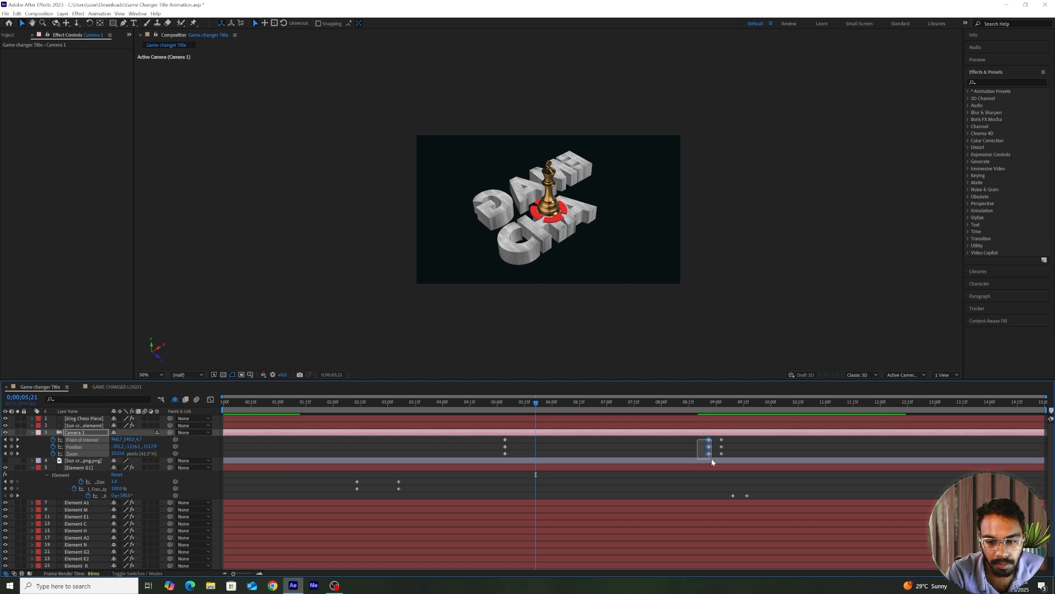
left_click(663, 412)
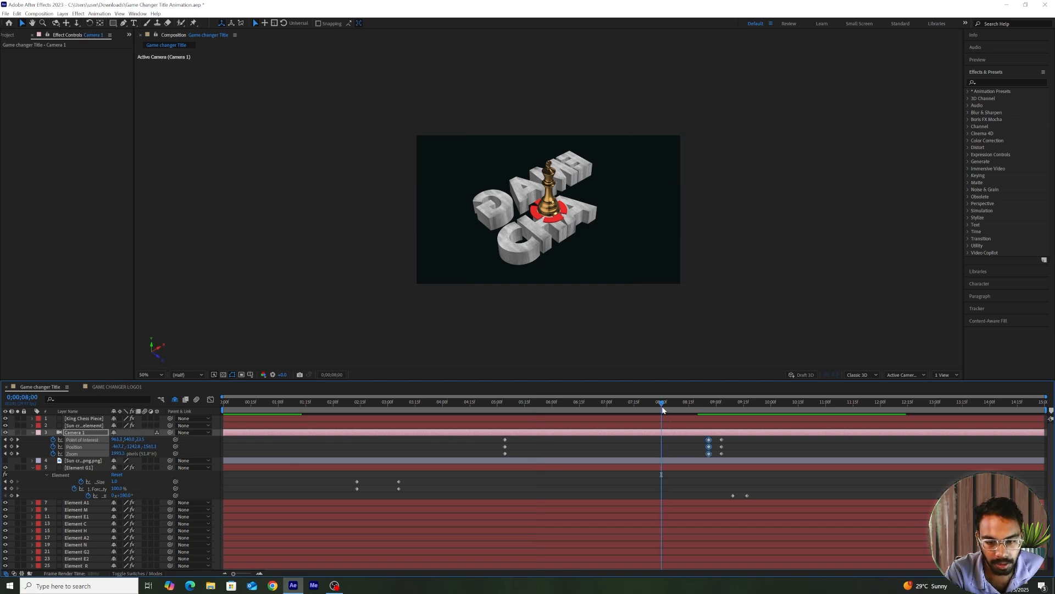
key("ctrl+v")
left_click_drag(524, 443, 498, 459)
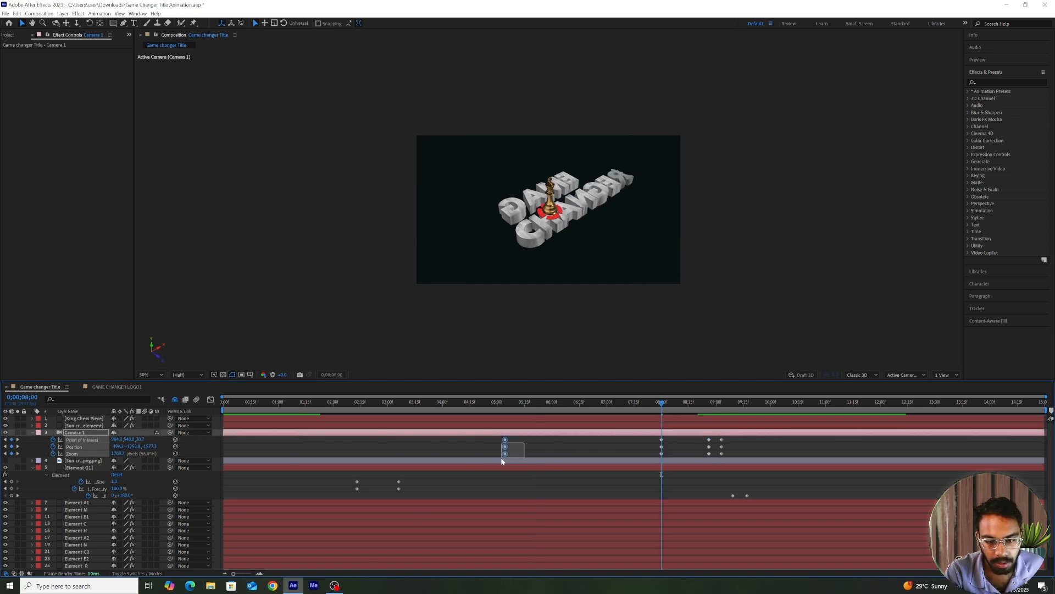
key("Delete")
Copy Camera 1's keyframe set from 0;00;08;00 and paste it at about 7.5 seconds
left_click_drag(650, 440, 665, 460)
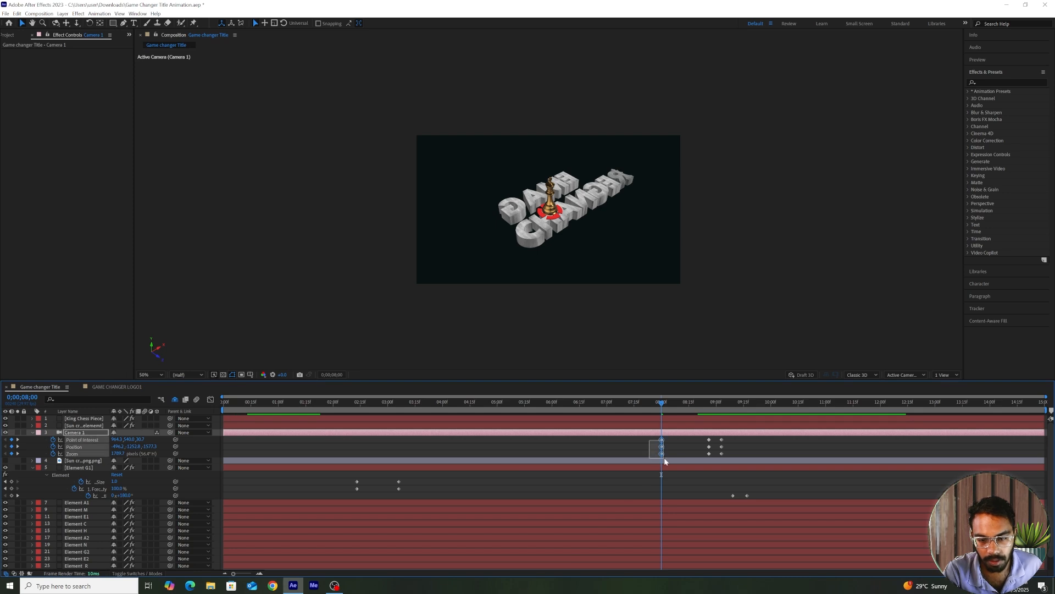
left_click(633, 409)
key("ctrl+c")
key("ctrl+v")
Reset Camera 1's point of interest, position and zoom at 0;00;04;14 to create a front-view keyframe set
left_click_drag(633, 408, 467, 437)
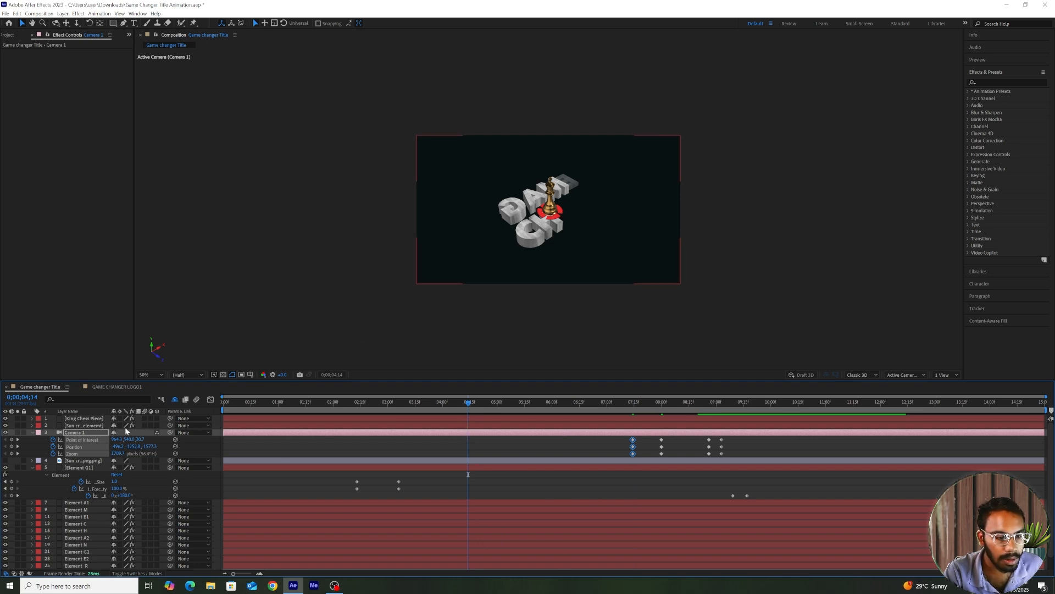
right_click(93, 440)
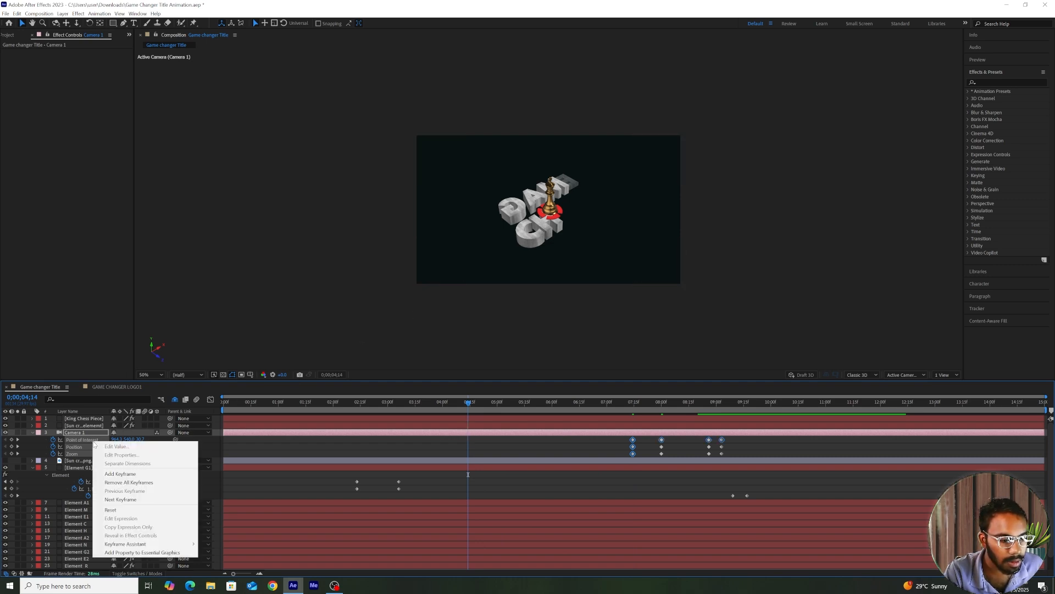
left_click(116, 513)
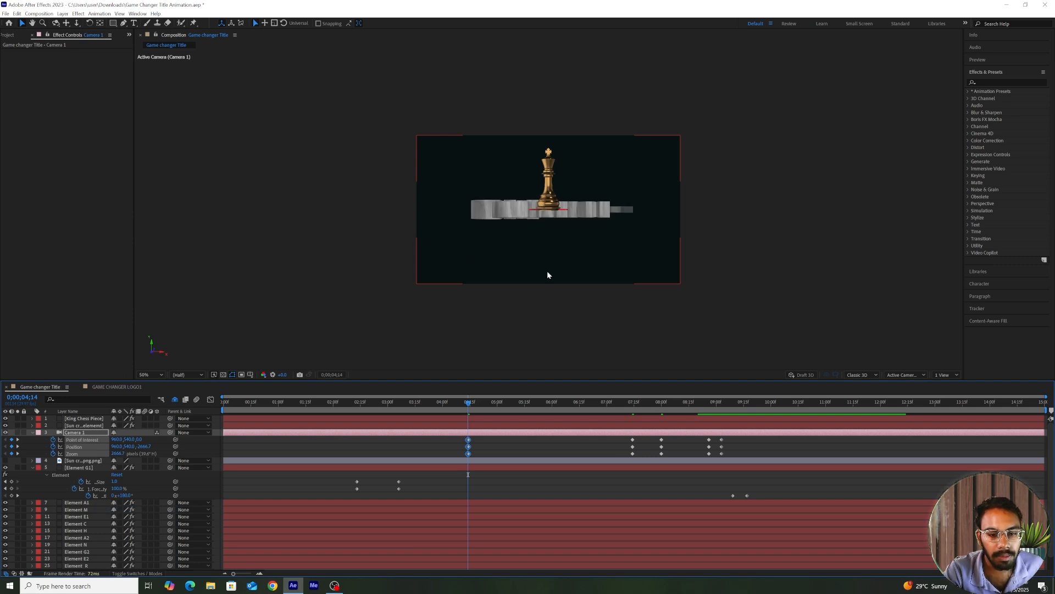
Replace Camera 1's keyframe set at about 7.5 seconds with the copied set pasted at 0;00;06;03
left_click(511, 407)
left_click_drag(514, 409, 558, 422)
key("ctrl+z")
key("ctrl+v")
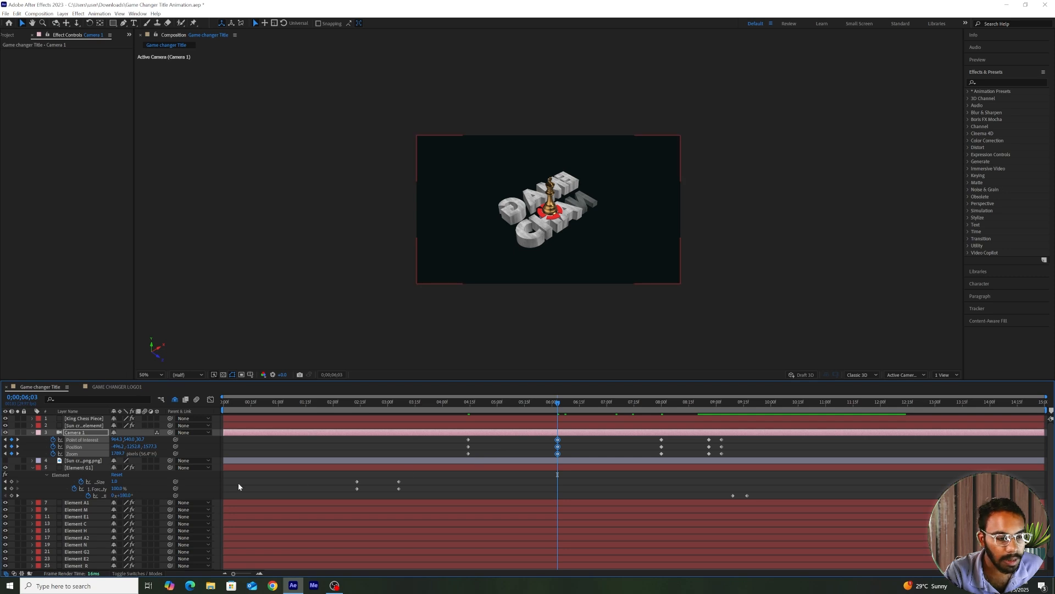
Show Element C's keyframes and set the current time to its first keyframe at 0;00;01;01
left_click(357, 414)
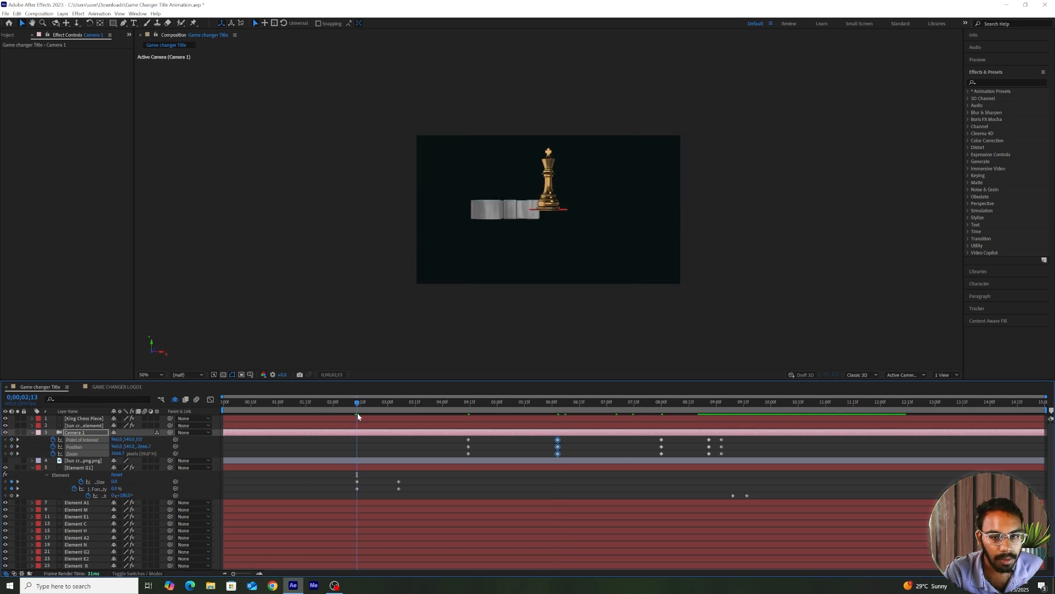
left_click(370, 496)
scroll(371, 496, "down", 1)
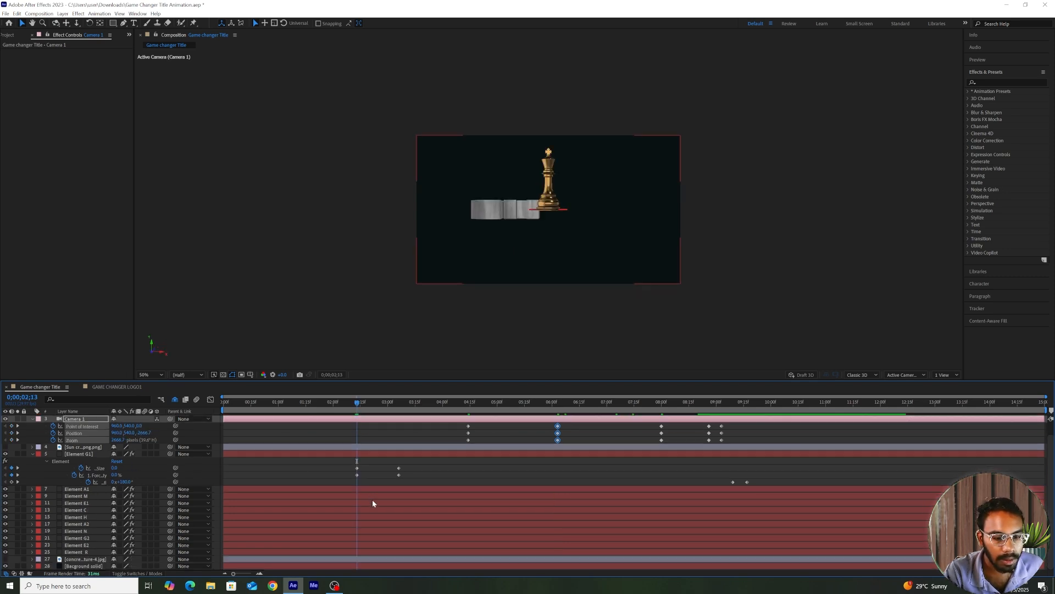
left_click(335, 488)
left_click(76, 511)
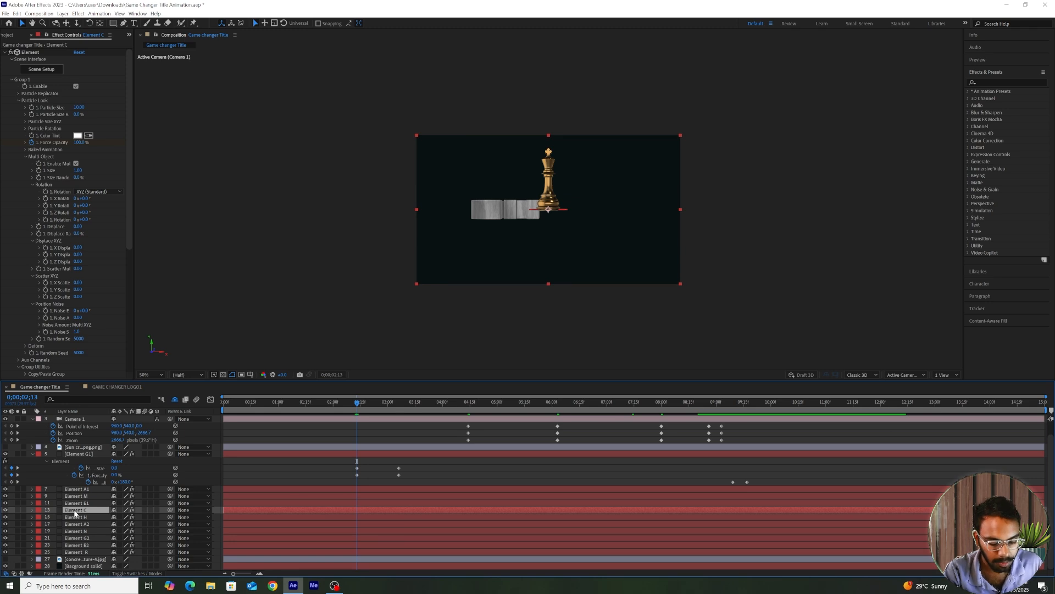
key("u")
left_click_drag(277, 407, 282, 413)
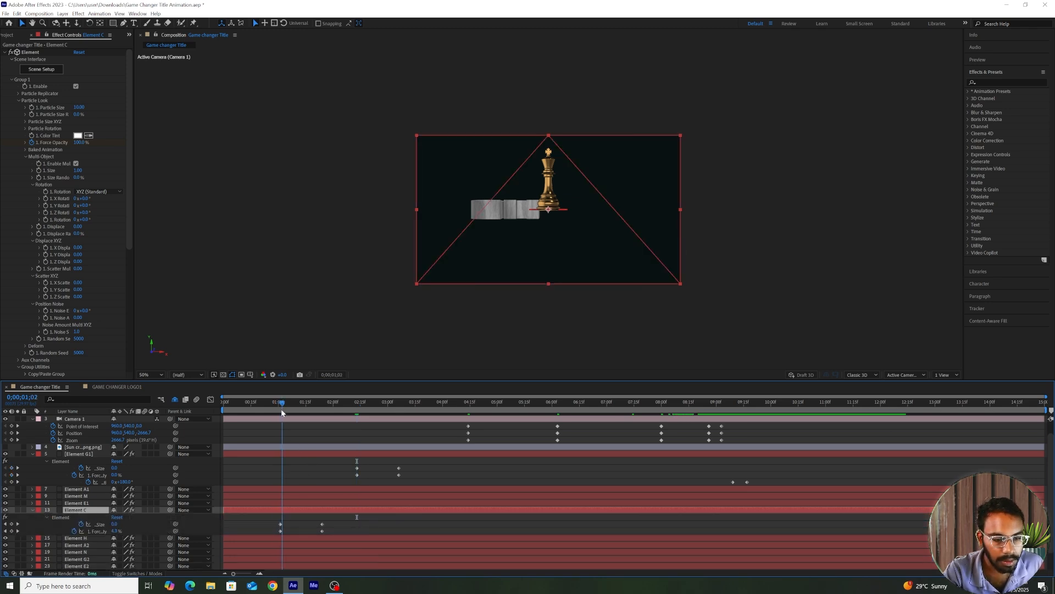
left_click(280, 406)
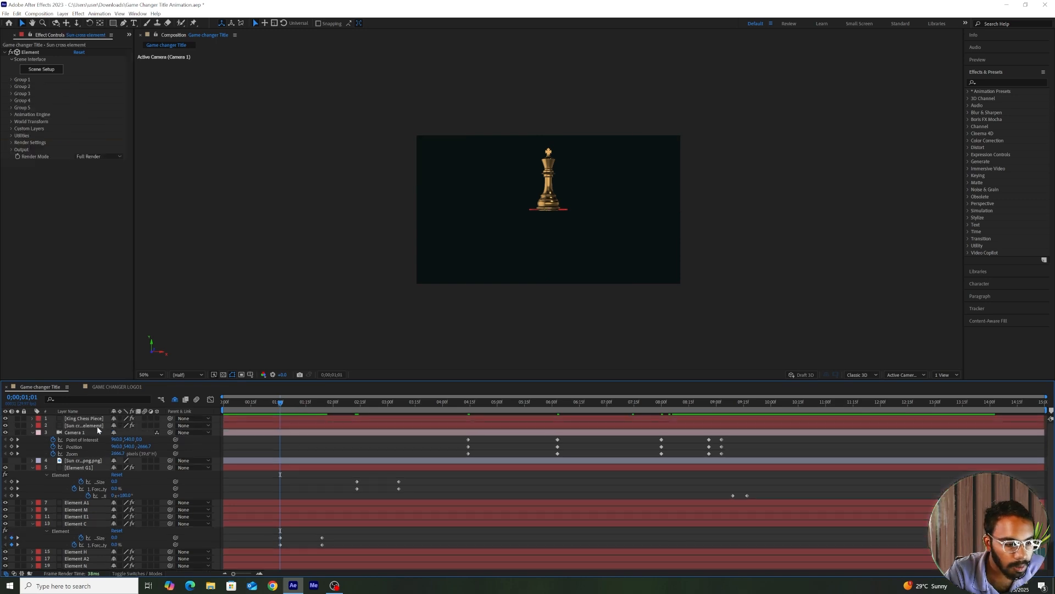
In the Sun cross element layer's Group 1 Particle Replicator, set Position XY to 960, 552
left_click(91, 426)
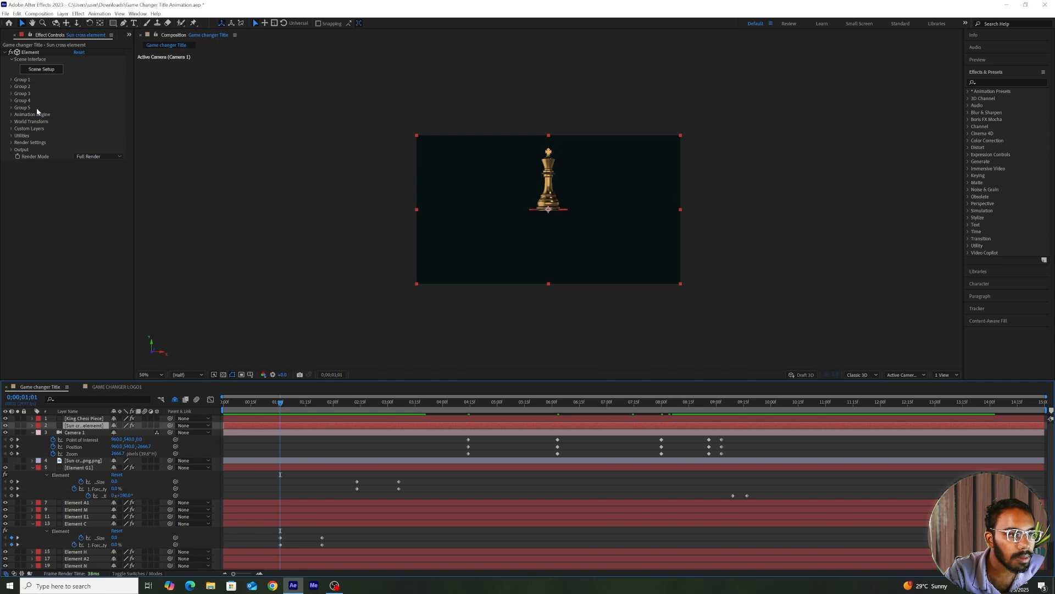
left_click(12, 81)
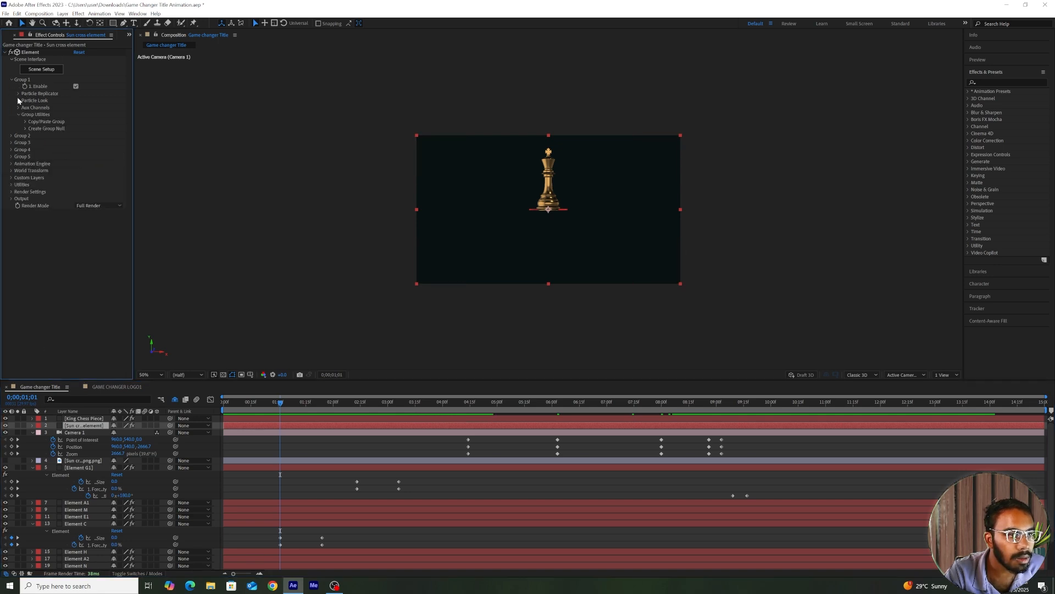
left_click(19, 93)
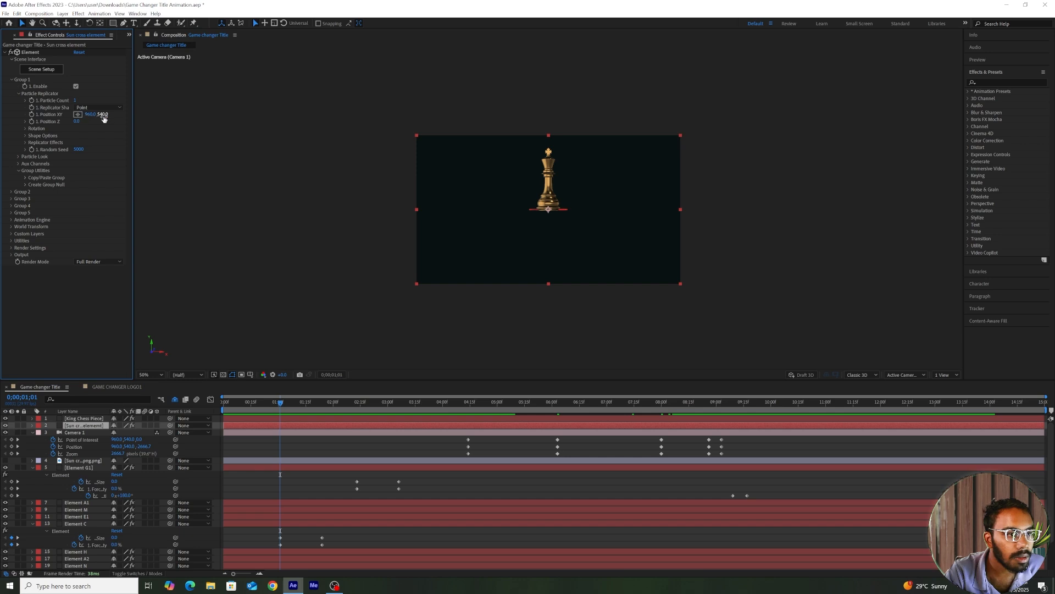
left_click_drag(102, 115, 105, 136)
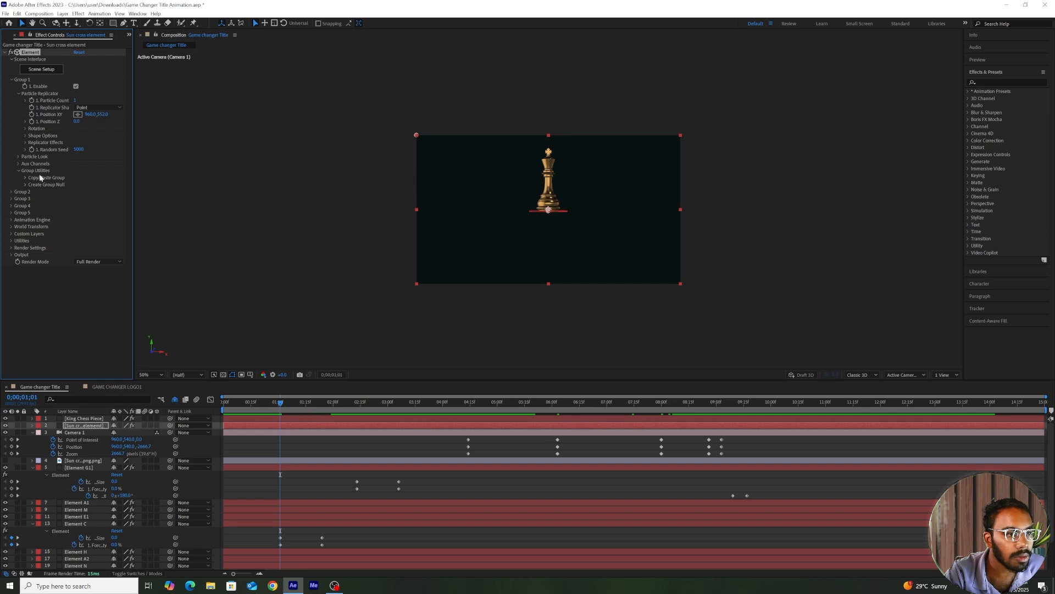
Thicken the sun cross by setting its Group 1 particle Y Size to 3.0
left_click(19, 94)
left_click(19, 101)
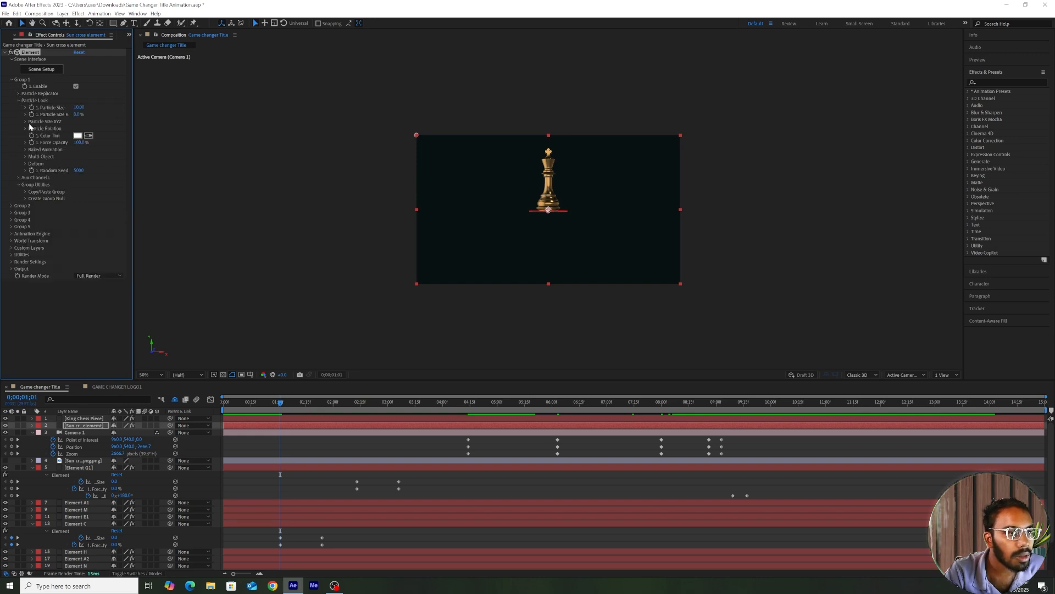
left_click(26, 122)
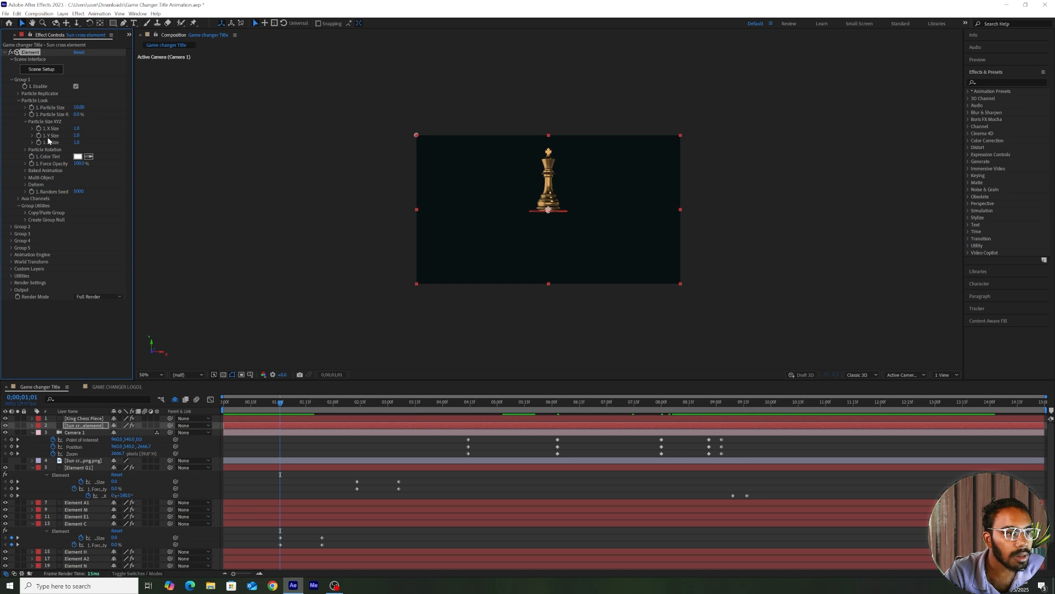
mouse_move(77, 135)
left_mouse_down()
mouse_move(101, 138)
mouse_move(87, 144)
left_mouse_up()
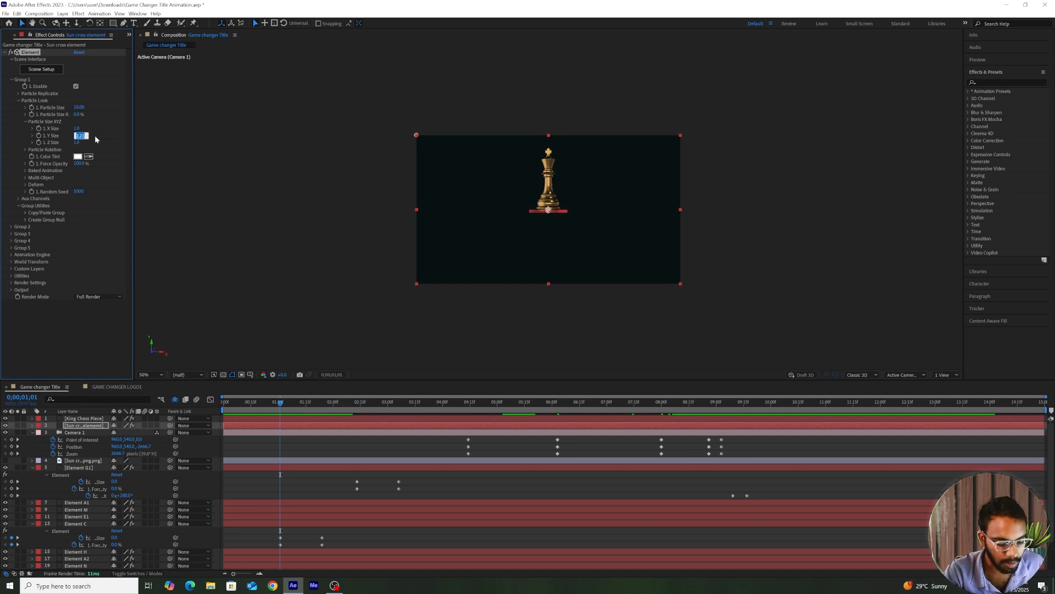
key("Return")
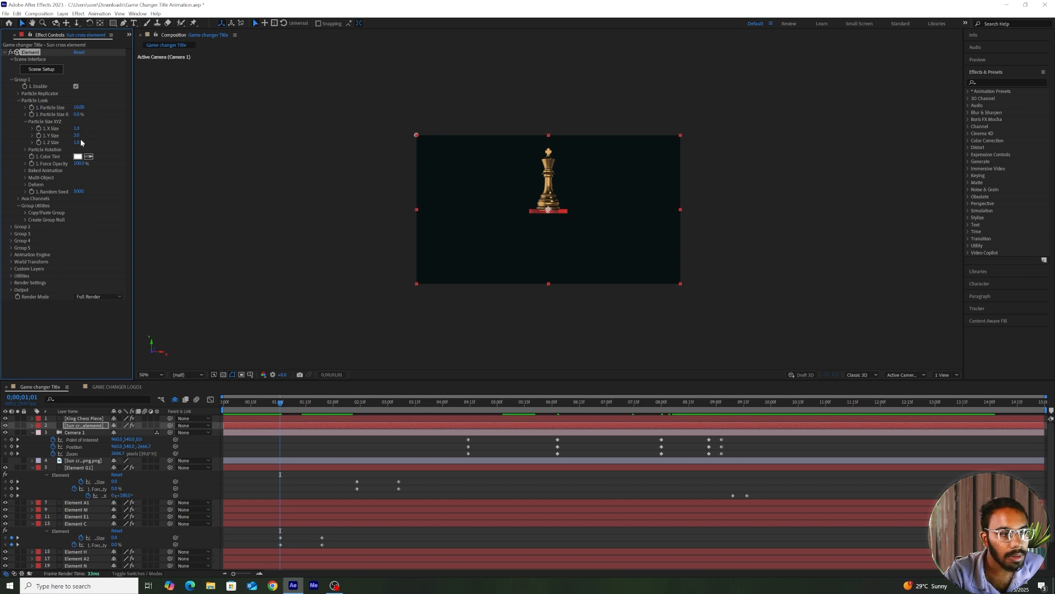
Lower the thickened sun cross by setting its Group 1 Position XY to 960, 557
left_click(19, 100)
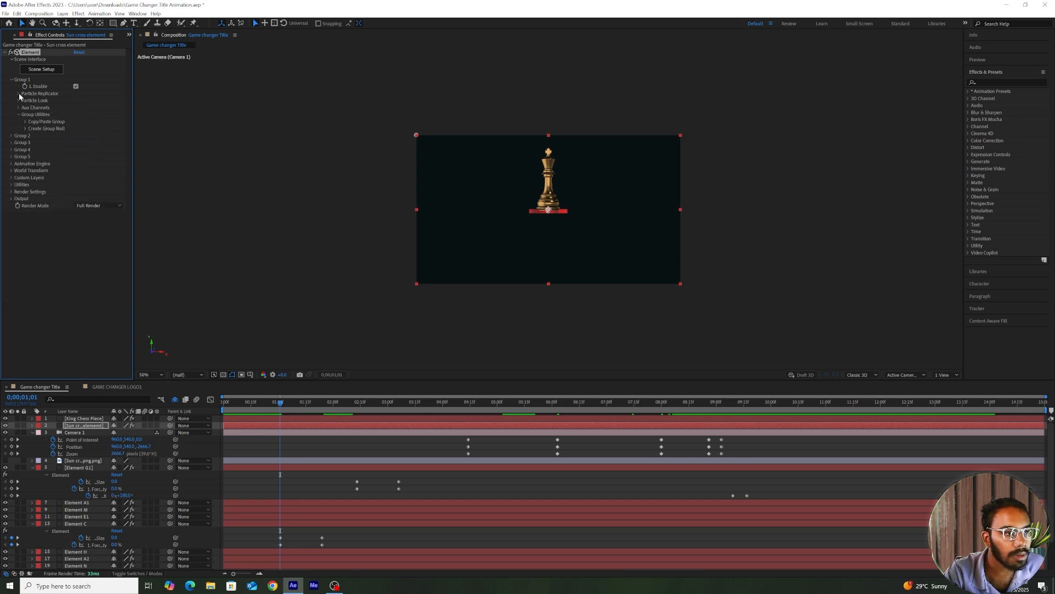
left_click(19, 93)
left_click_drag(105, 115, 97, 114)
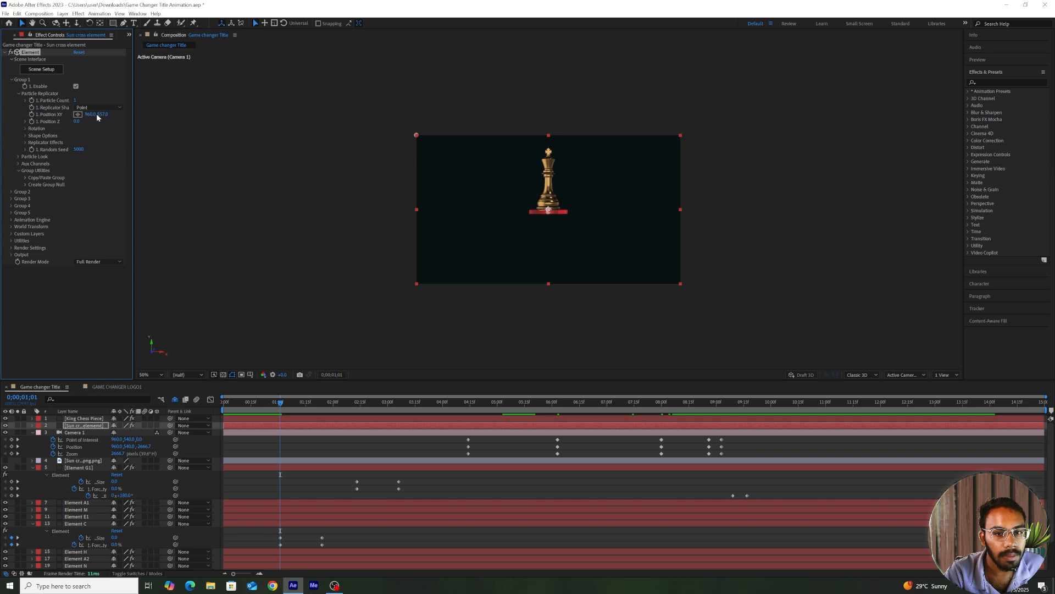
left_click(19, 93)
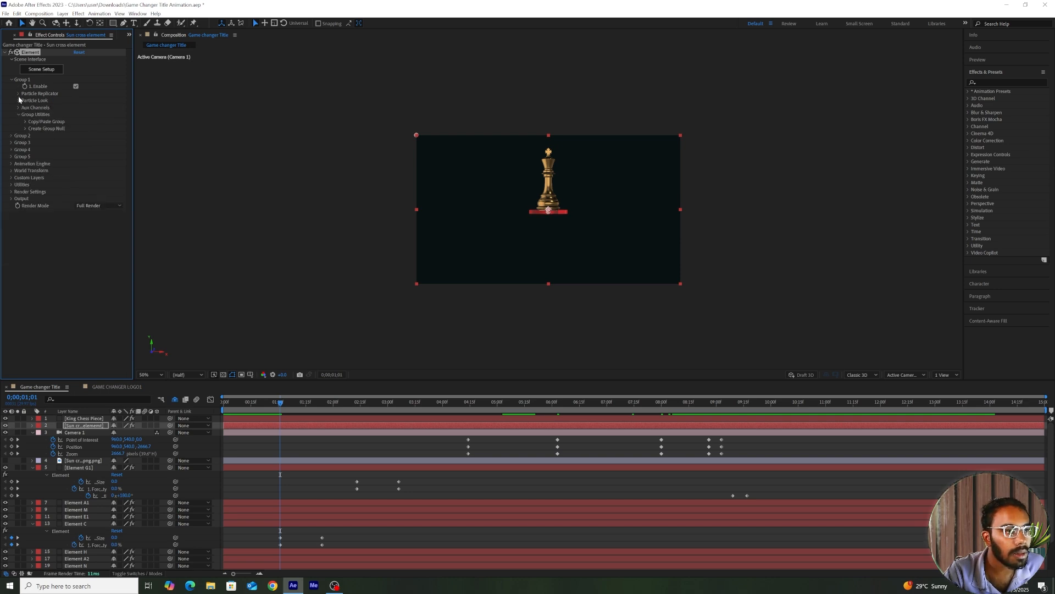
Enable Multi-Object for the sun cross, keyframe its X, Y, Z and overall rotation at 0;00;01;01, and show the new keyframes
left_click(18, 101)
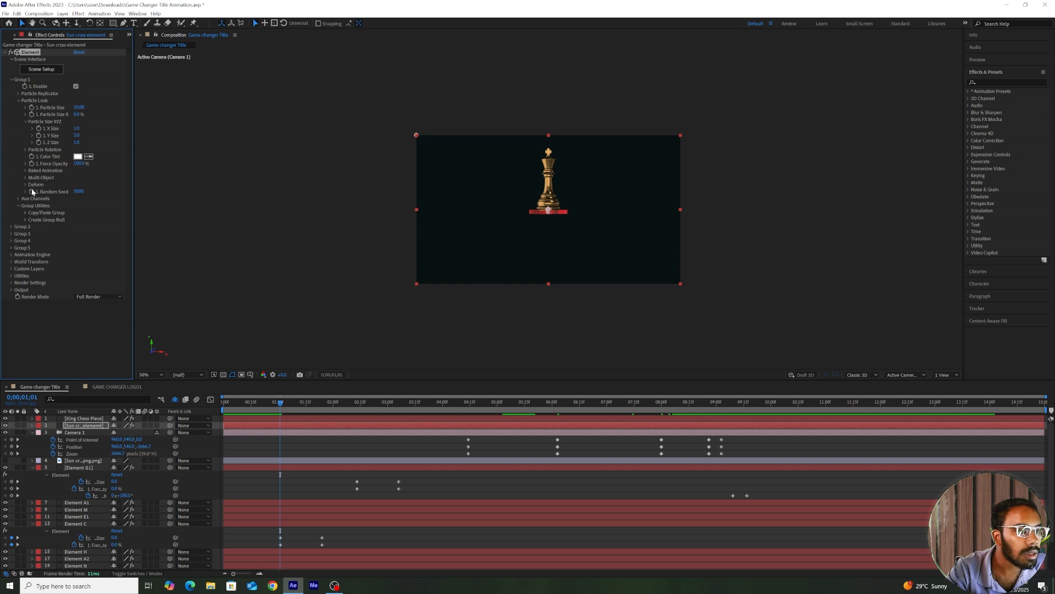
left_click(25, 177)
left_click(75, 185)
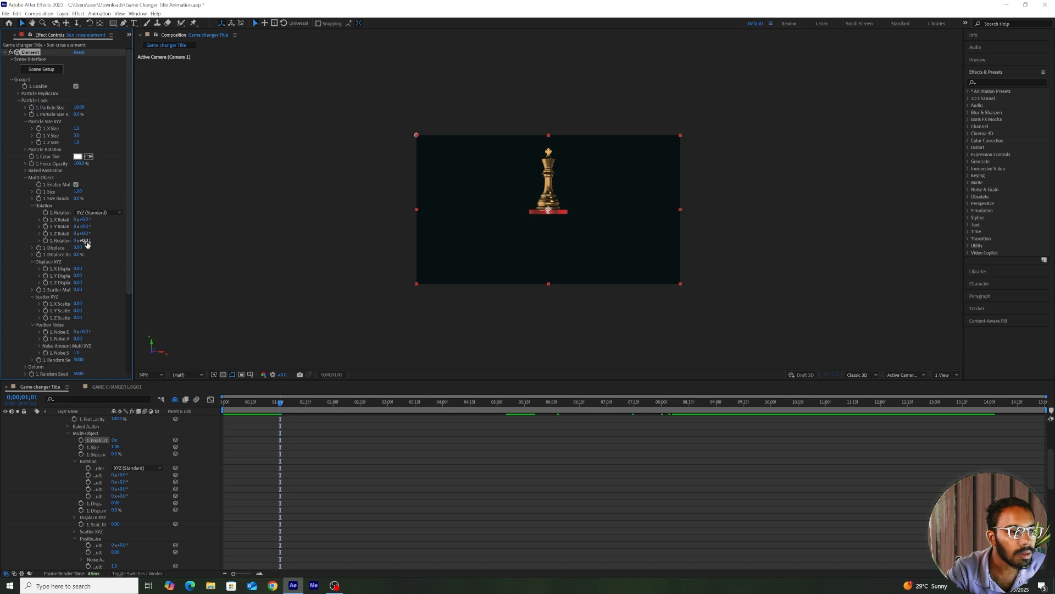
left_click(46, 241)
left_click(46, 219)
left_click(45, 226)
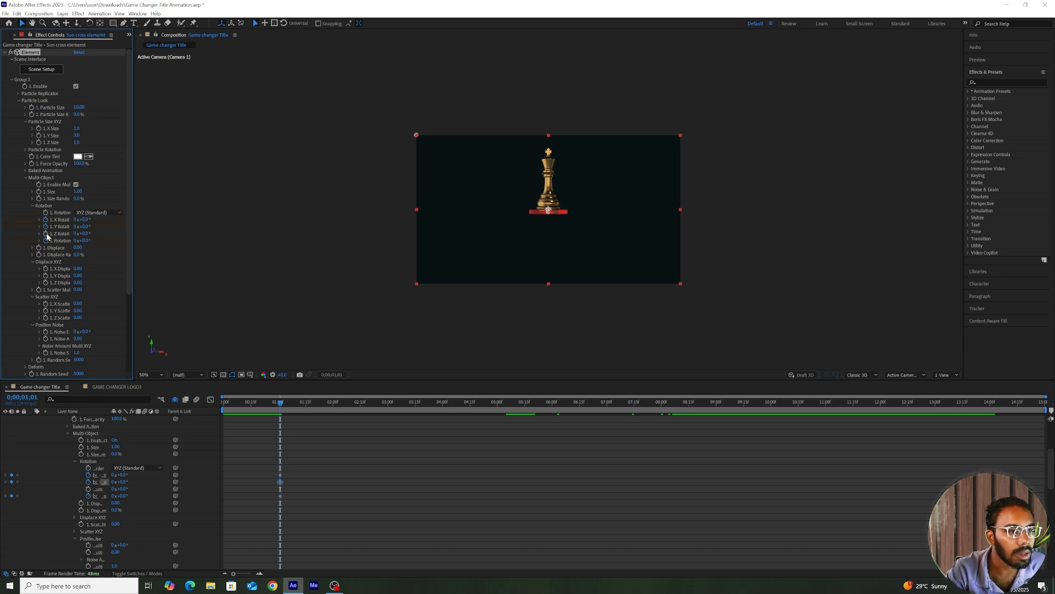
left_click(46, 233)
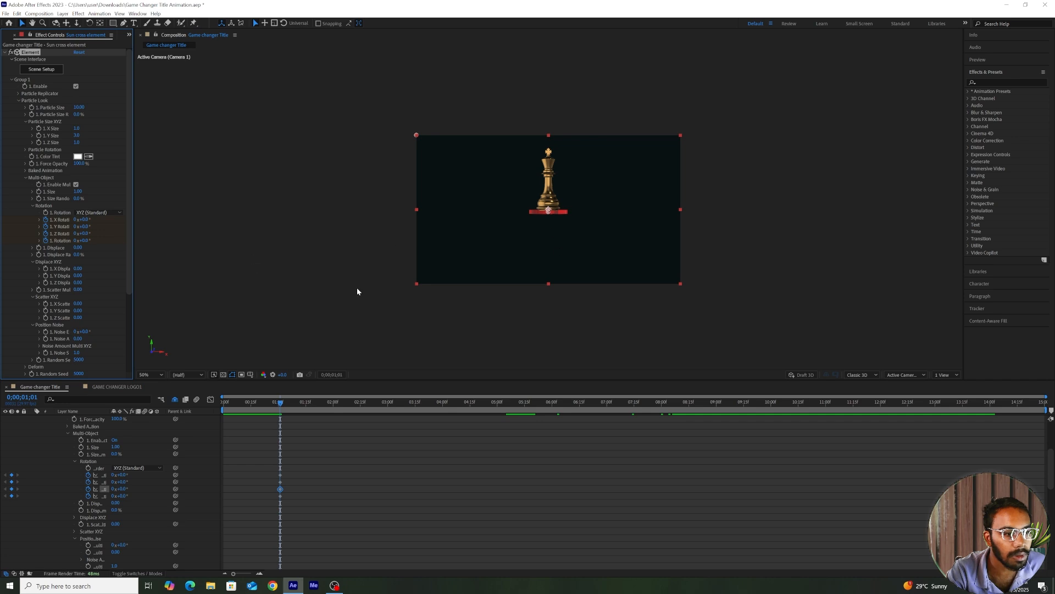
key("u")
Keyframe the King Chess Piece's Group 1 Position XY and Position Z at 0;00;02;13 and show these keyframes
key("k")
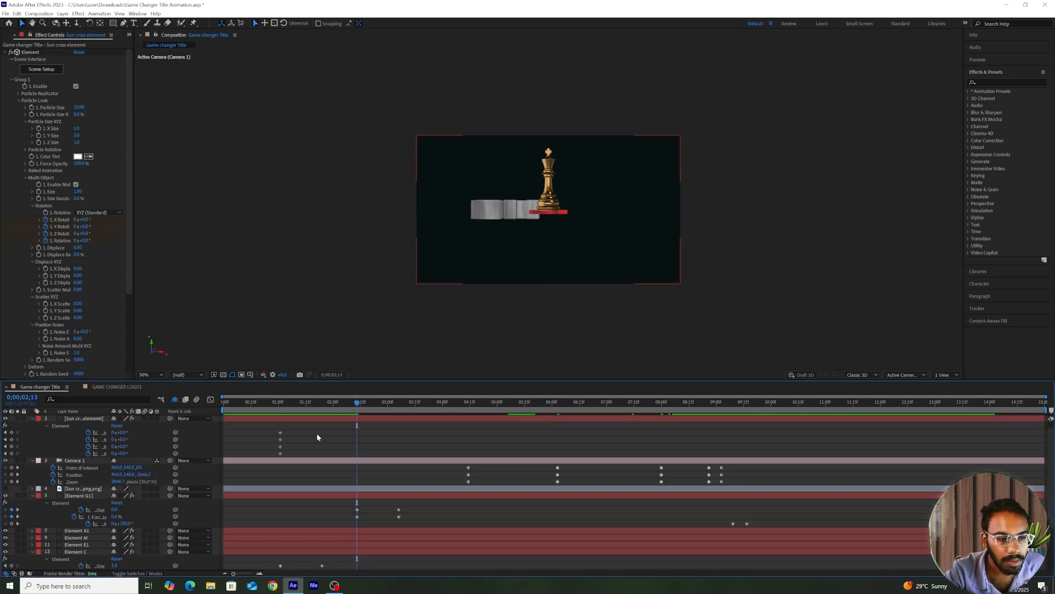
left_click(127, 446)
left_click(91, 419)
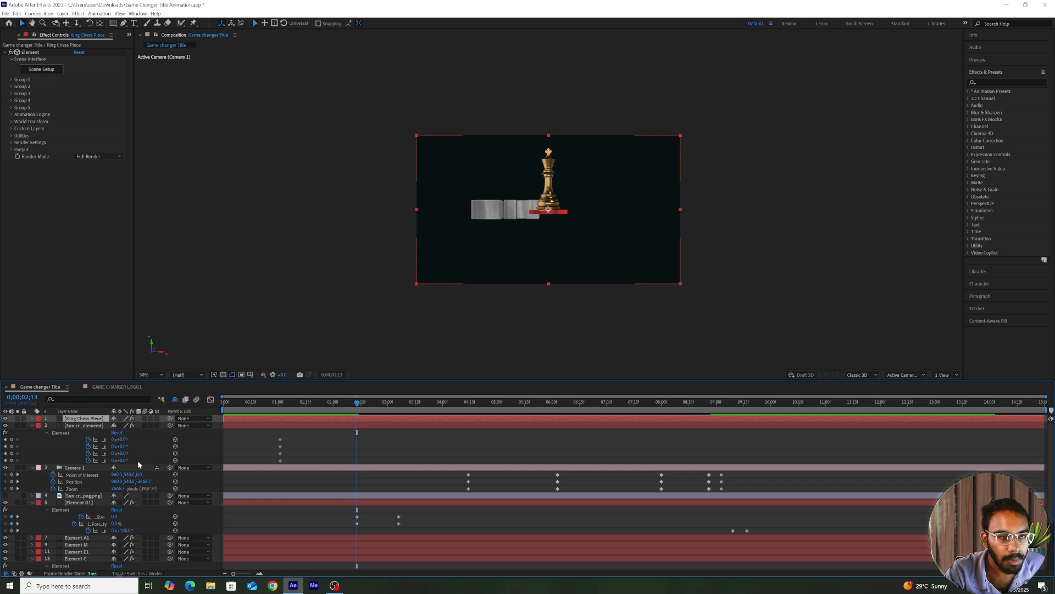
left_click(11, 79)
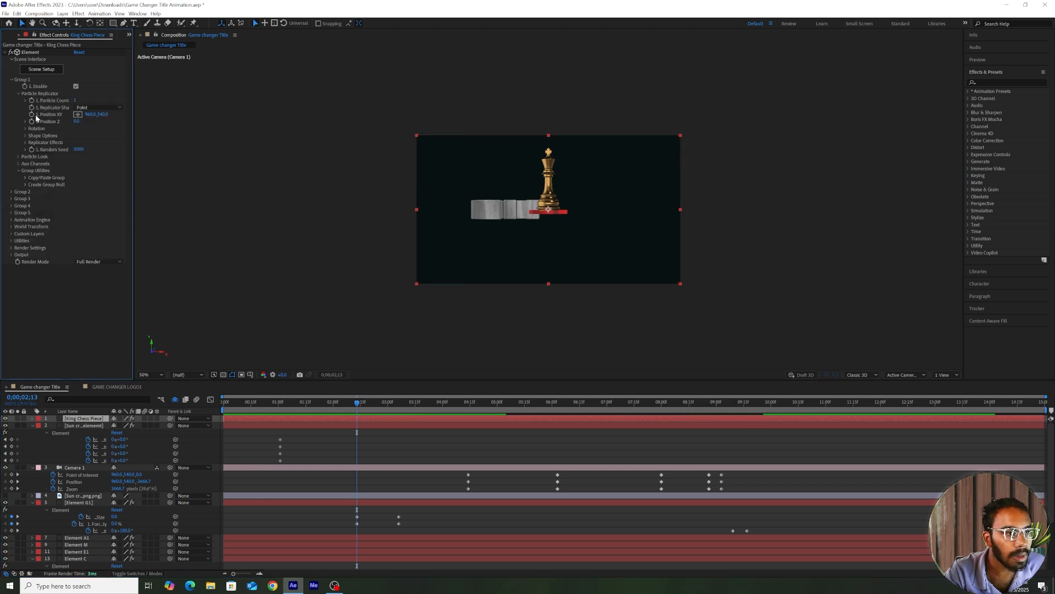
left_click(32, 114)
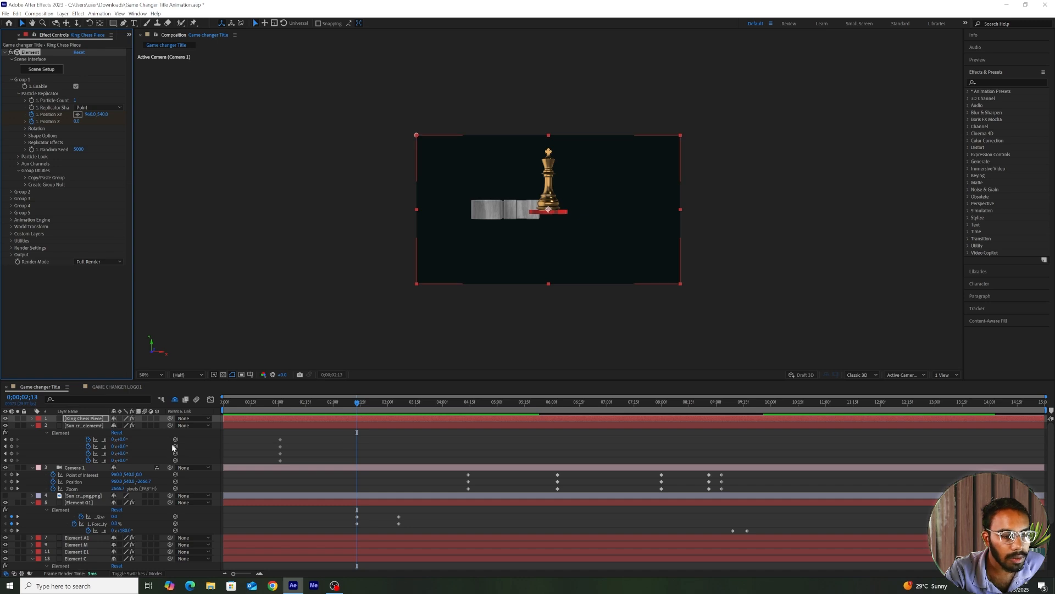
key("u")
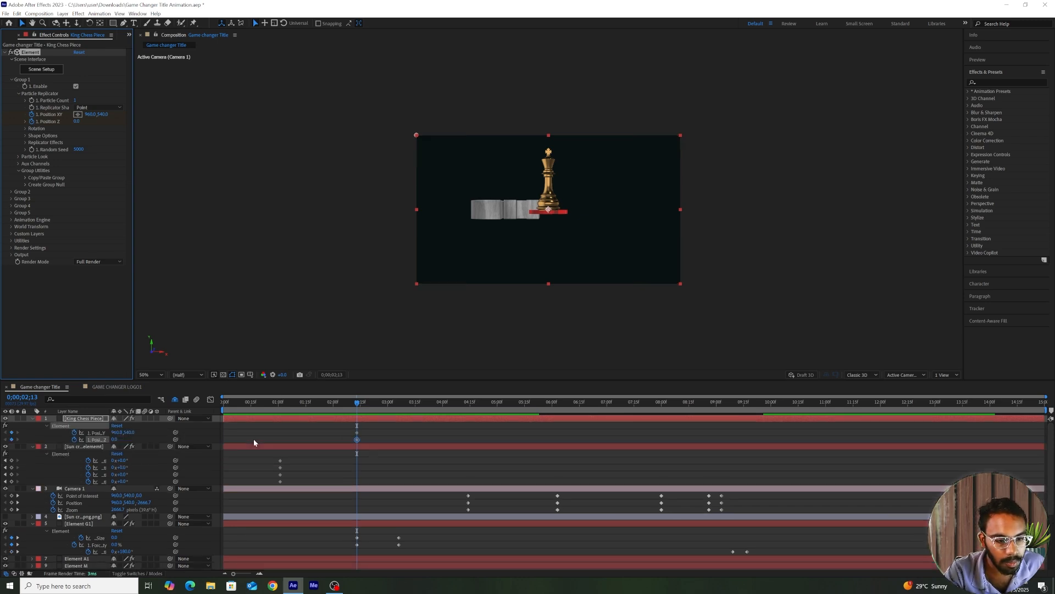
Paste the King Chess Piece's position keyframes onto the sun cross at 0;00;02;13 and raise its Position XY to 960, 462
left_click(364, 445)
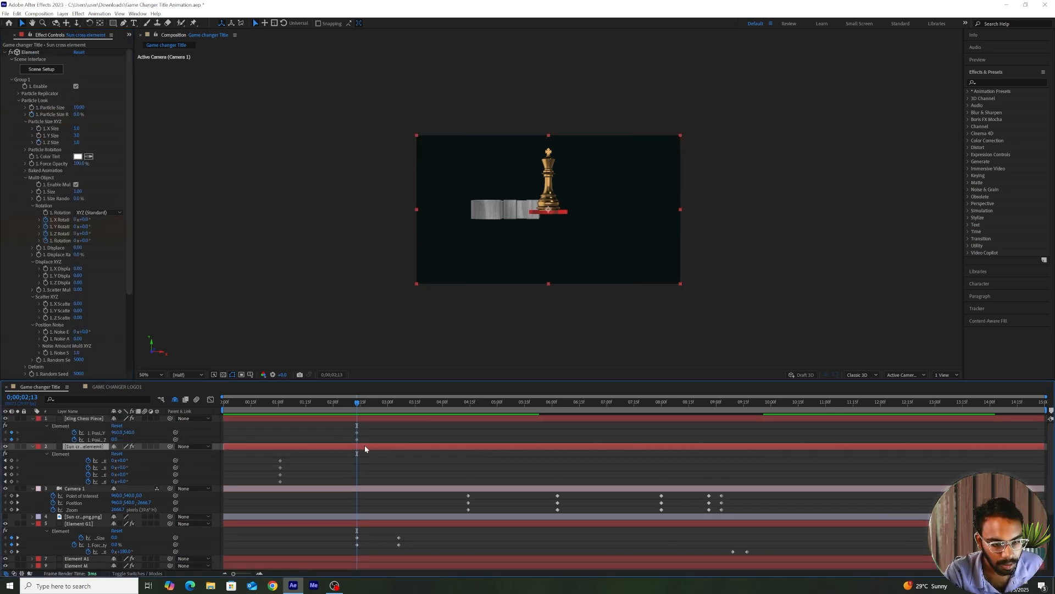
key("ctrl+v")
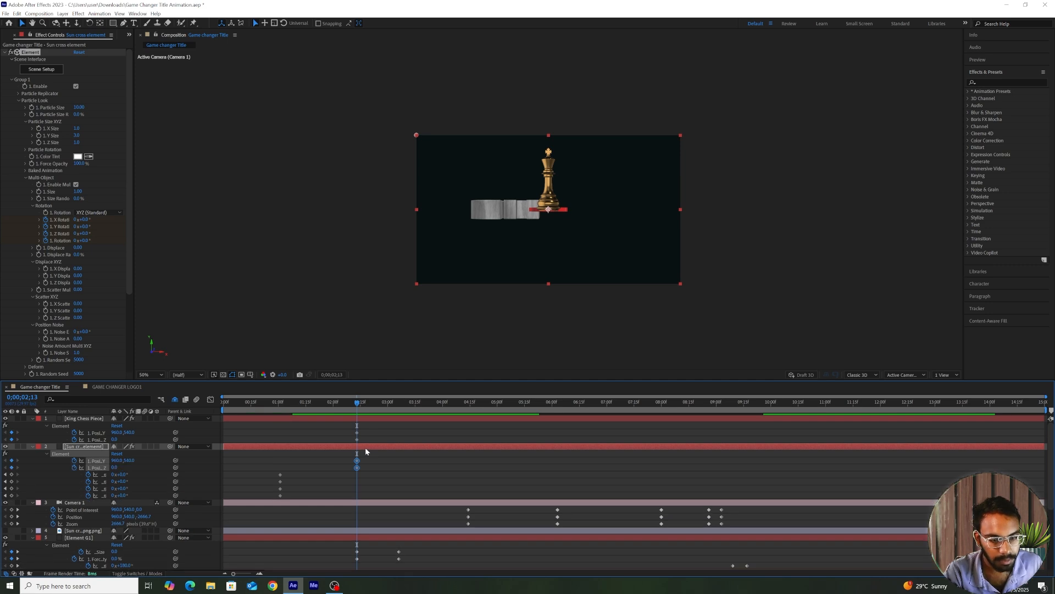
left_click(370, 471)
left_click(357, 461)
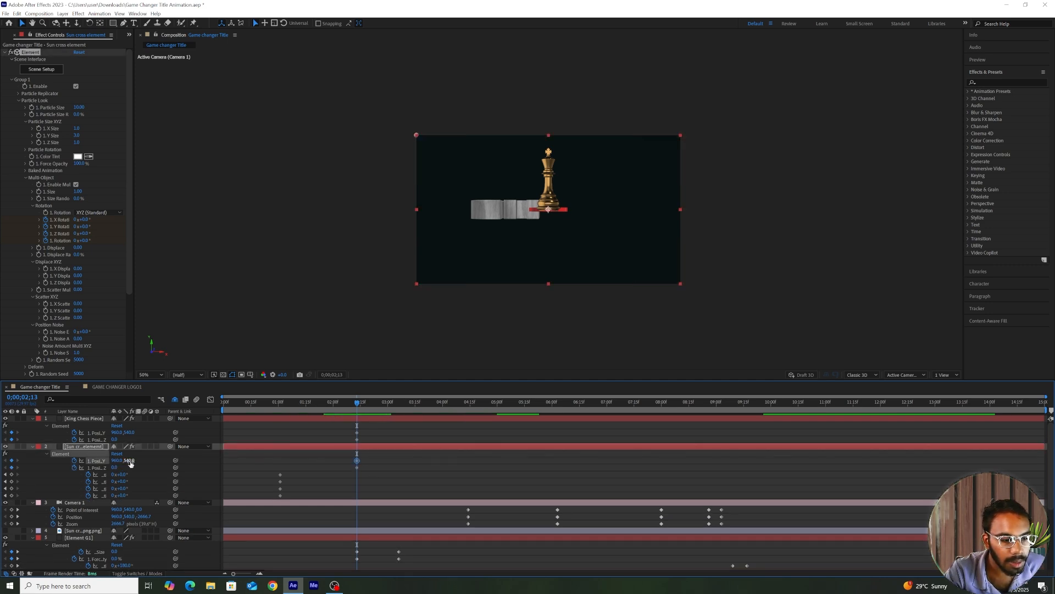
mouse_move(130, 461)
left_mouse_down()
mouse_move(123, 453)
mouse_move(134, 464)
left_mouse_up()
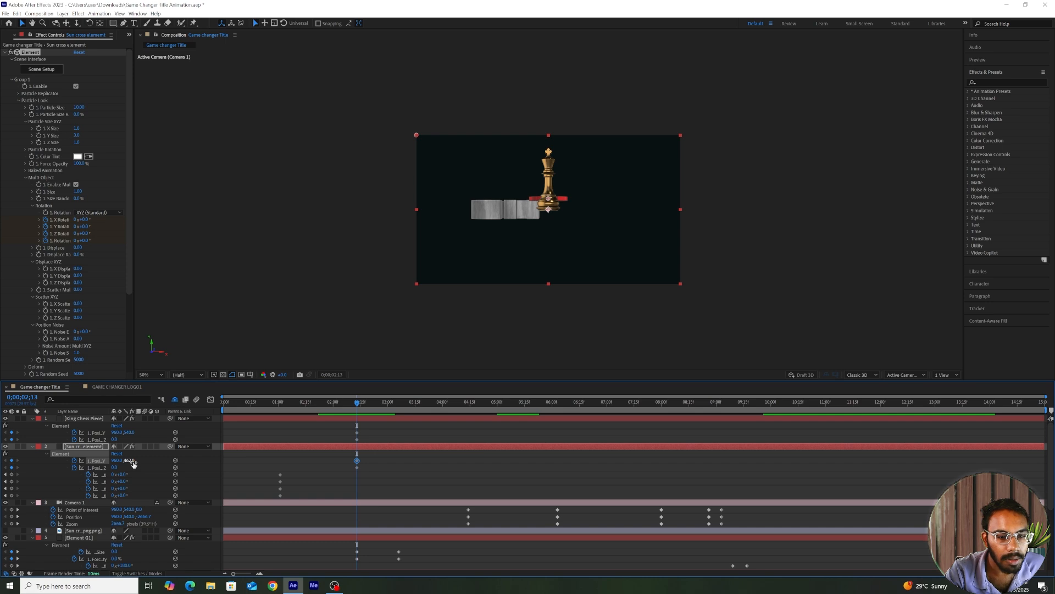
Raise the King Chess Piece's Position XY to 960, 439 and move both layers' position keyframes to about 0;00;03;17
left_click(357, 439)
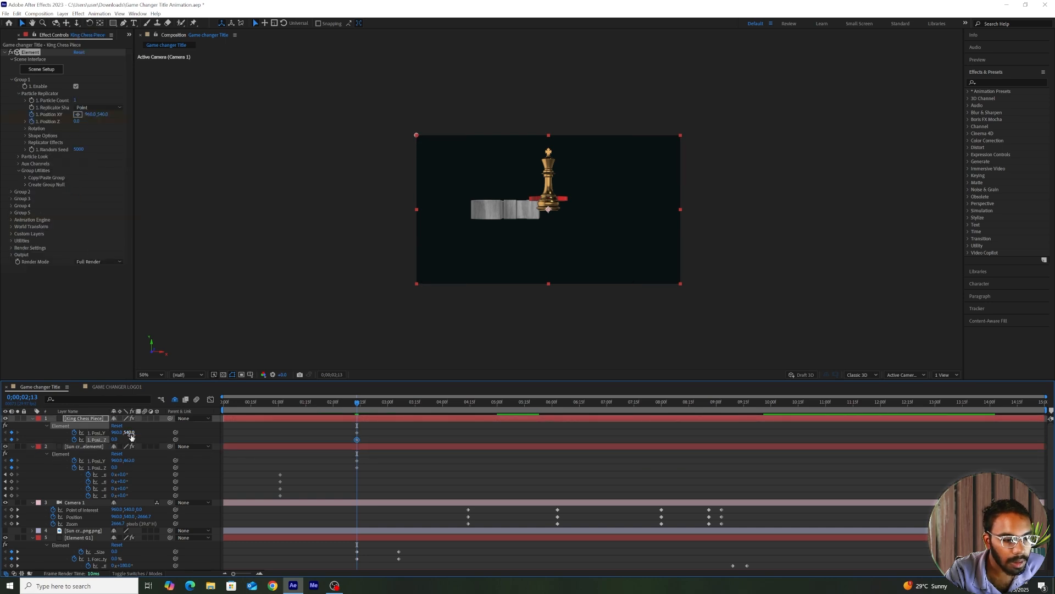
mouse_move(131, 437)
left_mouse_down()
mouse_move(122, 430)
mouse_move(137, 435)
left_mouse_up()
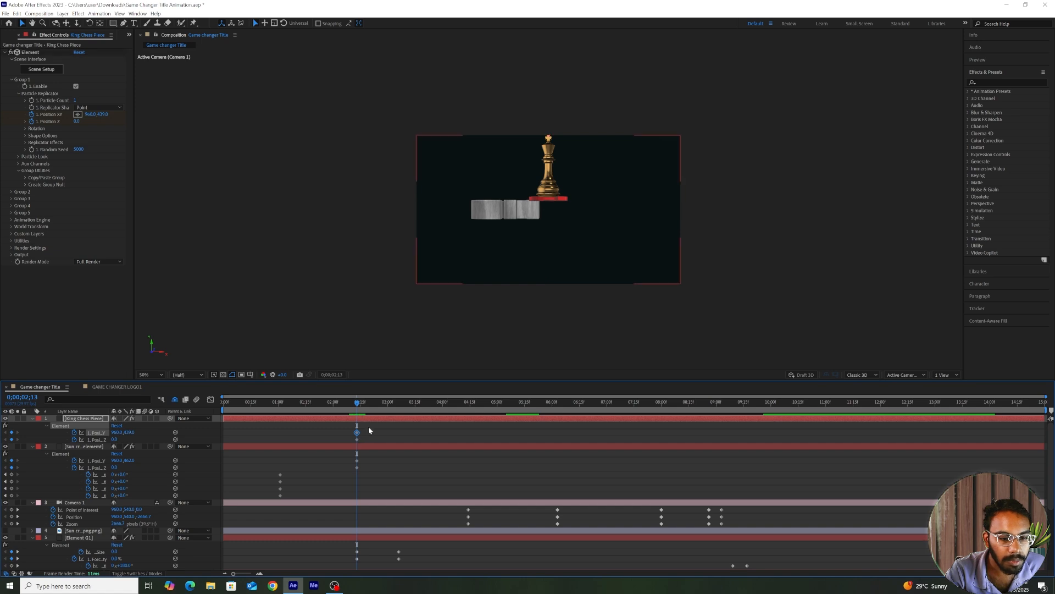
left_click_drag(368, 427, 352, 470)
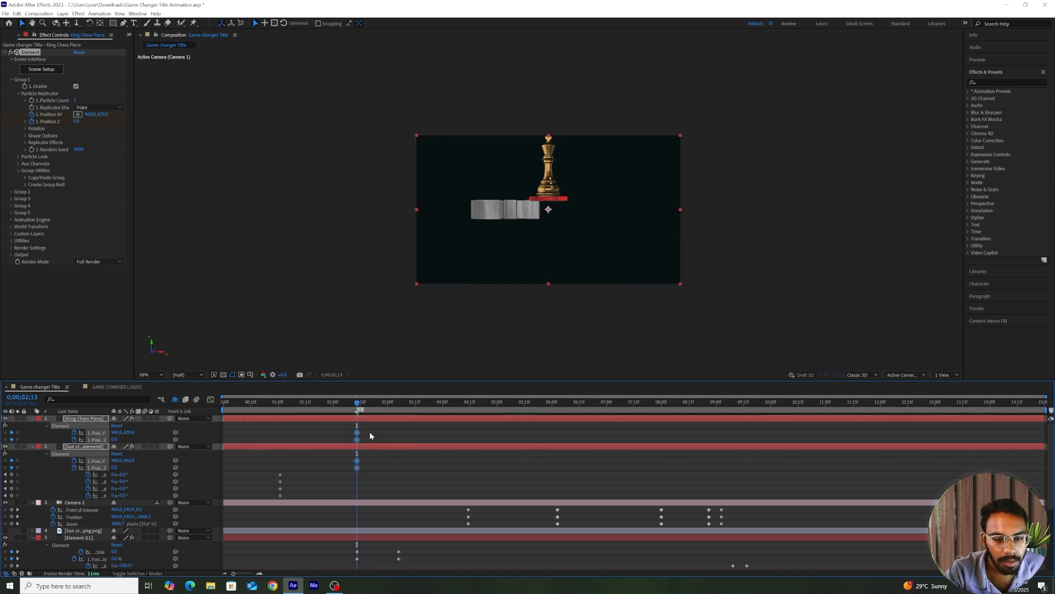
left_click_drag(356, 468, 420, 471)
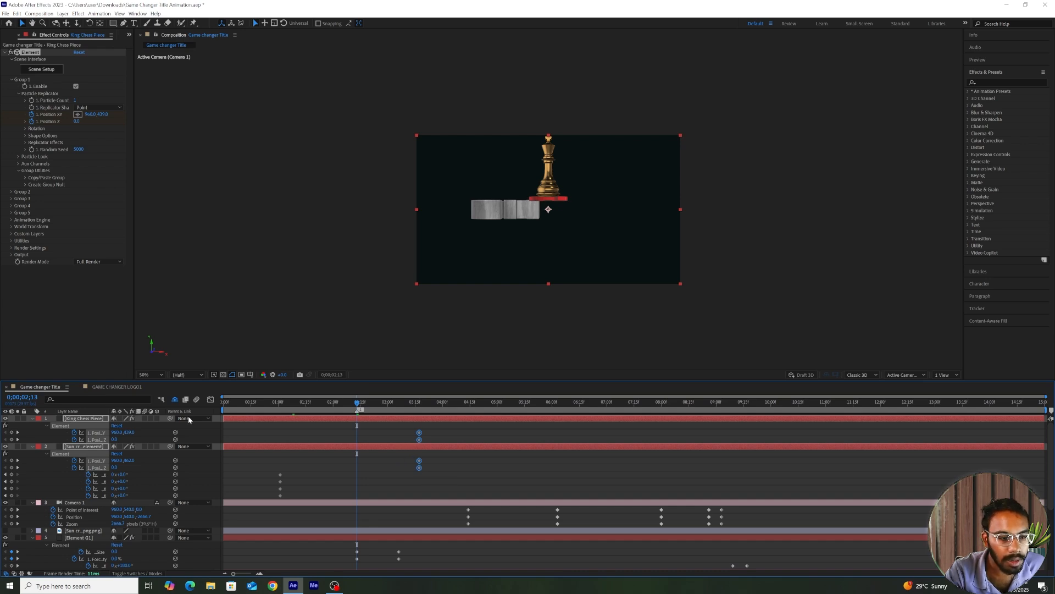
Keyframe lower positions at 0;00;02;13, with Y about 573 for the king and 595 for the sun cross, and remove both Position Z animations
mouse_move(133, 432)
left_mouse_down()
mouse_move(209, 435)
mouse_move(123, 434)
mouse_move(150, 460)
mouse_move(179, 461)
mouse_move(133, 462)
mouse_move(126, 436)
left_mouse_up()
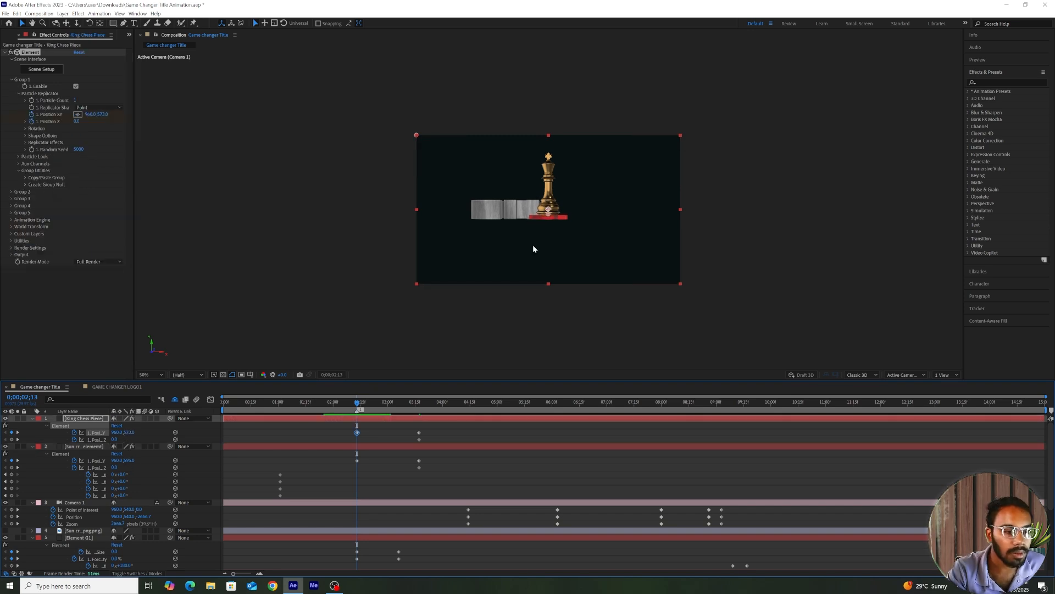
left_click(74, 439)
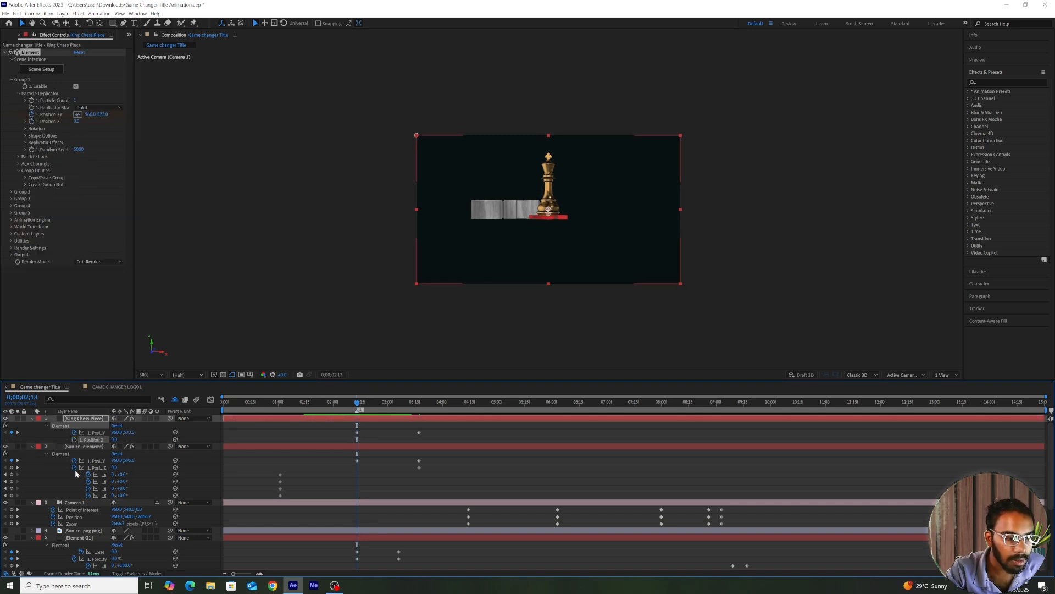
left_click(75, 468)
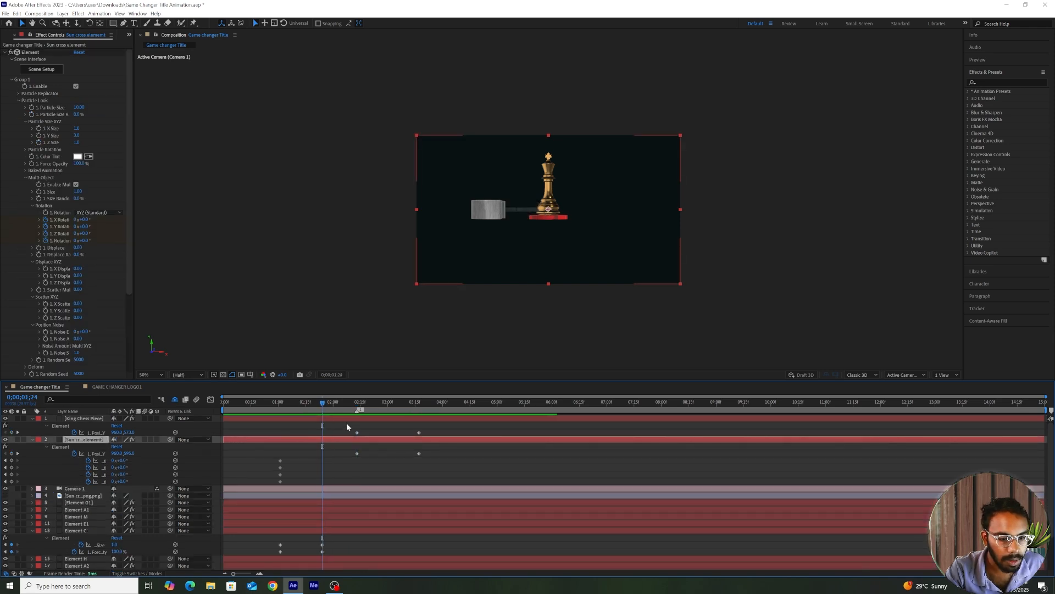
Align the king's and sun cross's Position XY keyframes with Element C's keyframes, ending at 0;00;01;24, and preview from the start
left_click_drag(346, 423, 322, 470)
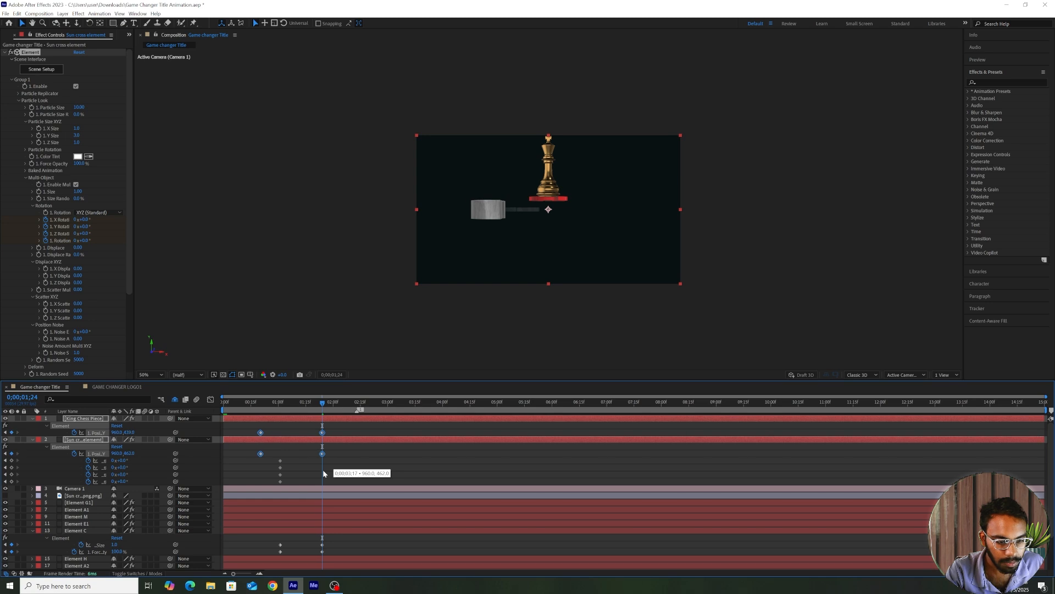
left_click_drag(249, 428, 279, 460)
key("Home")
left_click(259, 437)
key("space")
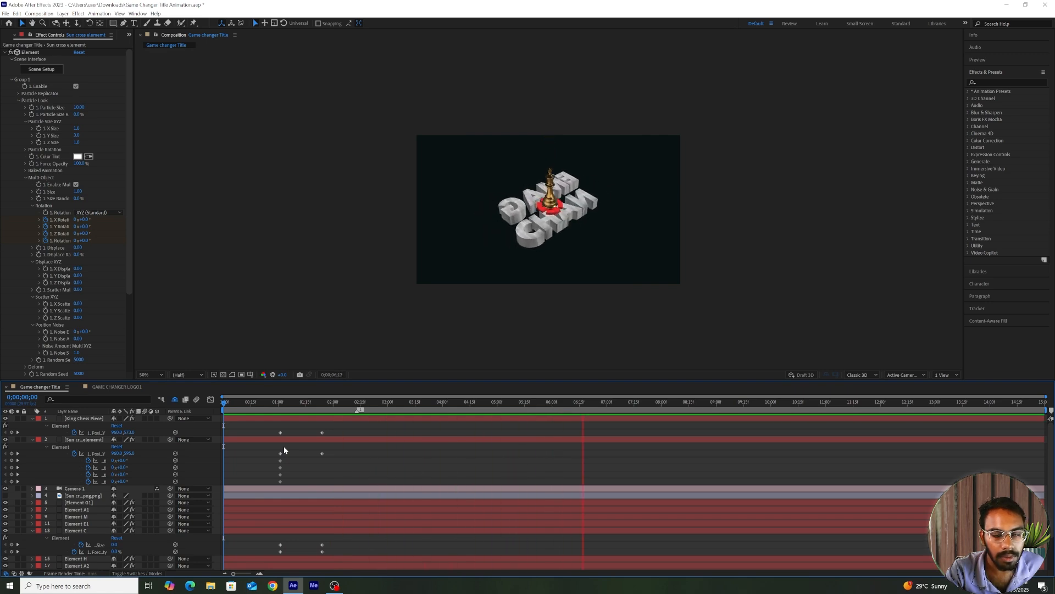
In the King Chess Piece's Element scene, move the King model to X -1.7 and Z -0.5
left_click(557, 205)
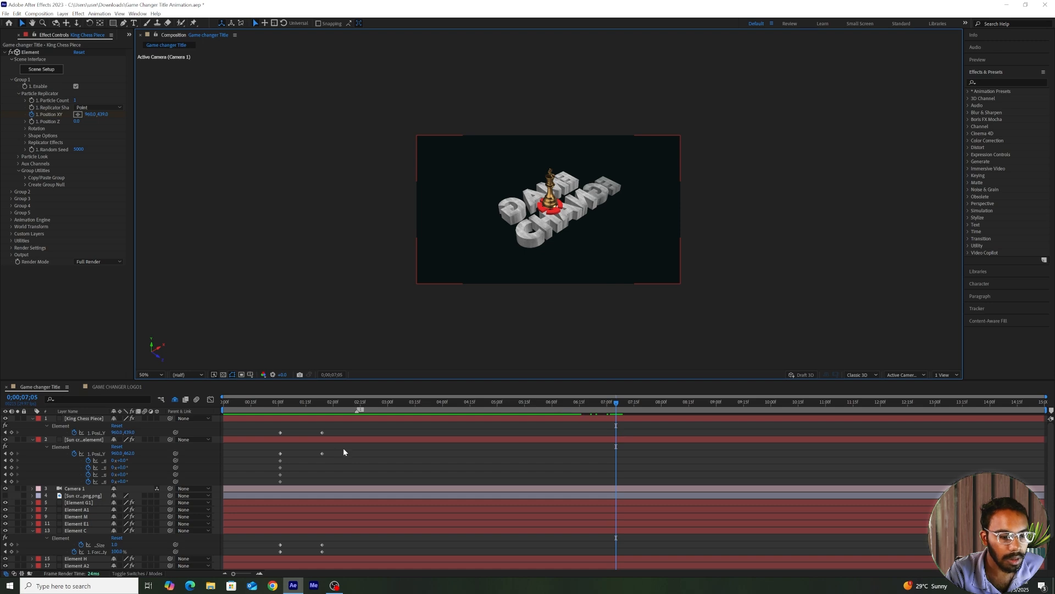
left_click(369, 469)
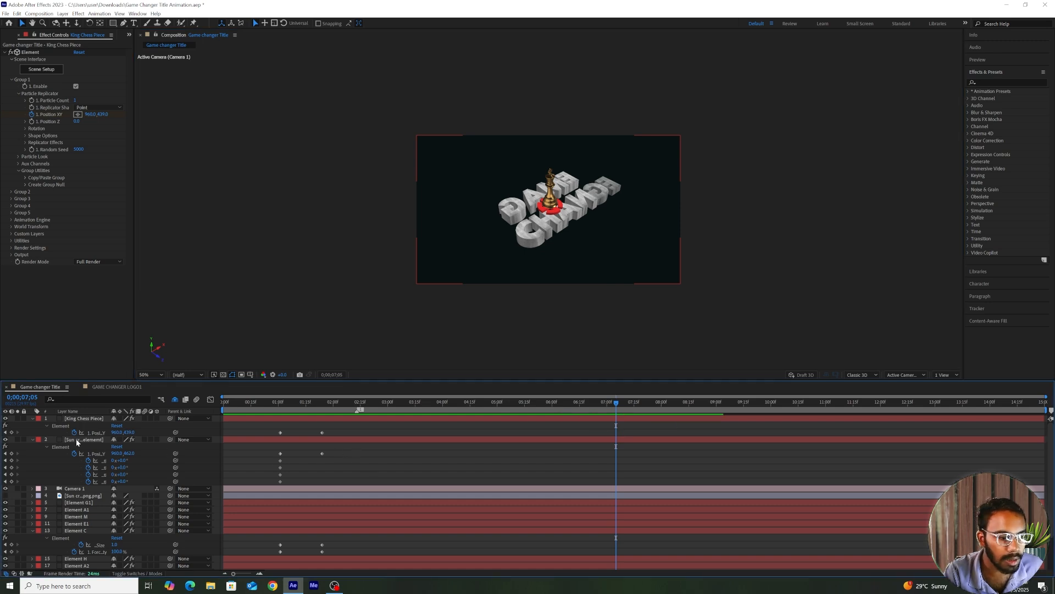
left_click(80, 419)
left_click(44, 70)
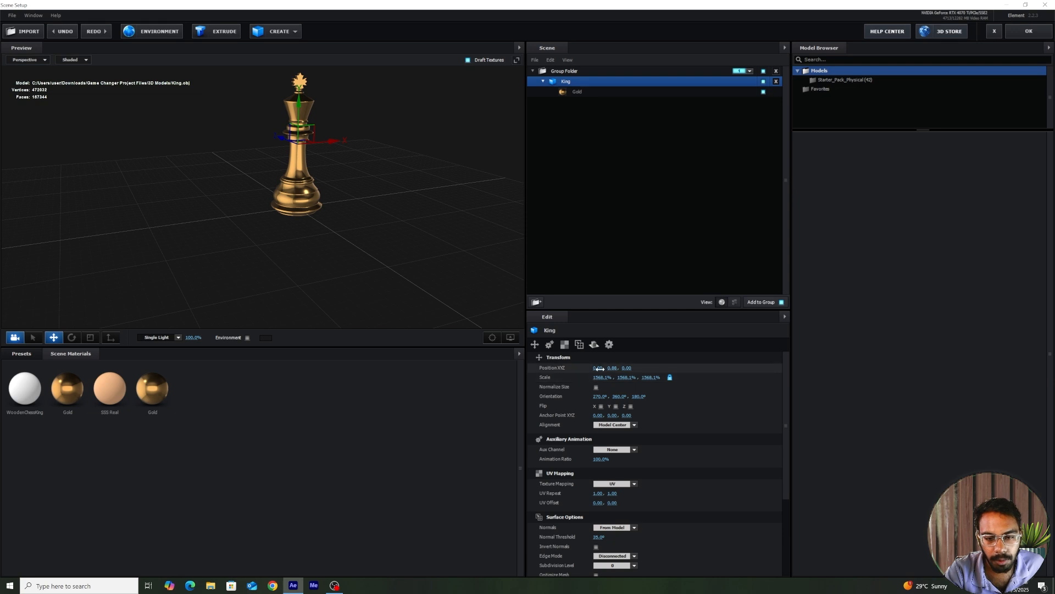
left_click(598, 368)
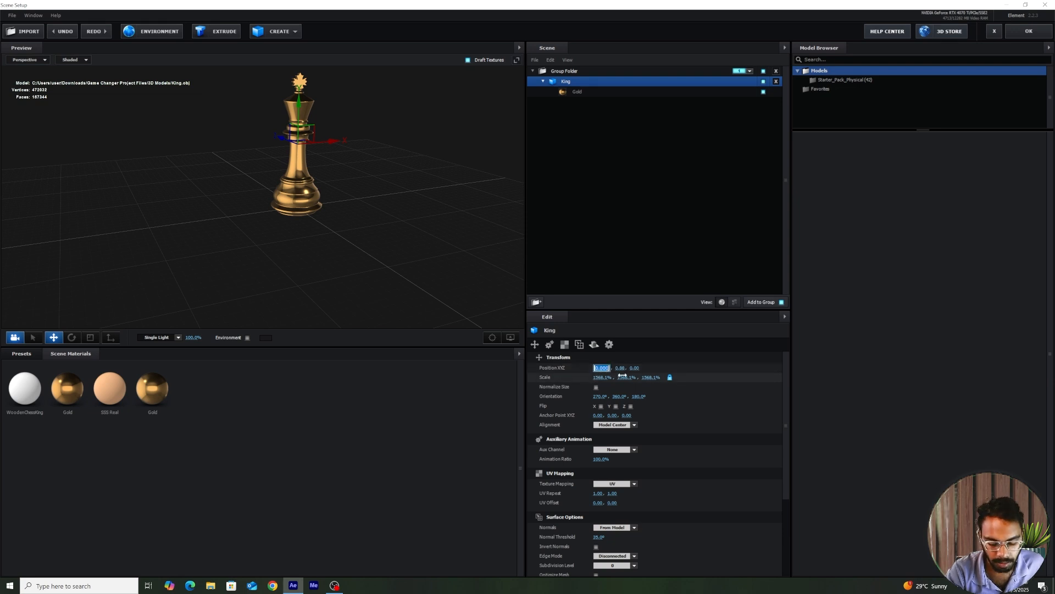
type("-1.7")
key("Tab")
key("Tab")
key("Return")
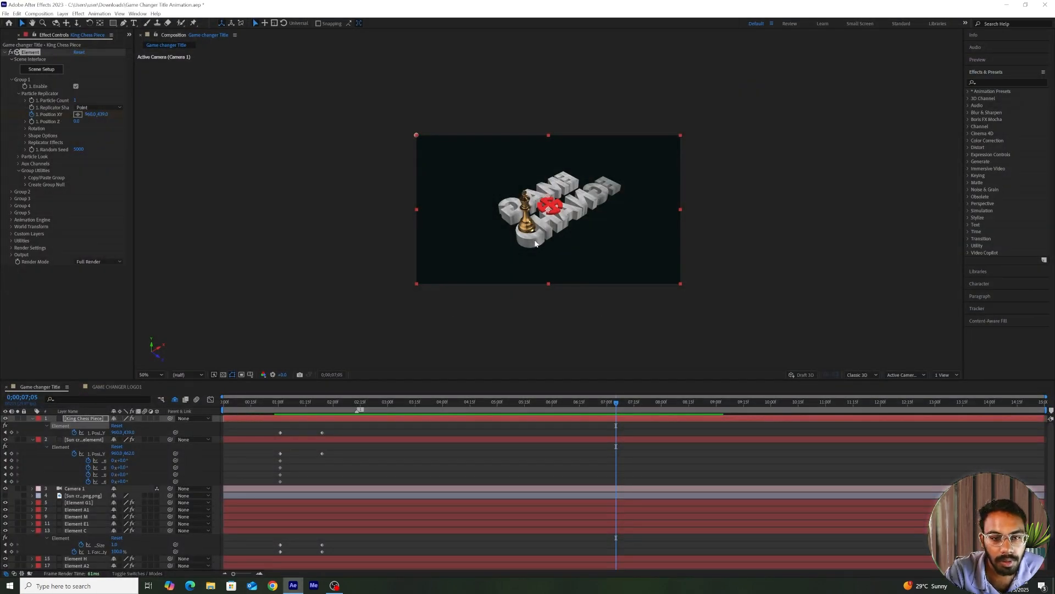
In the sun cross's Element scene, move the extrusion model to X -1.50 and Z -0.50
key("period")
key("period")
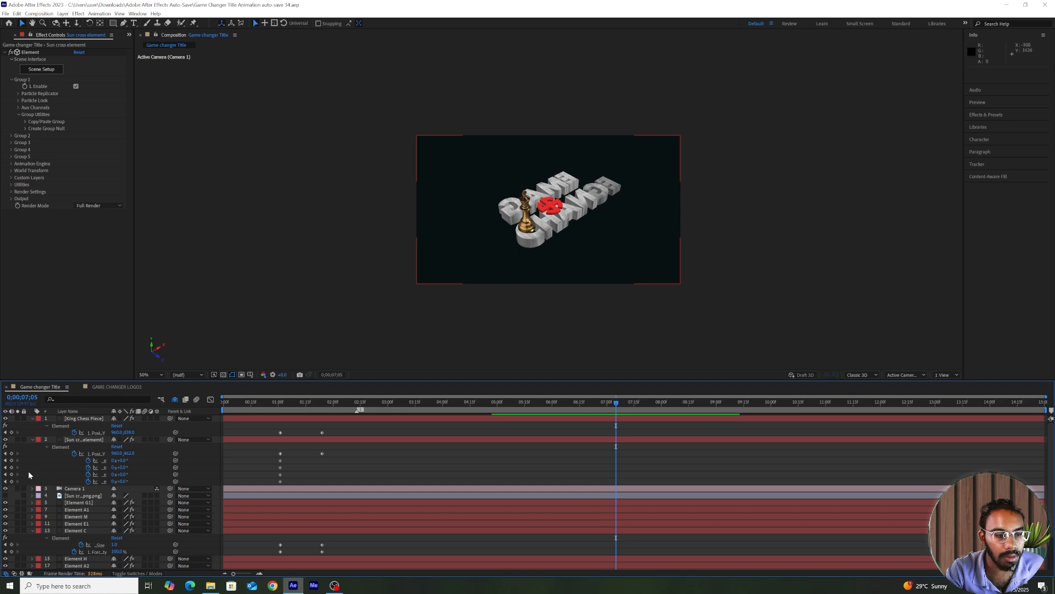
left_click(82, 440)
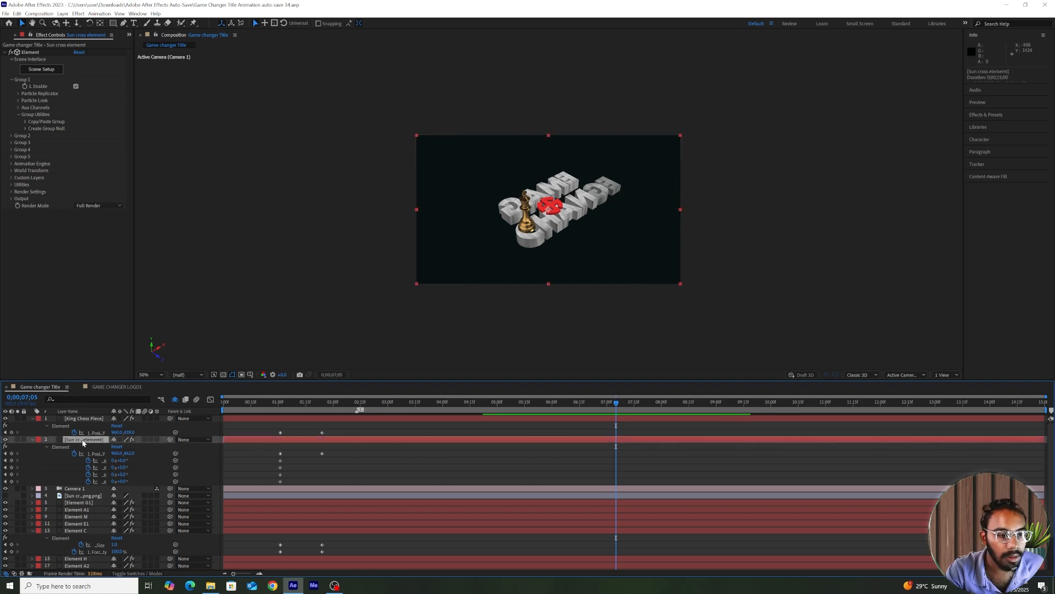
left_click(41, 69)
left_click(630, 541)
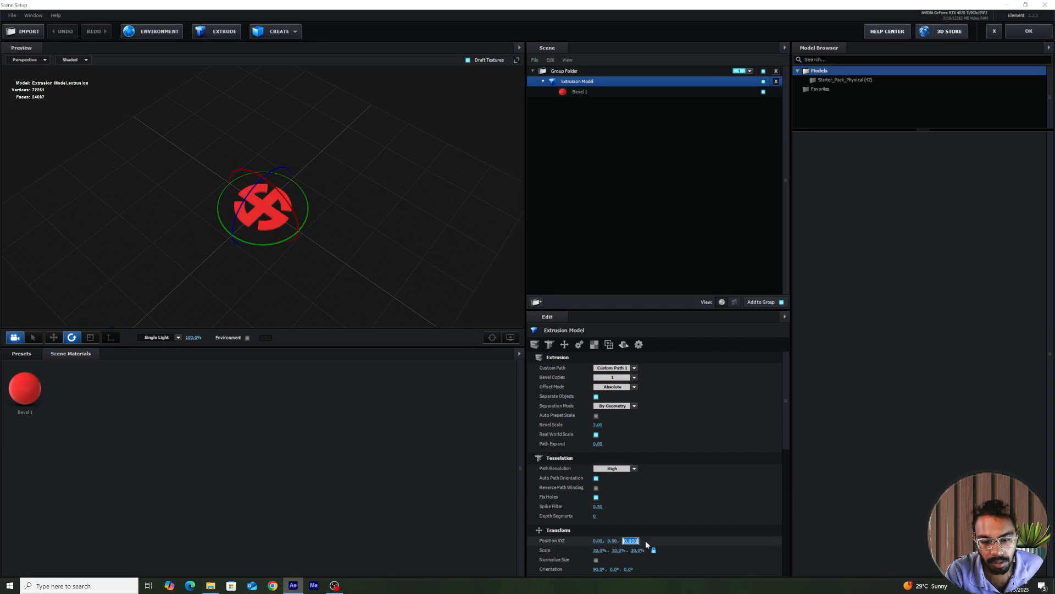
type("-0.5")
key("Return")
left_click_drag(598, 540, 605, 566)
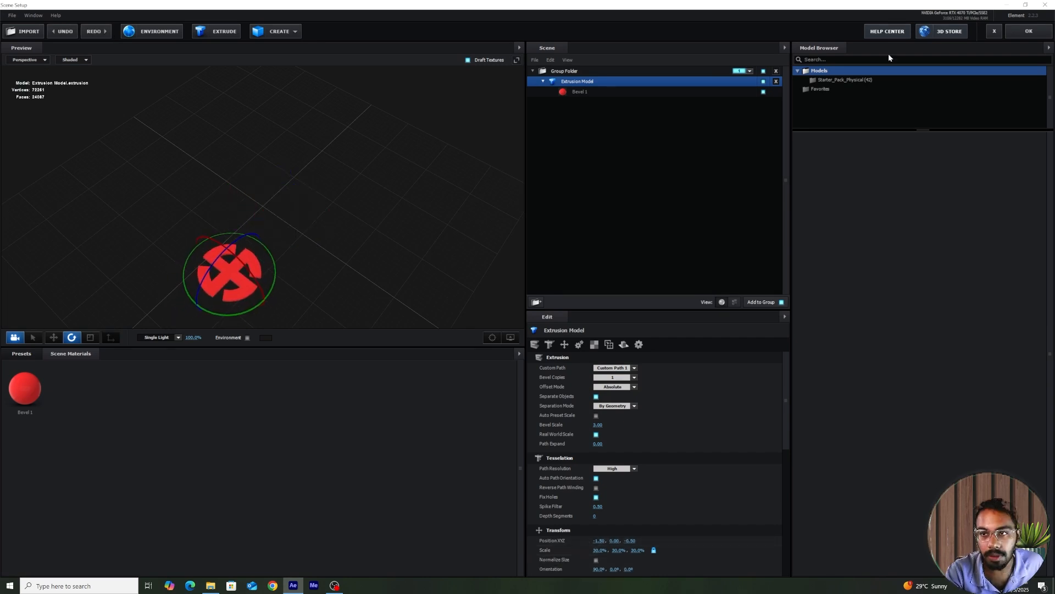
left_click(1028, 31)
Reduce the sun cross's thickness by setting its Group 1 particle Y Size to 2.0
left_click(81, 440)
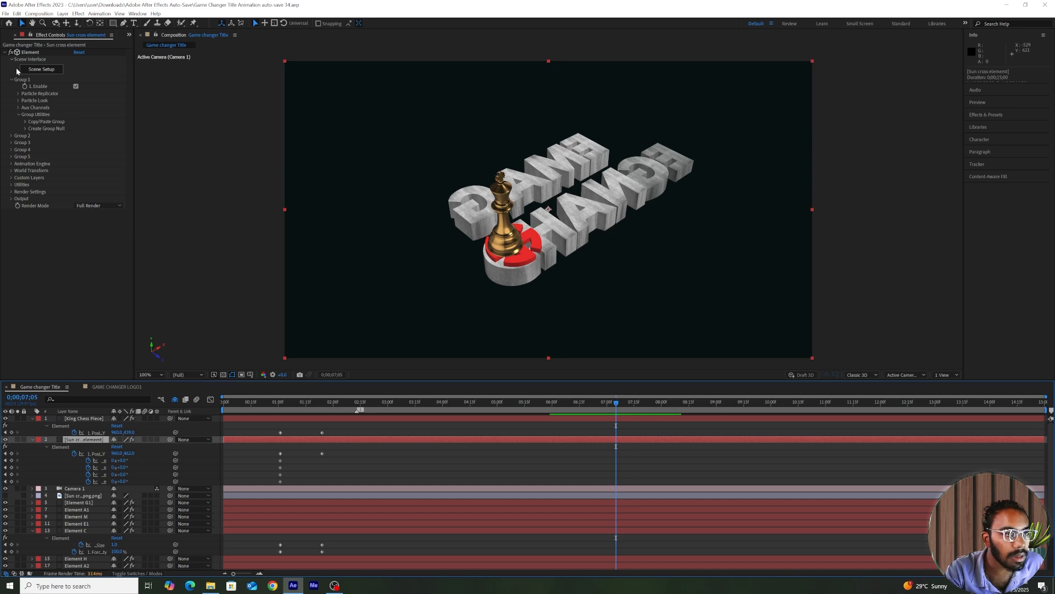
left_click(18, 101)
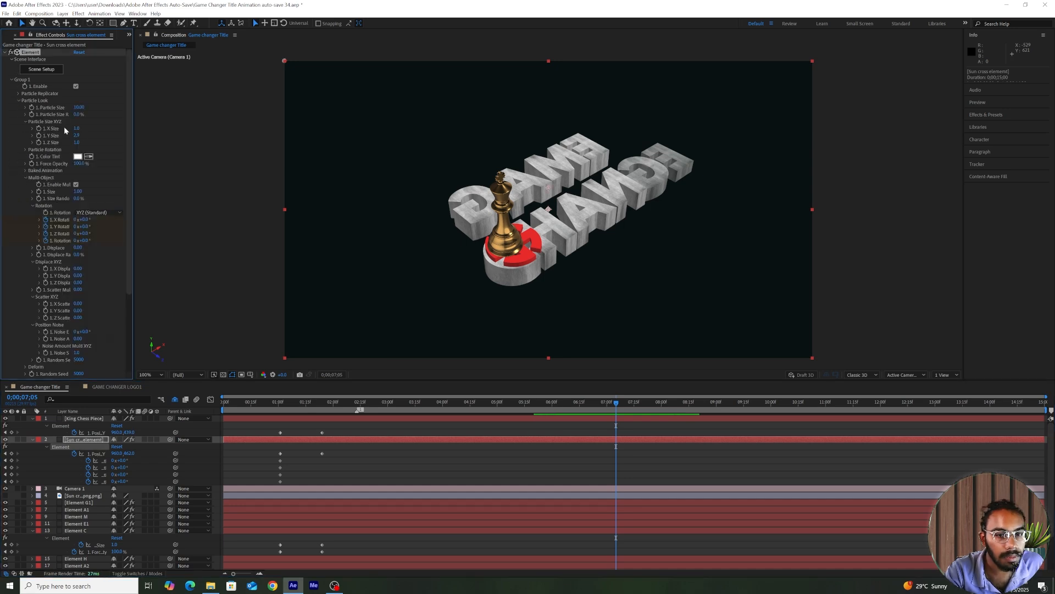
key("Return")
left_click(338, 460)
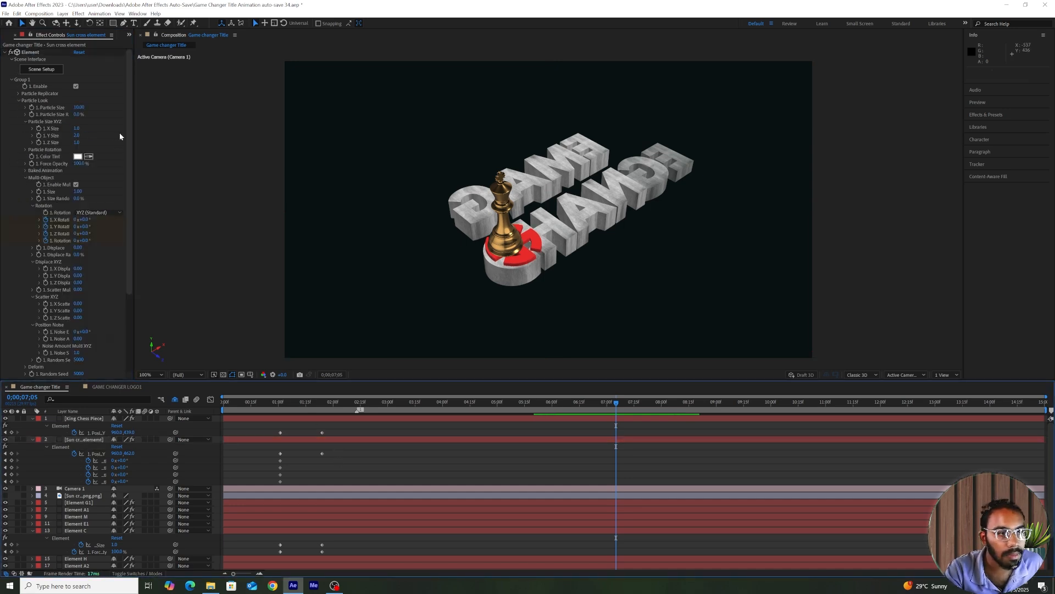
Center the king on the sun cross by setting the King model's Position X to -1.59 in its Element scene
left_click(85, 419)
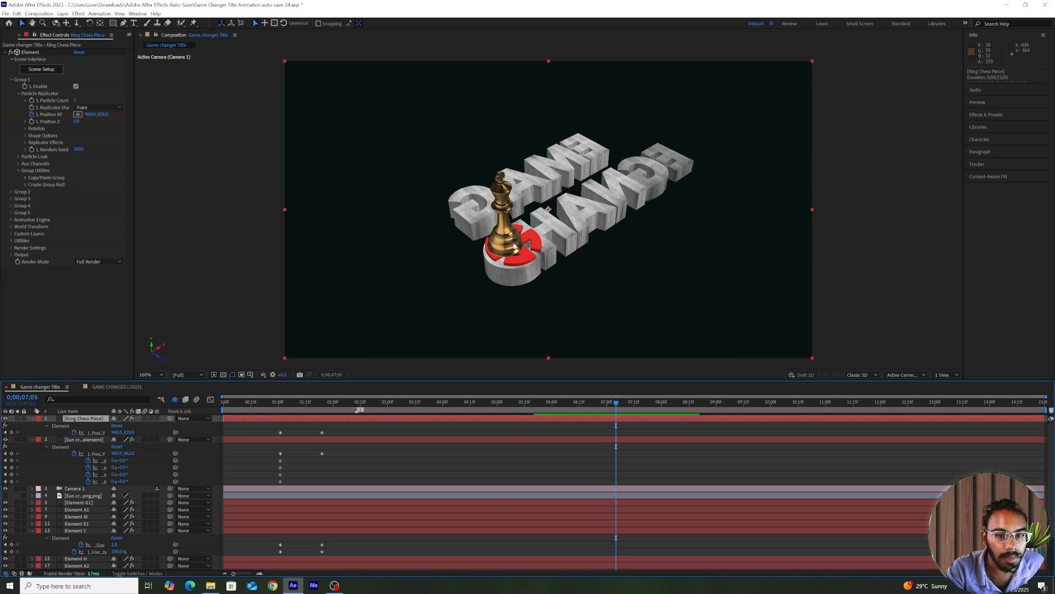
left_click(42, 69)
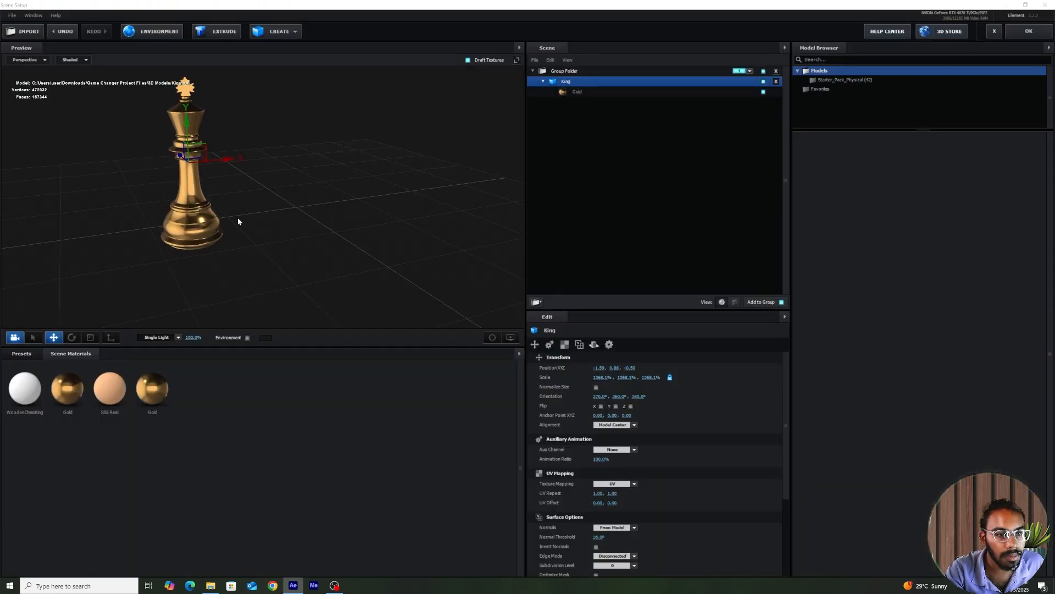
left_click(1029, 31)
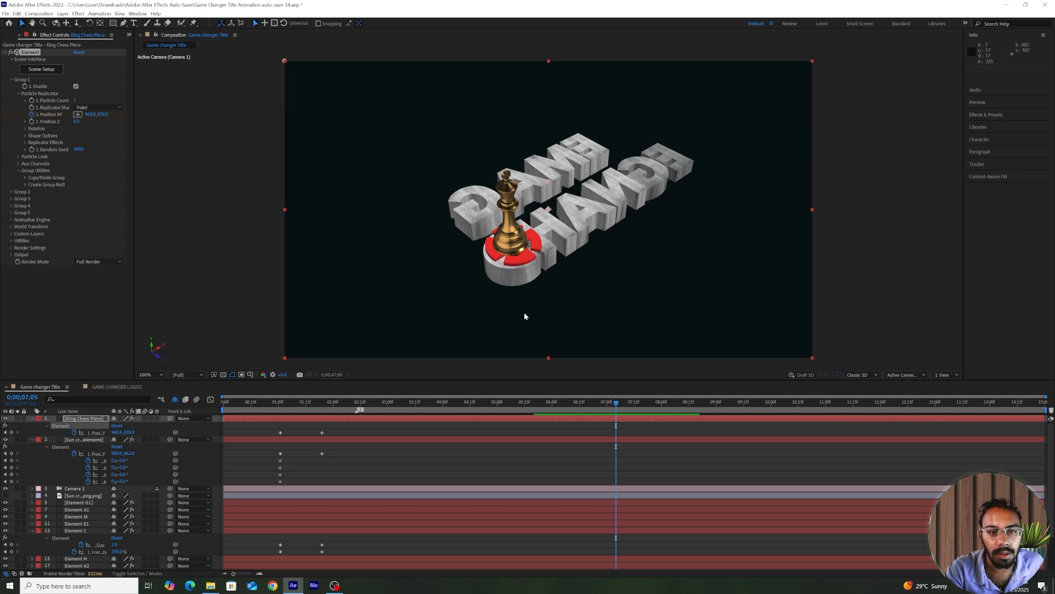
Delete Camera 1's first set of Point of Interest, Position and Zoom keyframes
key("ctrl+a")
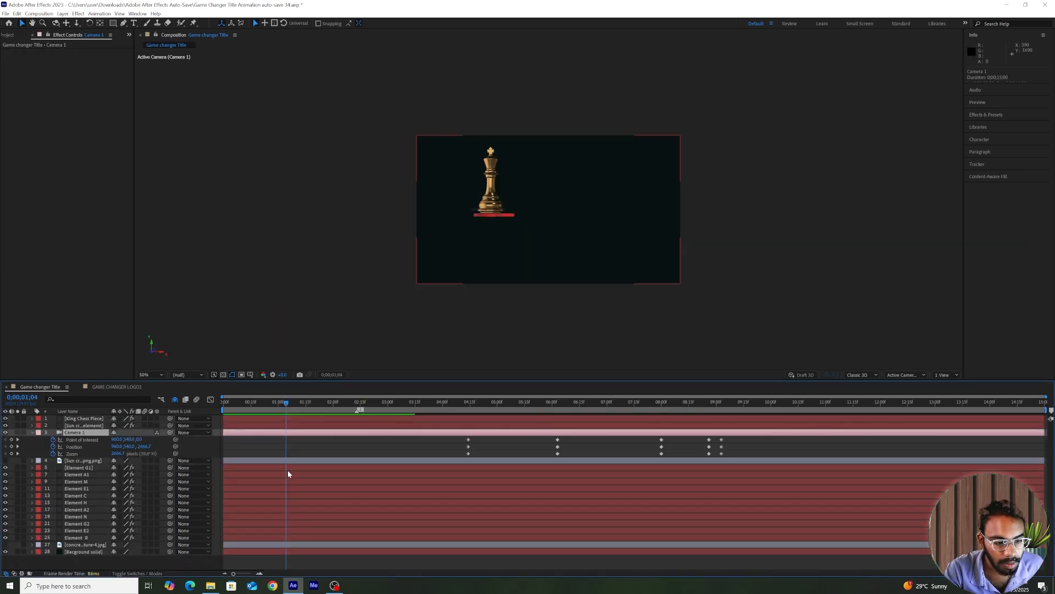
left_click(288, 467)
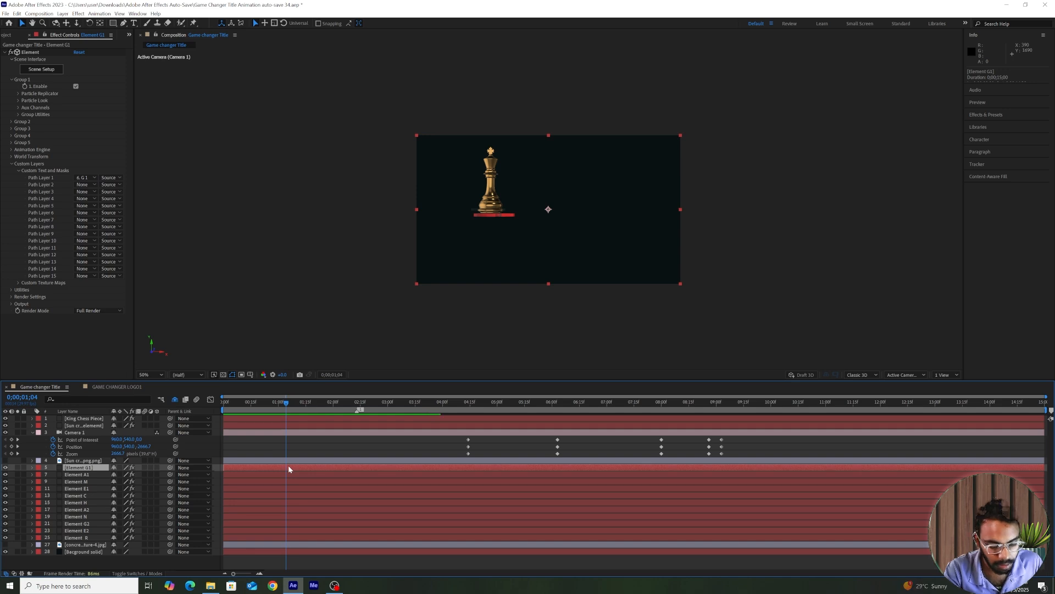
left_click(90, 496)
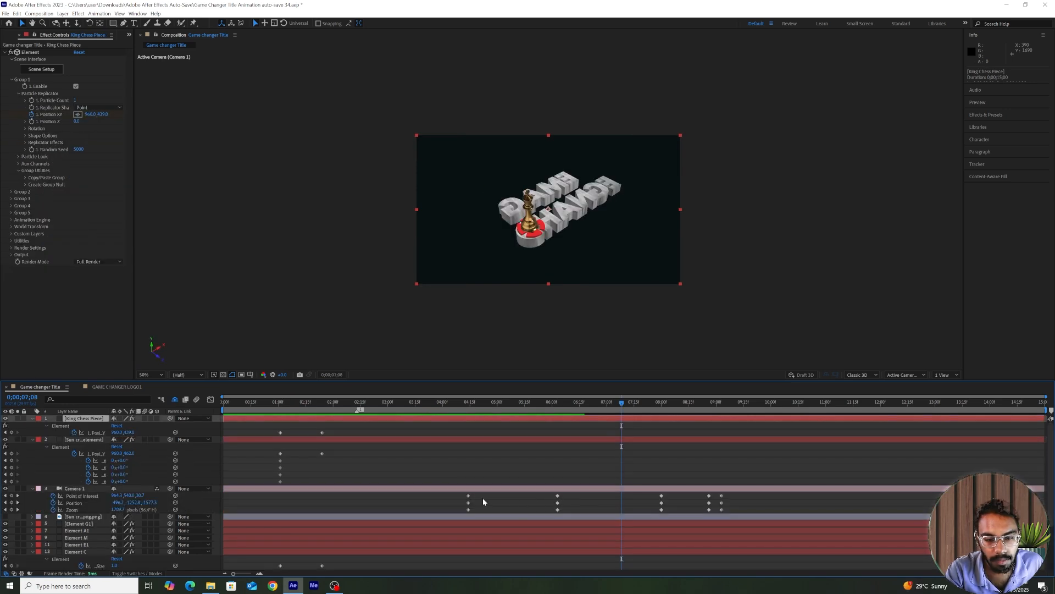
left_click_drag(481, 495, 462, 511)
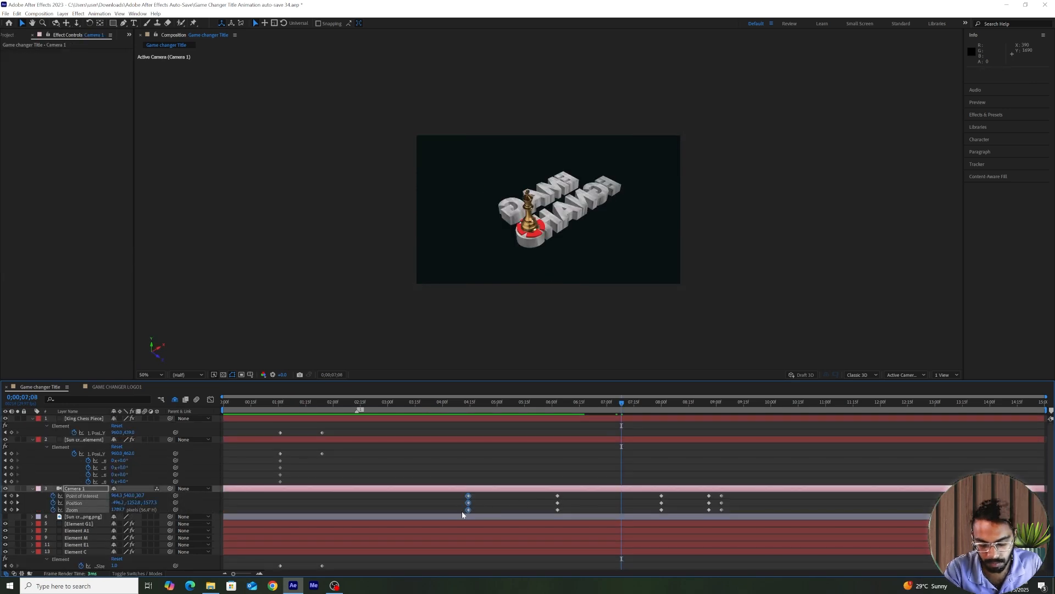
key("Delete")
Move Camera 1's now-first keyframe set to about 0;00;01;00 and preview the animation from 0;00;00;27
left_click_drag(549, 497, 472, 510)
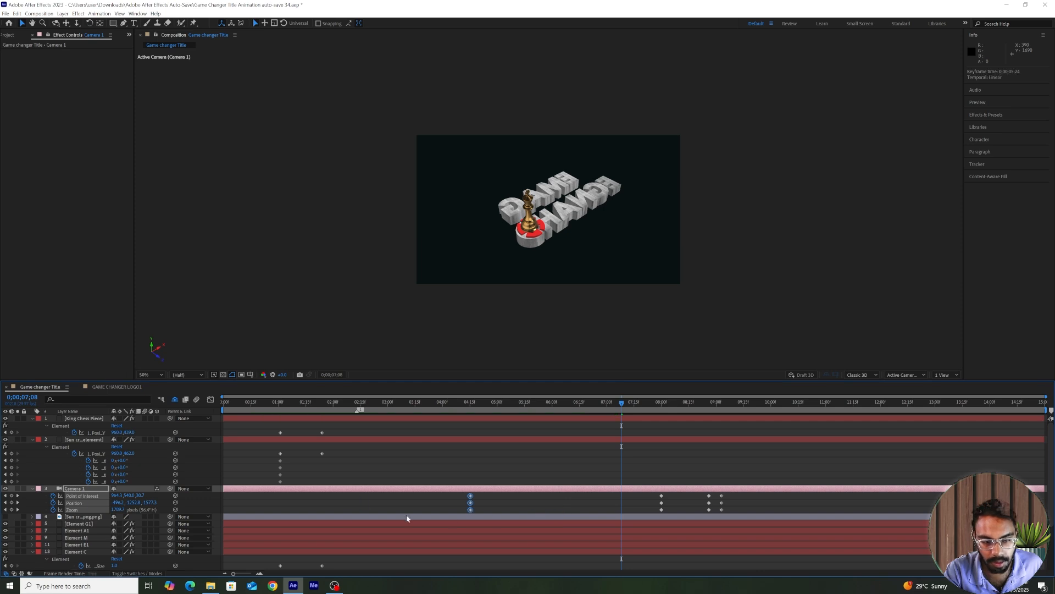
left_click_drag(280, 523, 279, 516)
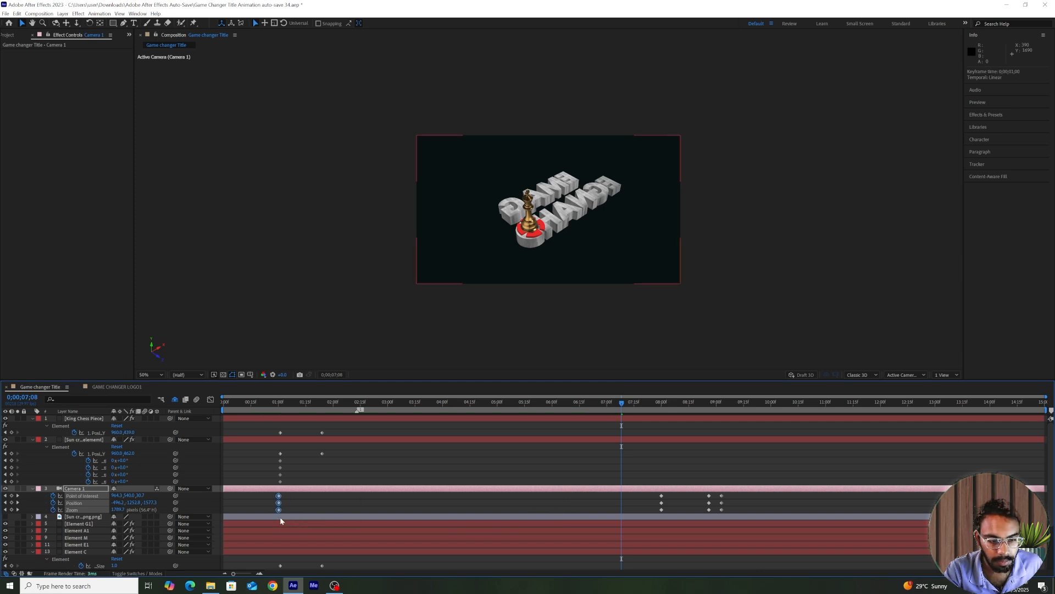
left_click(273, 404)
key("space")
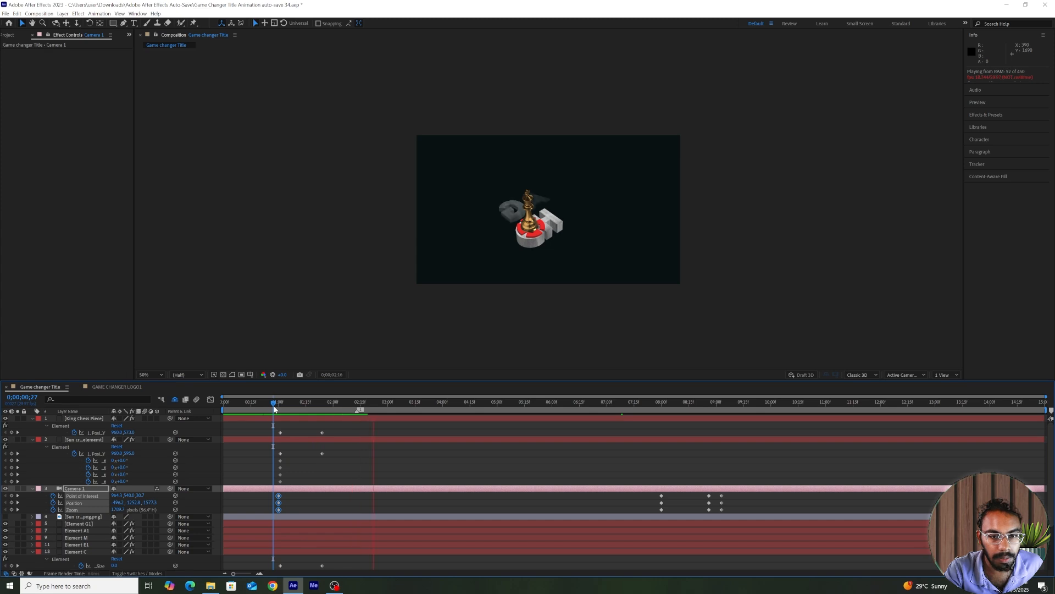
Reveal all layers' keyframes and shift them about one second later, with Camera 1's first set near 0;00;01;29
left_click(275, 406)
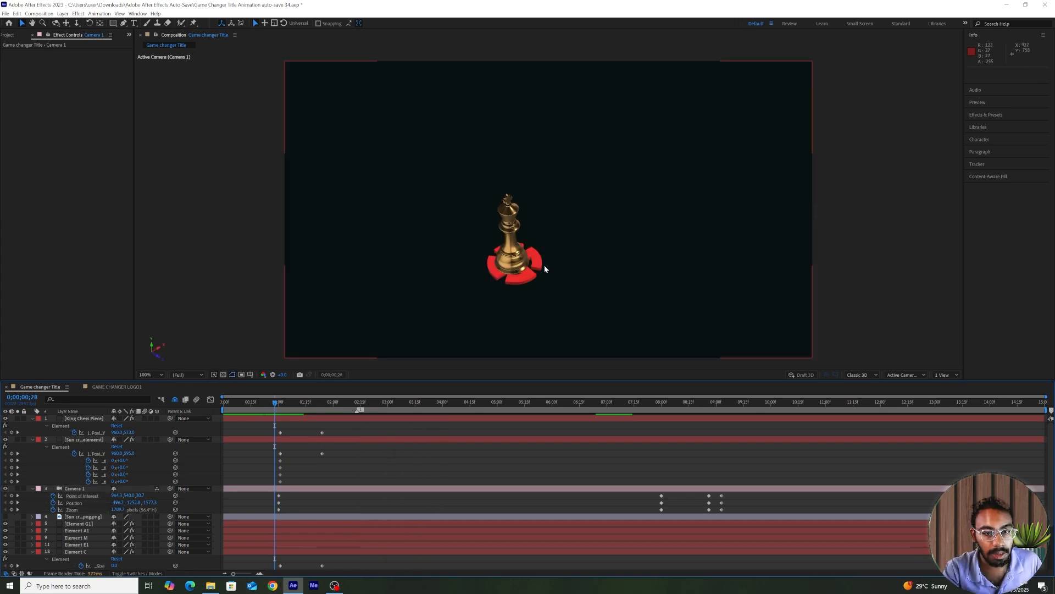
key("ctrl+a")
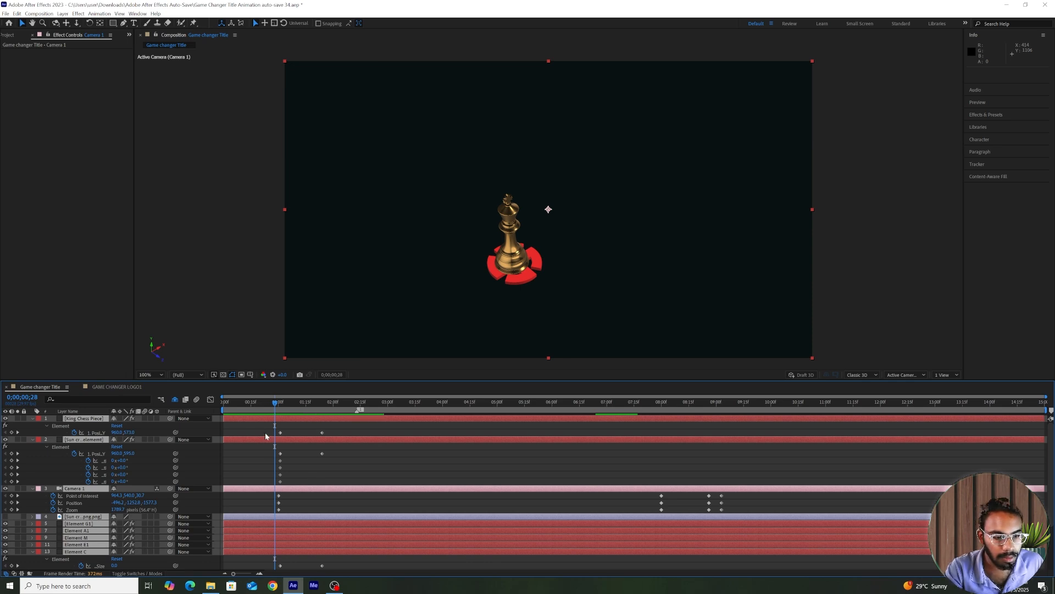
key("u")
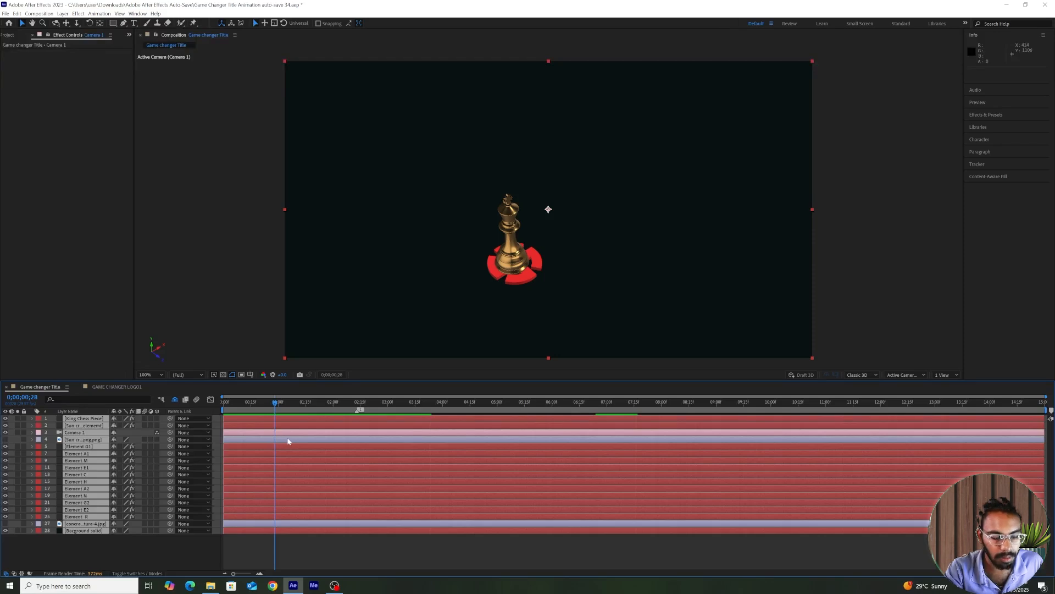
key("u")
left_click_drag(264, 428, 801, 532)
scroll(800, 532, "up", 15)
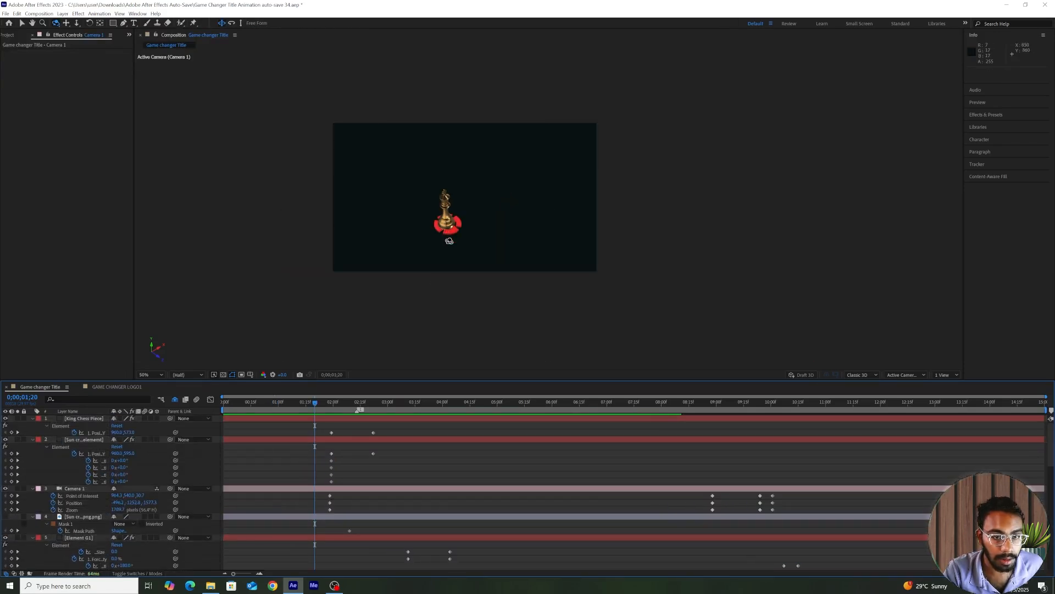
At 0;00;01;13, keyframe the king's Position XY at 475, 573 and the sun cross's at 441, 595
left_click_drag(315, 403, 301, 404)
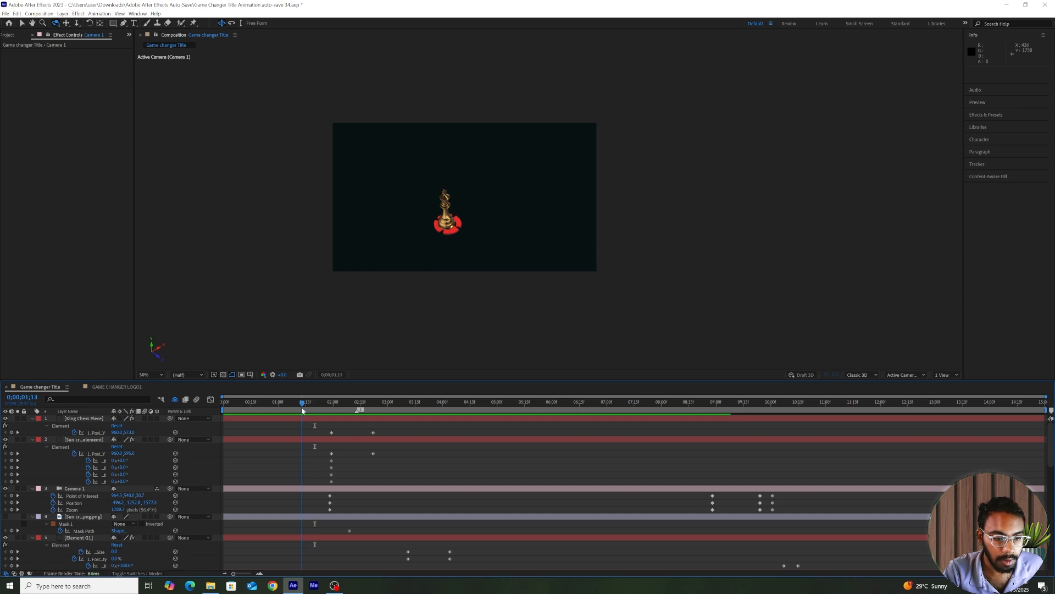
left_click_drag(118, 433, 209, 477)
key("ctrl+z")
left_click(150, 472)
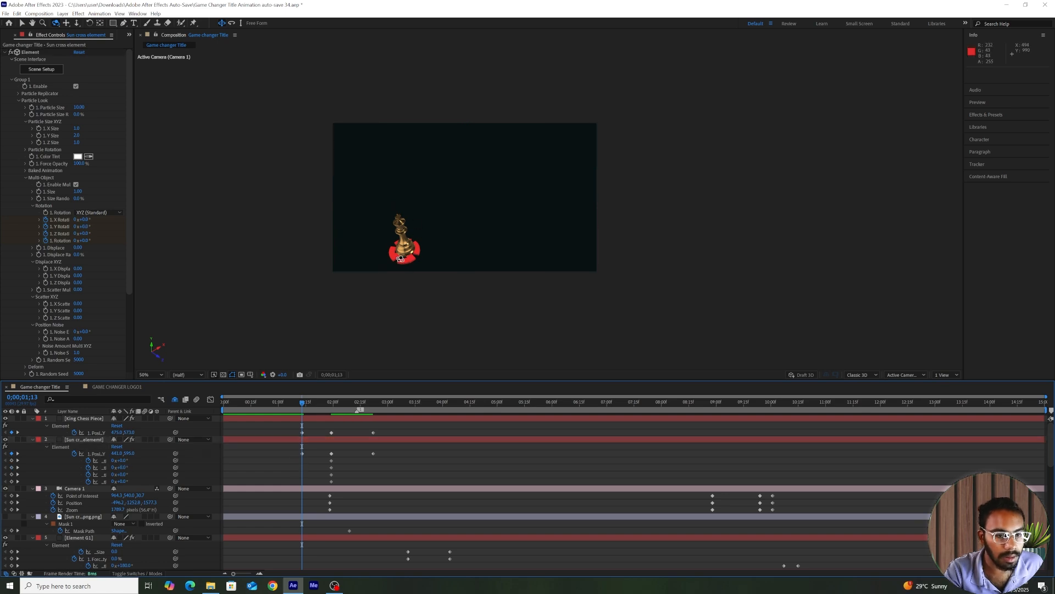
Remove all sun cross rotation keyframes except Y Rotation, set Y Rotation to 180° at 0;00;01;13, and preview the entrance
left_click(88, 461)
left_click(89, 475)
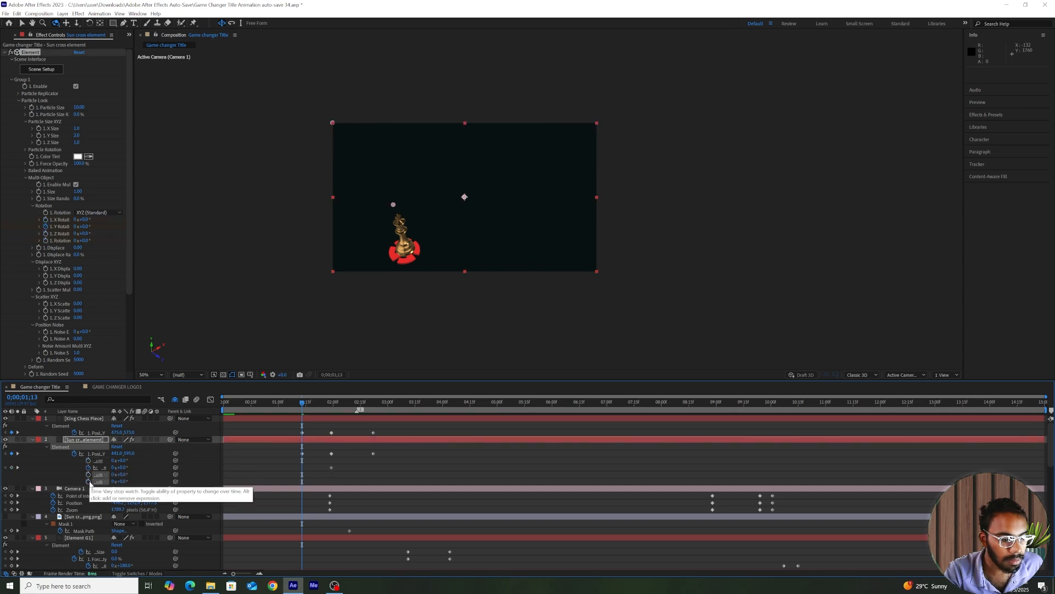
left_click(88, 481)
left_click(123, 468)
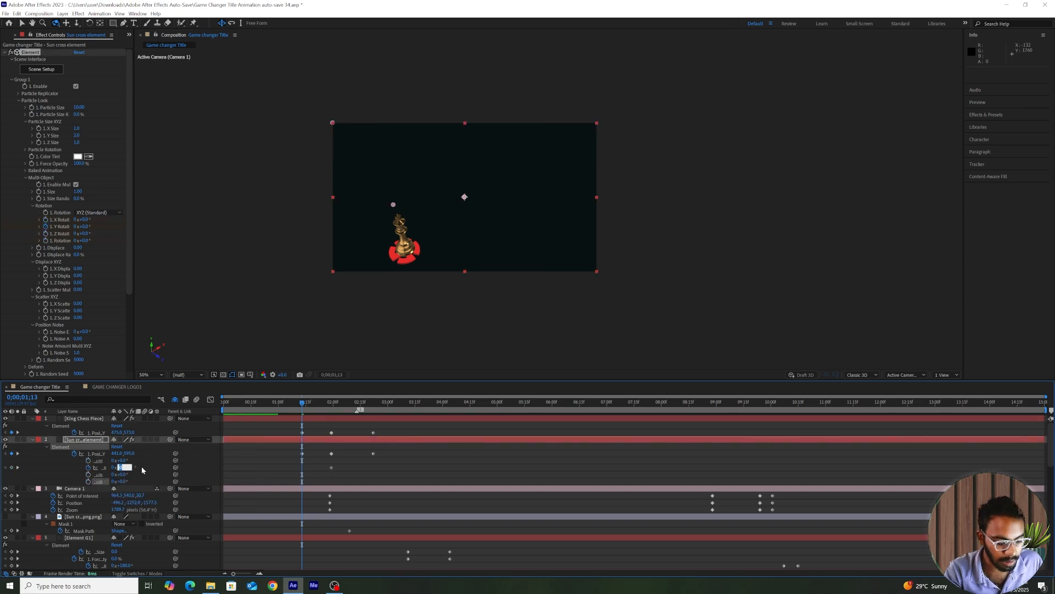
key("Return")
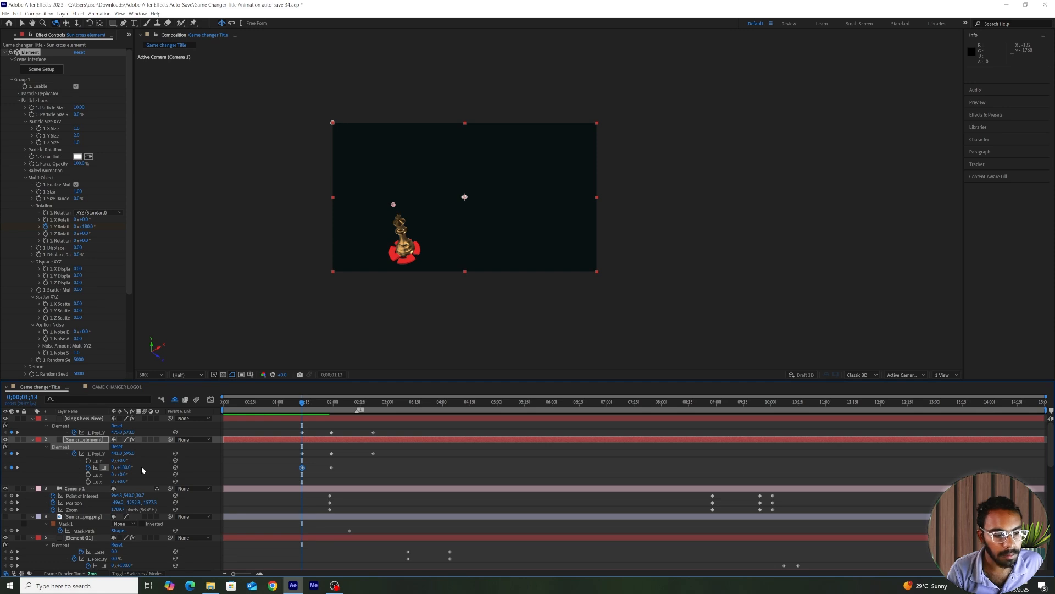
key("space")
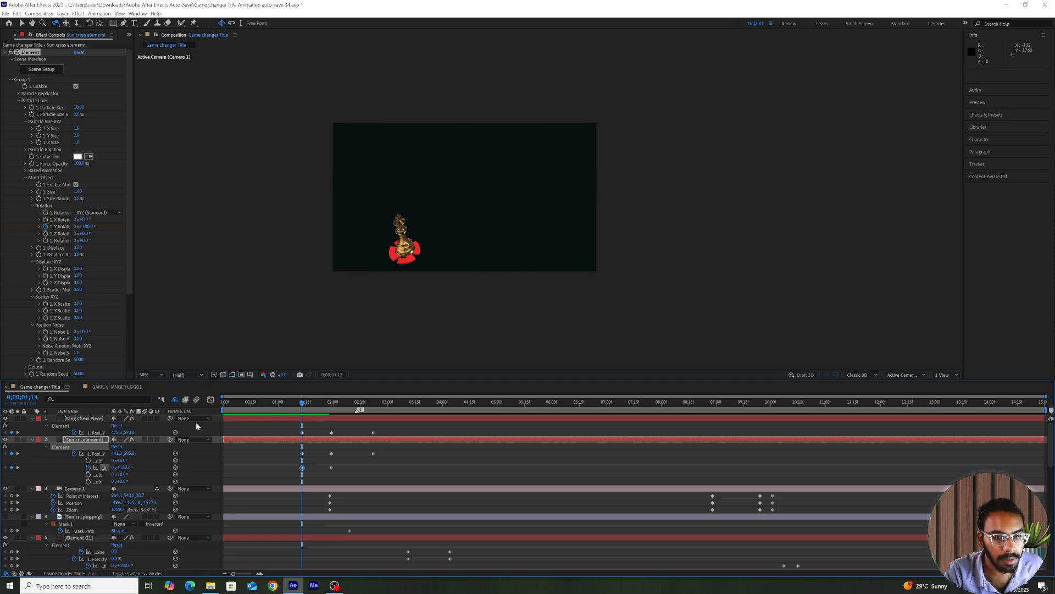
key("space")
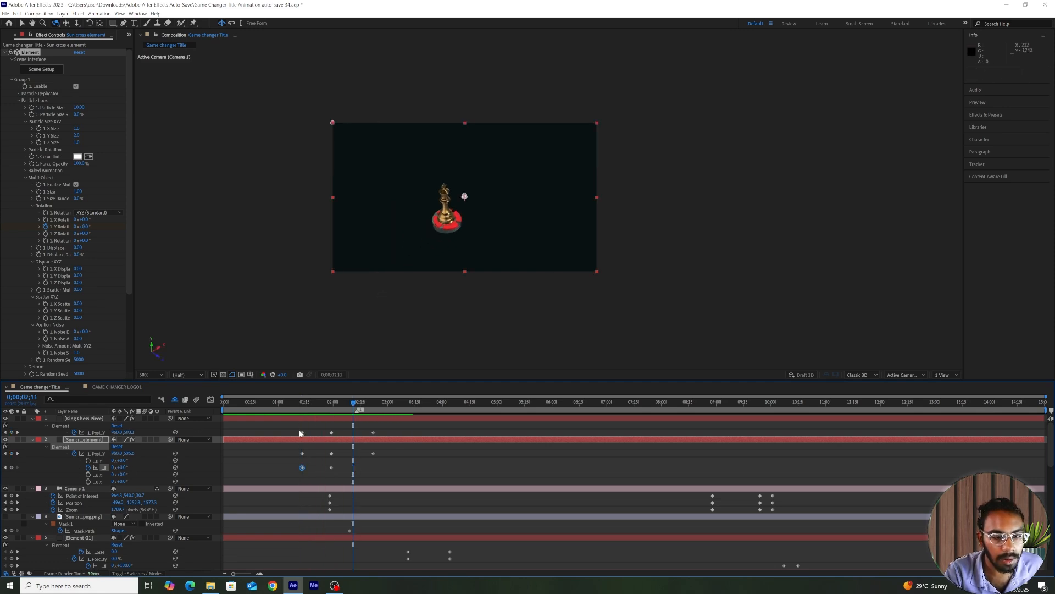
Move the king's first position keyframe and the sun cross's first position and Y Rotation keyframes to about 0;00;00;27
left_click_drag(302, 404, 311, 467)
left_click(308, 457)
left_click_drag(304, 408, 302, 416)
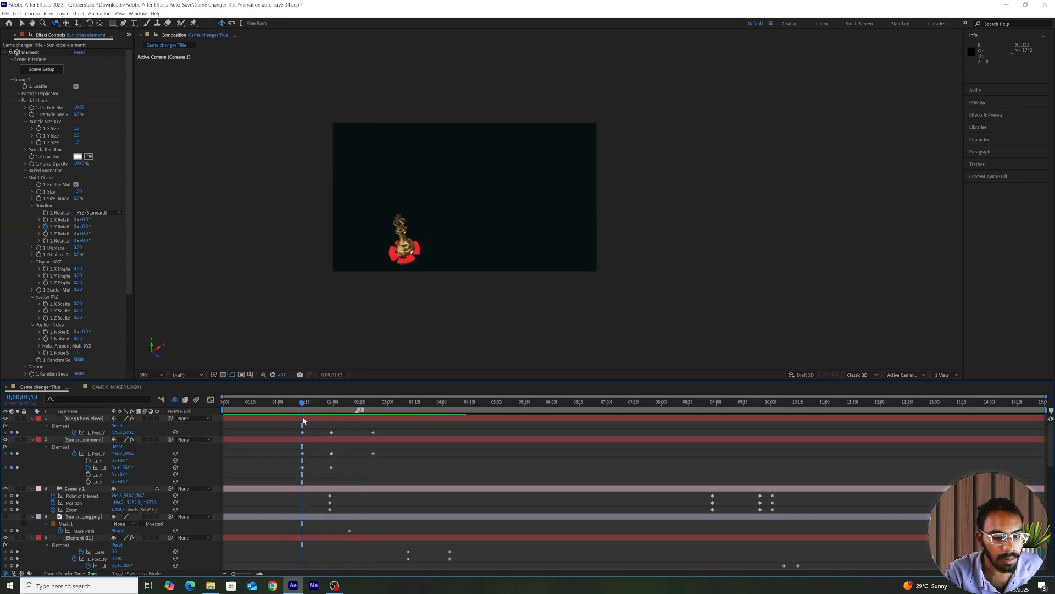
left_click(300, 468)
left_click_drag(302, 468, 273, 469)
left_click(273, 405)
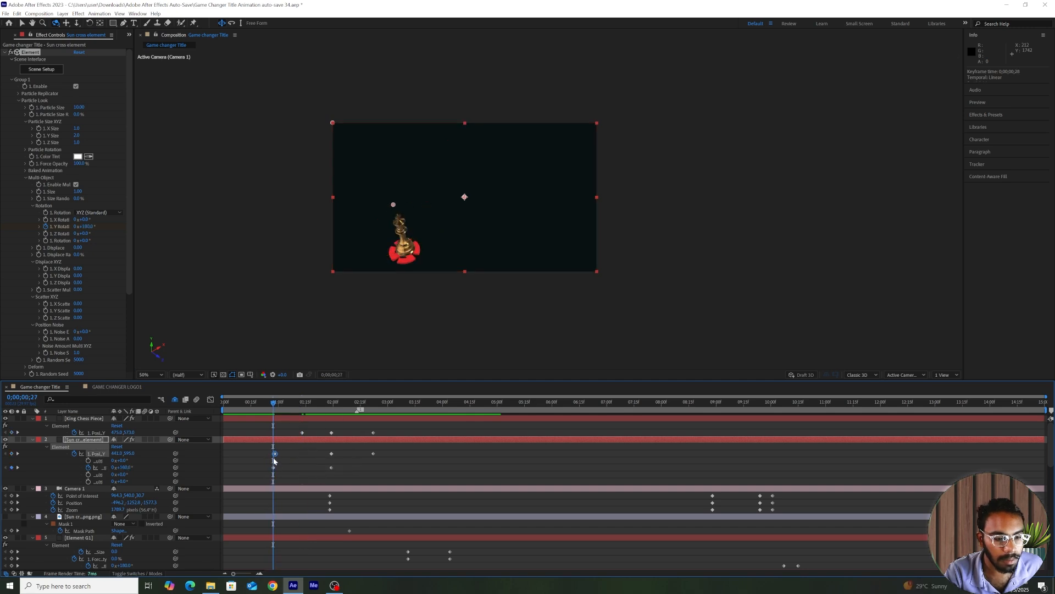
left_click(298, 434)
left_click_drag(301, 433, 282, 454)
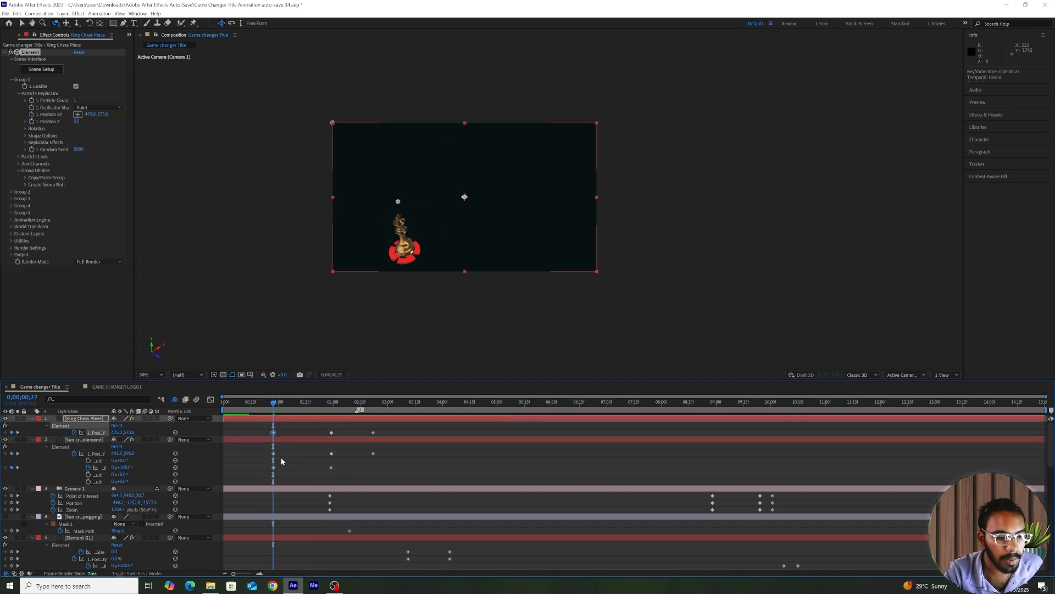
left_click(281, 457)
Set the starting Position XY to 328, 573 for the king and 310, 595 for the sun cross, and preview the animation
left_click_drag(114, 432, 99, 458)
key("u")
key("space")
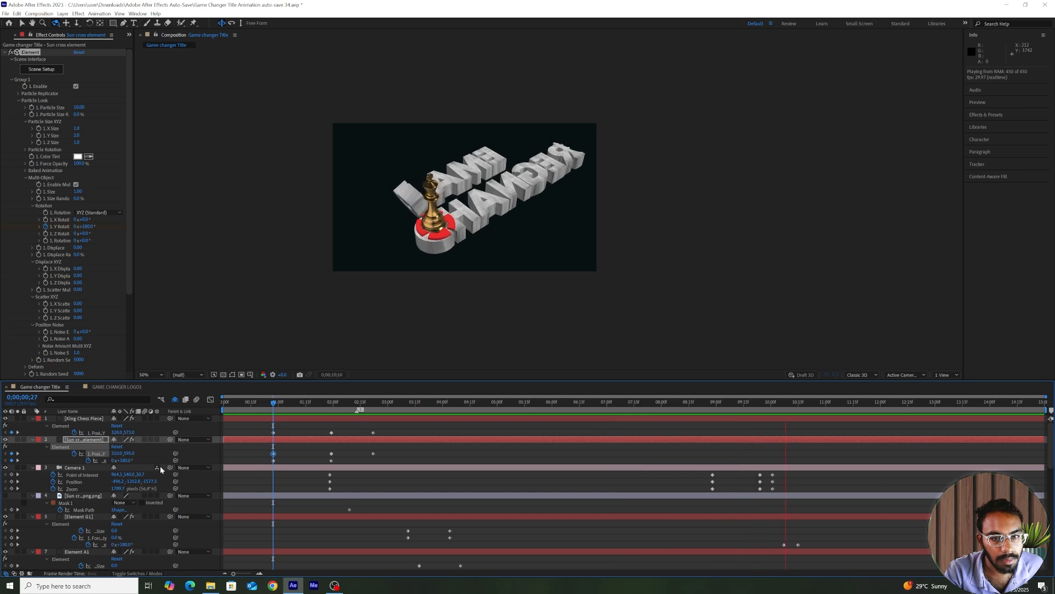
key("space")
At 0;00;10;00, orbit Camera 1 to a slightly higher angle on the complete title
left_click_drag(904, 403, 823, 477)
left_click_drag(121, 482, 7, 499)
key("ctrl+z")
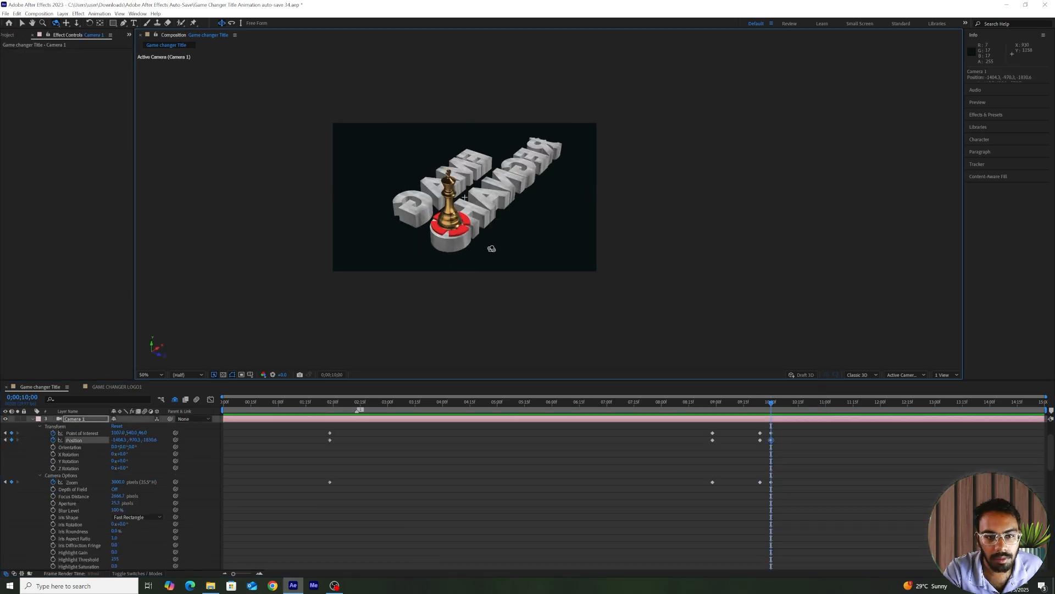
mouse_move(492, 248)
left_mouse_down()
mouse_move(480, 228)
mouse_move(512, 231)
mouse_move(482, 242)
left_mouse_up()
left_click_drag(482, 242, 456, 242)
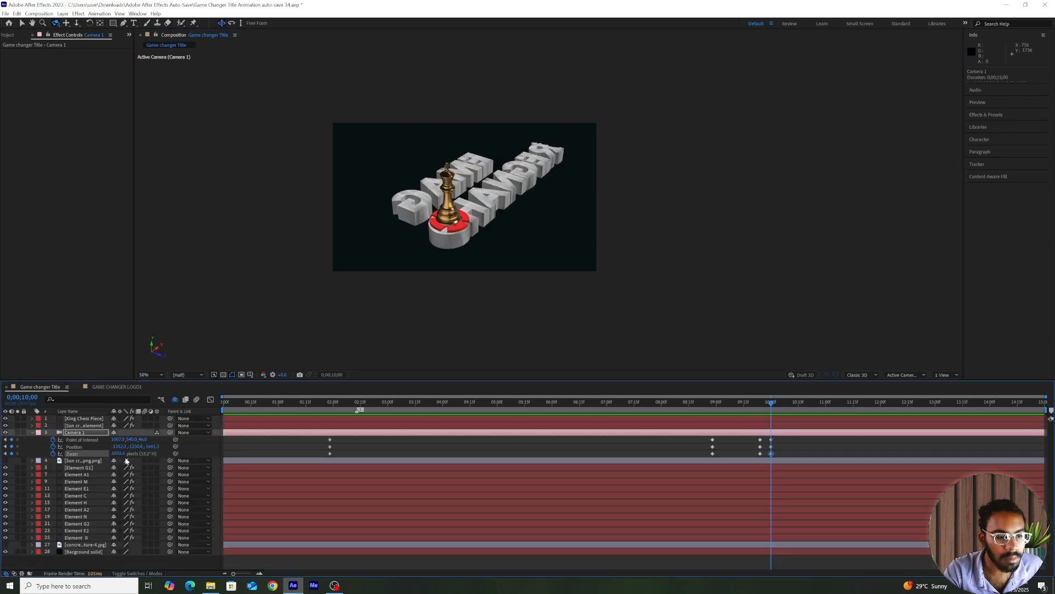
Set Camera 1's Zoom to 3000 pixels at its last keyframe and scrub through the final camera move
left_click(120, 453)
type("3300")
key("Return")
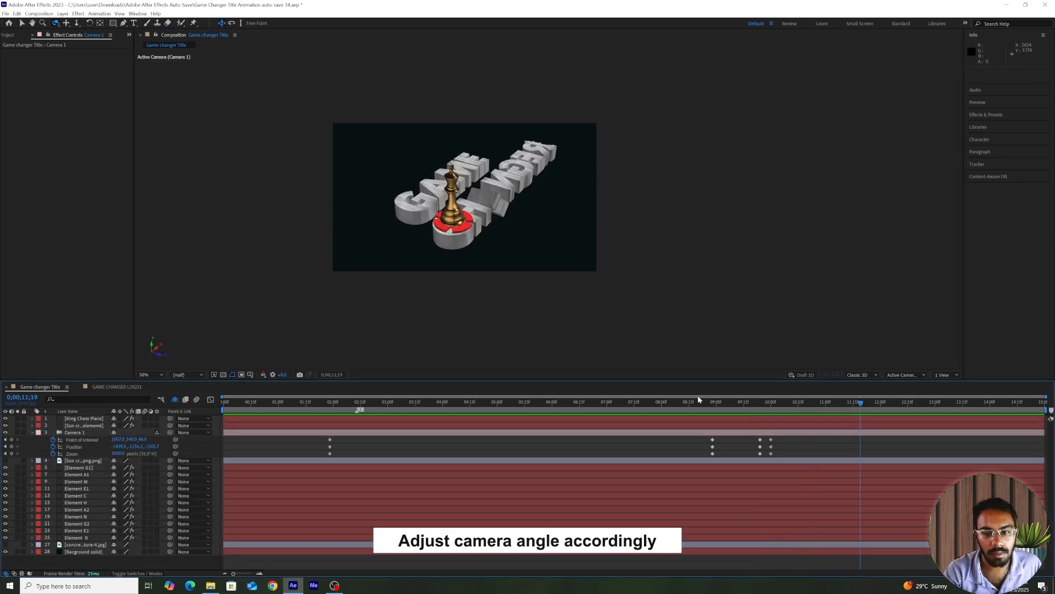
left_click_drag(698, 402, 768, 402)
left_click_drag(861, 445, 788, 460)
left_click(765, 406)
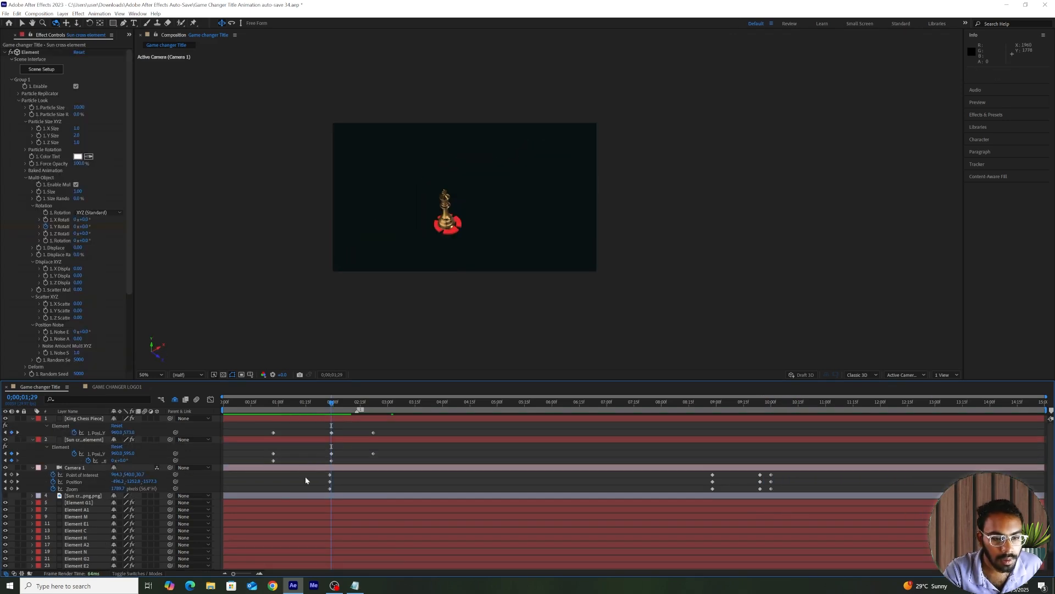
Move the sun cross's last Y Rotation keyframe to 0;00;01;20 and both layers' first keyframes to about 0;00;00;22, and preview
mouse_move(320, 458)
left_mouse_down()
mouse_move(335, 464)
mouse_move(315, 462)
left_mouse_up()
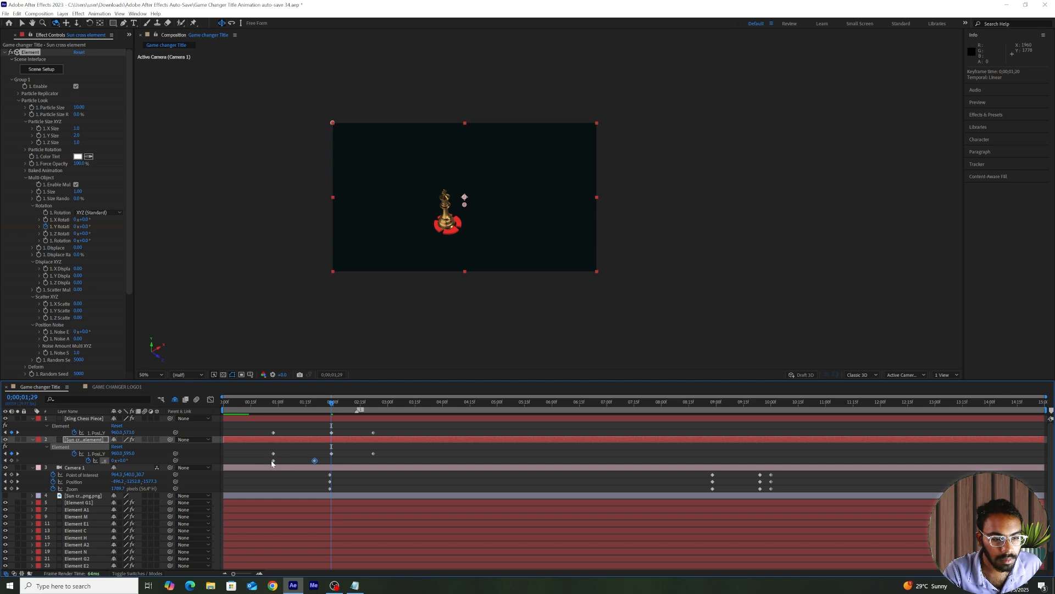
left_click_drag(269, 429, 263, 462)
left_click(263, 405)
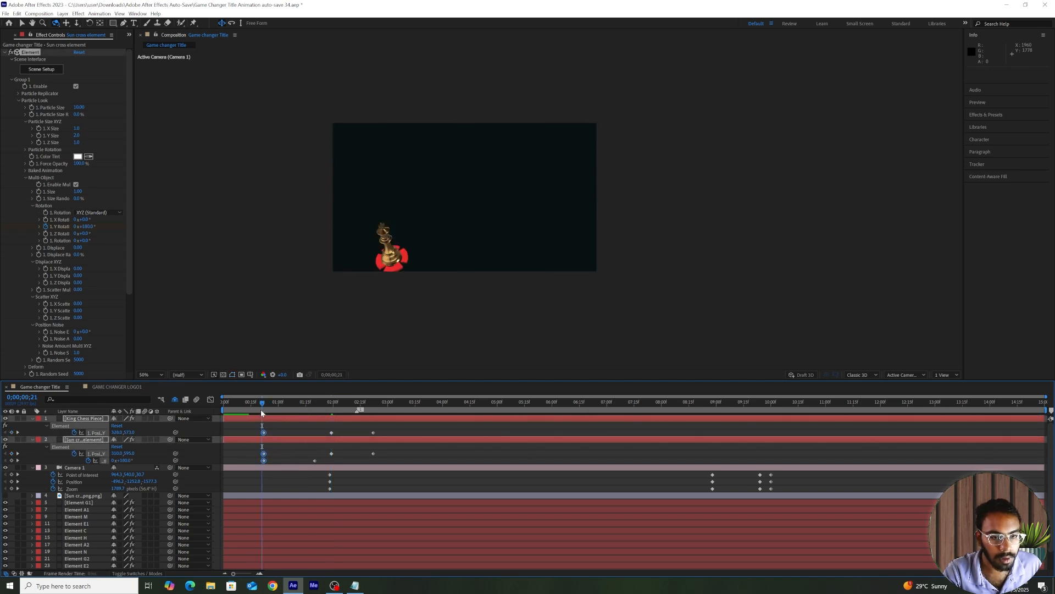
key("space")
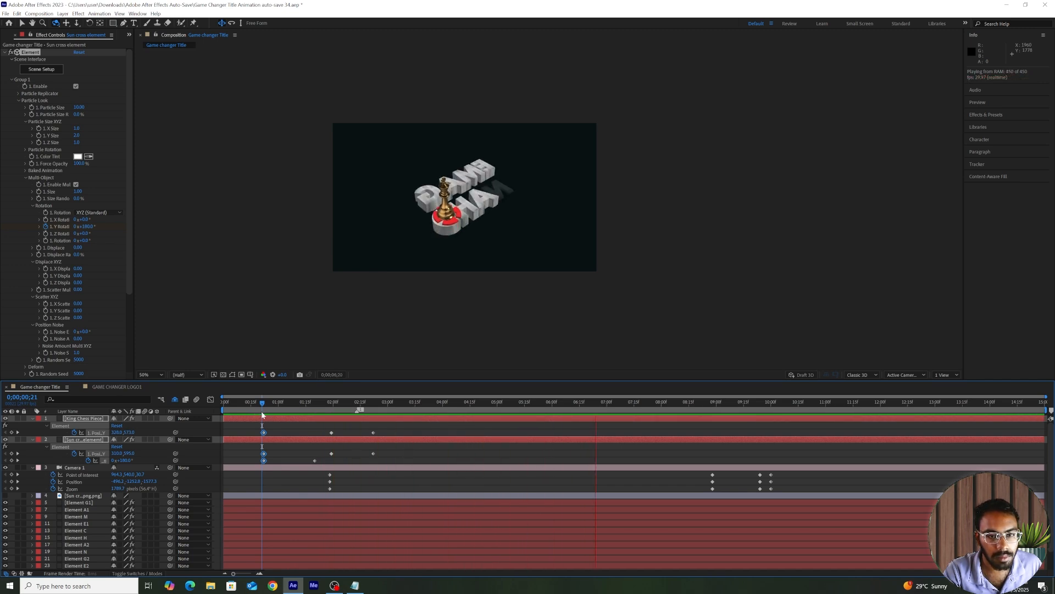
left_click(764, 412)
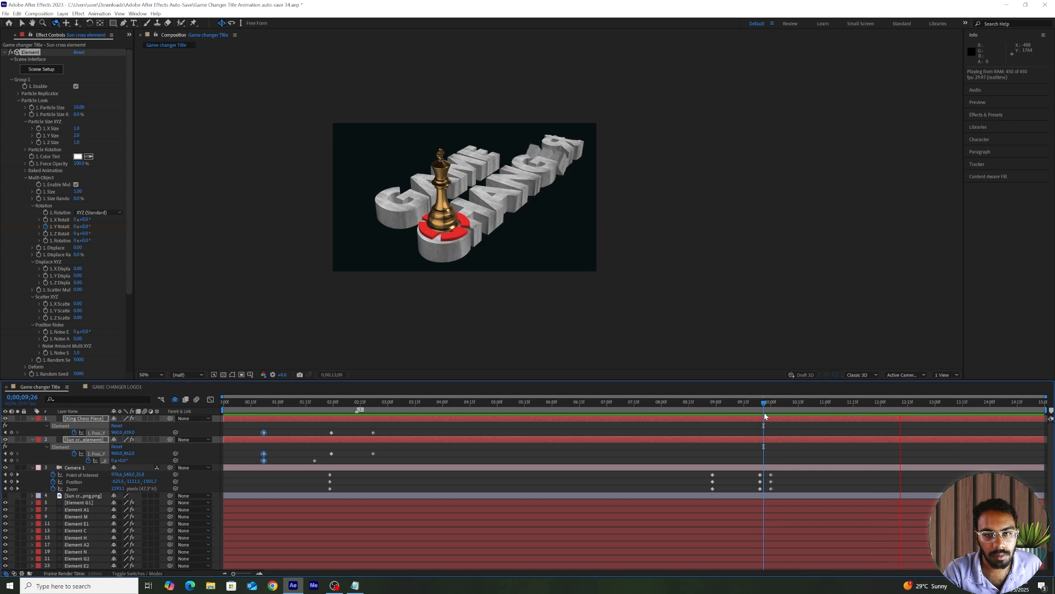
key("space")
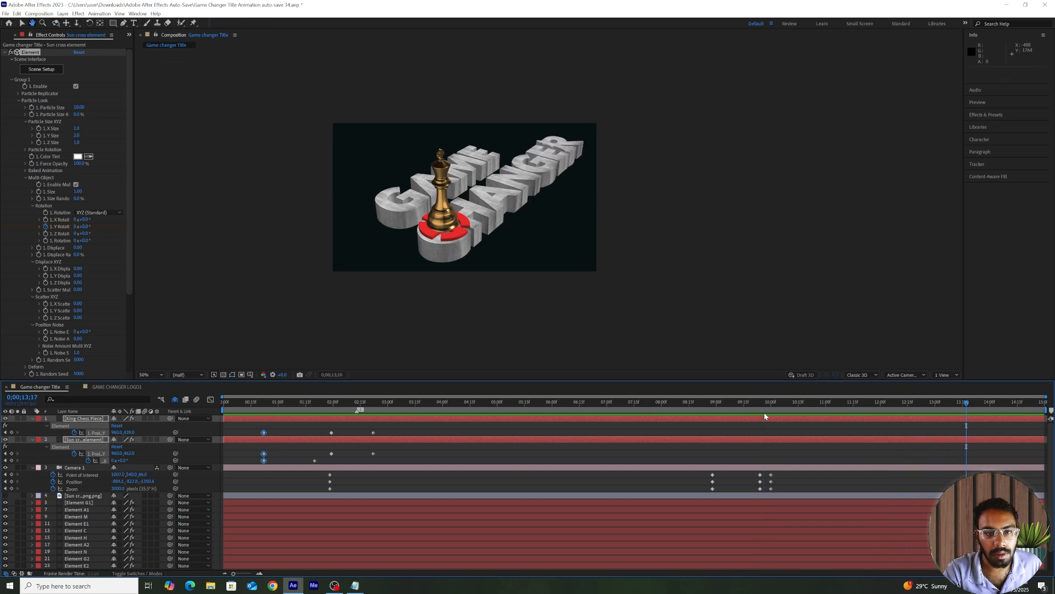
Add Road Texture.jpg to the composition just above the background solid and scale it to about 282%
key("c")
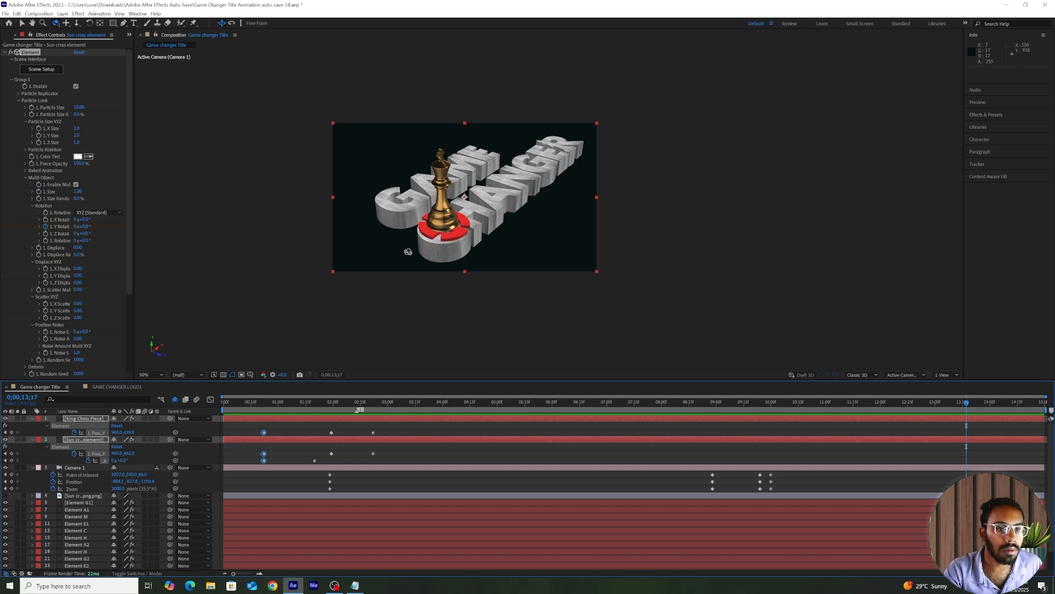
left_click(10, 79)
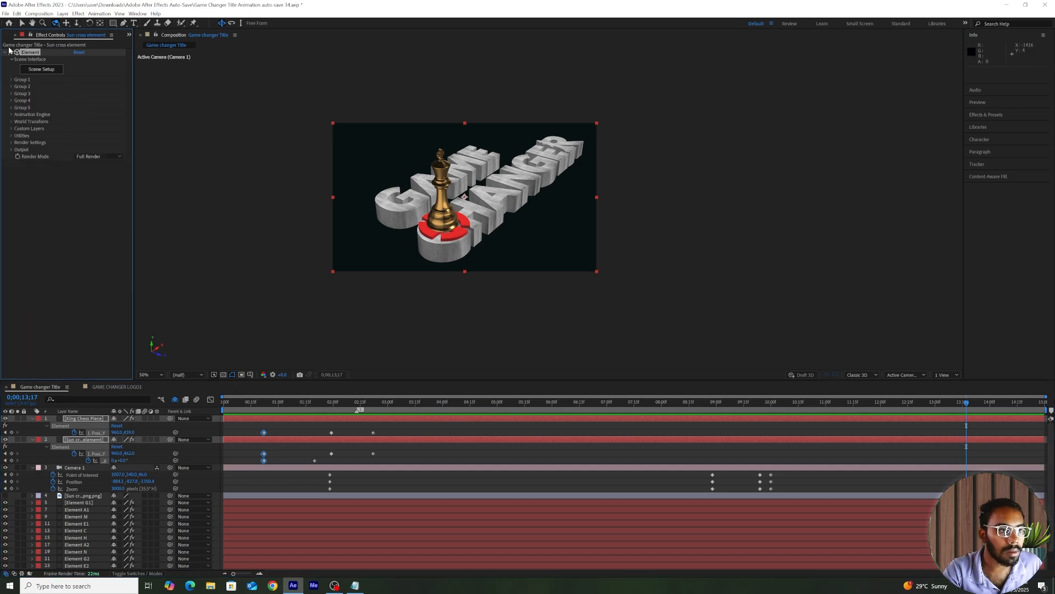
left_click(6, 37)
left_click(29, 141)
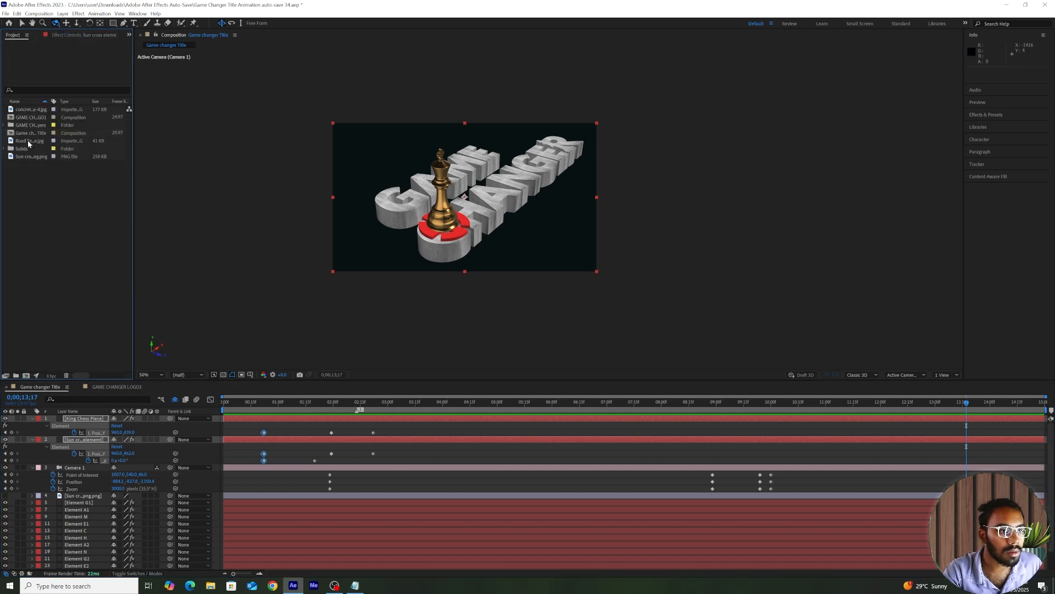
left_click(107, 298)
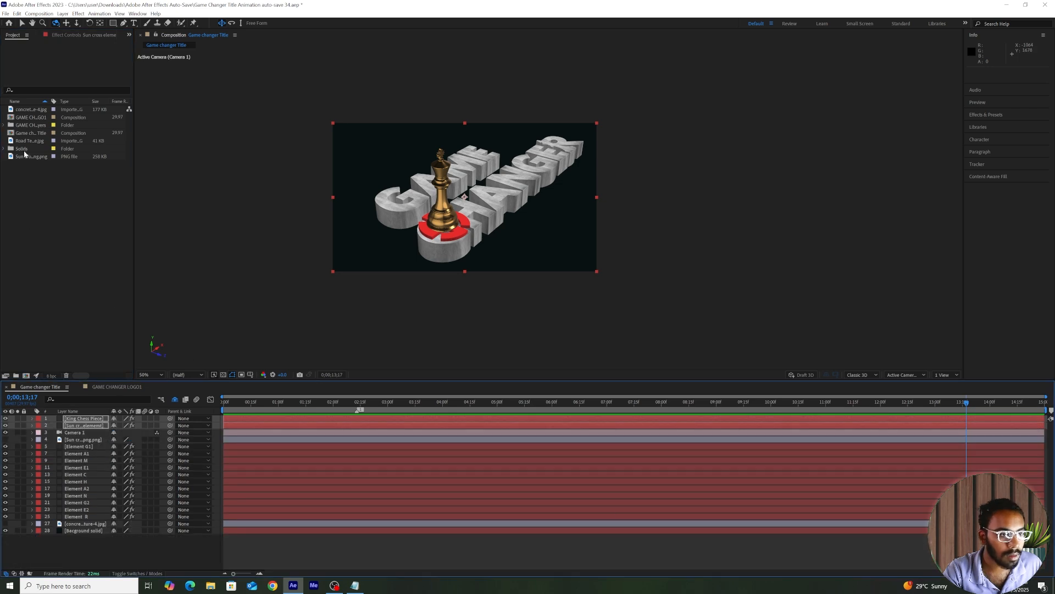
left_click(31, 142)
left_click_drag(34, 144, 19, 527)
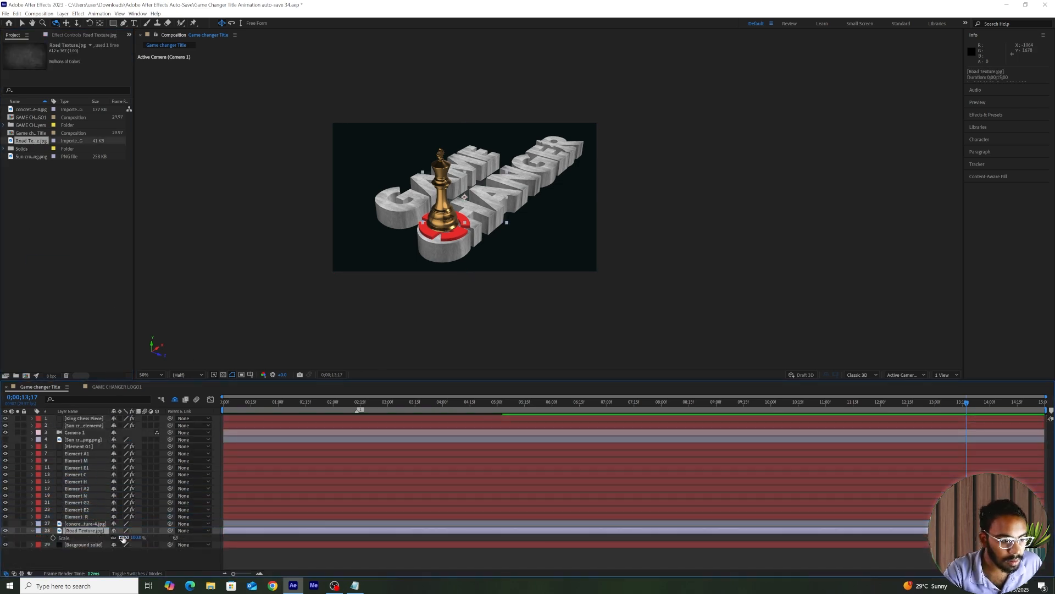
left_click_drag(122, 537, 201, 545)
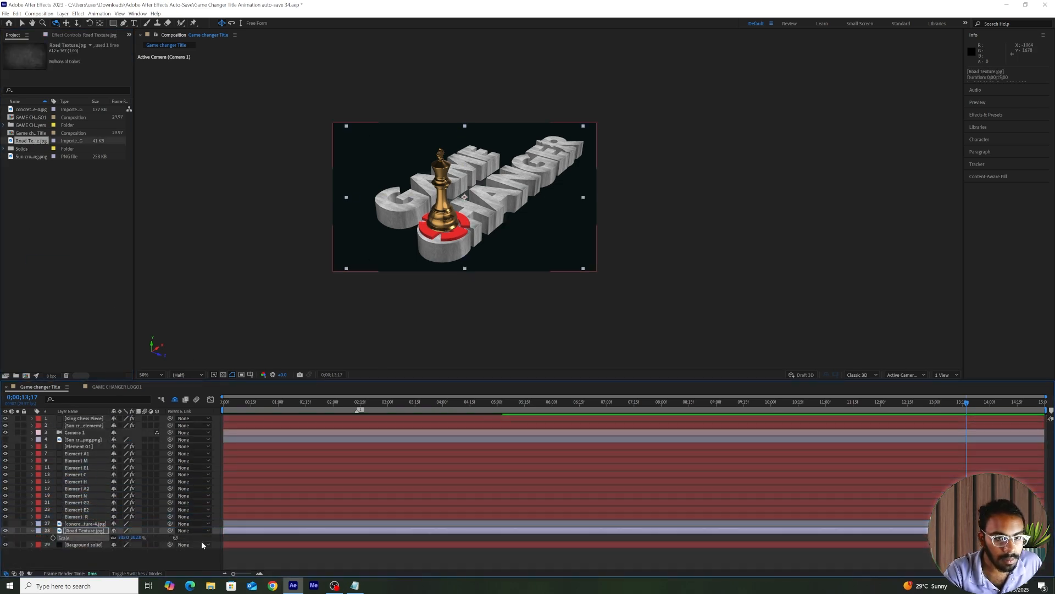
Make the Road Texture layer 3D and adjust its X and Y Rotation to lay it as a floor beneath the letters
left_click(157, 531)
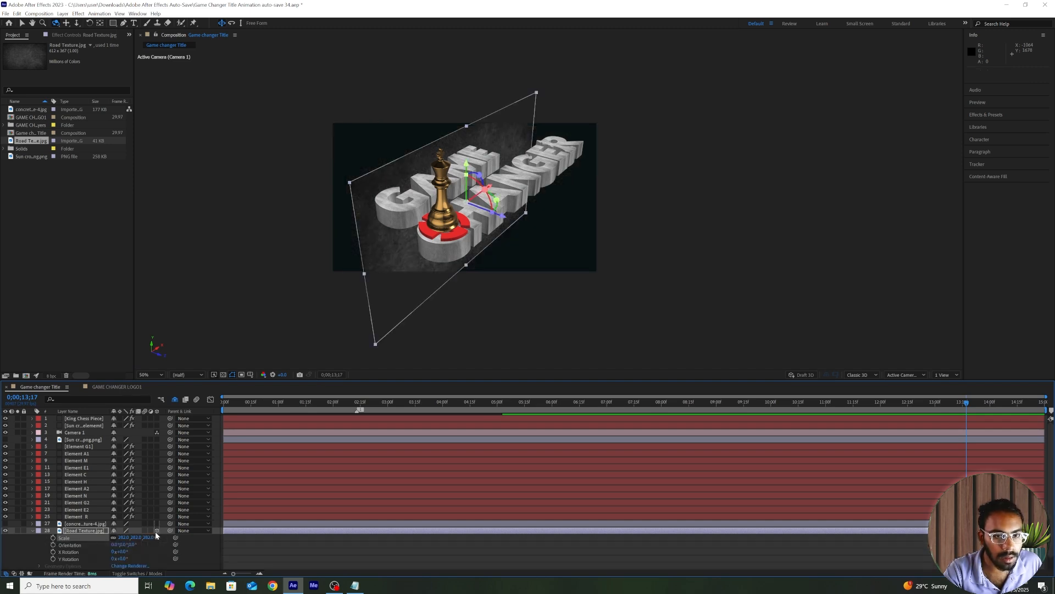
left_click(33, 531)
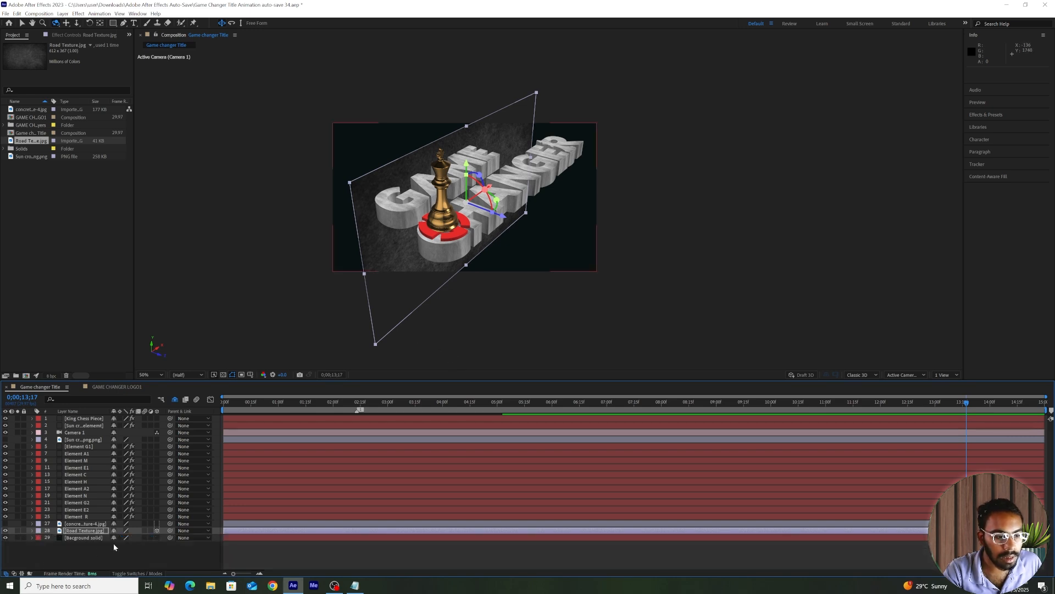
key("r")
mouse_move(119, 545)
left_mouse_down()
mouse_move(124, 552)
mouse_move(124, 537)
left_mouse_up()
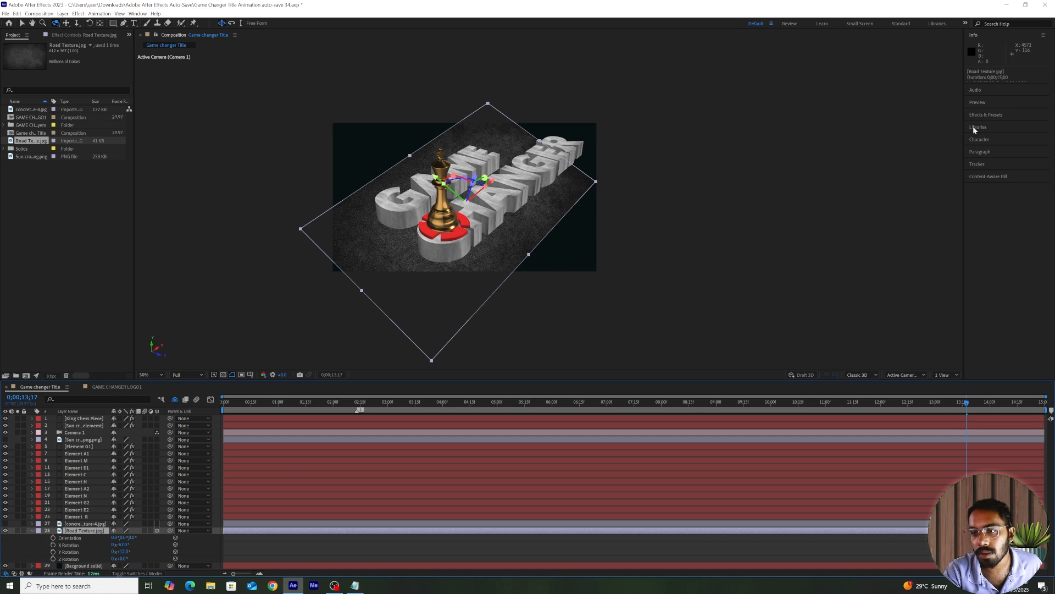
Search the effects for "motio" and apply Motion Tile to the Road Texture layer
left_click(986, 115)
left_click(995, 82)
type("motio")
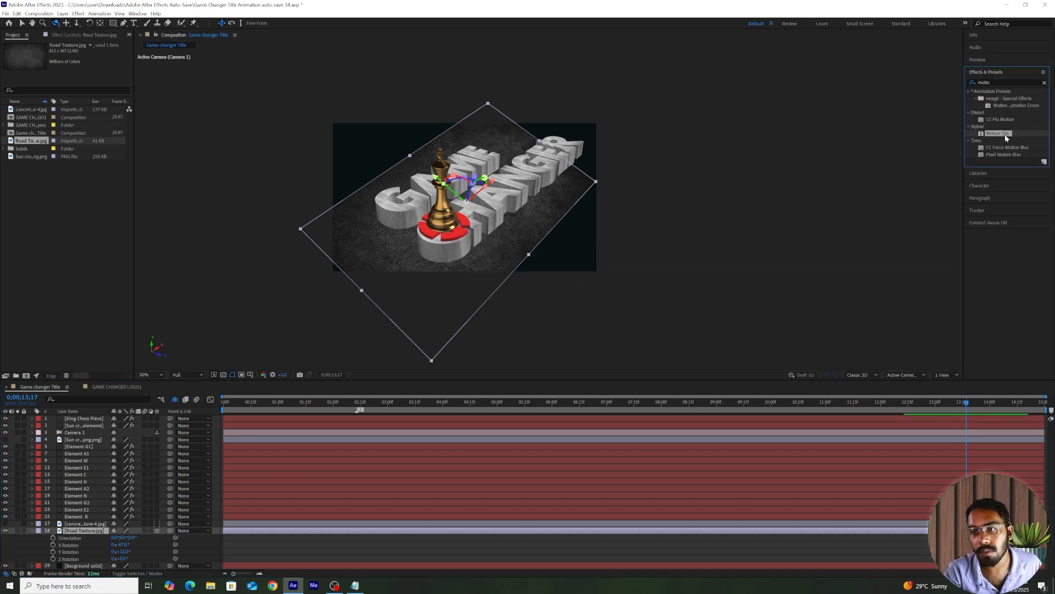
left_click_drag(998, 134, 144, 532)
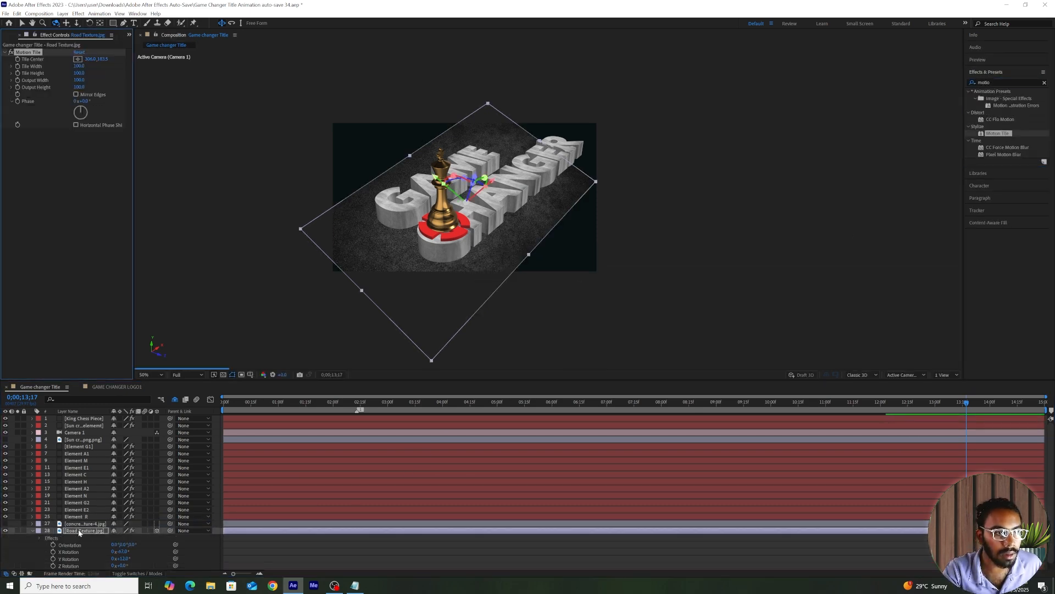
Enable Mirror Edges in the Motion Tile effect and increase Output Width and Output Height until the texture covers the frame
left_click(76, 94)
left_click_drag(79, 79, 92, 89)
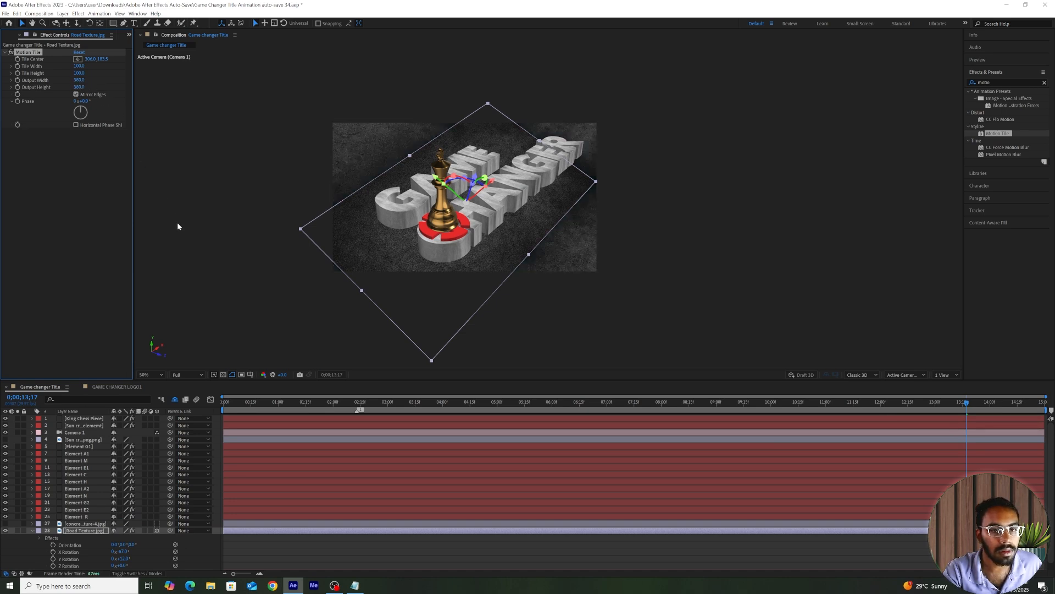
left_click(239, 540)
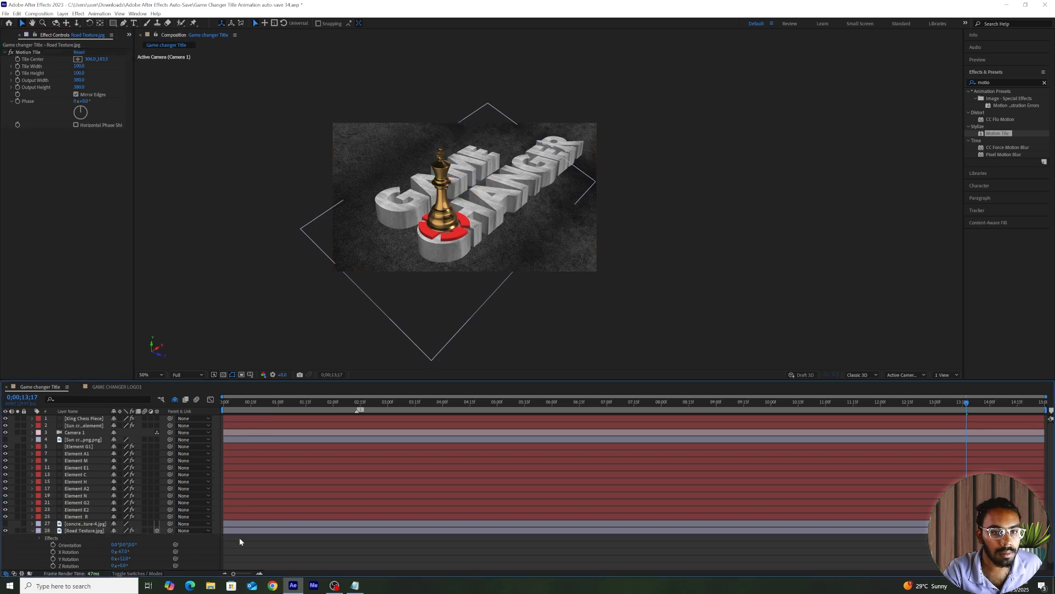
Refine the Road Texture layer's X and Y Rotation so the floor lies flat under the letters, then collapse the layer's properties
left_click(93, 530)
mouse_move(119, 551)
left_mouse_down()
mouse_move(122, 562)
mouse_move(116, 551)
left_mouse_up()
left_click(268, 561)
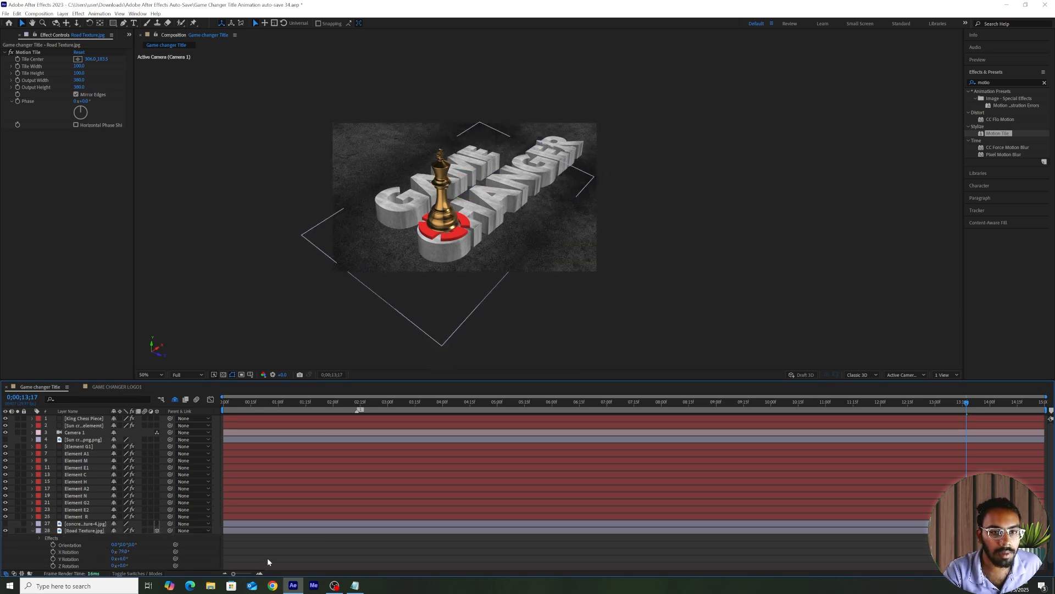
left_click(32, 530)
left_click(245, 533)
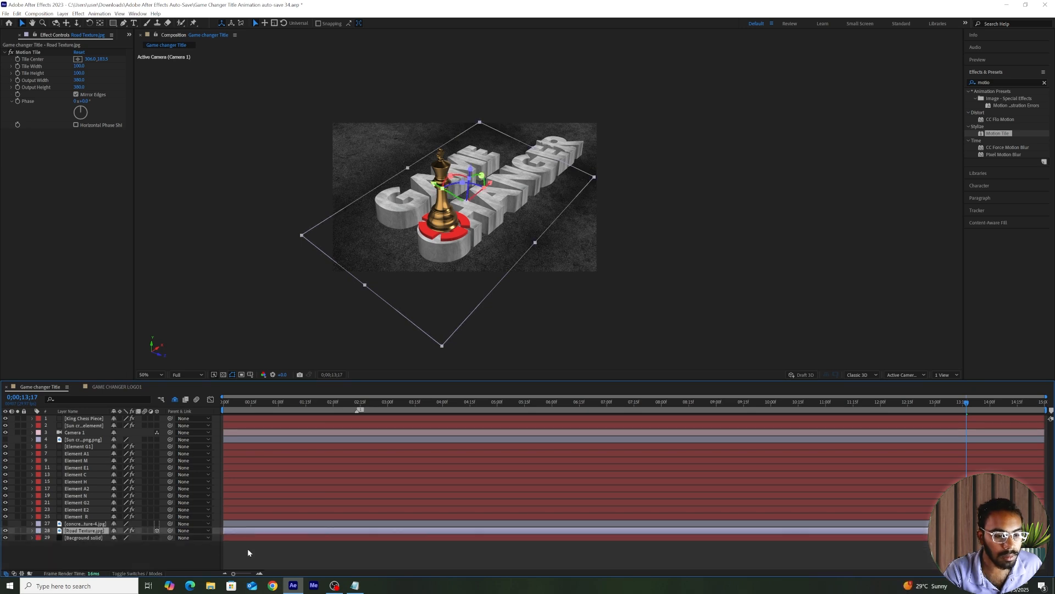
left_click(247, 548)
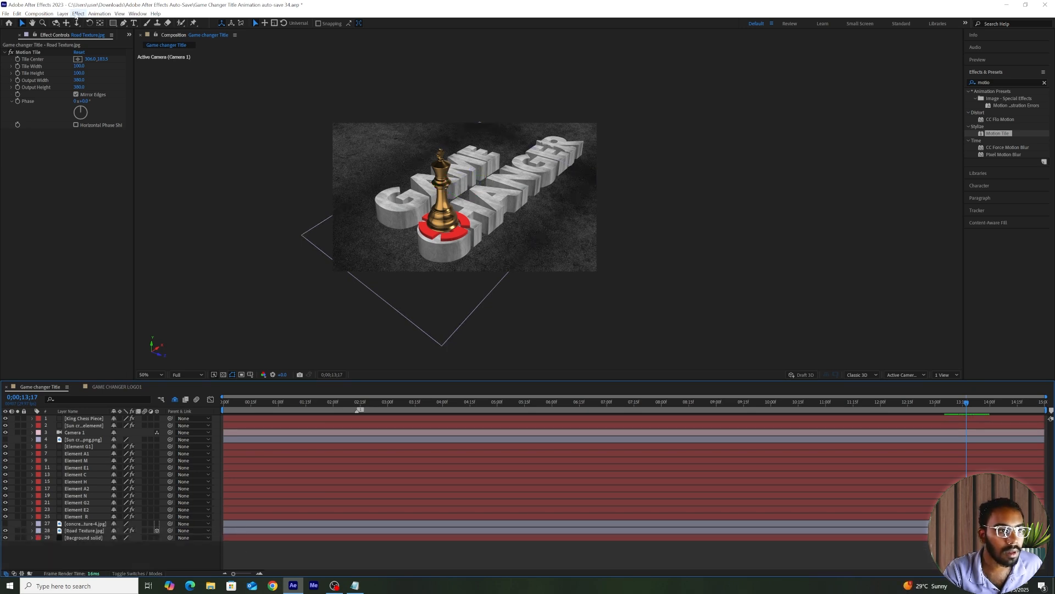
Add a spot light with the default settings and move it beyond the lower right side of the letters
left_click(63, 14)
mouse_move(76, 24)
left_click(197, 40)
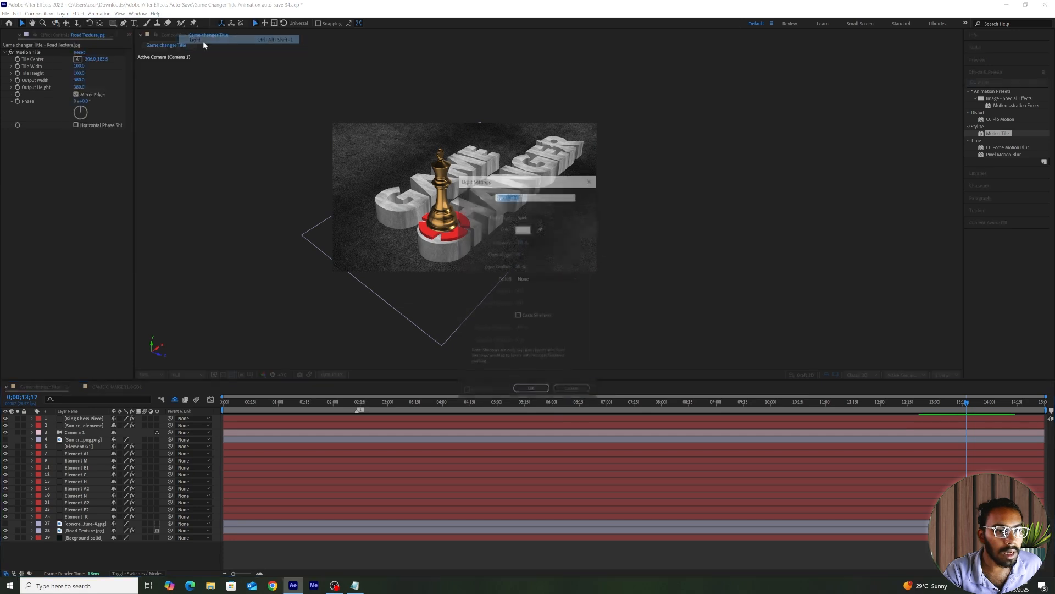
left_click(533, 216)
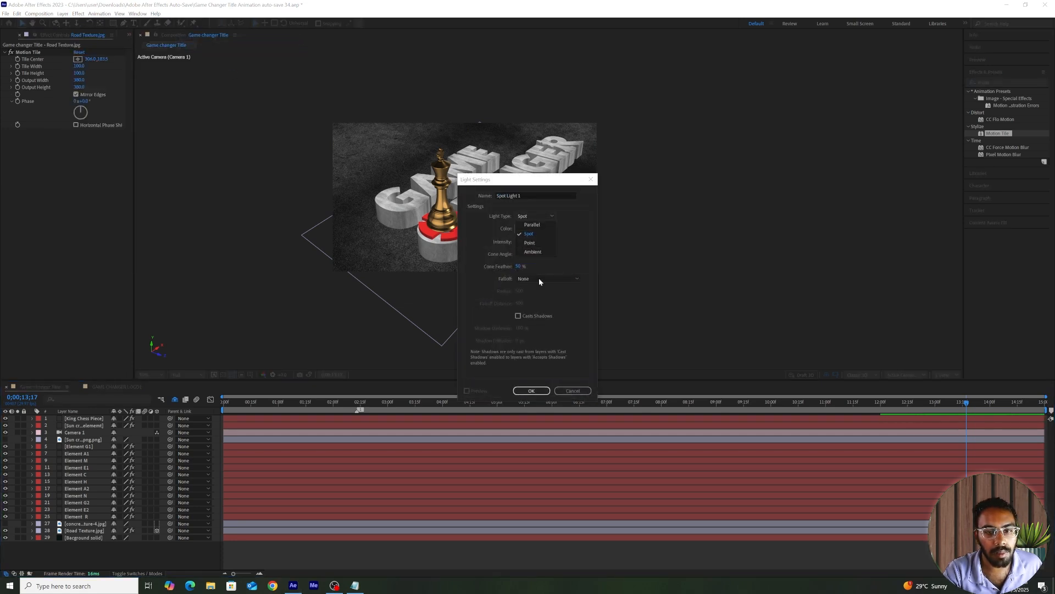
left_click(535, 391)
left_click(531, 391)
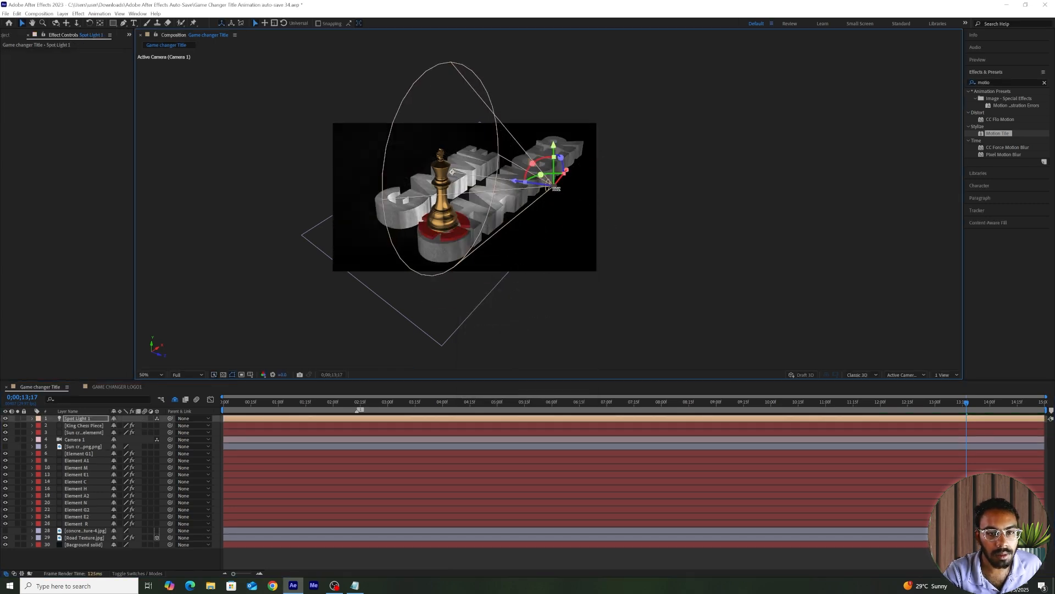
left_click_drag(427, 271, 537, 338)
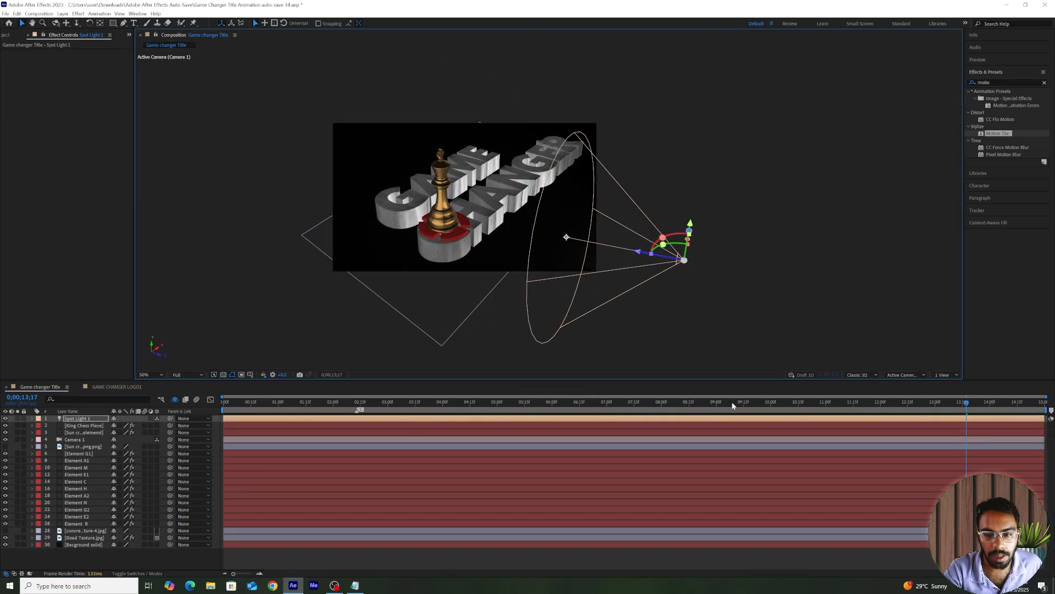
Trim the start of the spot light layer to 0;00;08;24 and move the current time to 0;00;10;00
left_click_drag(733, 405, 706, 407)
key("alt+[")
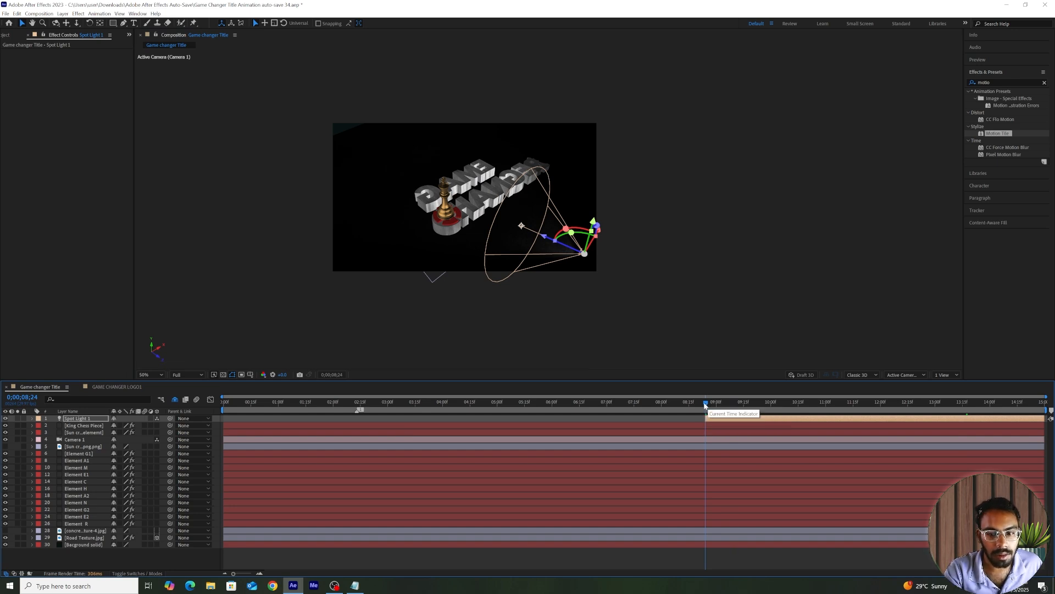
left_click_drag(707, 409, 771, 408)
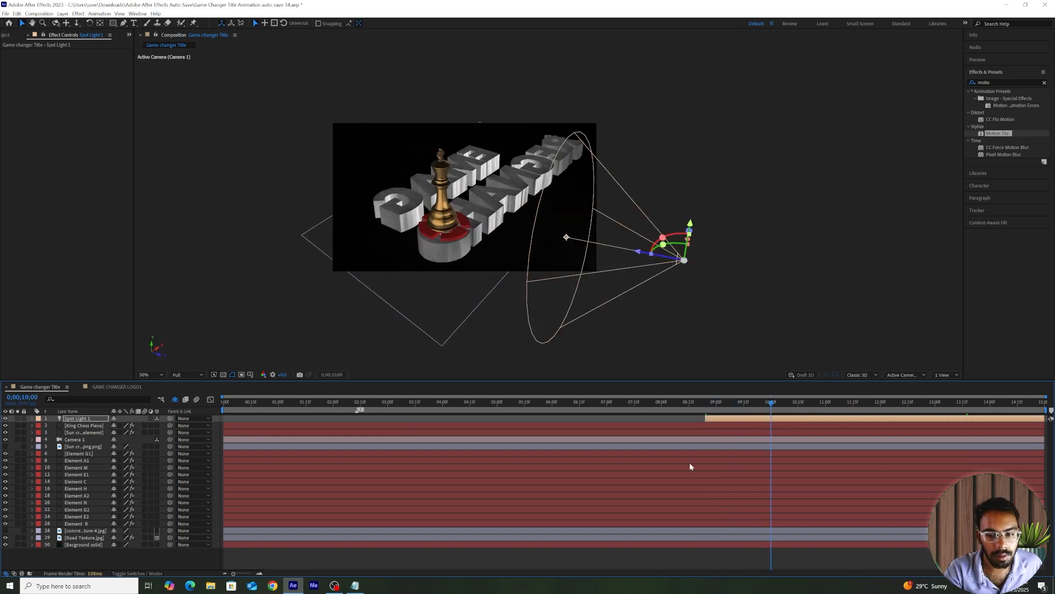
Delete the concrete texture layer that sits directly above the Road Texture layer
left_click(244, 531)
left_click(244, 539)
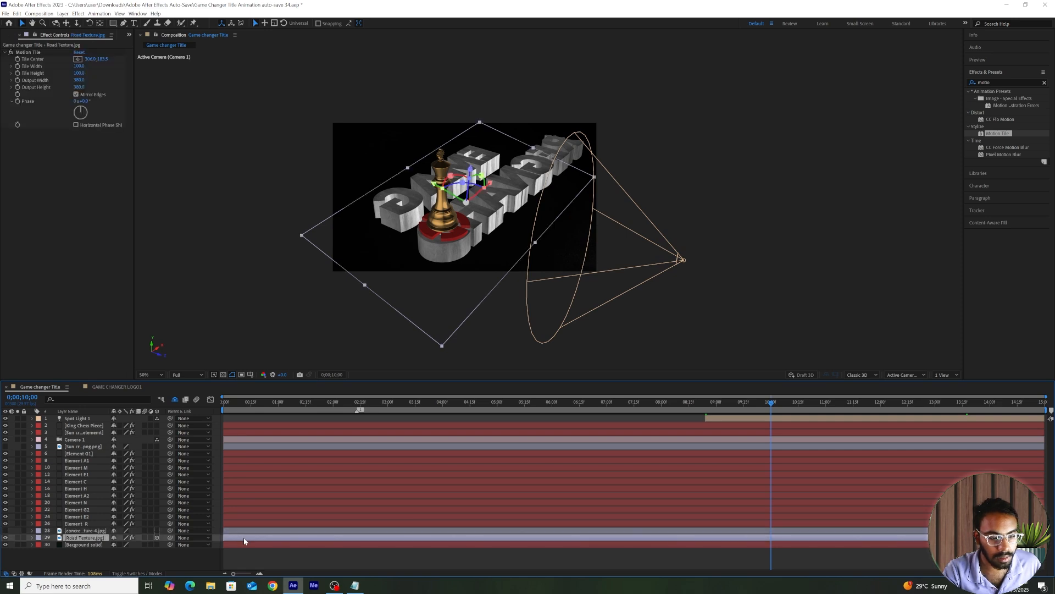
key("t")
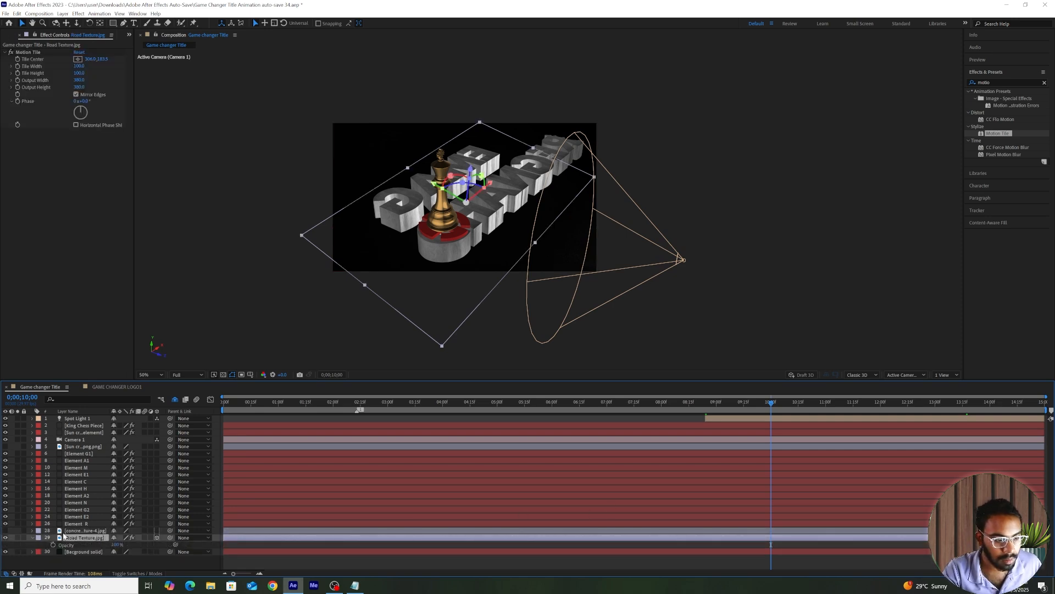
left_click(64, 531)
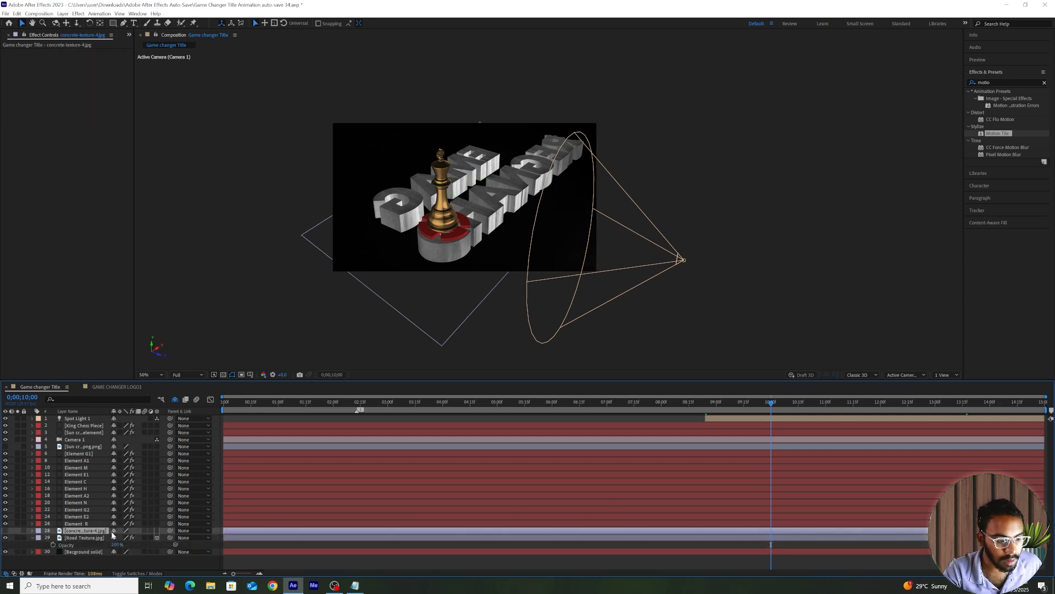
key("Delete")
key("t")
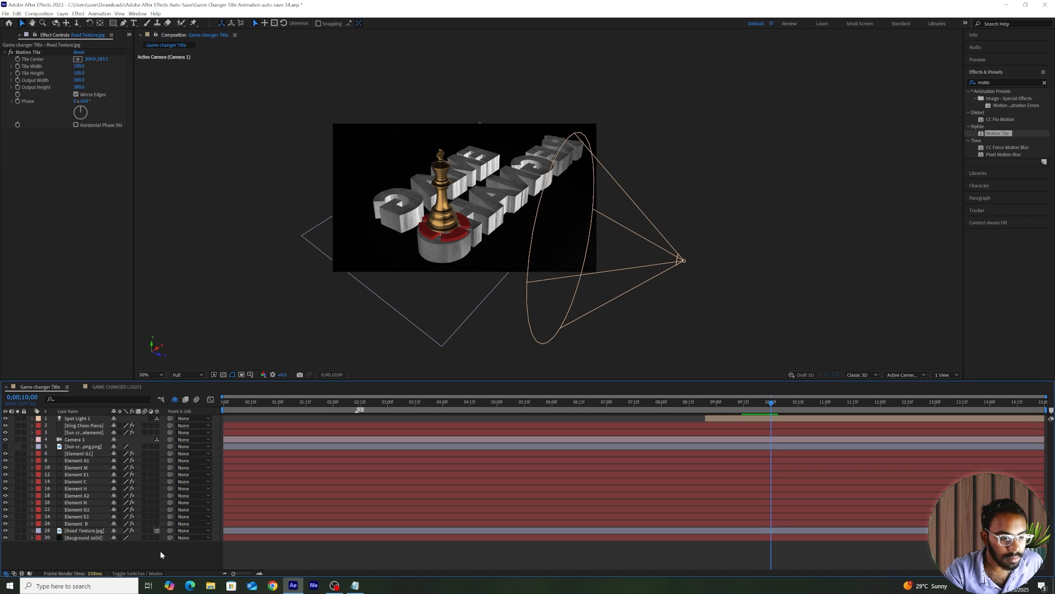
Ready the Pen tool on the background solid, hide the spot light, and delete the sun cross PNG layer
left_click(78, 538)
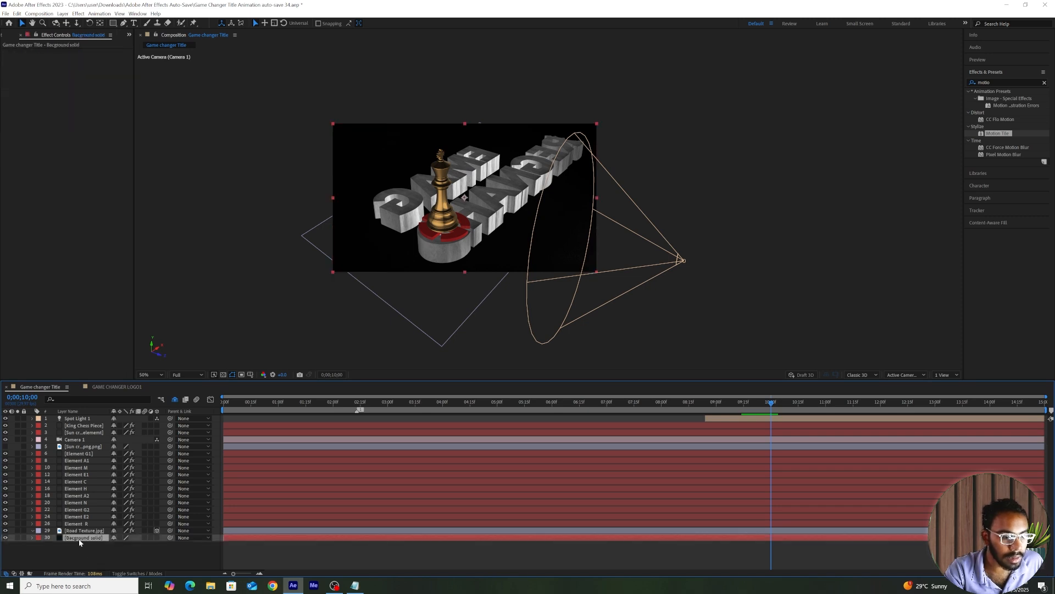
left_click(123, 23)
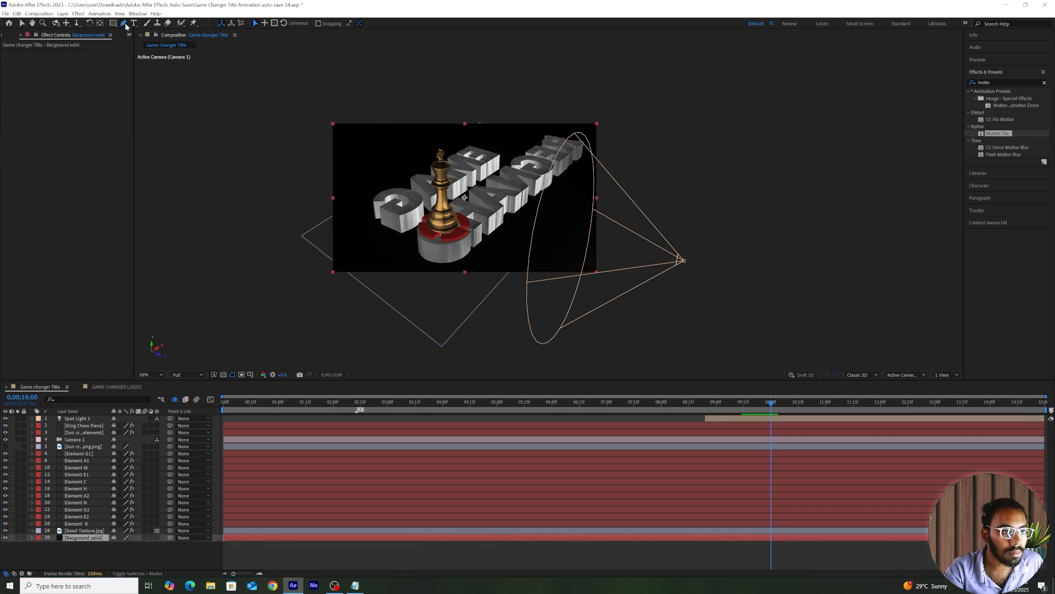
left_click(6, 418)
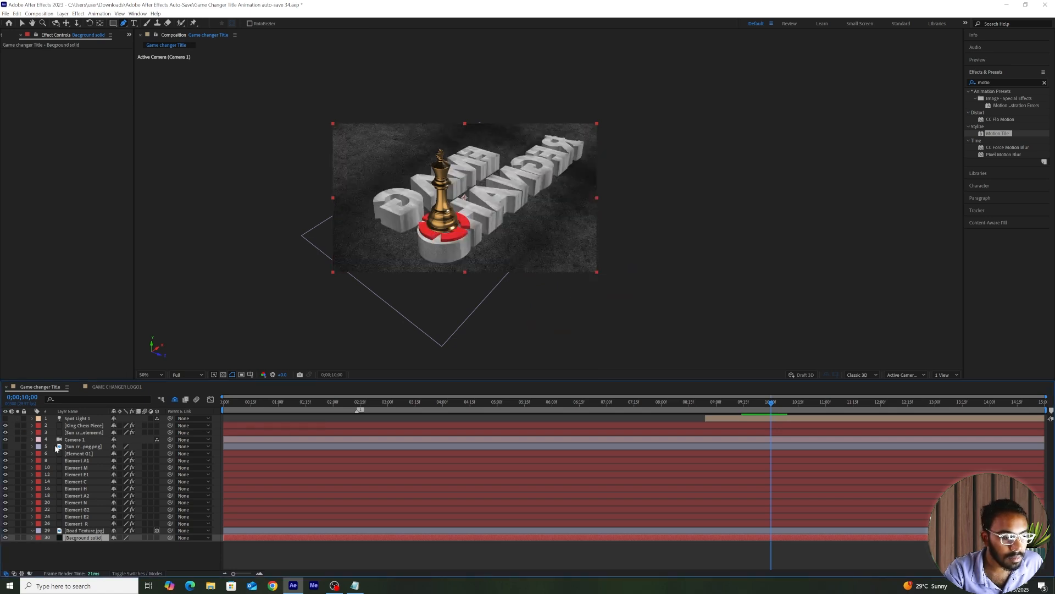
left_click(73, 447)
key("Delete")
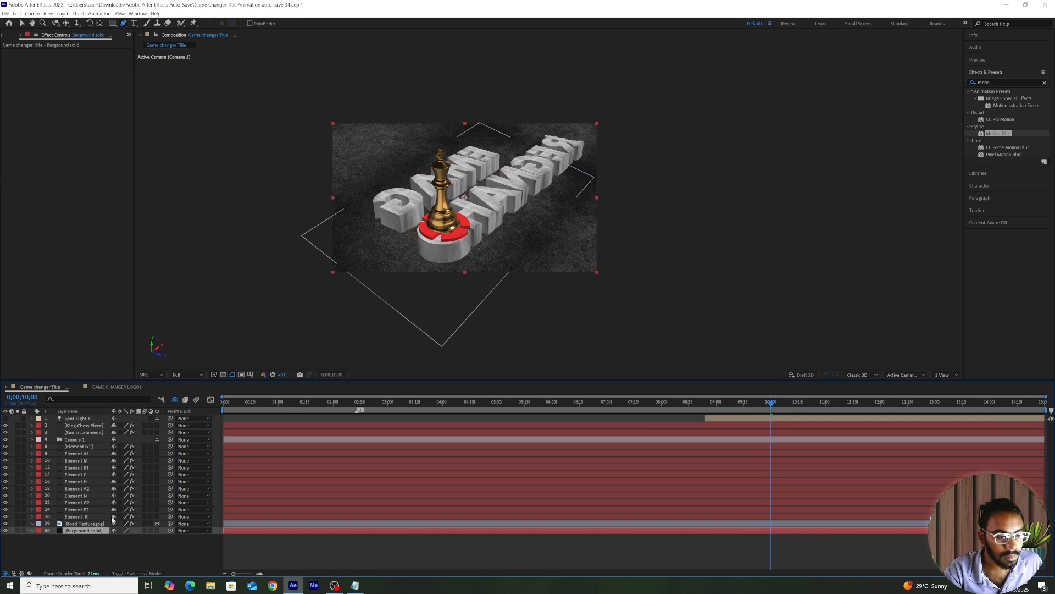
Draw a closed four-point mask on the background solid that surrounds the whole composition frame
left_click(299, 91)
left_click(287, 311)
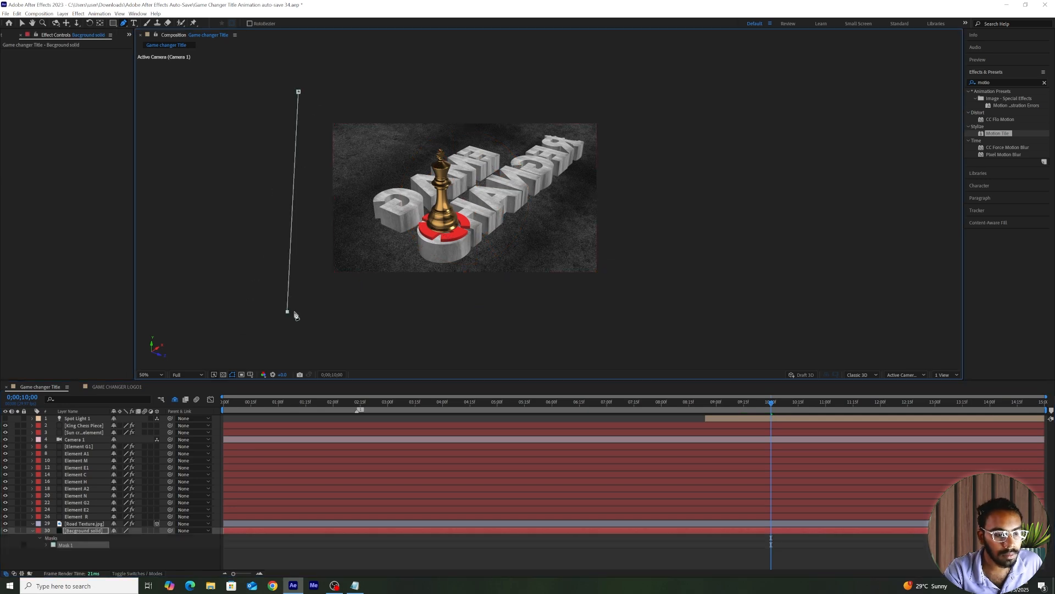
key("ctrl+z")
left_click(299, 297)
left_click(631, 297)
left_click(631, 100)
left_click(299, 91)
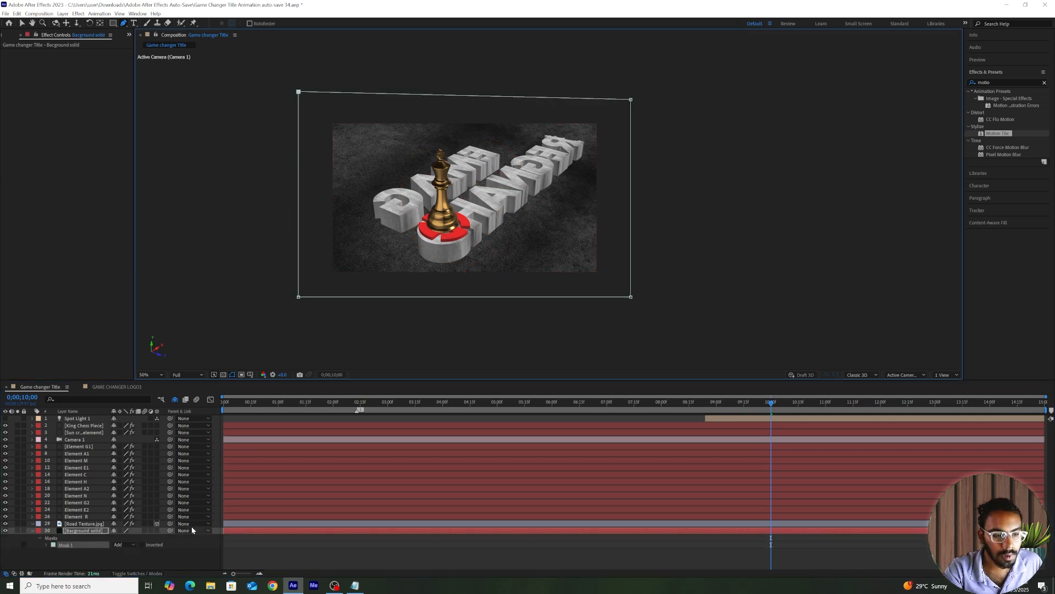
Add a Mask Path keyframe to the background solid's mask and move it to about 0;00;09;10
key("m")
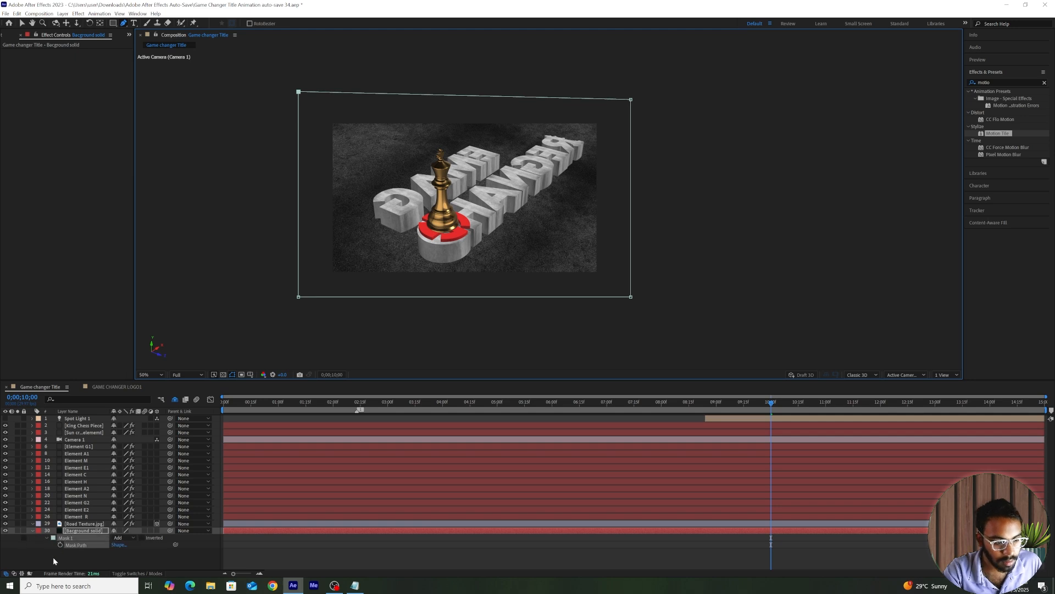
left_click(60, 545)
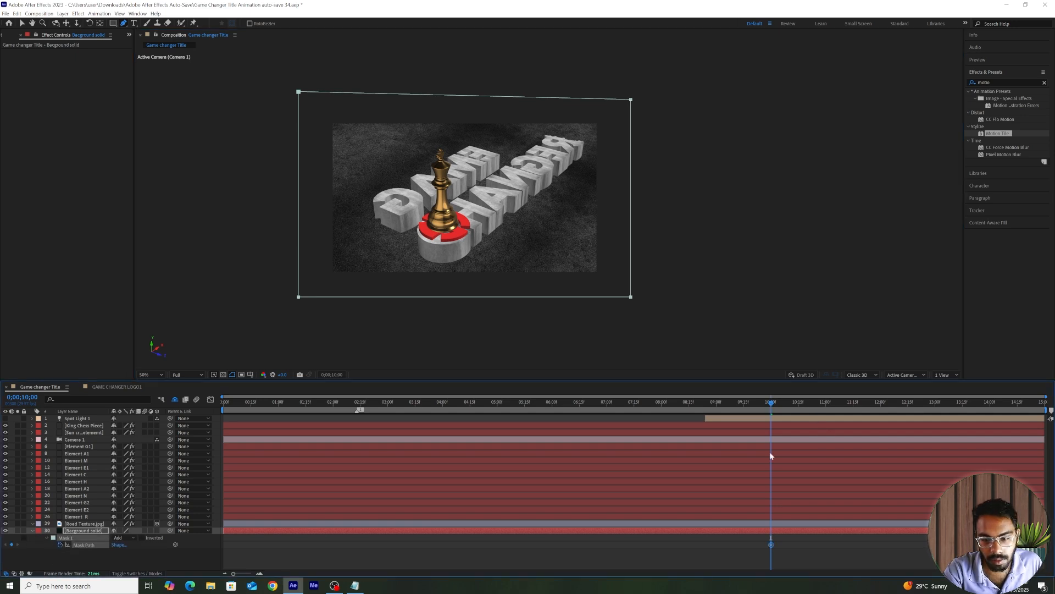
left_click_drag(772, 547, 734, 552)
left_click(738, 526)
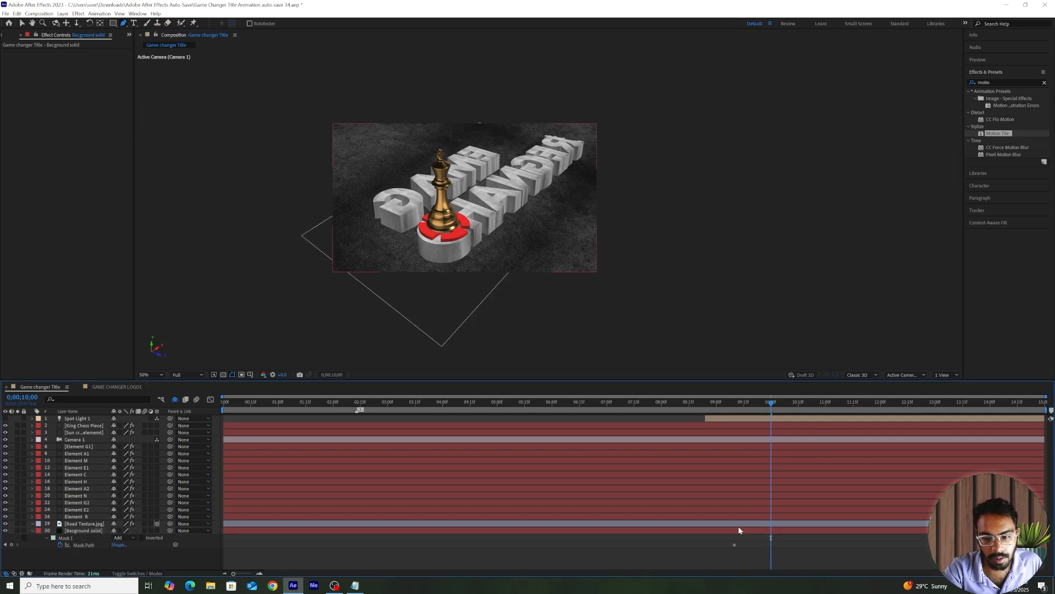
Keyframe the Road Texture layer's Opacity from 0% at 0;00;09;10 to 100% at 0;00;10;00
left_click(739, 526)
key("t")
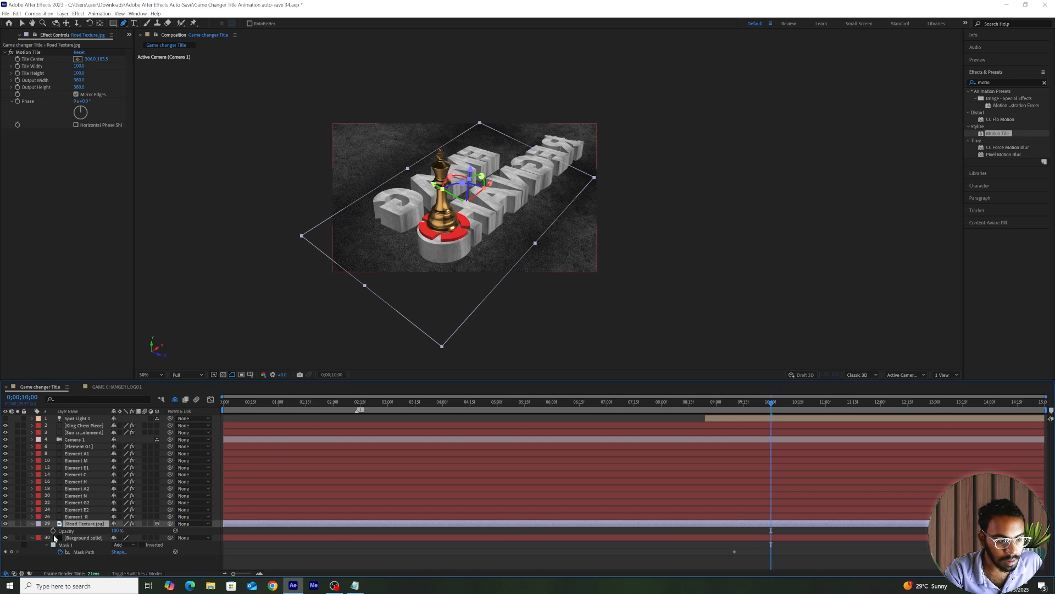
left_click(53, 531)
left_click_drag(738, 404, 734, 404)
left_click_drag(120, 529, 2, 541)
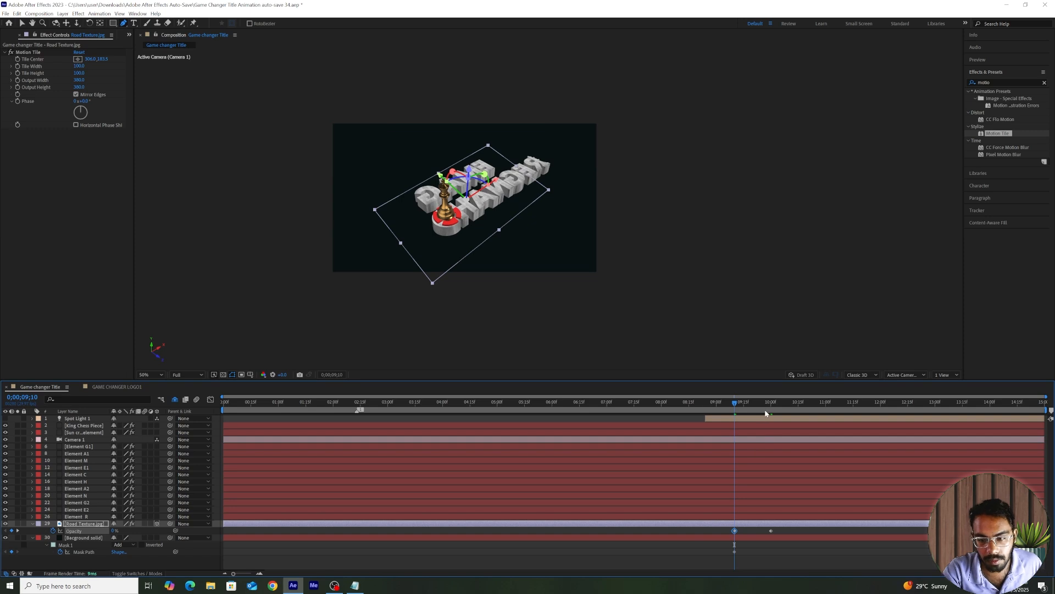
left_click_drag(767, 413, 736, 437)
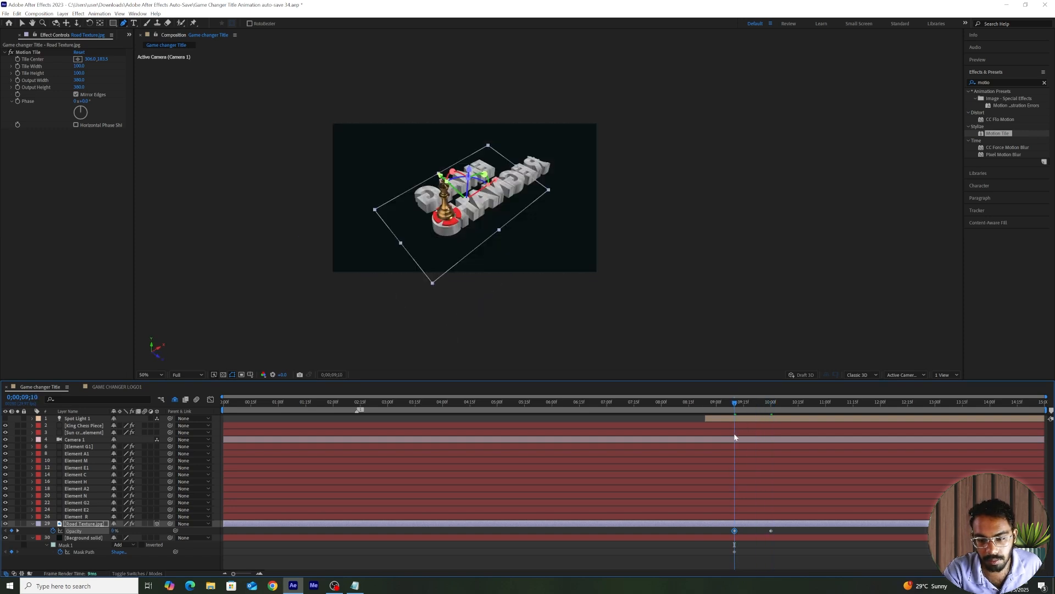
Move the Mask Path keyframe to about 0;00;08;26 and, at 0;00;09;10, shift the whole mask off the frame's right side
left_click_drag(735, 552, 717, 560)
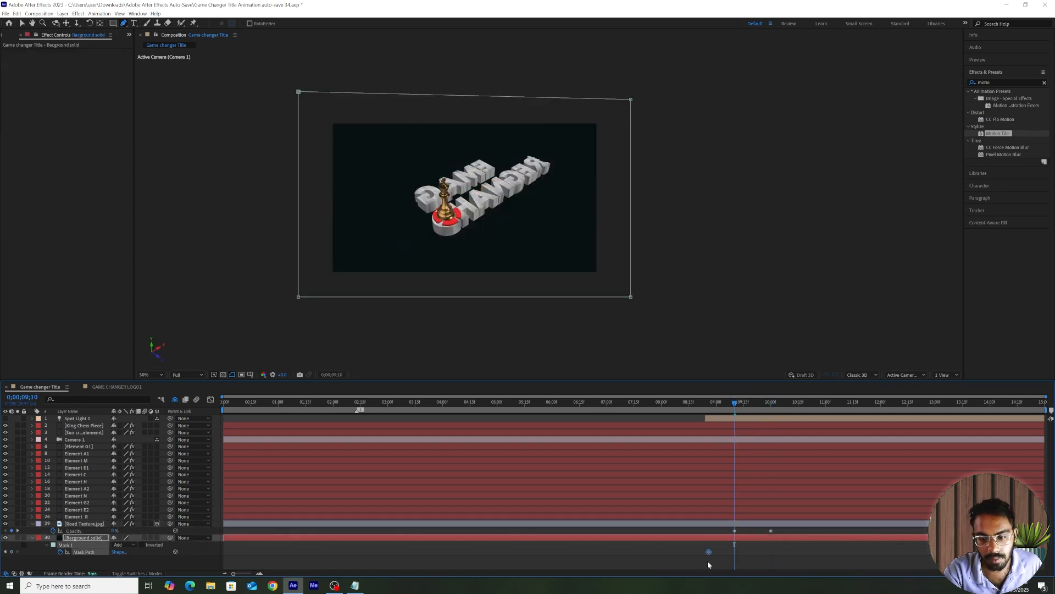
key("v")
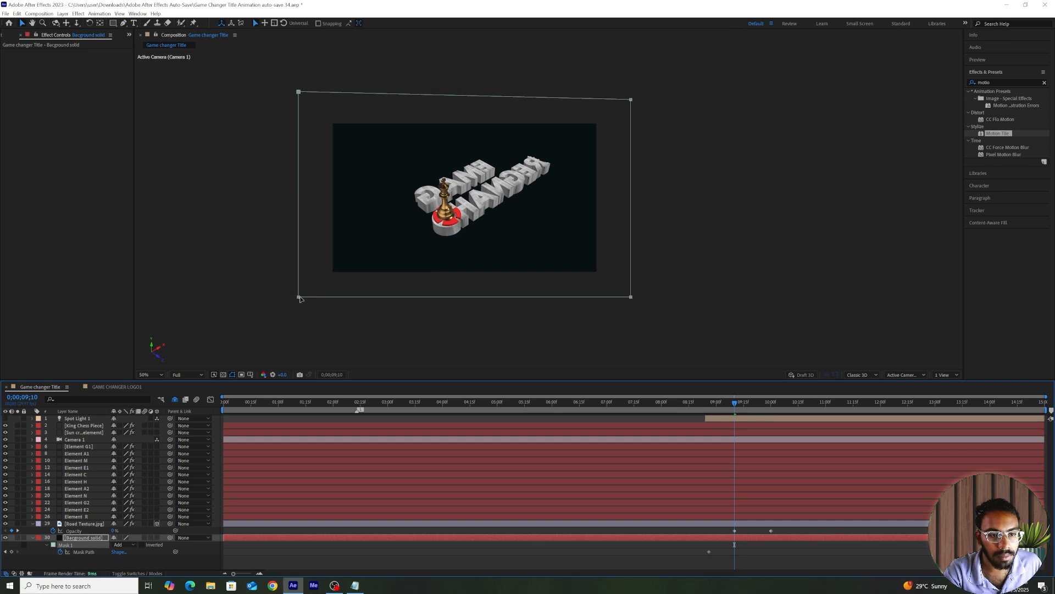
left_click_drag(299, 298, 608, 299)
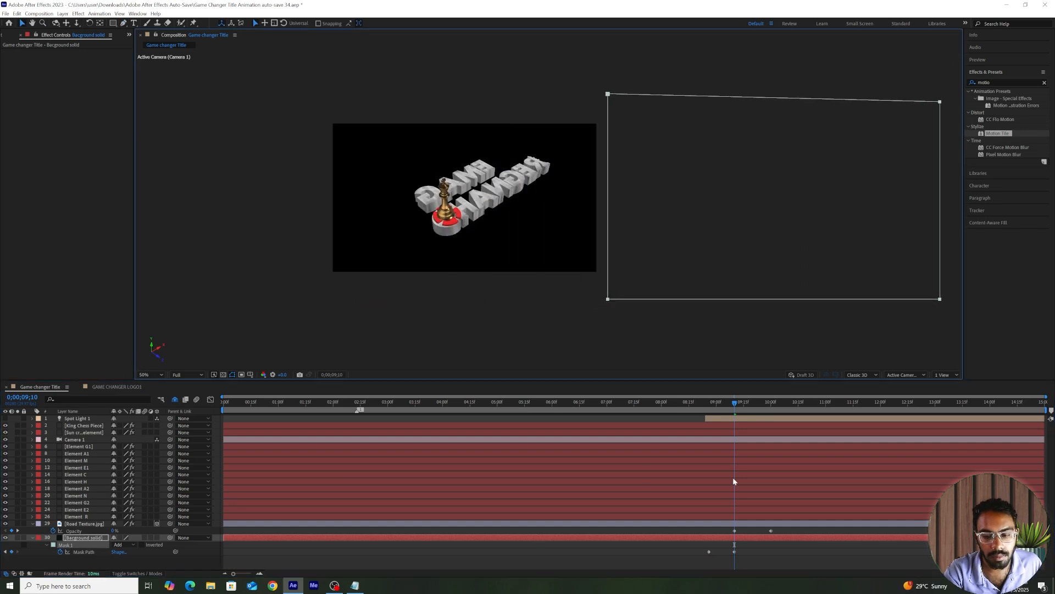
Move the background solid above the Road Texture layer and preview the transition from about 0;00;08;18
left_click(707, 537)
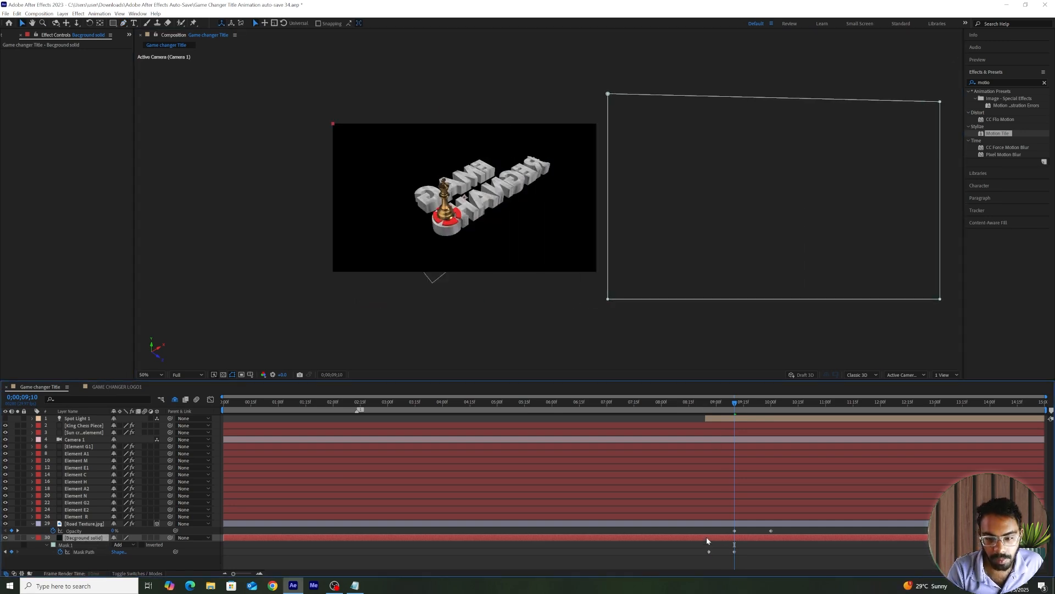
key("ctrl+bracketright")
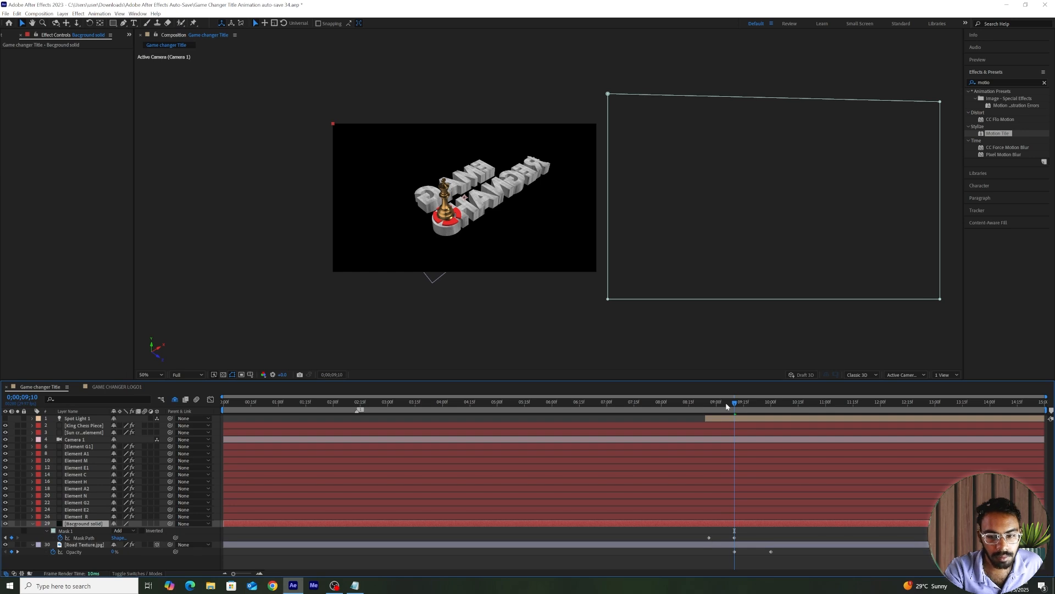
left_click(695, 405)
key("space")
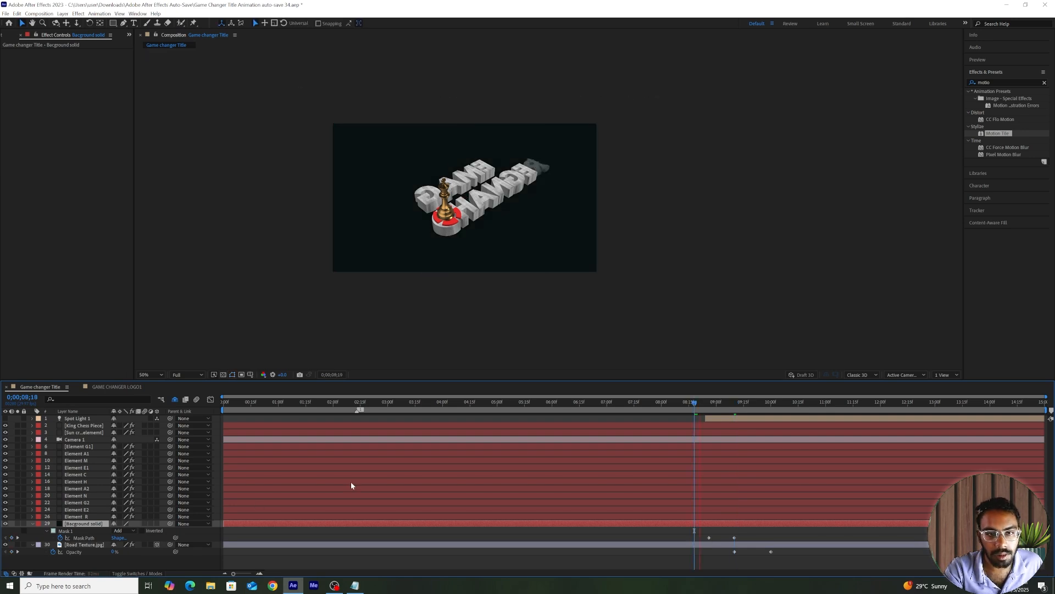
key("space")
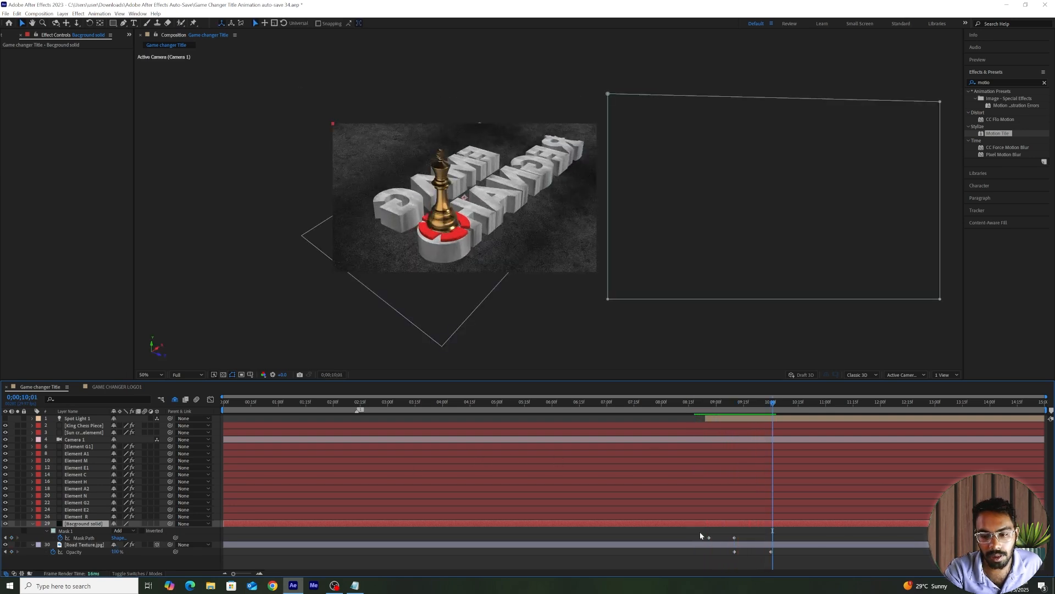
Shift the Mask Path and Opacity keyframes later so the wipe ends at 0;00;10;06, and delete the Mask Path keyframe there
left_click_drag(700, 532, 820, 556)
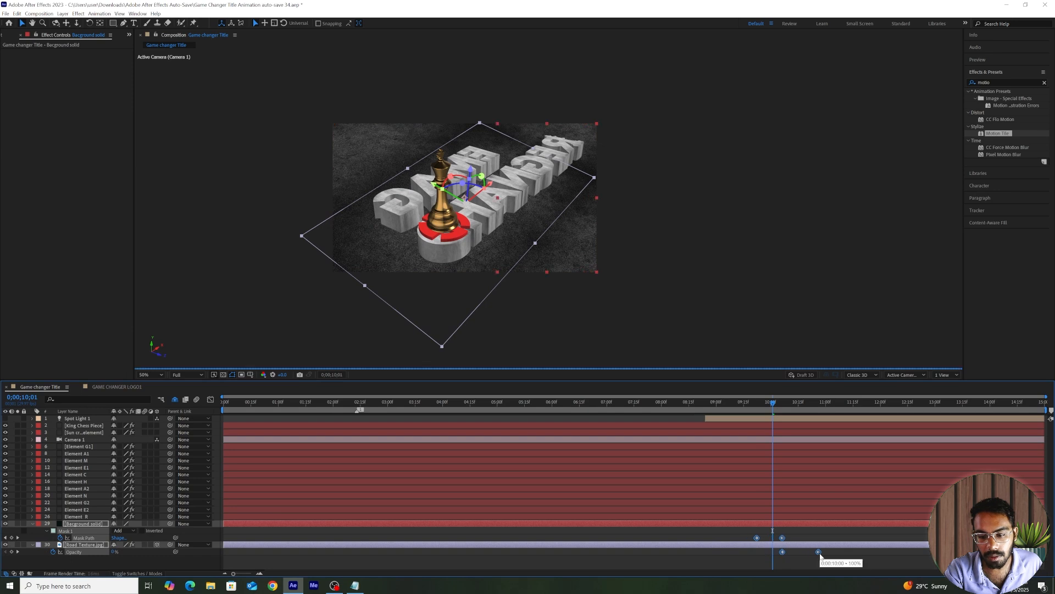
key("k")
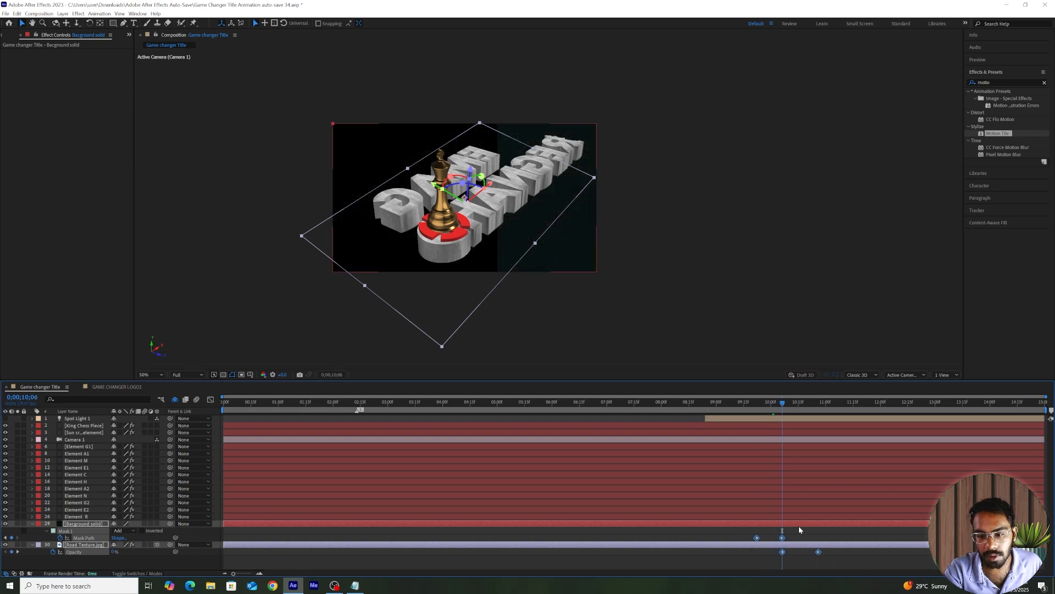
left_click(782, 537)
left_click_drag(610, 97, 333, 111)
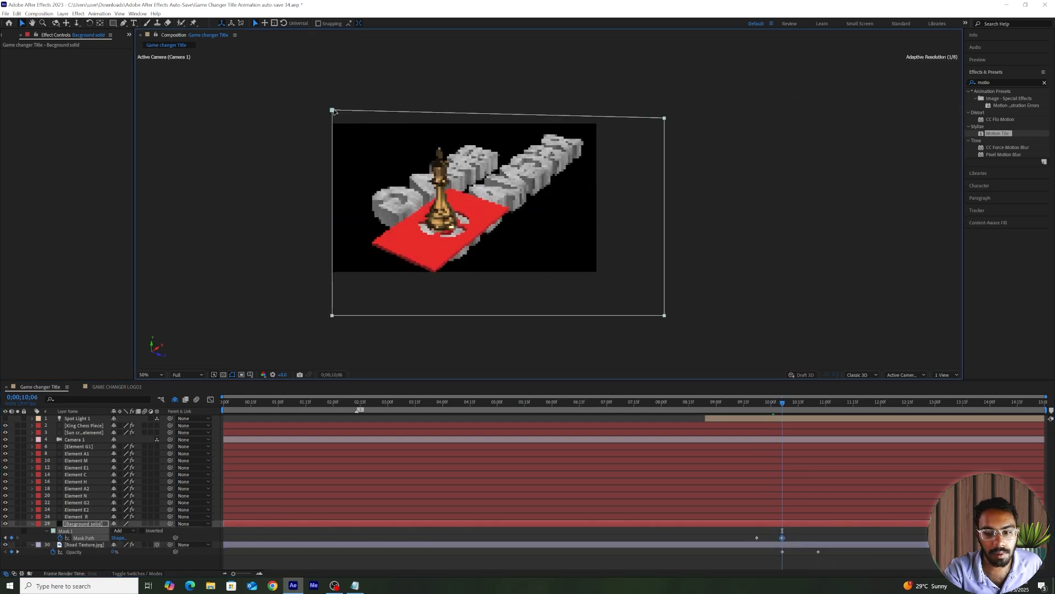
left_click(785, 545)
left_click_drag(791, 533, 772, 547)
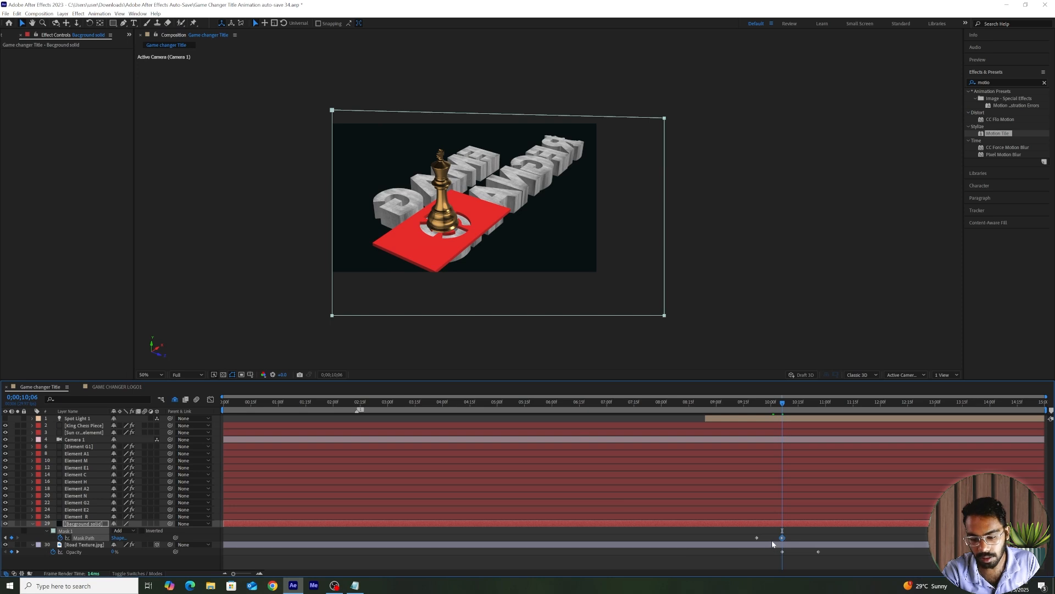
key("Delete")
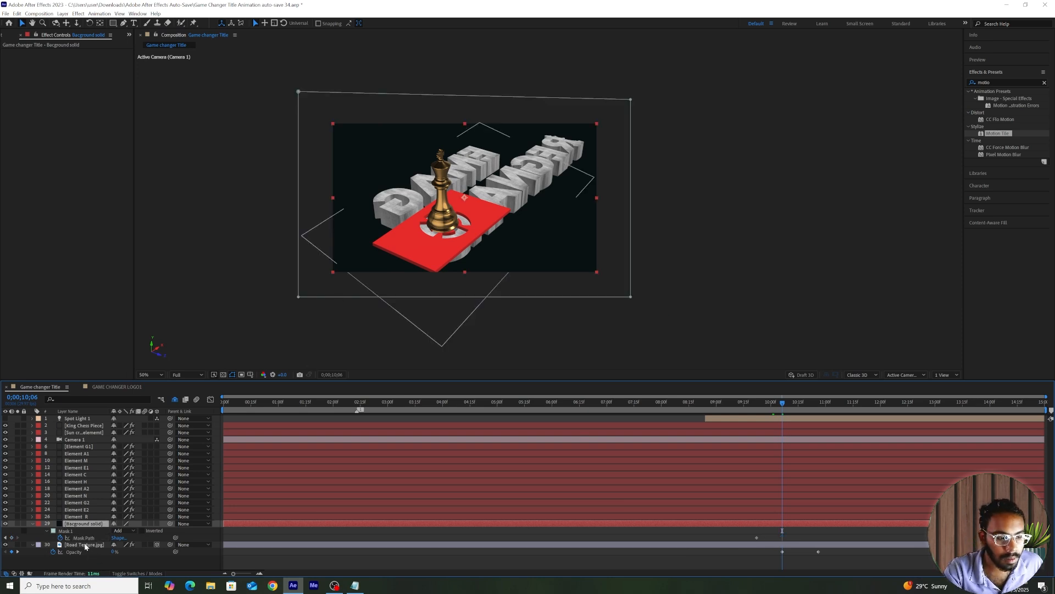
At 0;00;10;06, reshape the background solid's mask by moving its two left points outside the frame's upper-right area
left_click(84, 537)
left_click_drag(298, 297, 608, 200)
key("ctrl+z")
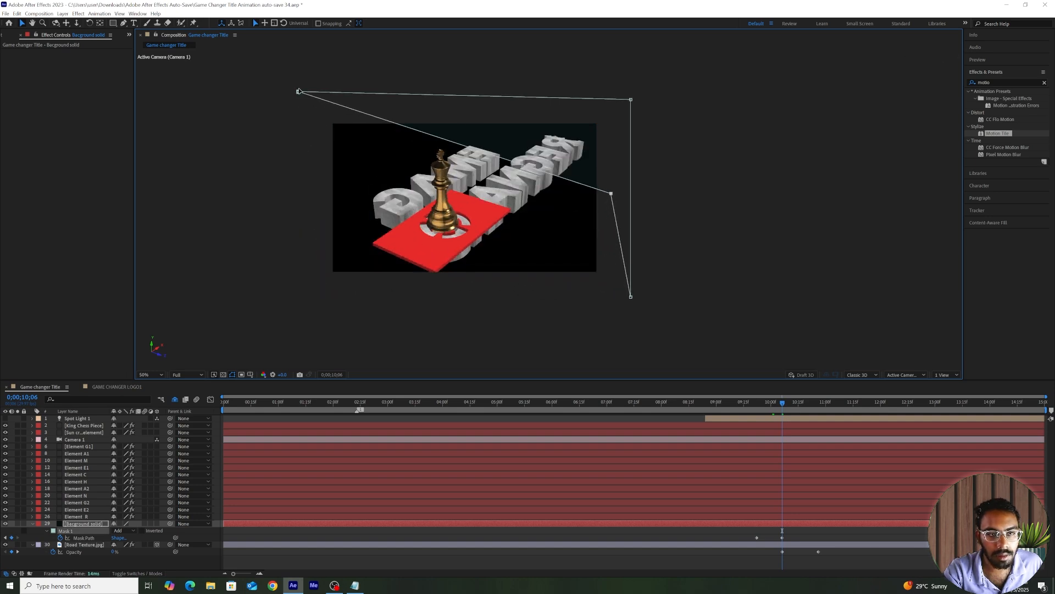
left_click_drag(299, 91, 476, 74)
left_click_drag(608, 200, 610, 119)
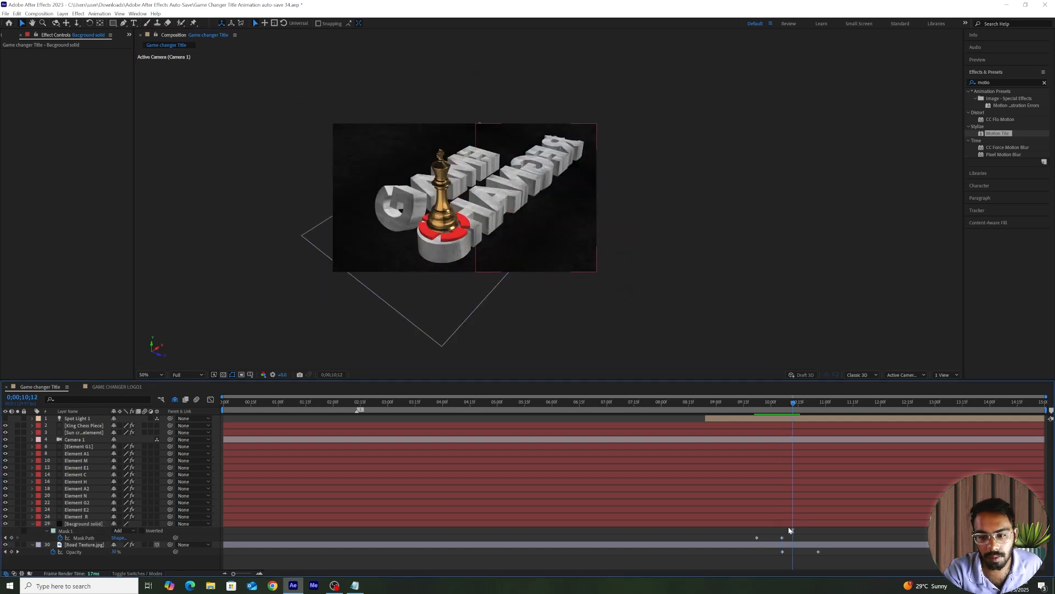
Add a Mask Feather keyframe to the background solid and align it with the first Mask Path keyframe at about 0;00;09;22
left_click(770, 524)
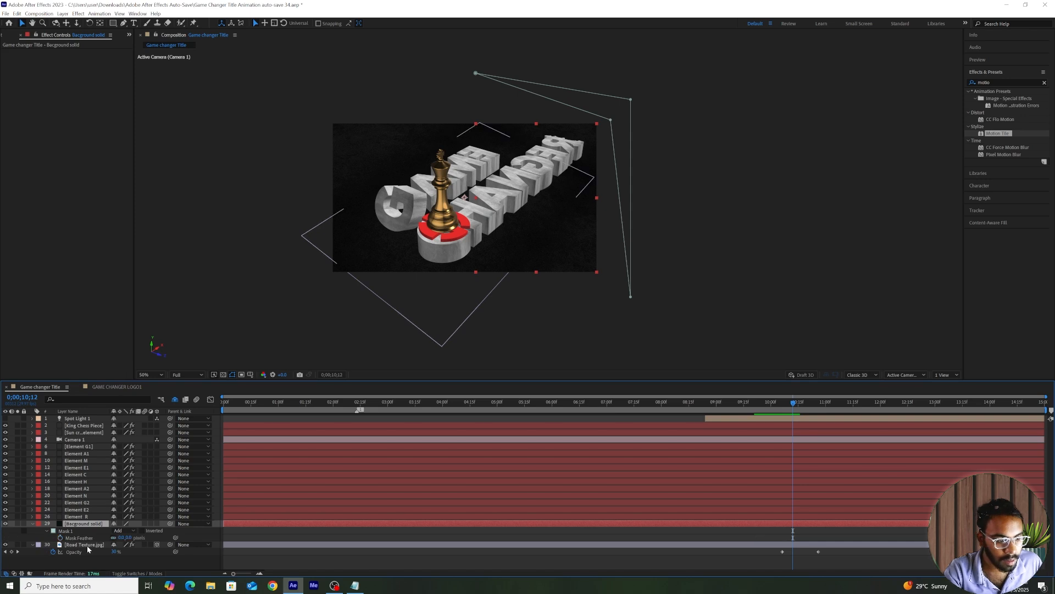
key("alt+shift+f")
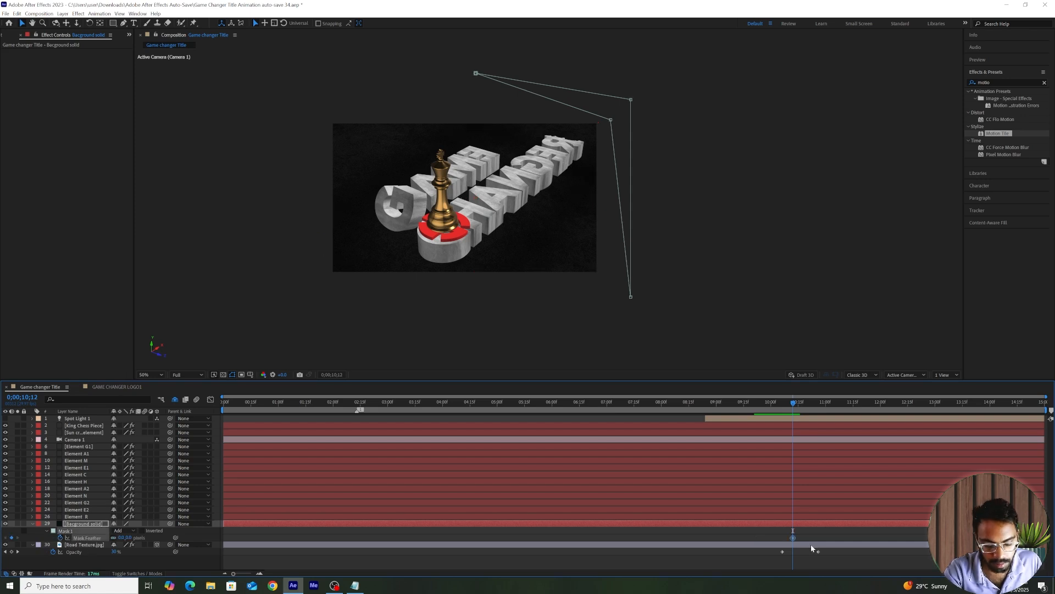
key("shift+m")
left_click_drag(793, 547, 756, 560)
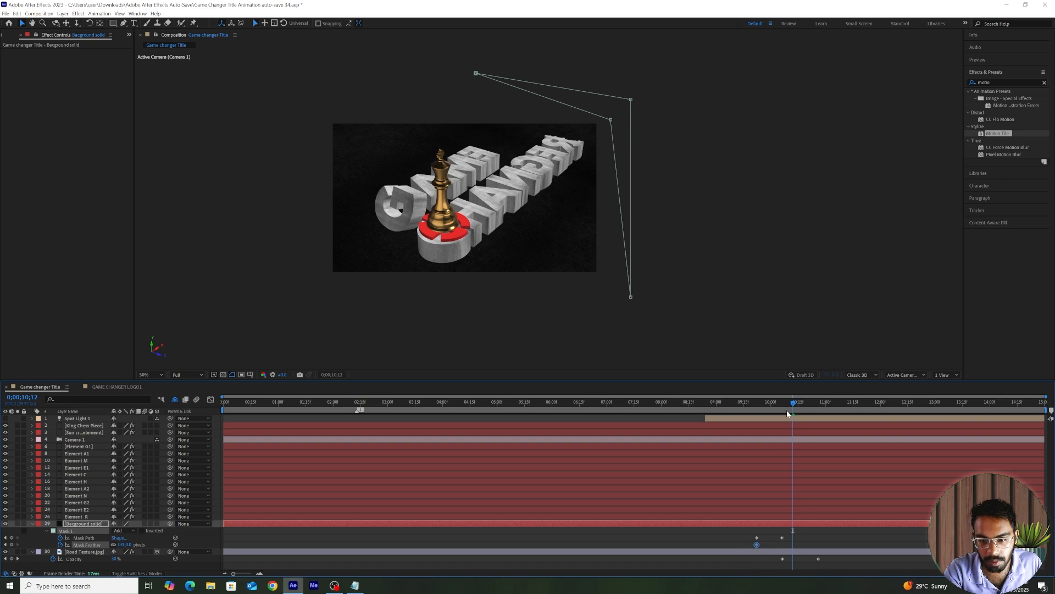
Increase the background solid's Mask Feather equally in both dimensions at 0;00;10;01
left_click_drag(787, 414, 774, 451)
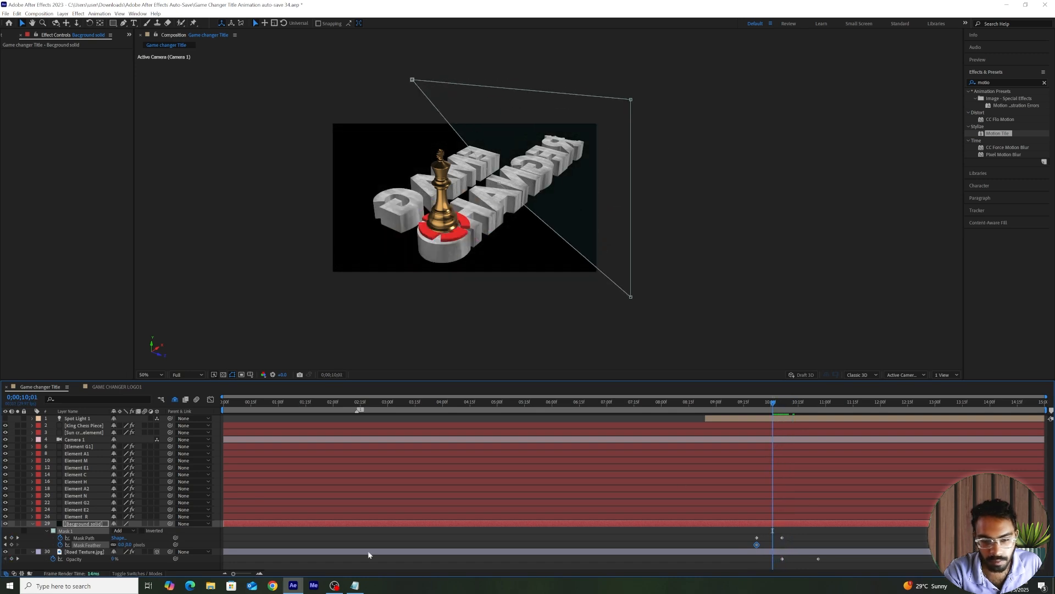
left_click_drag(121, 544, 365, 541)
left_click(124, 545)
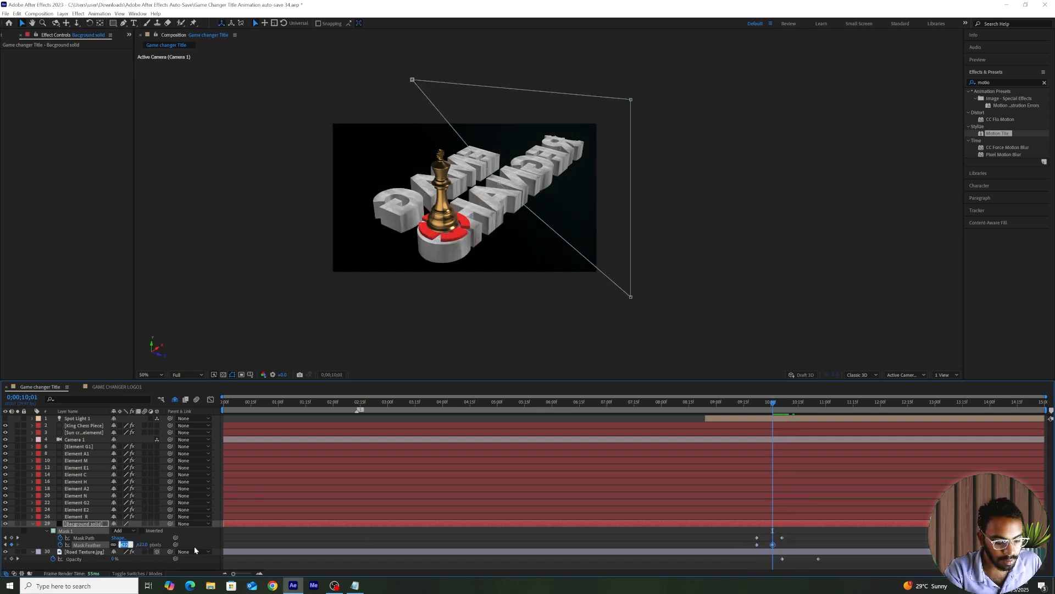
type("120")
key("Return")
Retime the mask keyframes to about 0;00;09;29 through 0;00;10;13, end the Road Texture fade at about 0;00;10;15, and preview the wipe
left_click(744, 539)
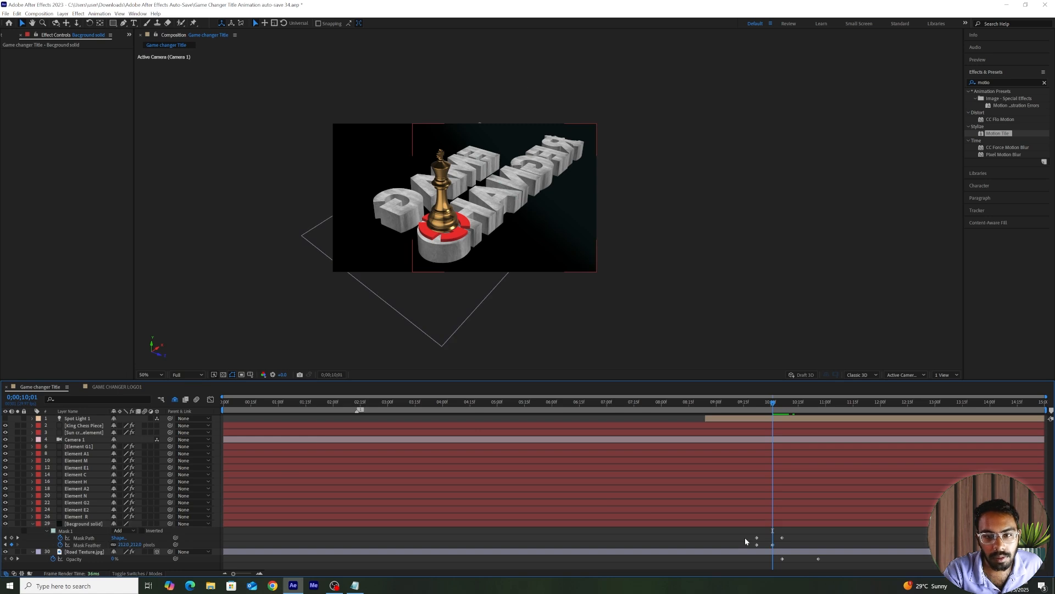
left_click_drag(774, 544, 787, 555)
left_click_drag(741, 530, 799, 559)
left_click(760, 408)
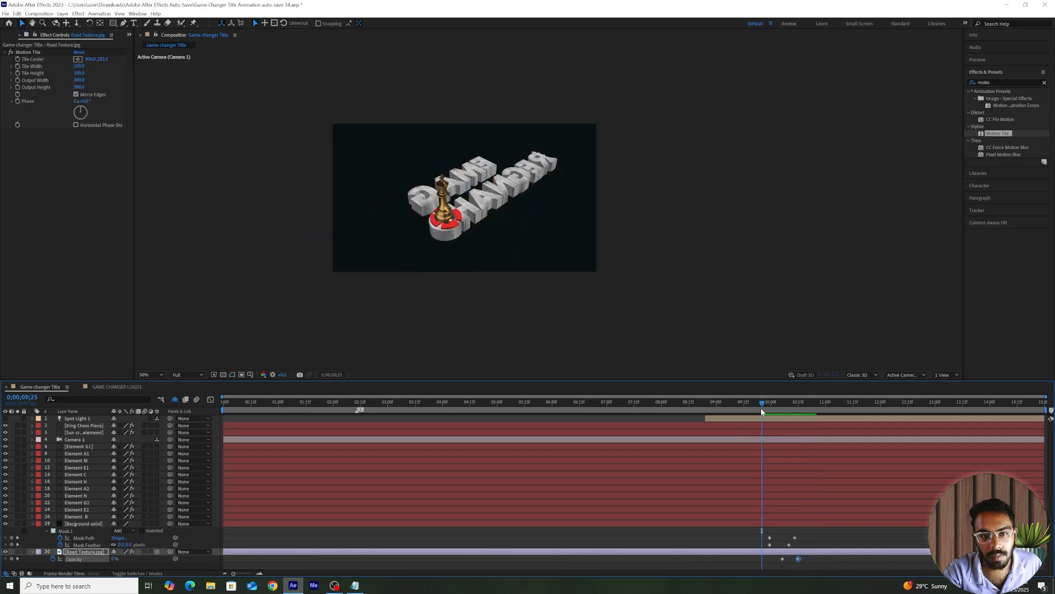
left_click_drag(761, 408, 840, 410)
Move the Mask Path, Mask Feather and Road Texture Opacity keyframes so the wipe starts at about 0;00;12;22, and check it at 0;00;12;24
left_click_drag(764, 532, 965, 556)
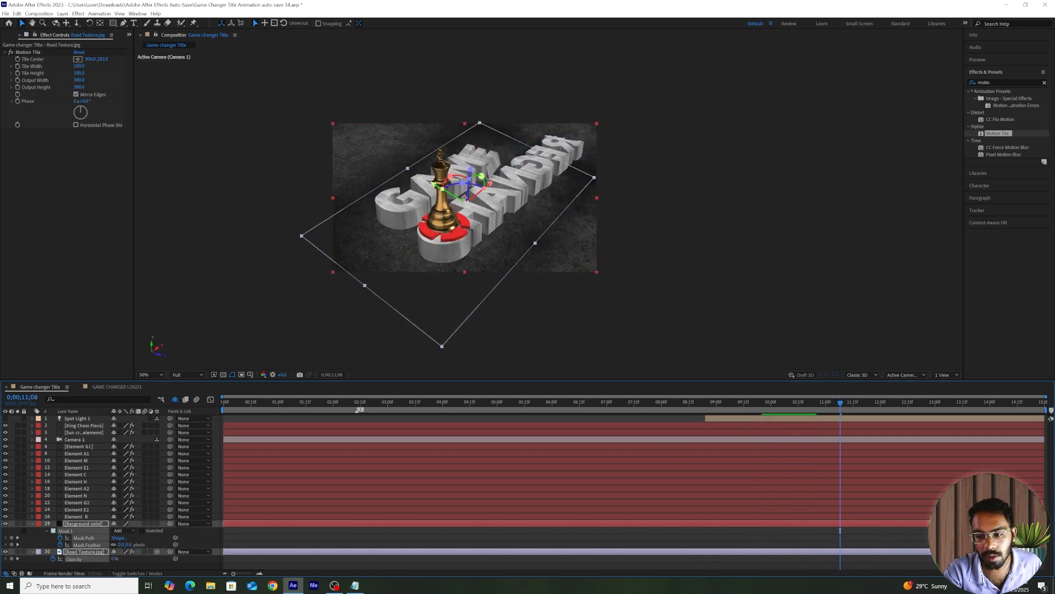
left_click_drag(937, 408, 999, 410)
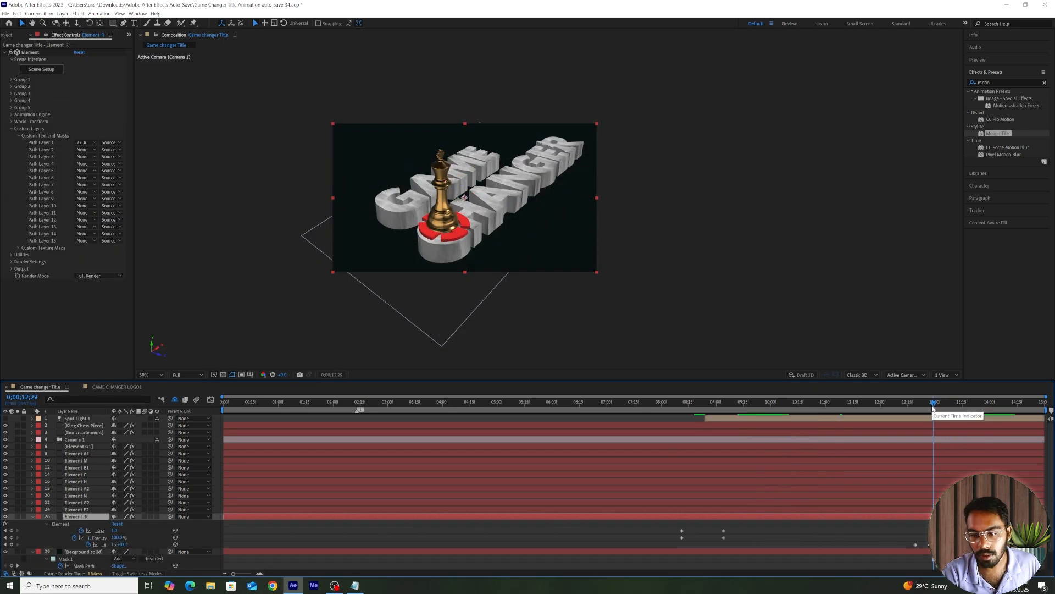
left_click_drag(934, 409, 976, 411)
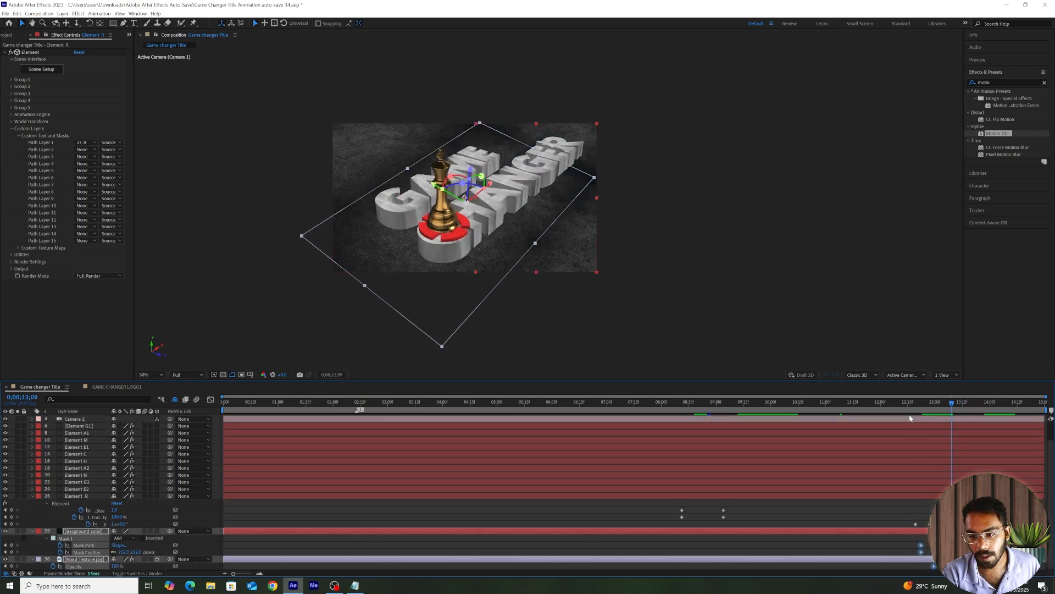
left_click(911, 410)
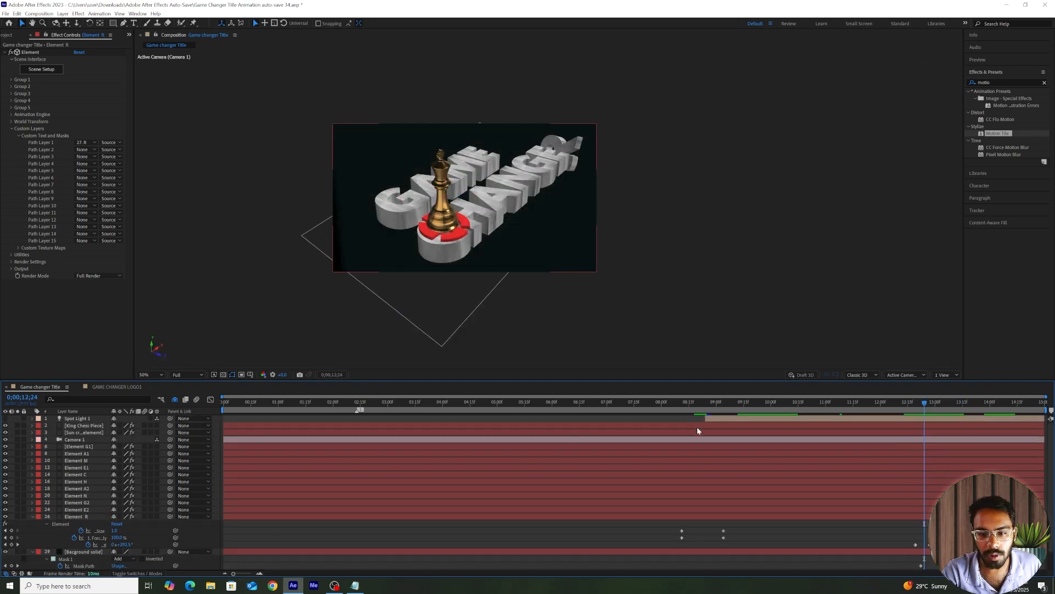
Make Spot Light 1 visible and add an ambient light with its Intensity set to 20%
left_click(740, 420)
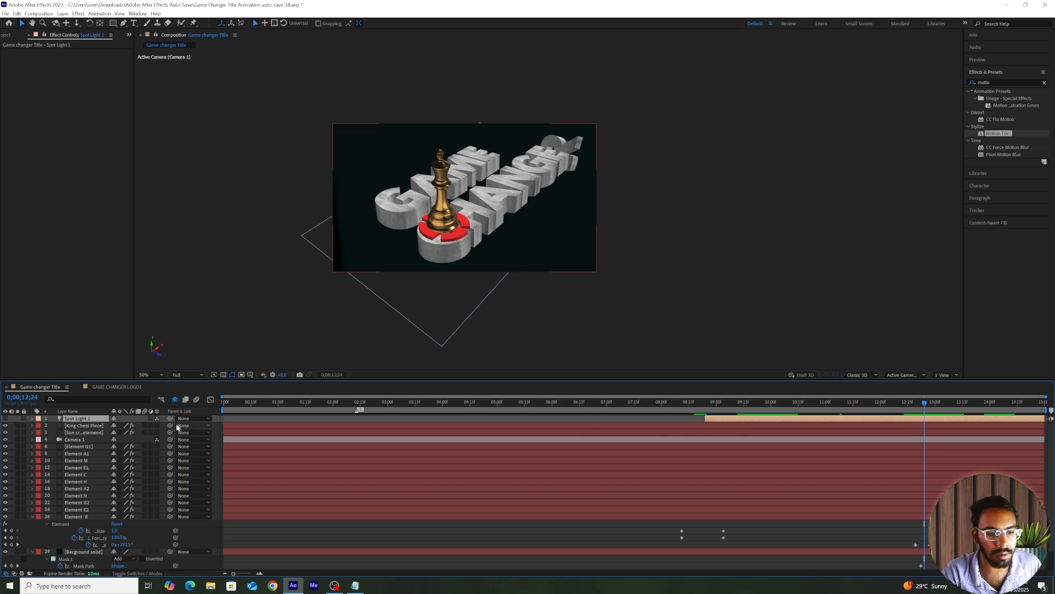
left_click(5, 420)
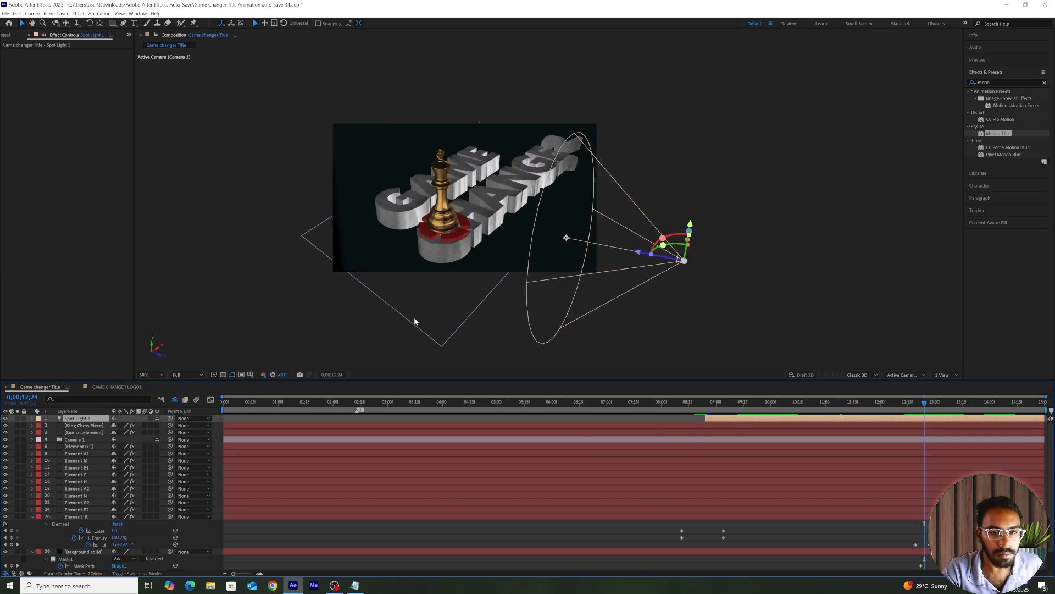
left_click(62, 14)
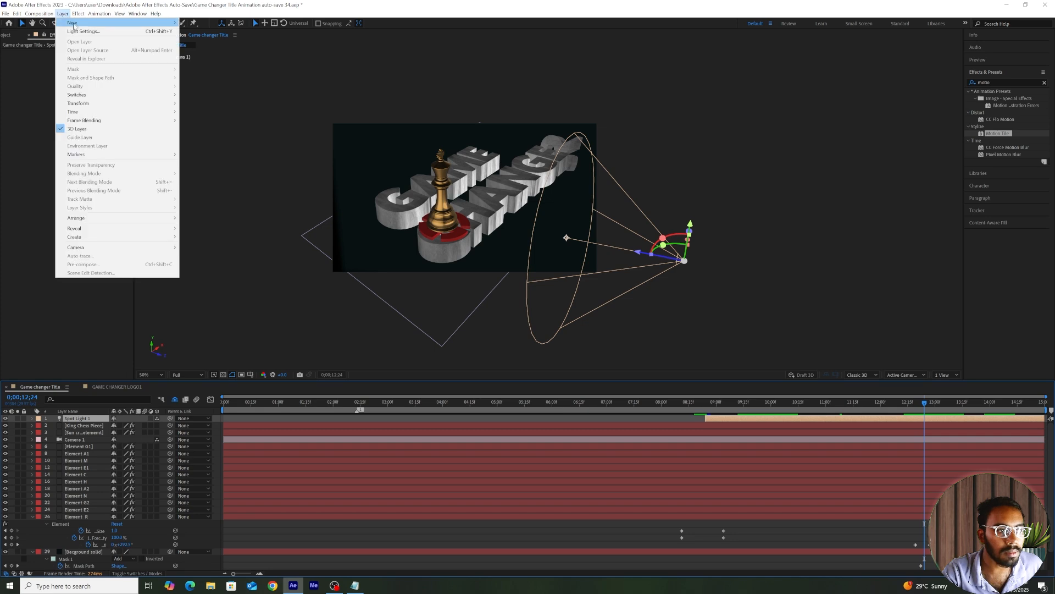
mouse_move(83, 21)
left_click(193, 41)
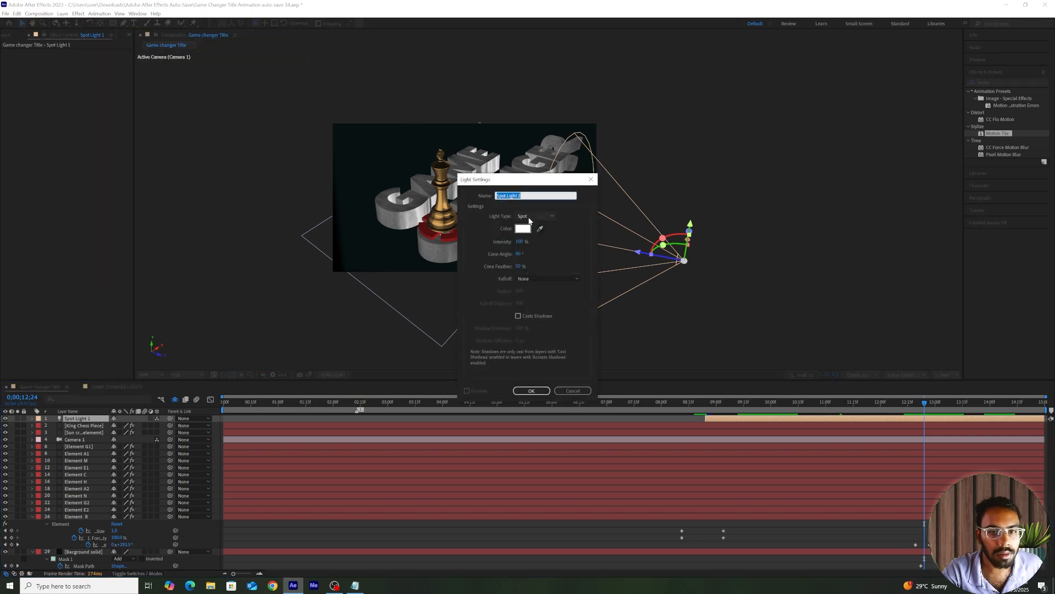
left_click(541, 216)
left_click(545, 252)
left_click(532, 390)
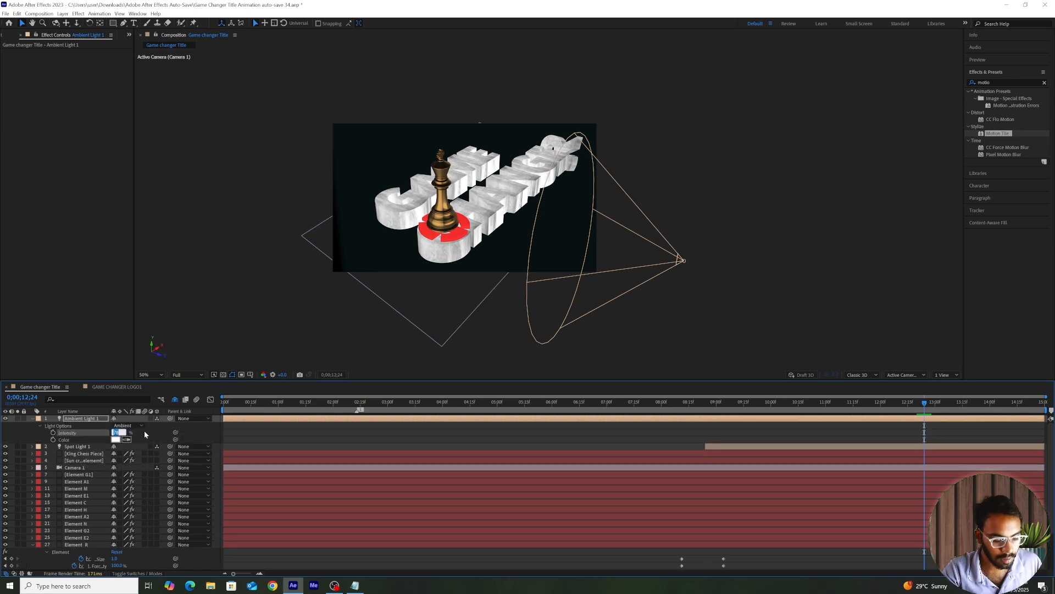
type("20")
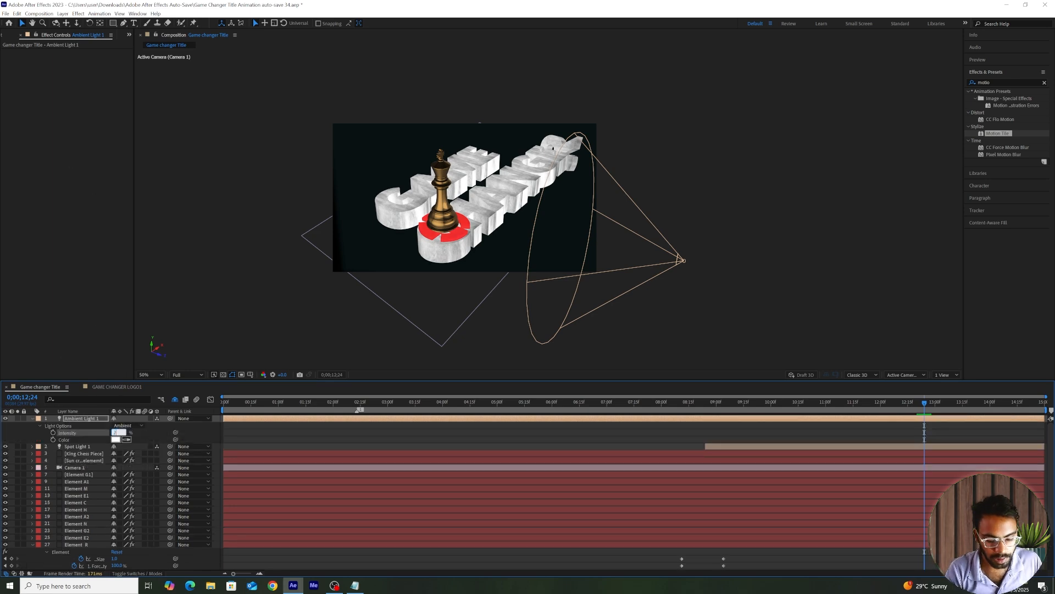
key("Return")
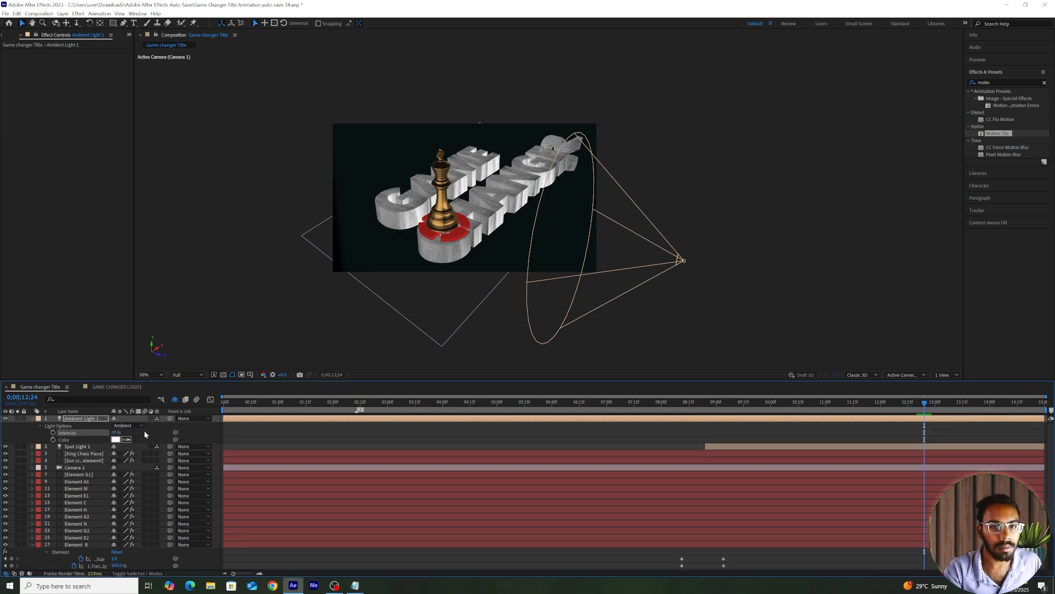
Expand the Light Options of Spot Light 1 and lower its Intensity
left_click(70, 447)
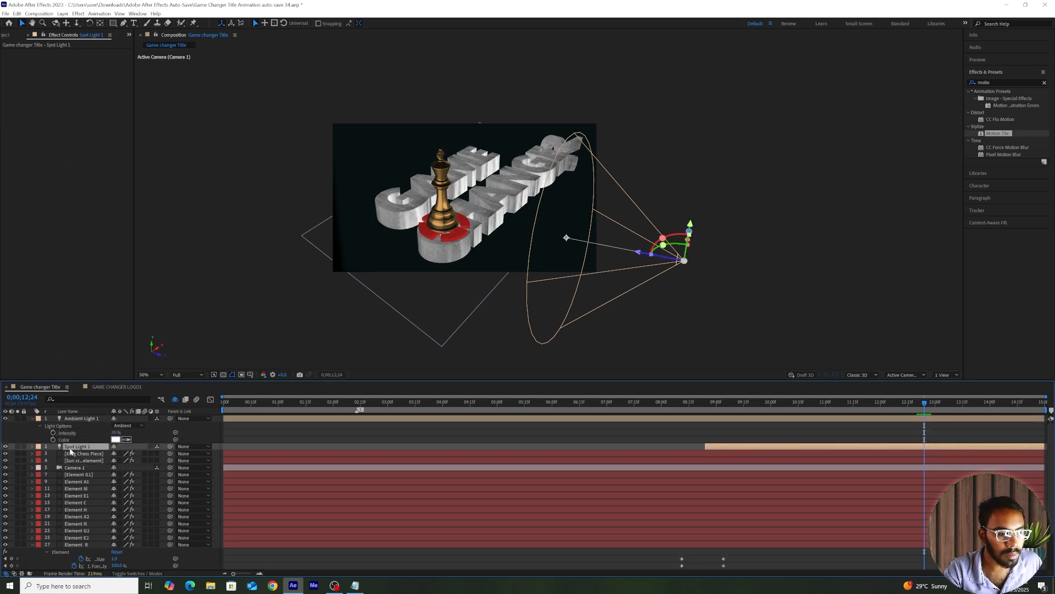
left_click(32, 446)
left_click(39, 461)
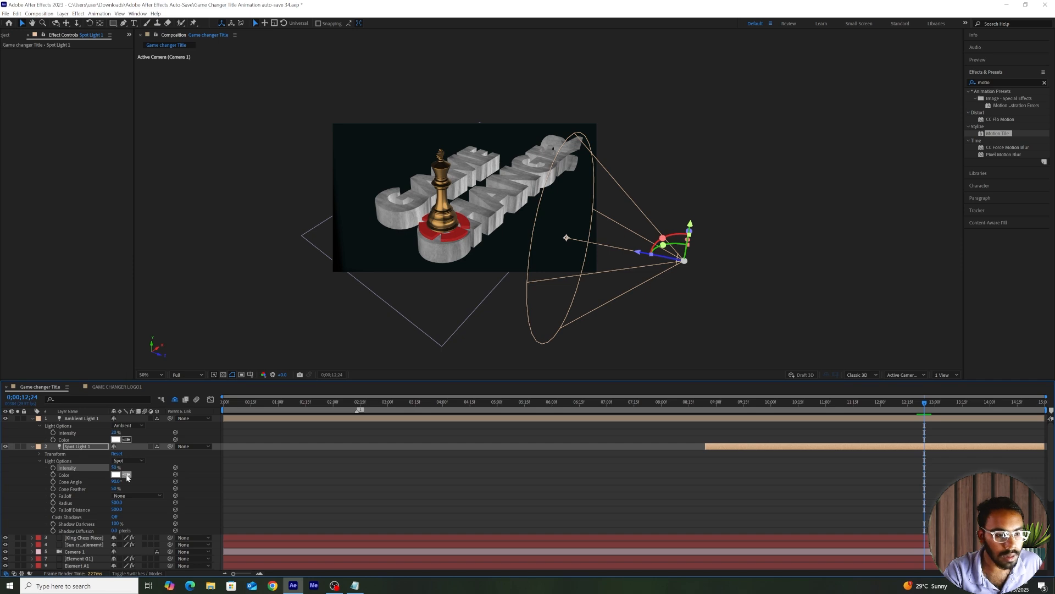
left_click_drag(115, 467, 117, 467)
At 0;00;14;17, add a Cone Angle keyframe to Spot Light 1 and reposition the light above the frame's upper-right corner, aimed at the title
left_click(1019, 406)
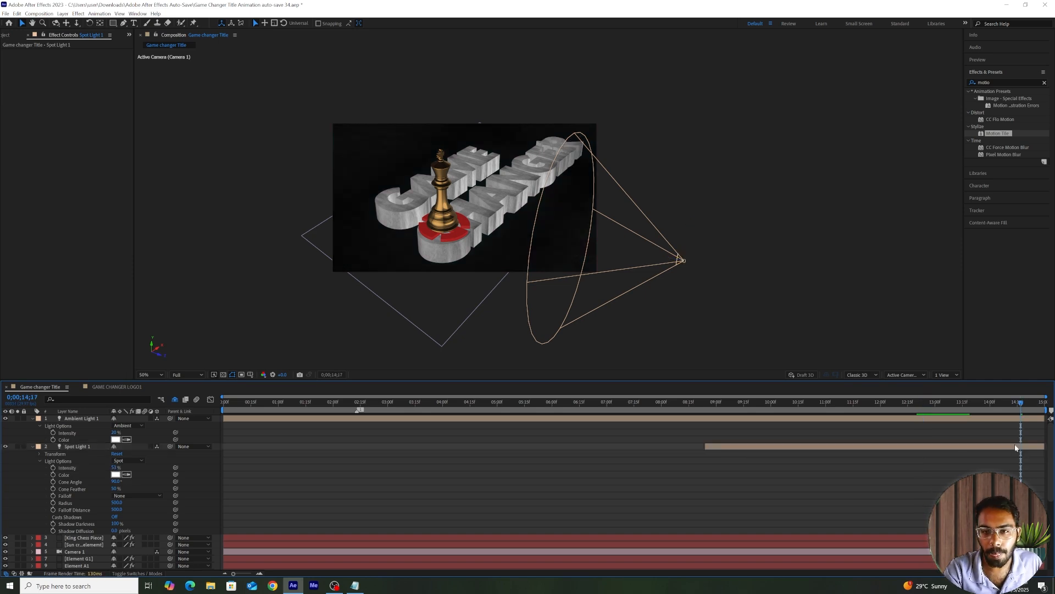
left_click(53, 482)
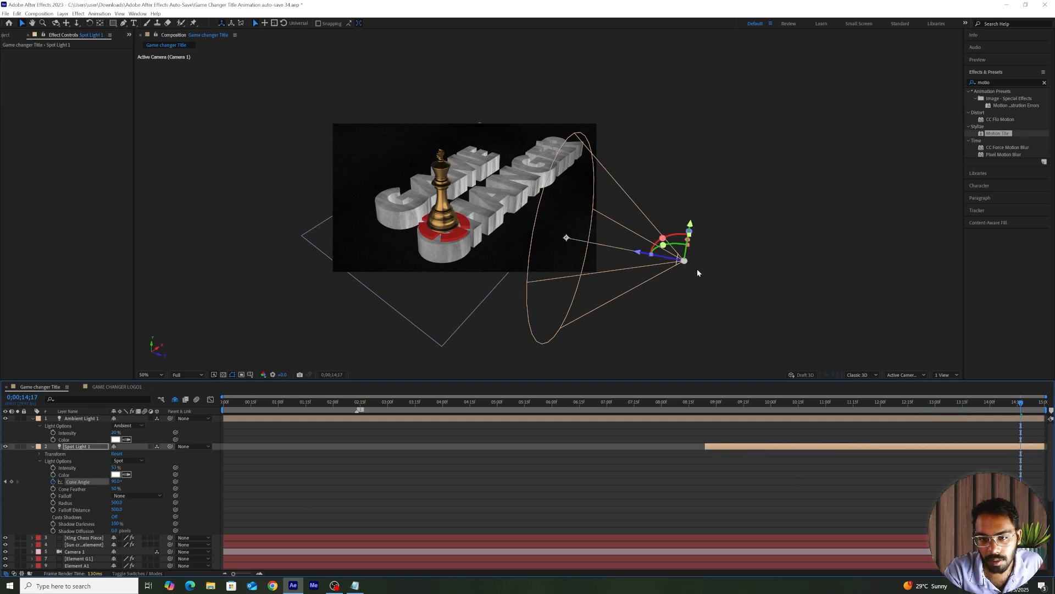
left_click_drag(690, 227, 685, 109)
scroll(552, 158, "down", 2)
left_click_drag(551, 158, 568, 176)
scroll(567, 176, "up", 2)
left_click_drag(671, 71, 686, 53)
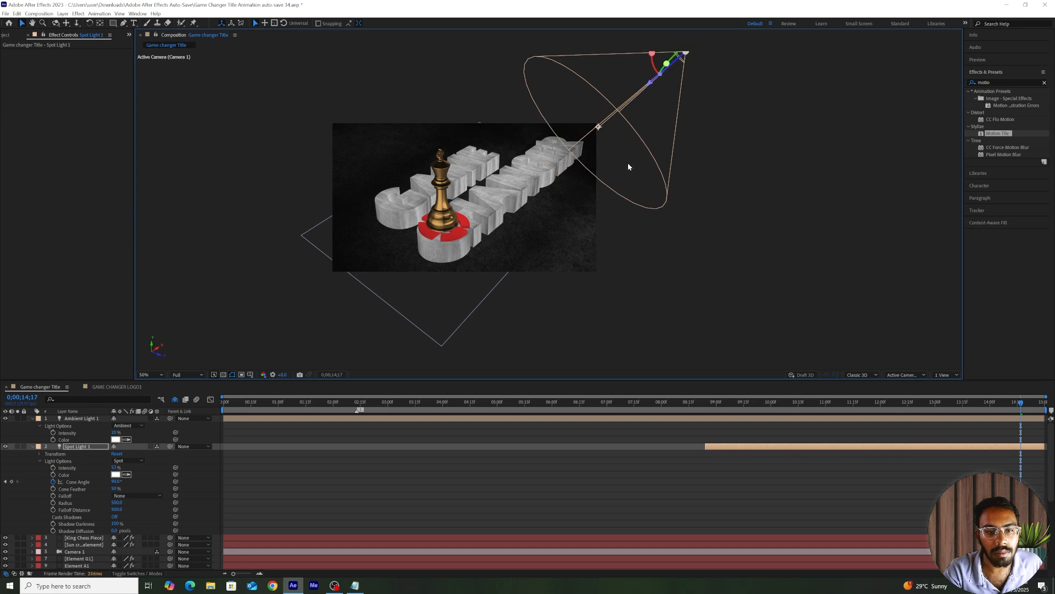
scroll(628, 162, "down", 2)
left_click_drag(616, 131, 593, 127)
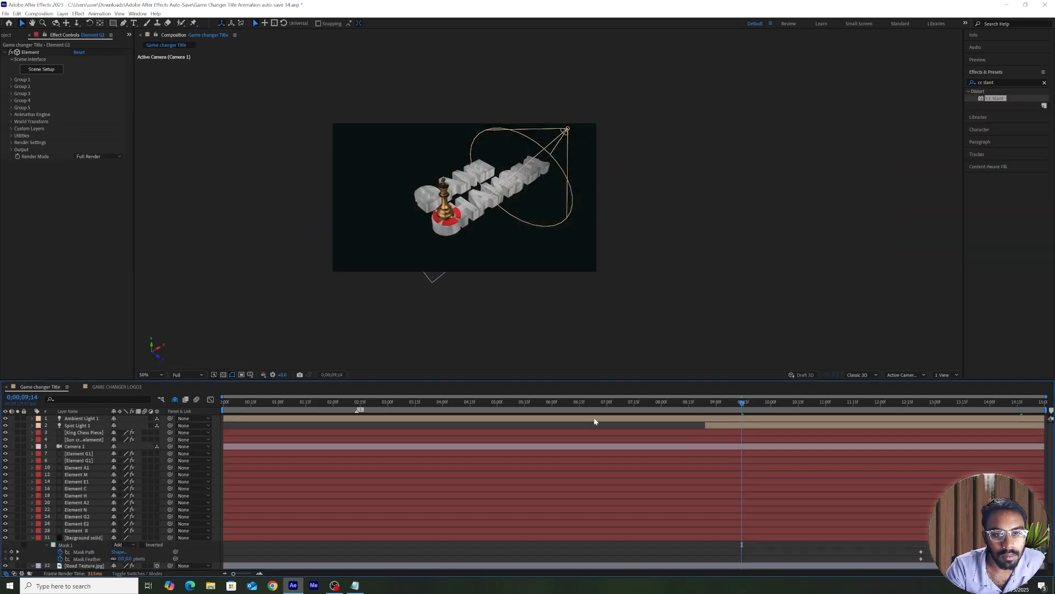
Trim the start of the Ambient Light 1 layer to 0;00;08;28
left_click_drag(742, 425, 113, 460)
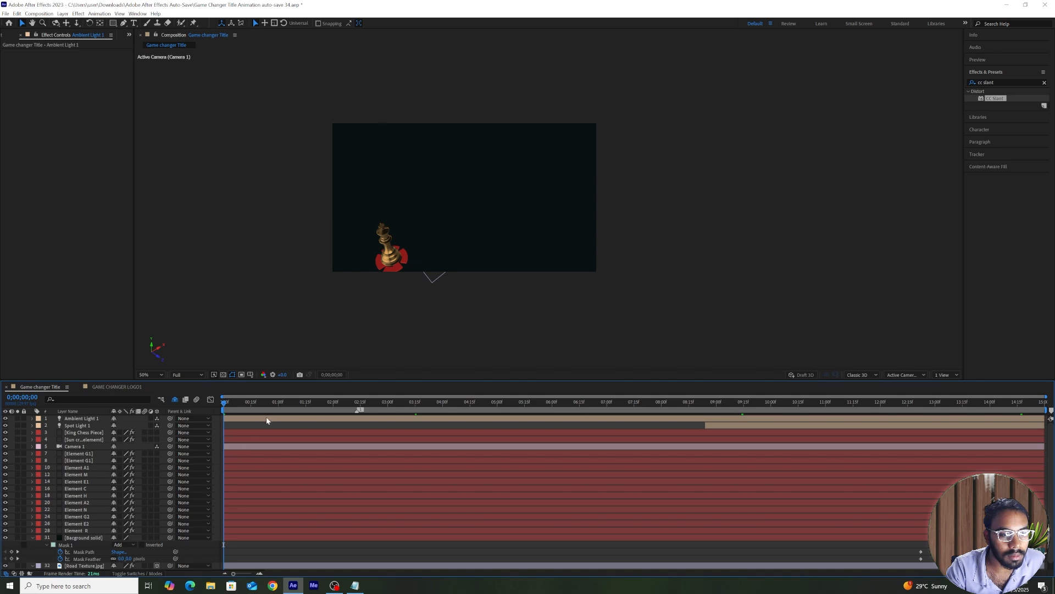
left_click(713, 412)
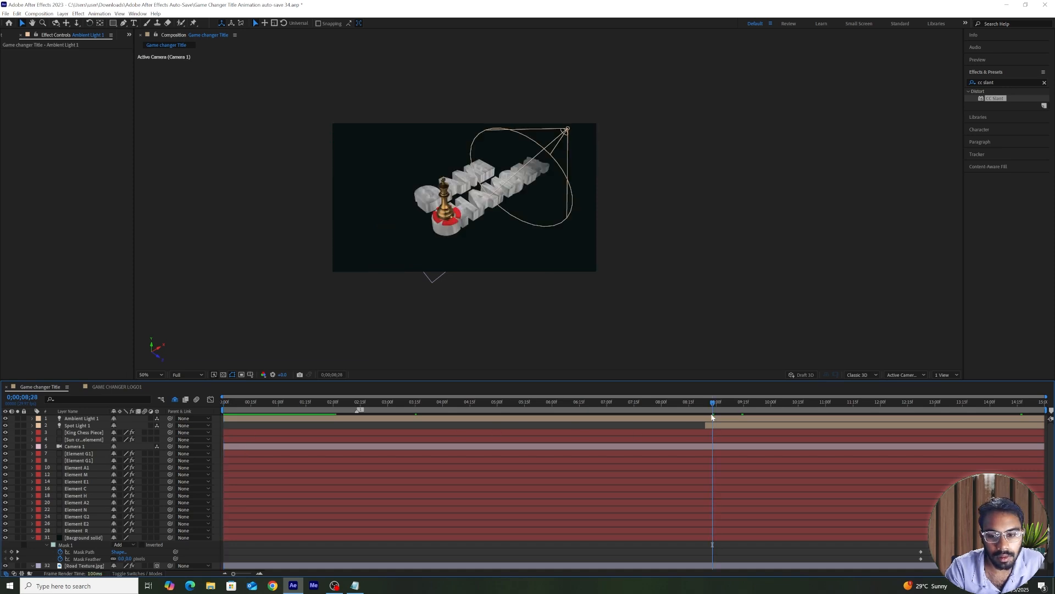
key("alt+bracketleft")
Add Intensity keyframes to both lights at 0;00;08;28 and extend Ambient Light 1's start back to 0;00;08;23
key("t")
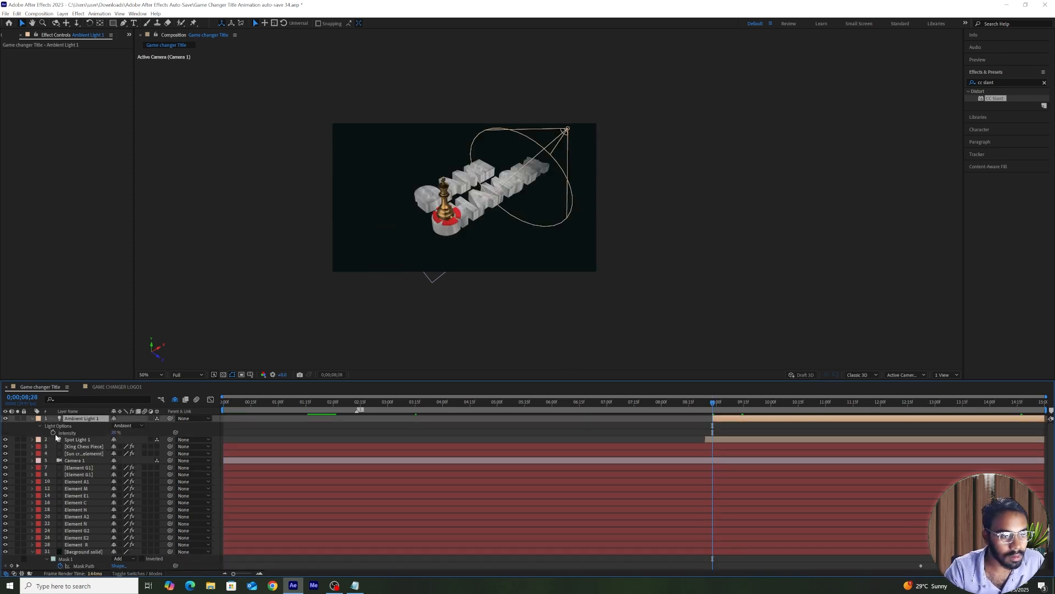
left_click(714, 439)
left_click(53, 454)
left_click_drag(713, 418, 704, 418)
left_click_drag(713, 404, 704, 405)
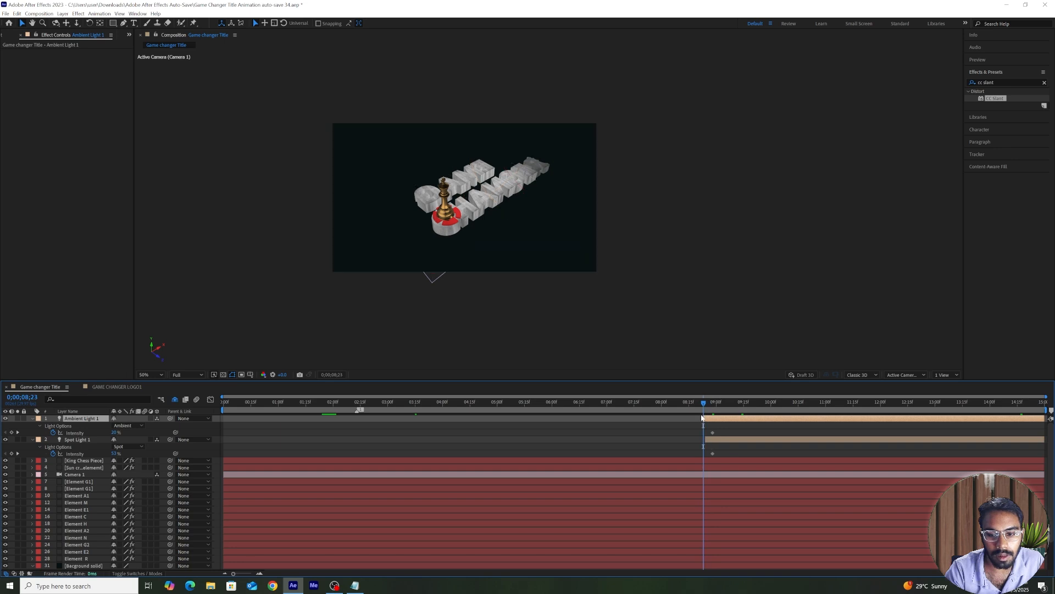
Set the Intensity of Ambient Light 1 and Spot Light 1 to 0% at 0;00;08;23, and check the light fade-in
type("0")
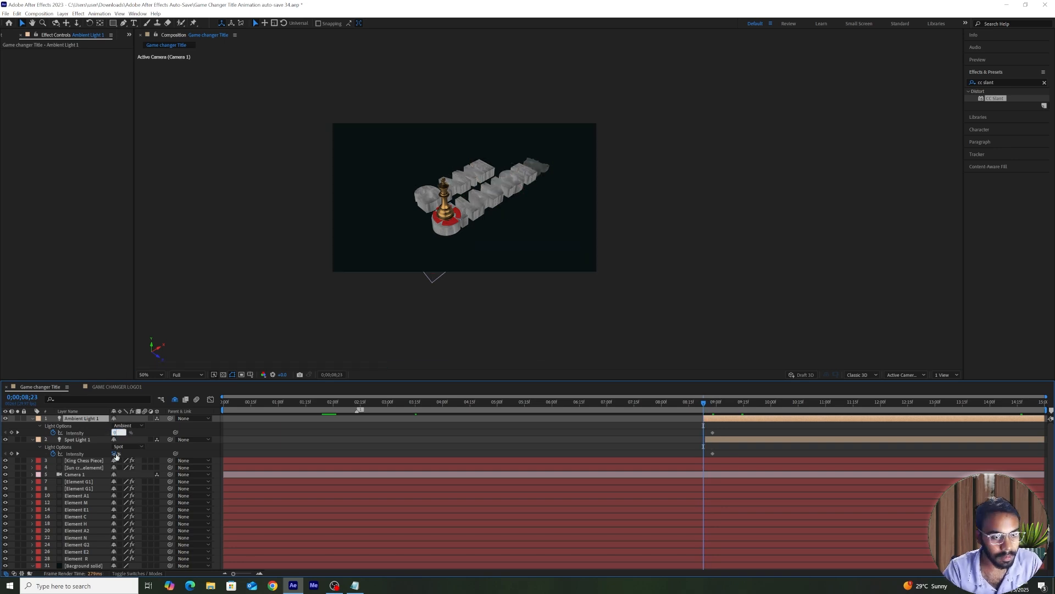
left_click(115, 453)
type("0")
left_click(301, 444)
key("space")
left_click_drag(514, 404, 466, 404)
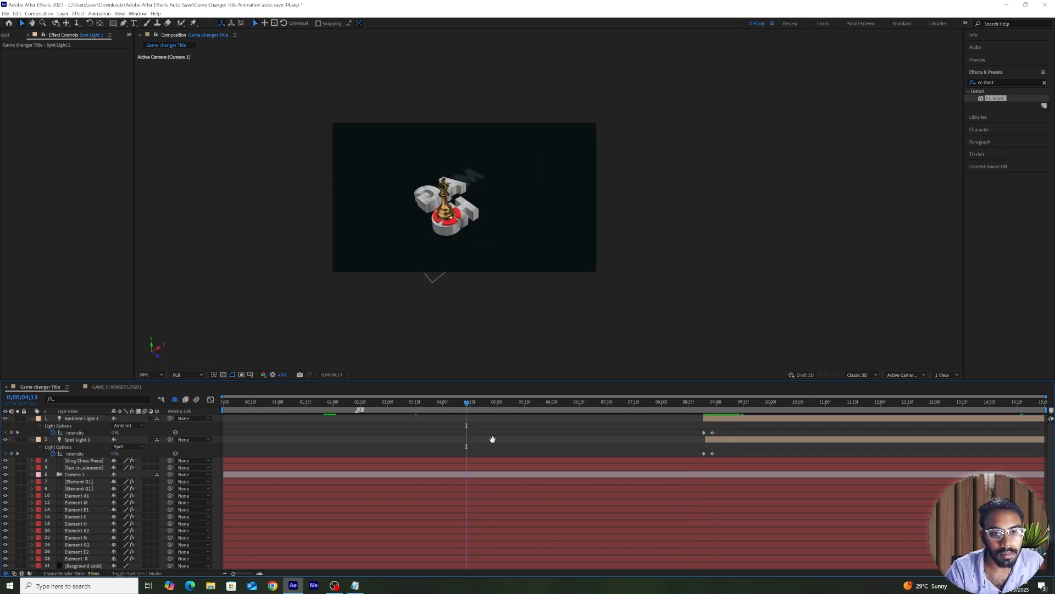
key("space")
left_click_drag(687, 404, 753, 404)
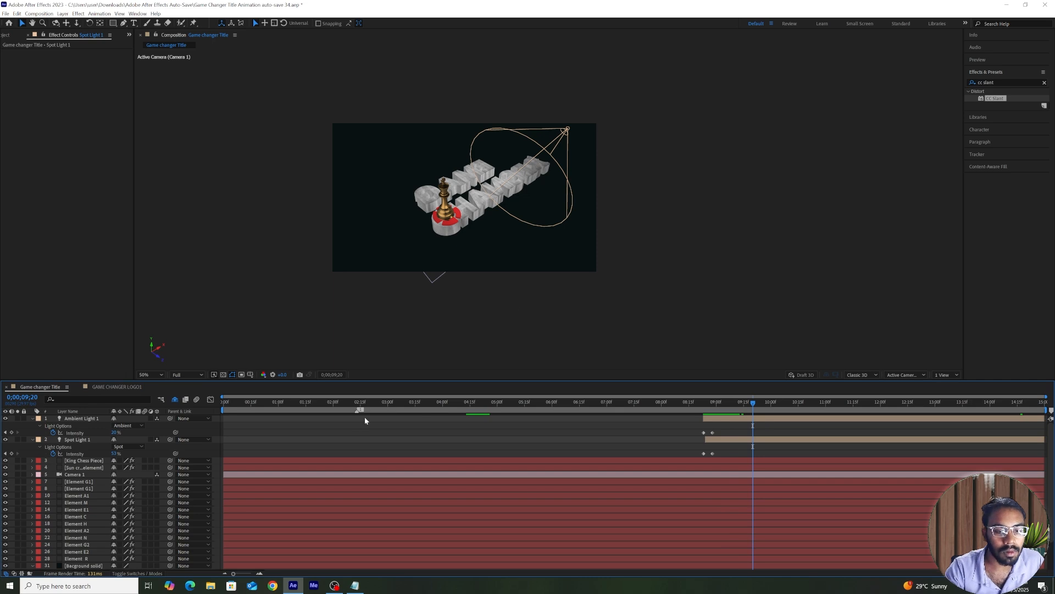
Return to the first frame and move the Camera 1 layer above the lights to the top of the layer stack
left_click_drag(262, 409, 203, 410)
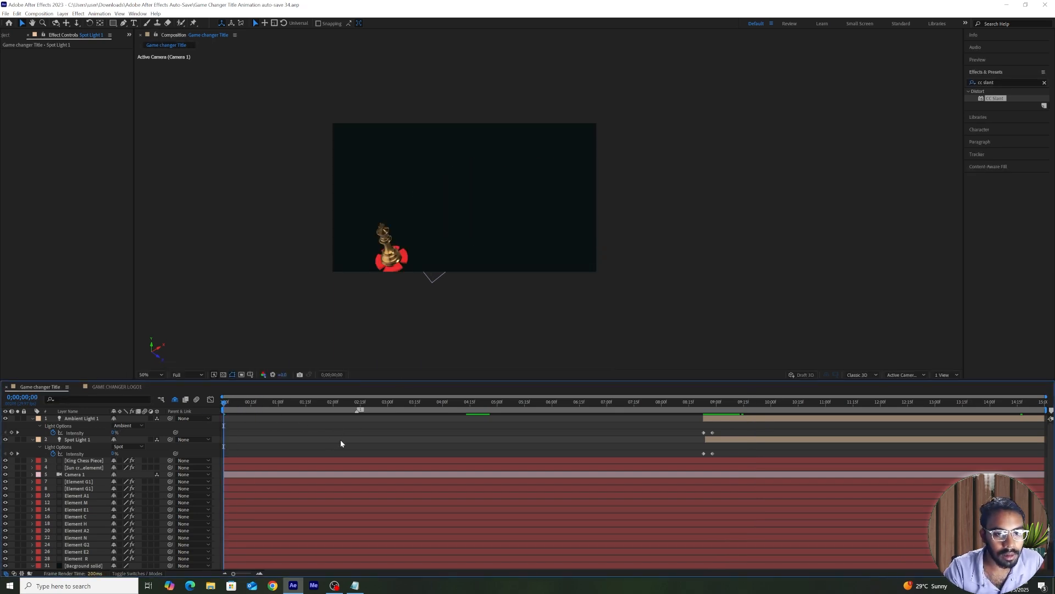
left_click(86, 475)
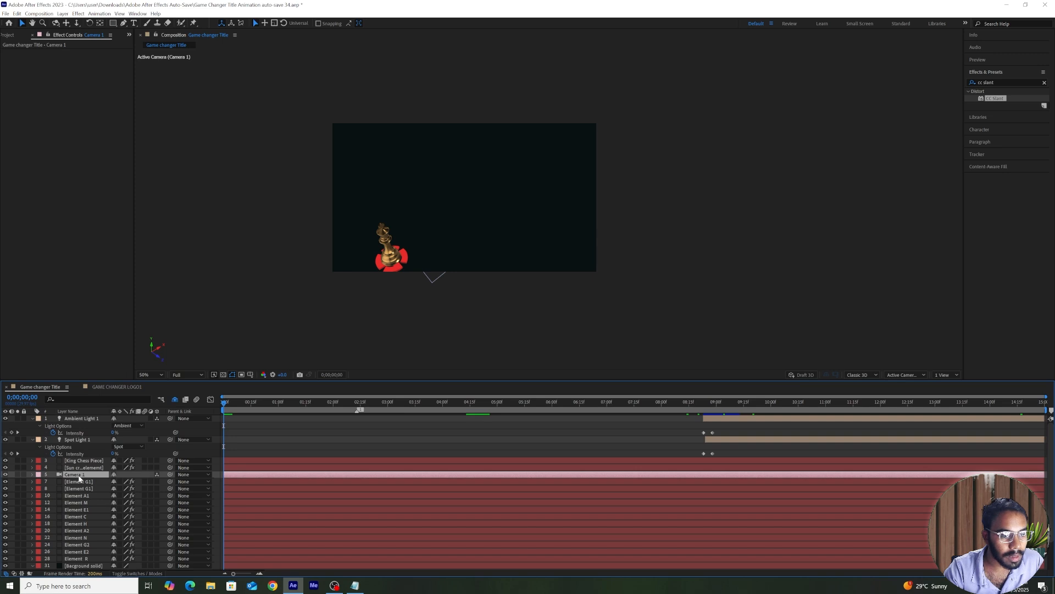
left_click_drag(79, 479, 84, 419)
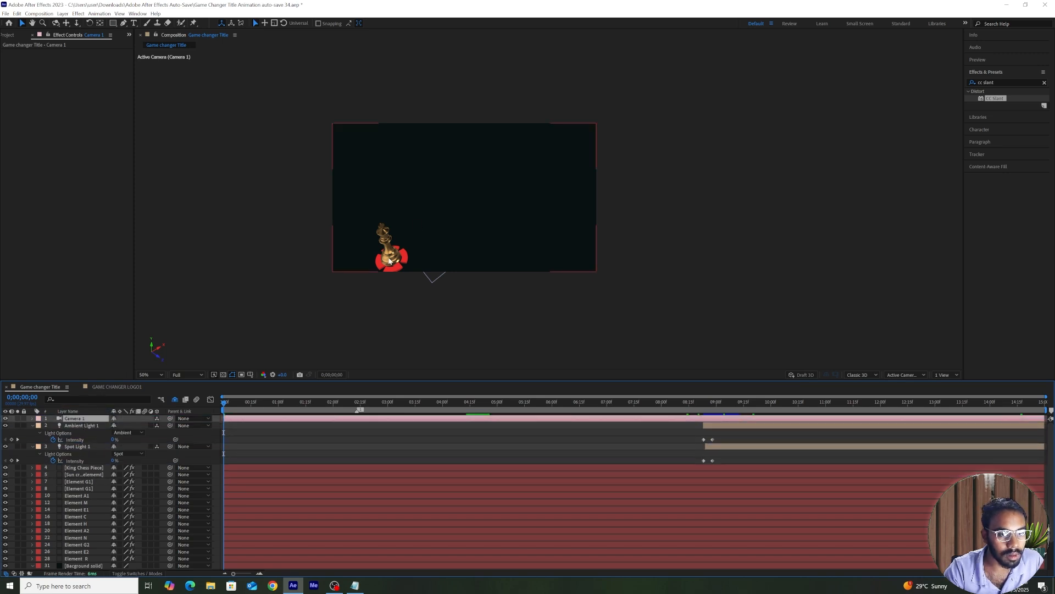
Reveal Camera 1's keyframes, adjust its opening Position for a lower close-up of the chess king, and set Zoom to 3500 pixels
key("u")
left_click_drag(150, 434, 220, 443)
left_click(118, 439)
type("3000")
key("Return")
left_click(118, 440)
type("3500")
key("Return")
left_click(236, 434)
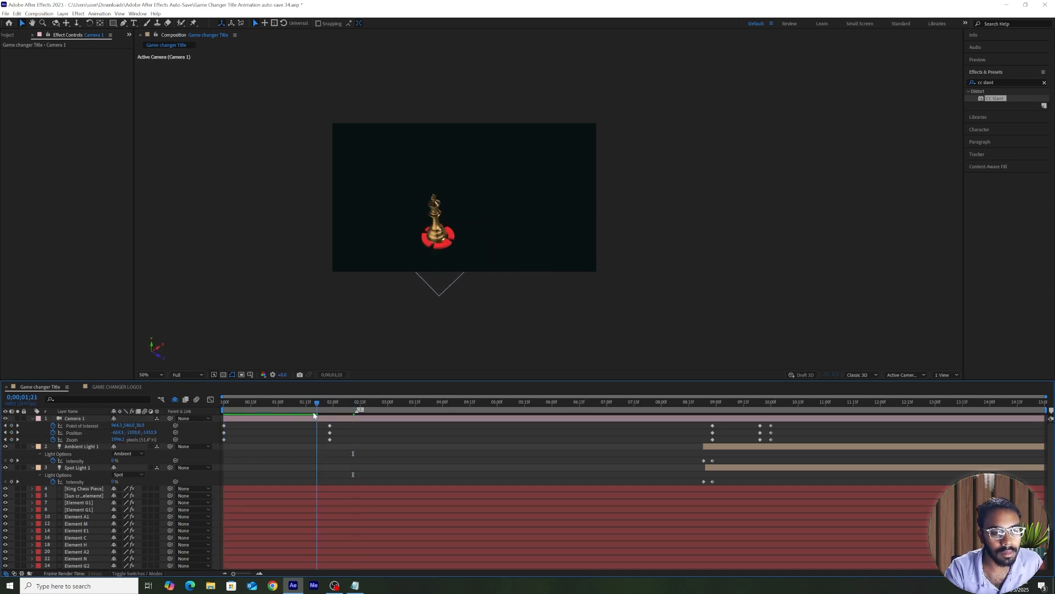
Adjust Camera 1's Position at 0;00;00;19 and preview the opening camera move from the first frame
left_click_drag(317, 409, 258, 434)
mouse_move(149, 433)
left_mouse_down()
mouse_move(59, 434)
mouse_move(133, 435)
left_mouse_up()
key("ctrl+z")
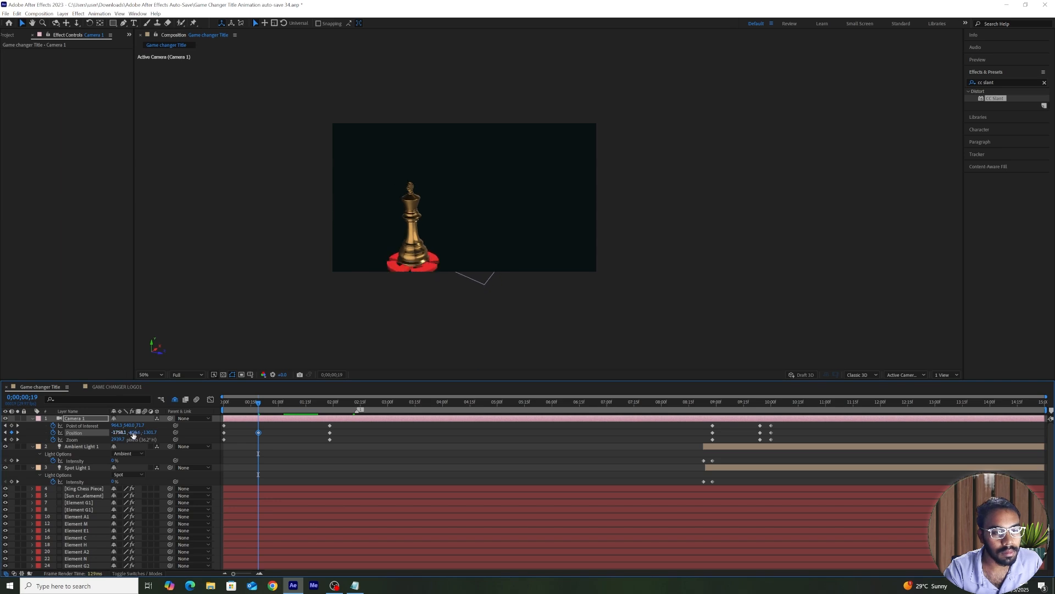
key("Home")
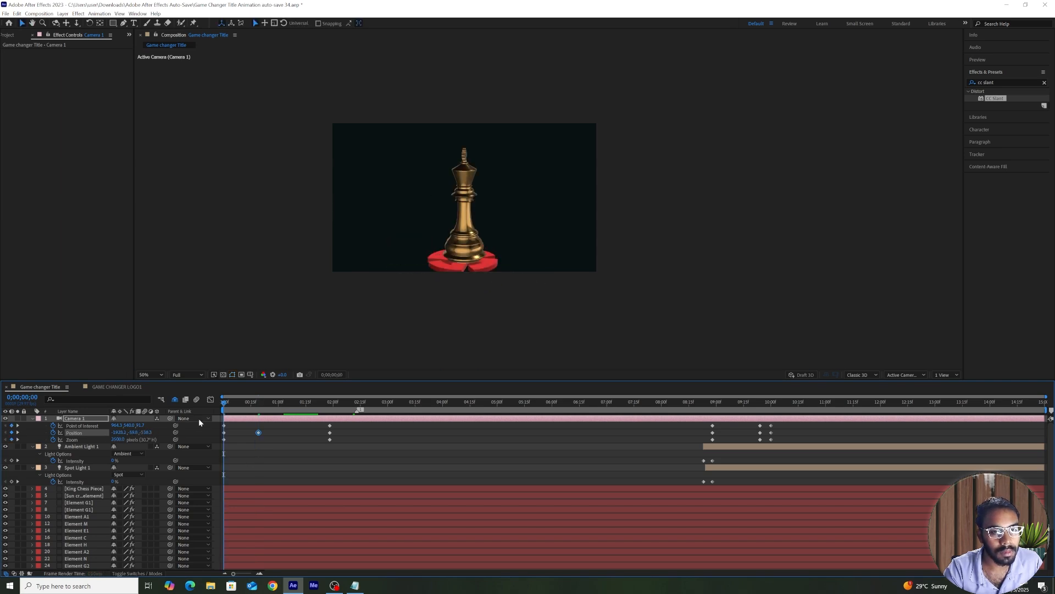
key("space")
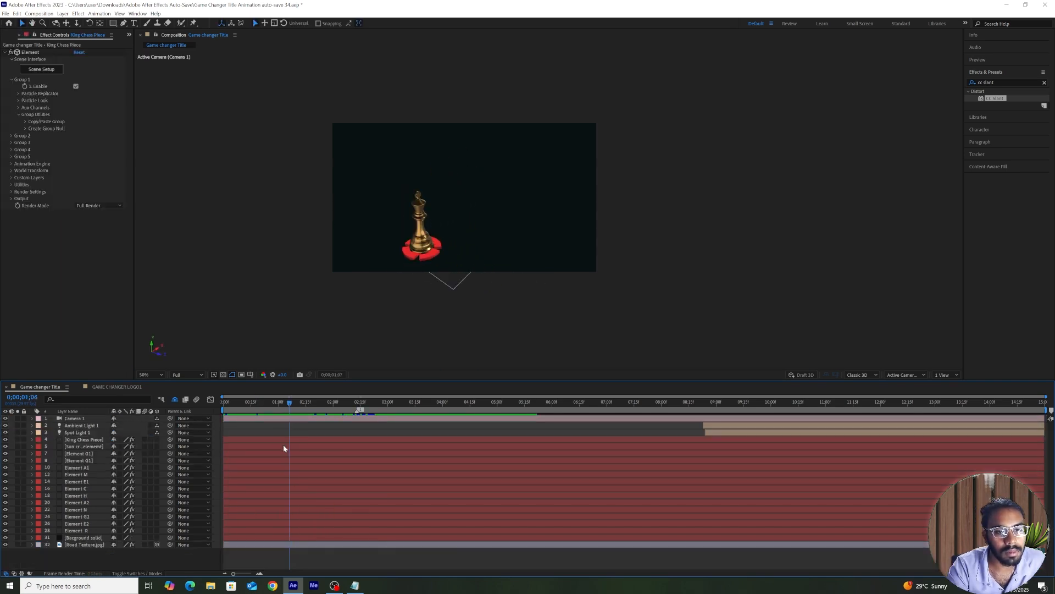
At the first frame, enable Multi-Object under Group 1's Particle Look in the King Chess Piece layer's Element effect
left_click_drag(283, 445, 196, 460)
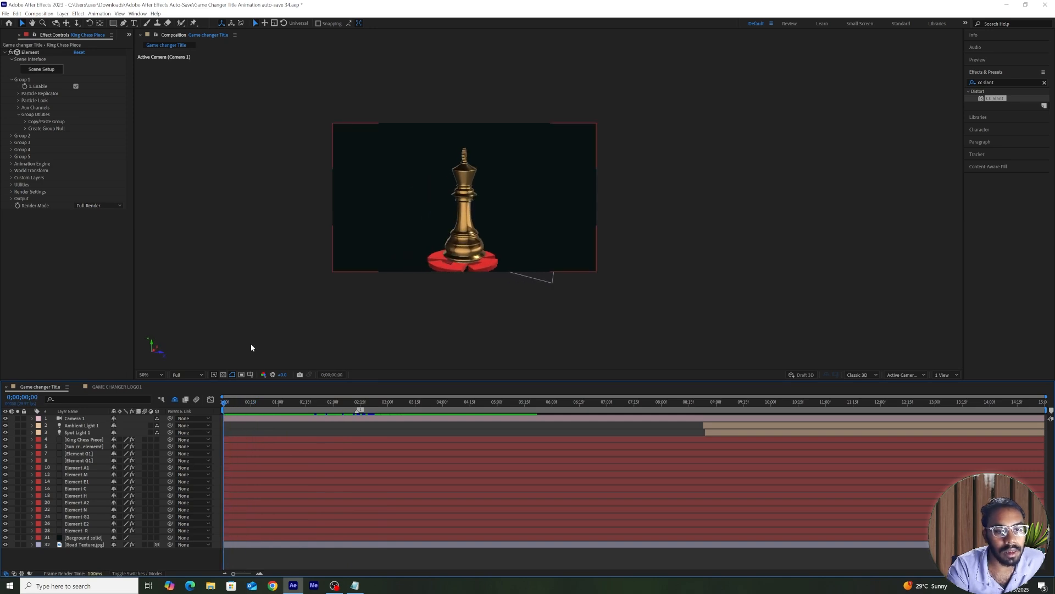
left_click(94, 440)
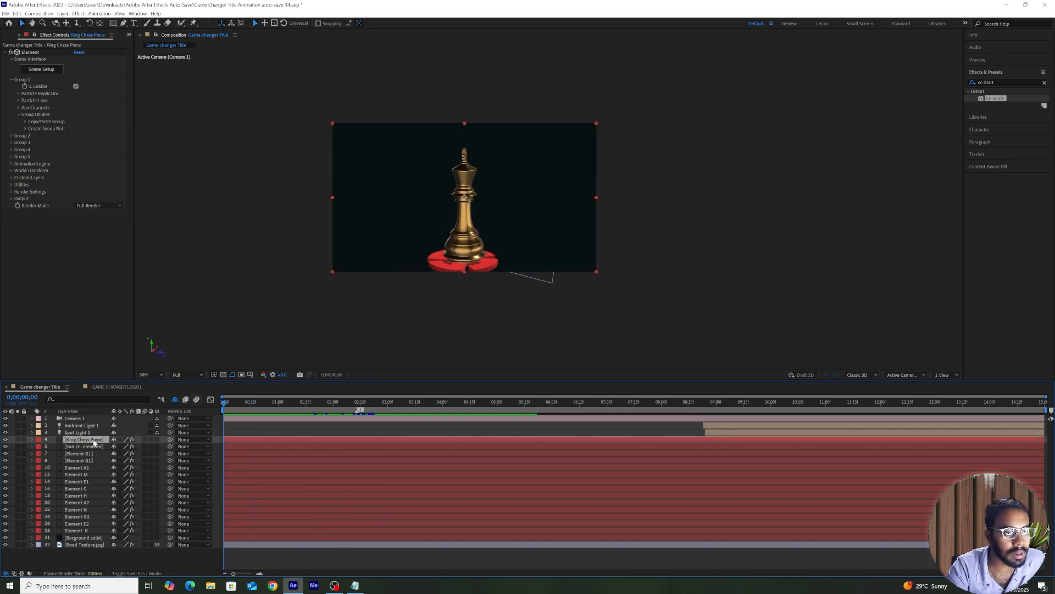
left_click(18, 101)
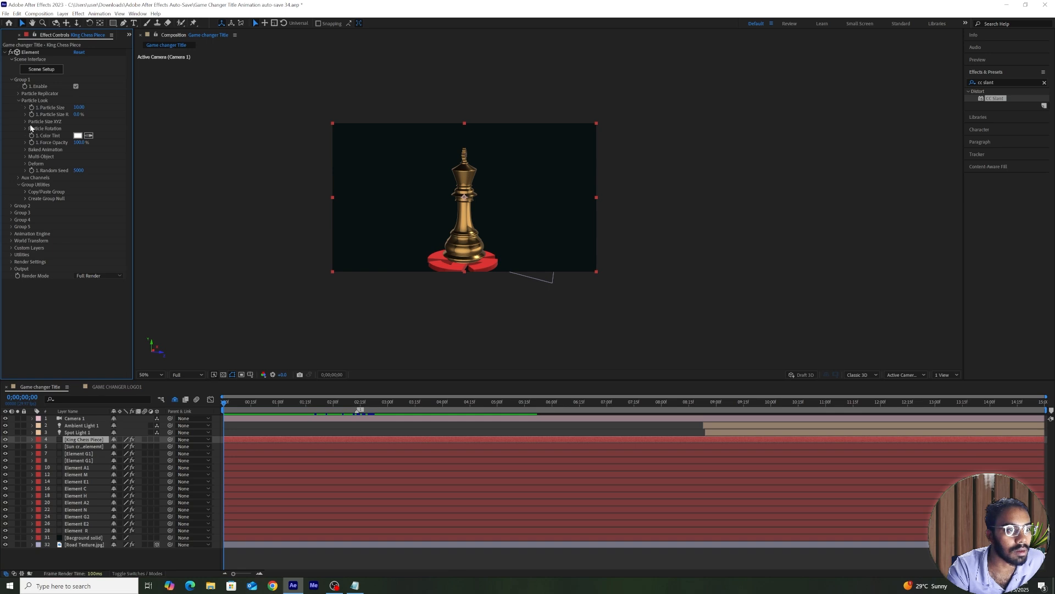
left_click(26, 156)
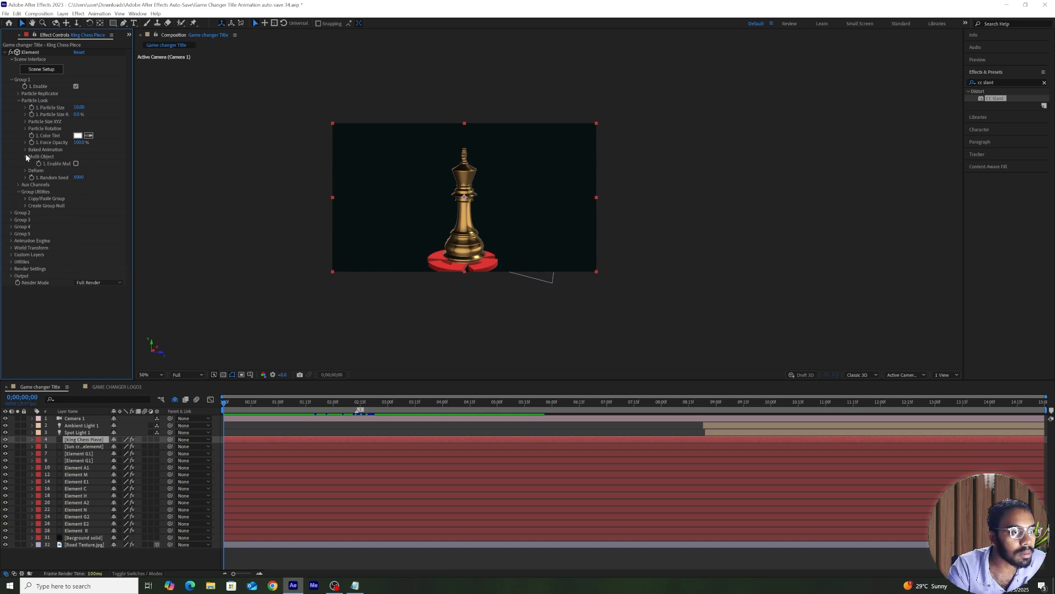
left_click(77, 163)
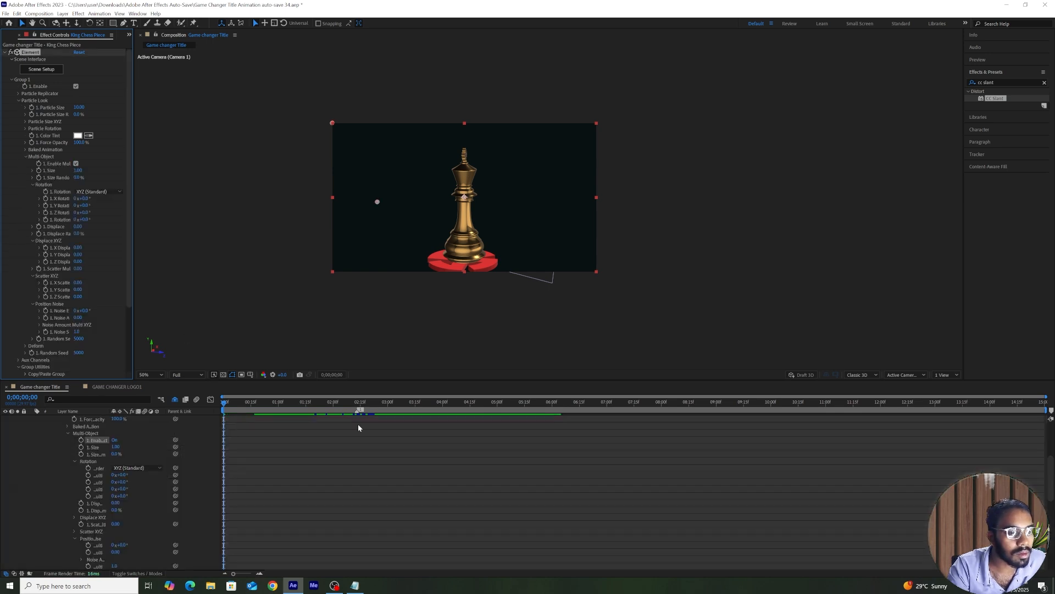
Animate the king's Multi-Object Y Rotation from roughly a quarter turn at the first frame to 0° at about 0;00;00;14
left_click(46, 206)
key("u")
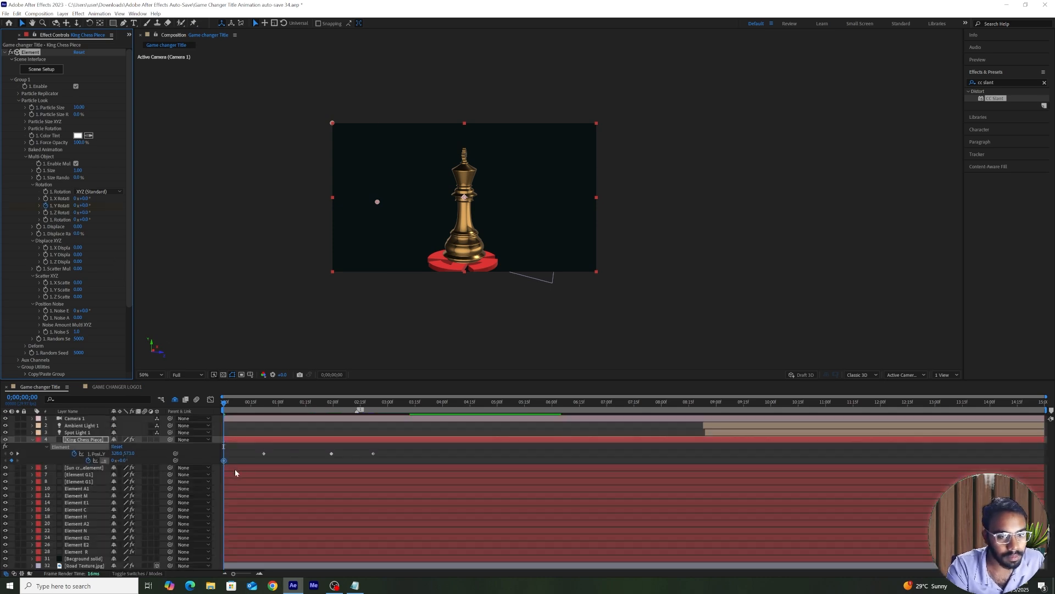
left_click_drag(224, 461, 249, 461)
left_click(88, 205)
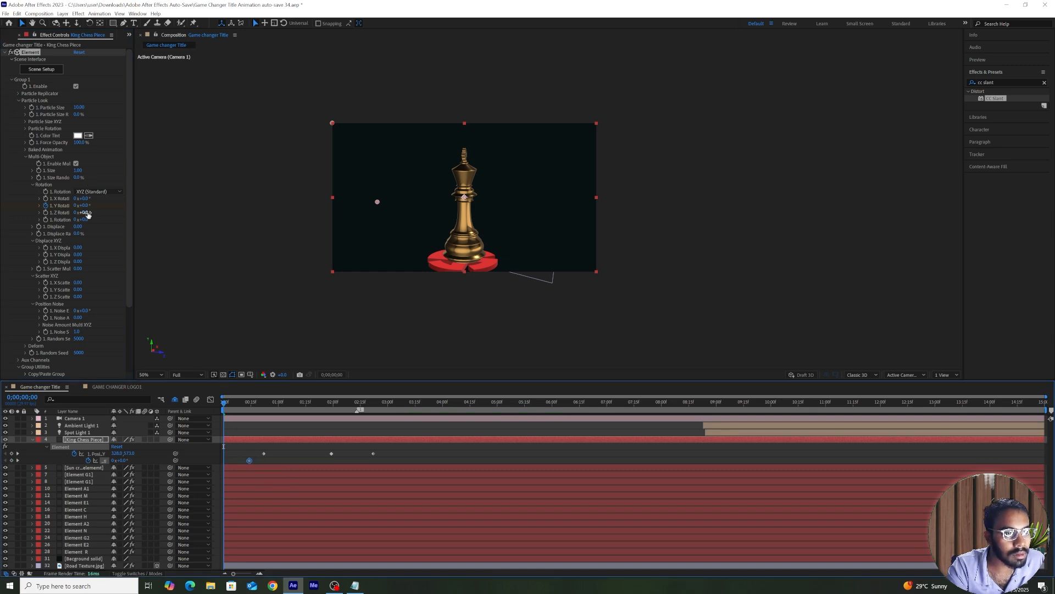
type("10")
key("Return")
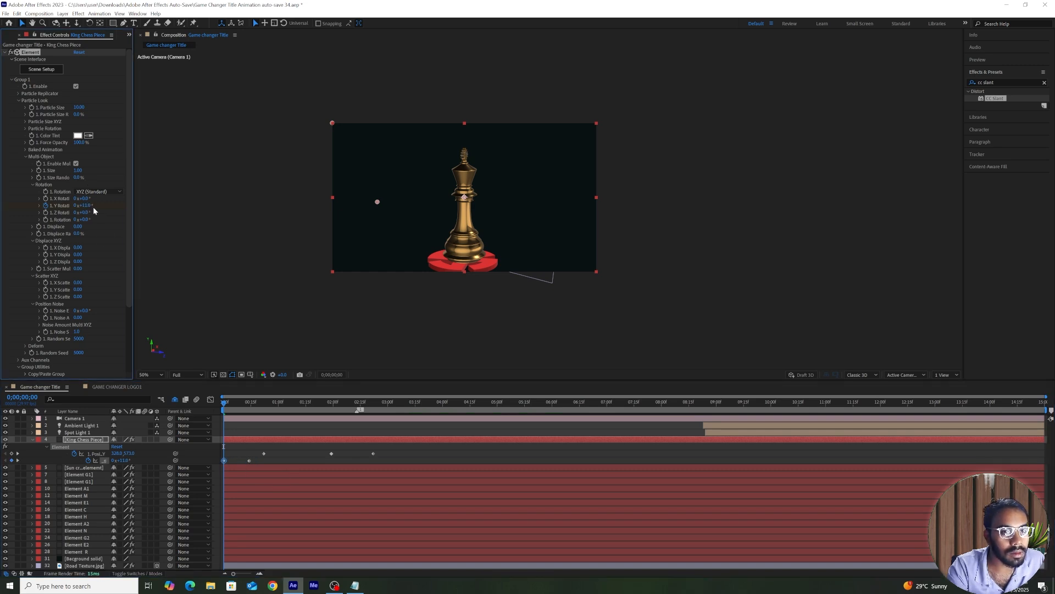
left_click_drag(88, 206, 127, 206)
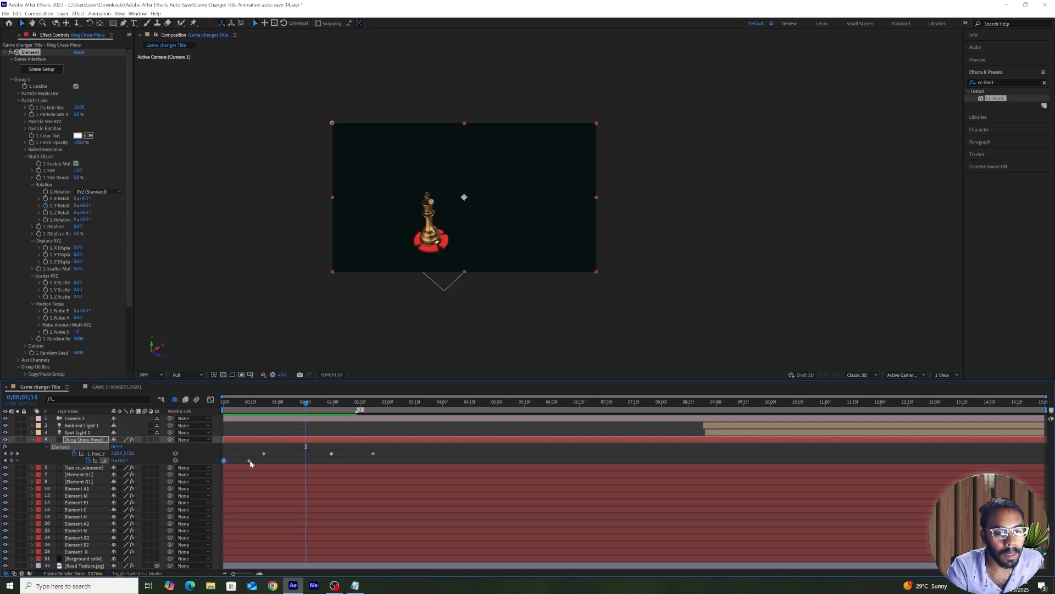
Delay the king's ending Y Rotation keyframe to about 0;00;00;21 and preview the opening spin
left_click_drag(250, 461, 262, 465)
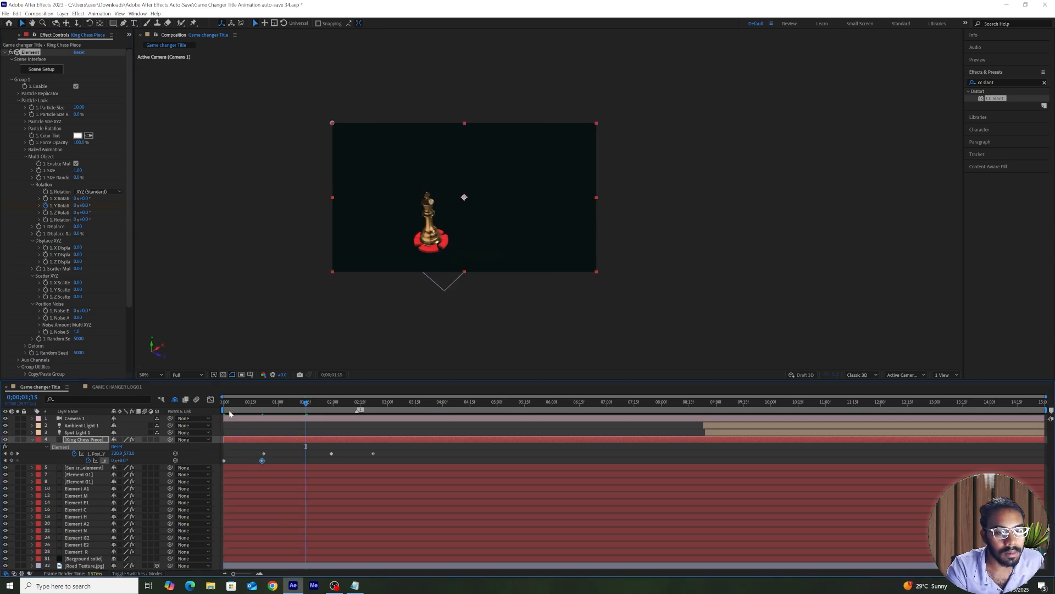
key("space")
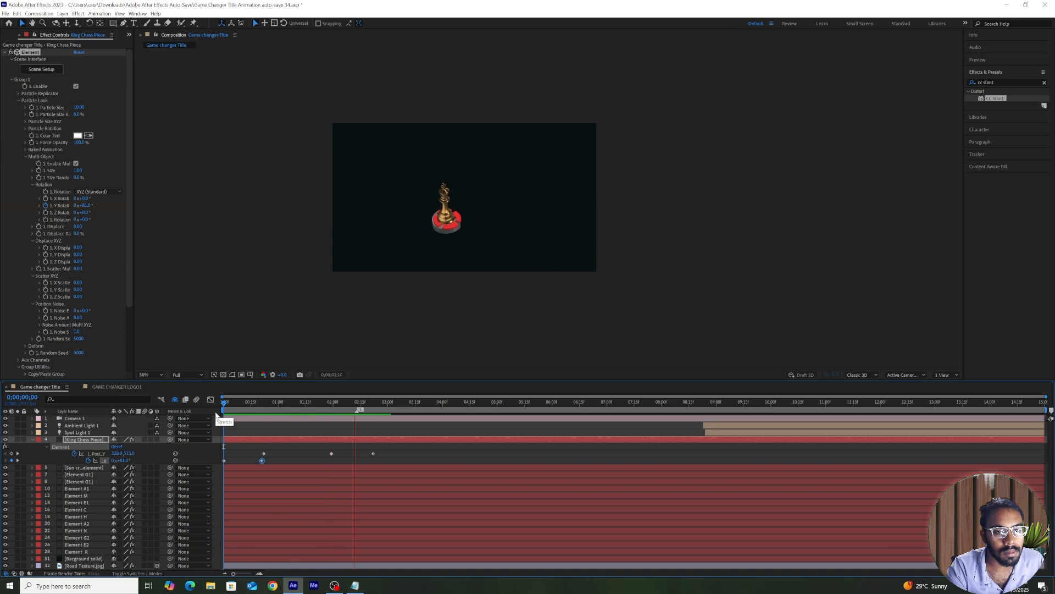
left_click(475, 456)
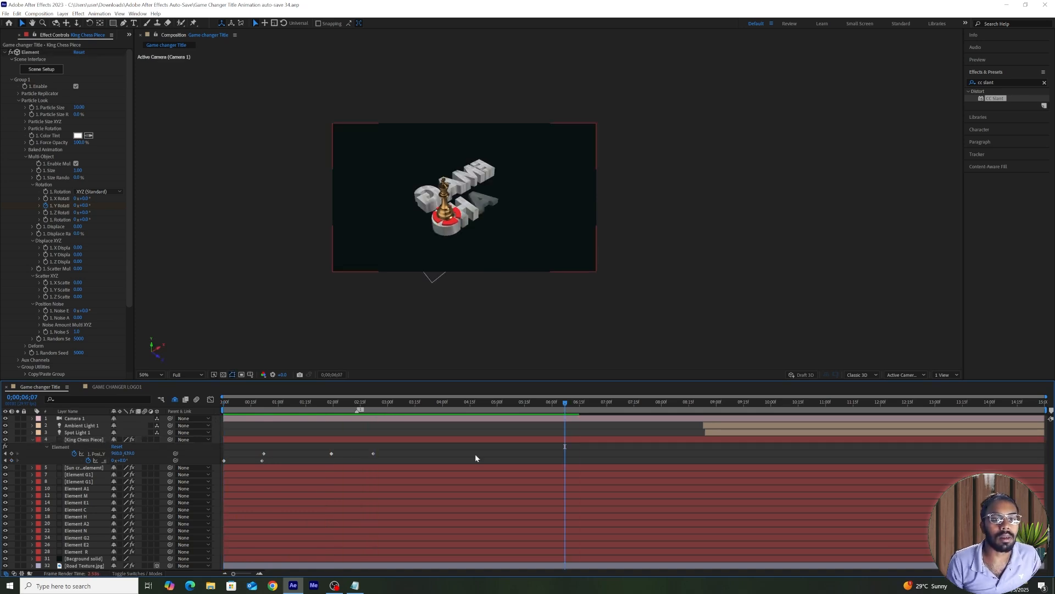
Collapse the King Chess Piece keyframes and preview the later part of the title animation up to about 0;00;11;24
left_click(1024, 402)
left_click_drag(1024, 403, 988, 403)
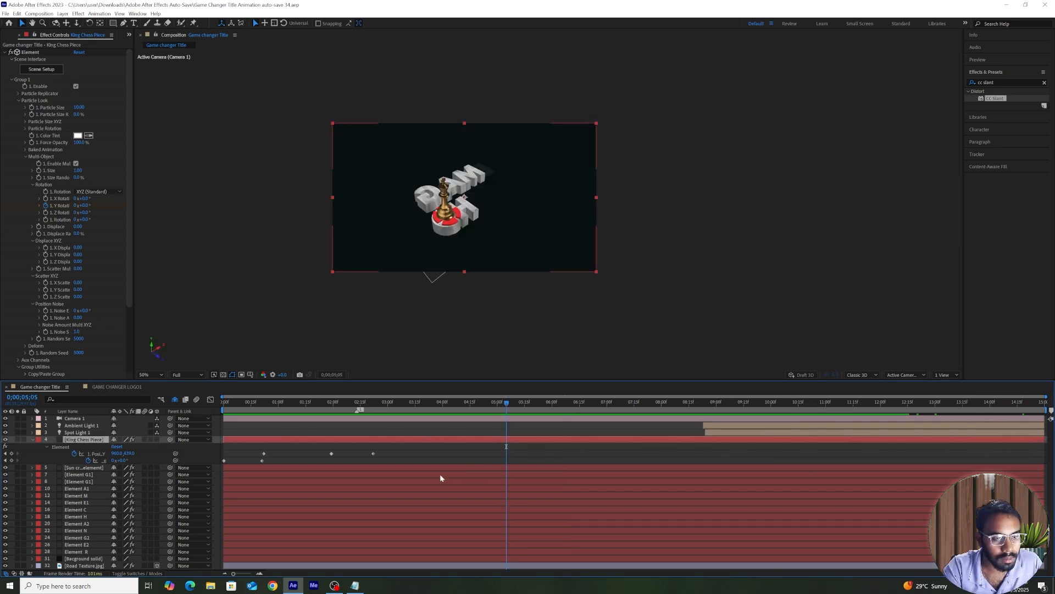
key("u")
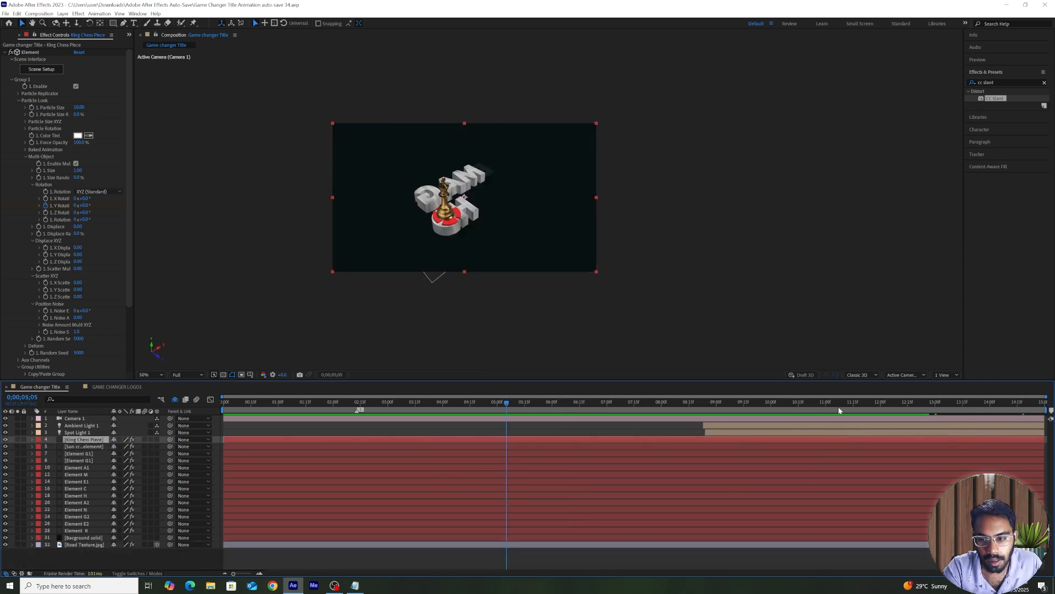
left_click_drag(839, 410, 869, 443)
key("space")
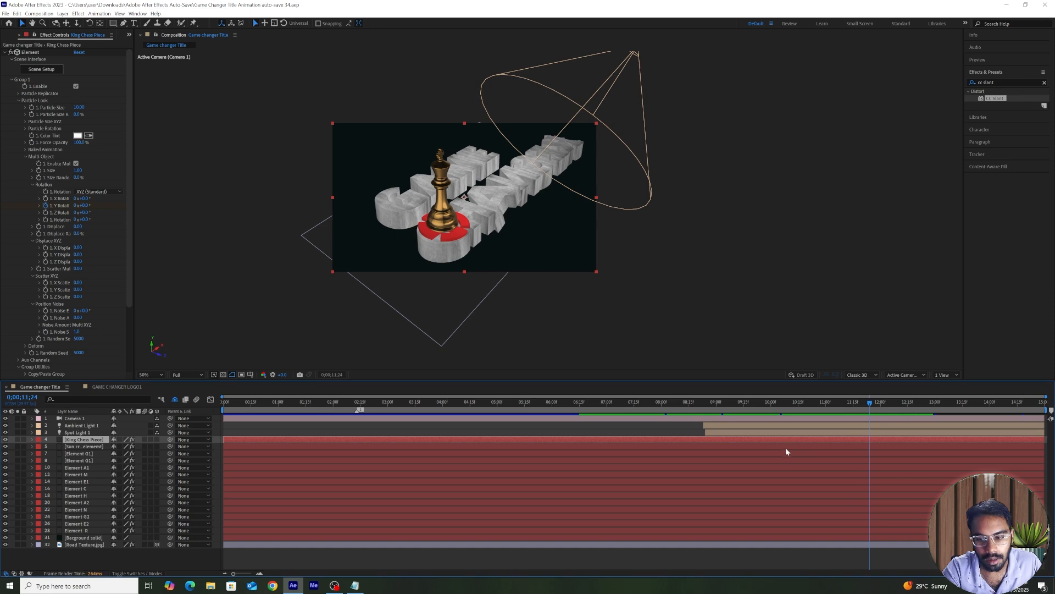
Reveal the keyframes of all letter layers from Element G1 to Element R and go to 0;00;10;07
left_click(92, 454)
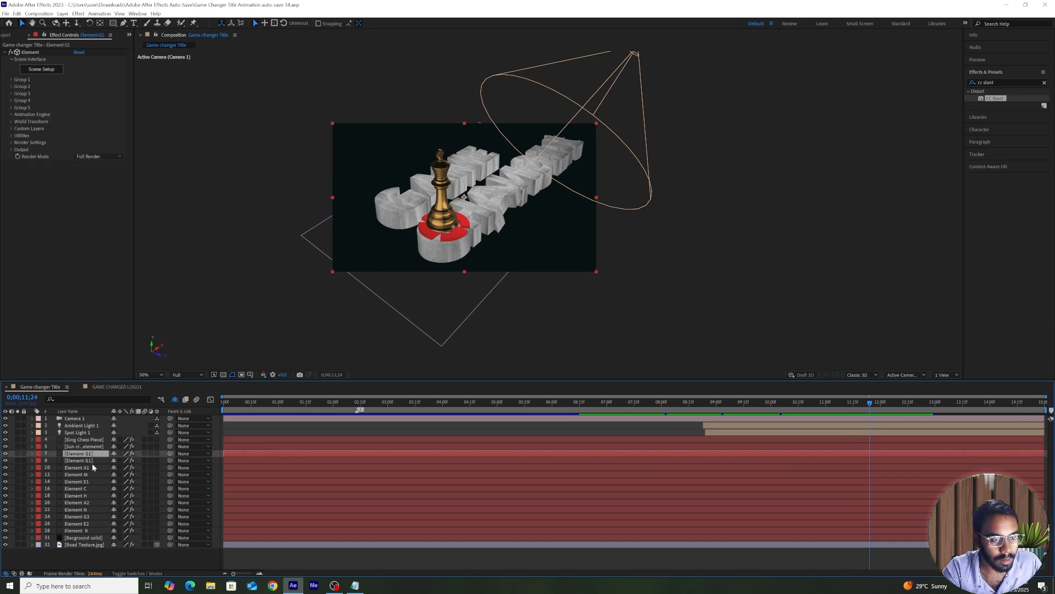
left_click(87, 530, "shift")
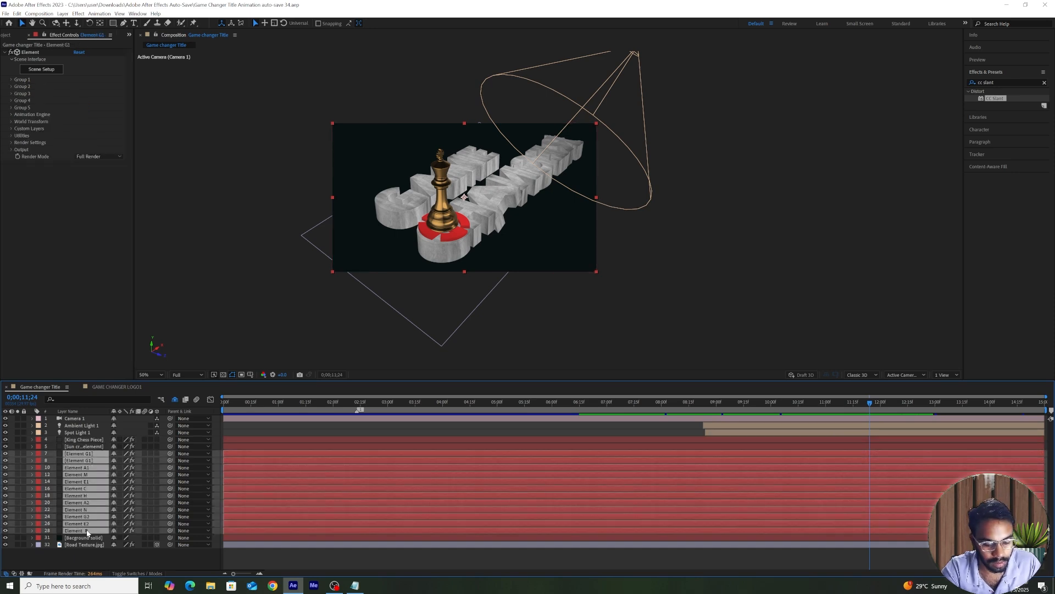
key("u")
left_click(633, 532)
left_click(784, 404)
Select the ending Z Rotation keyframes across the letter layers and place each about four frames after its starting keyframe
left_click_drag(808, 477, 822, 551)
scroll(797, 521, "down", 1)
scroll(838, 519, "down", 1)
scroll(848, 539, "down", 3)
left_click_drag(854, 510, 865, 558)
scroll(861, 524, "down", 3)
scroll(883, 539, "down", 4)
left_click_drag(895, 496, 879, 508)
scroll(892, 497, "down", 3)
left_click_drag(911, 475, 924, 566)
scroll(910, 482, "up", 4)
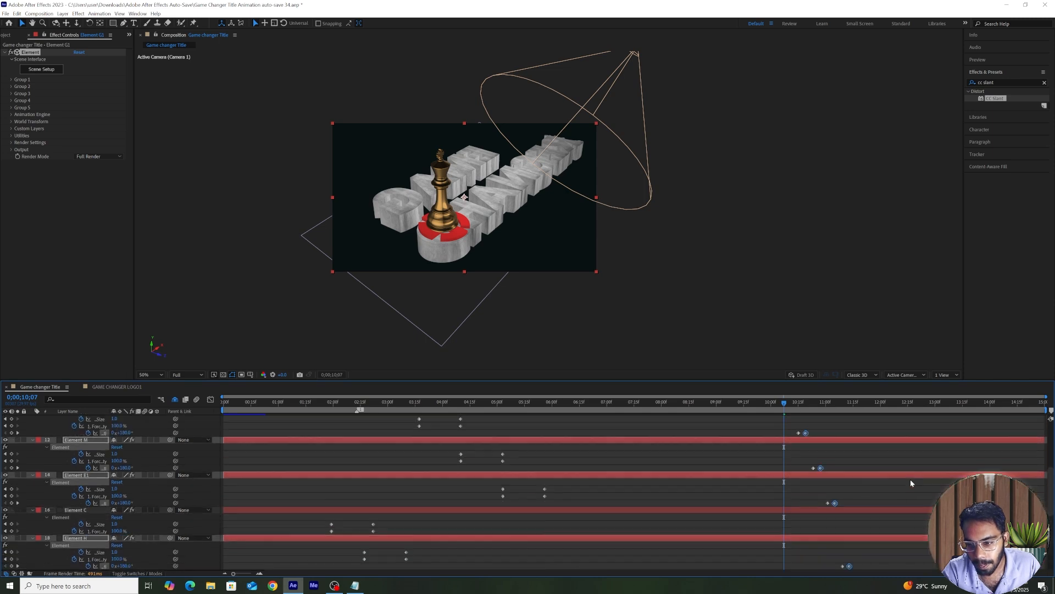
scroll(910, 479, "up", 3)
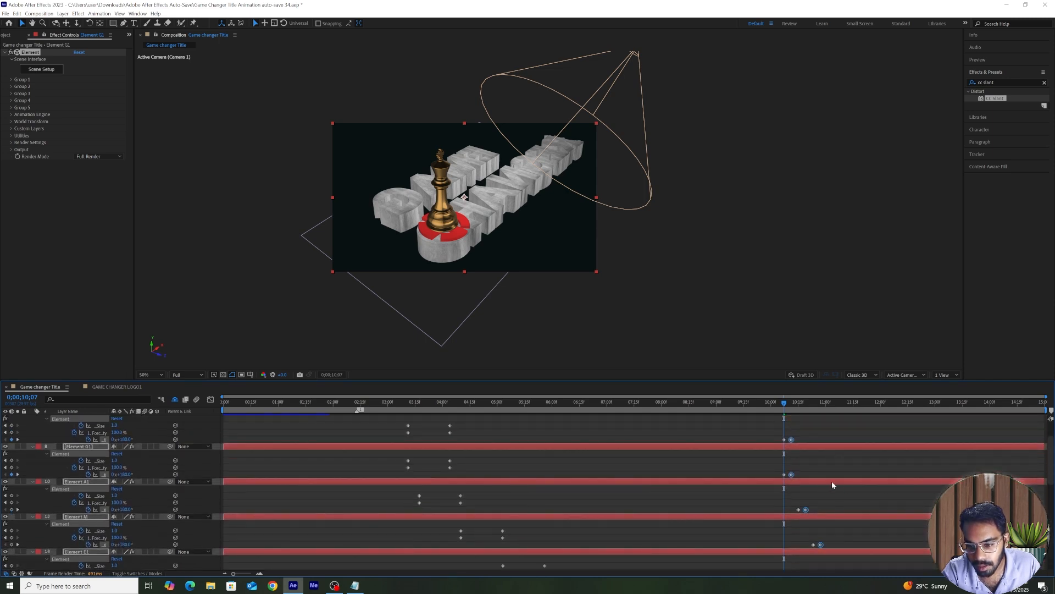
Shift each letter's Z Rotation keyframe pair earlier so every flip starts where the previous one ends, with Element R starting near 0;00;11;18
left_click_drag(816, 466, 793, 477)
left_click(17, 440)
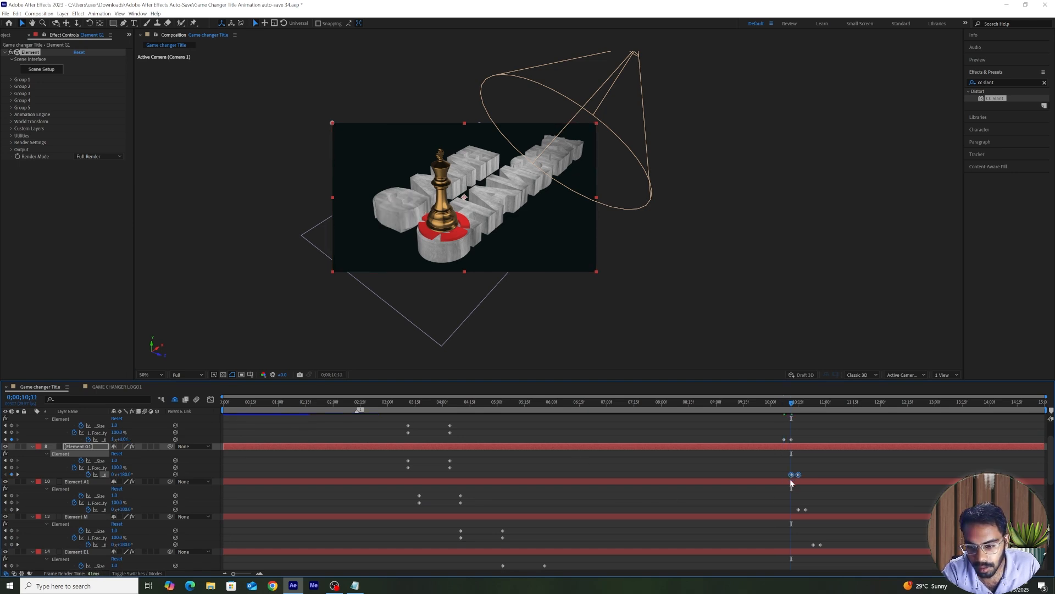
left_click(18, 474)
left_click(18, 509)
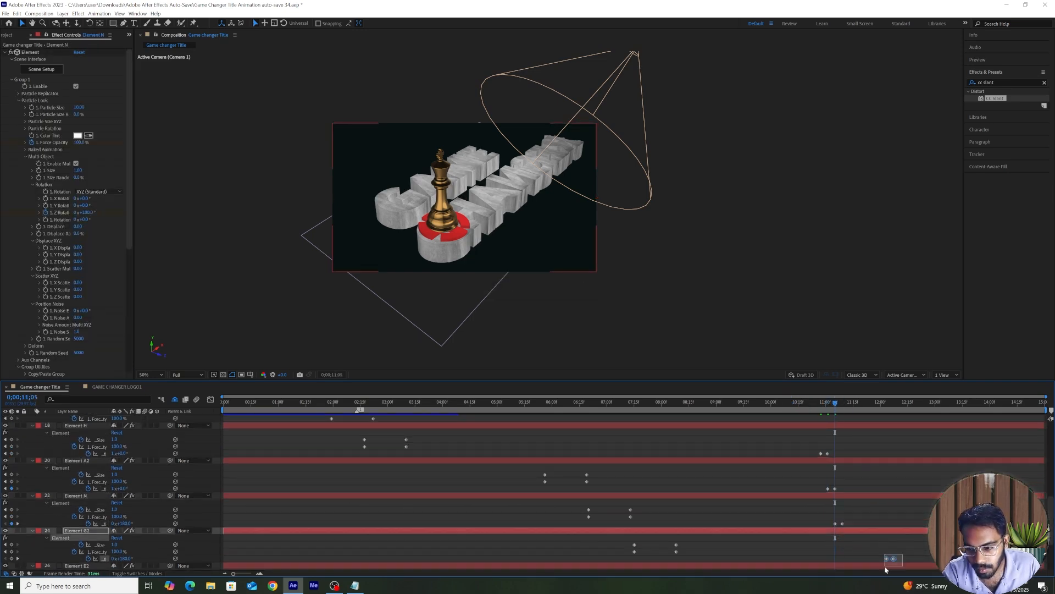
scroll(862, 555, "down", 3)
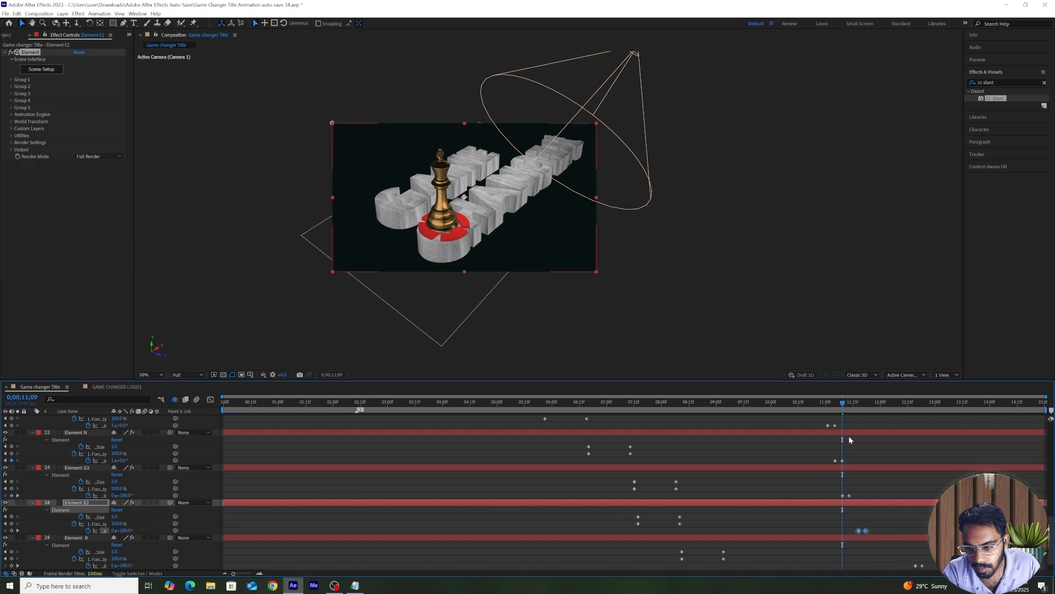
scroll(849, 439, "down", 1)
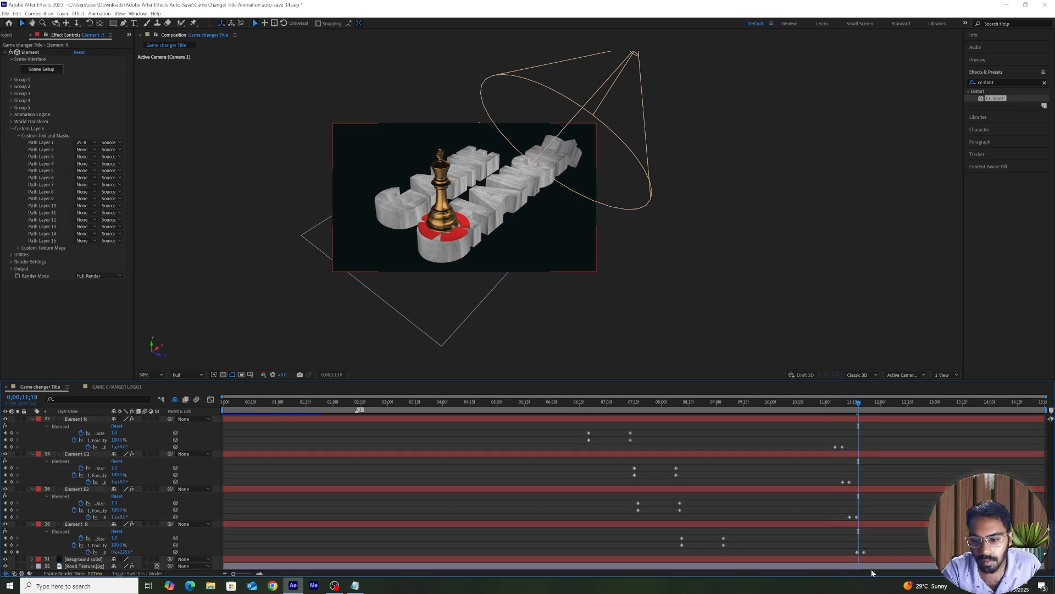
Move the background solid's mask keyframes and the Road Texture layer's Opacity keyframes earlier, starting the wipe at about 0;00;10;16
left_click(869, 559)
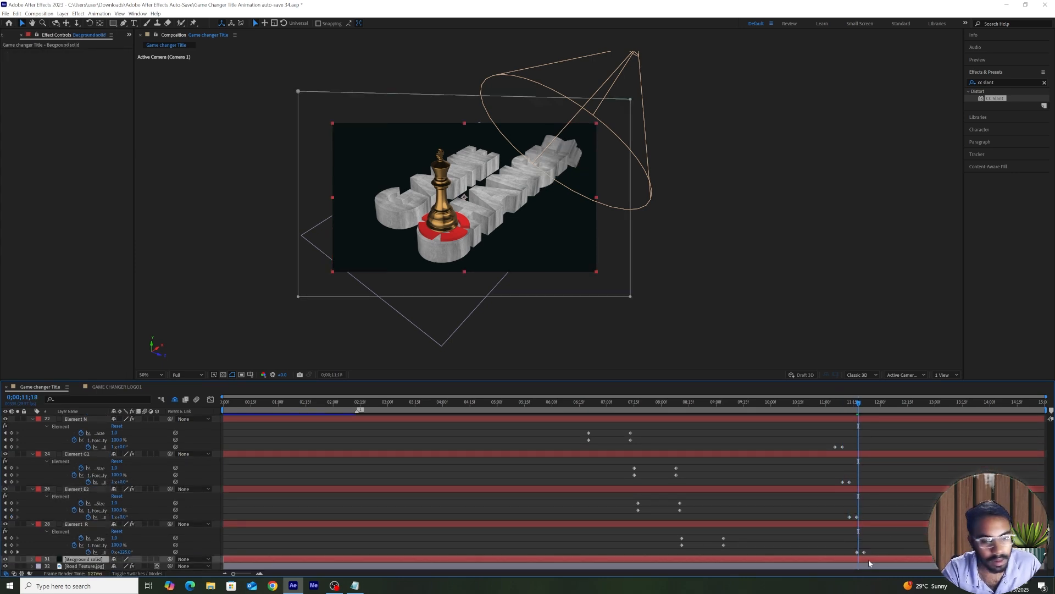
left_click(82, 567, "shift")
key("u")
scroll(803, 459, "down", 1)
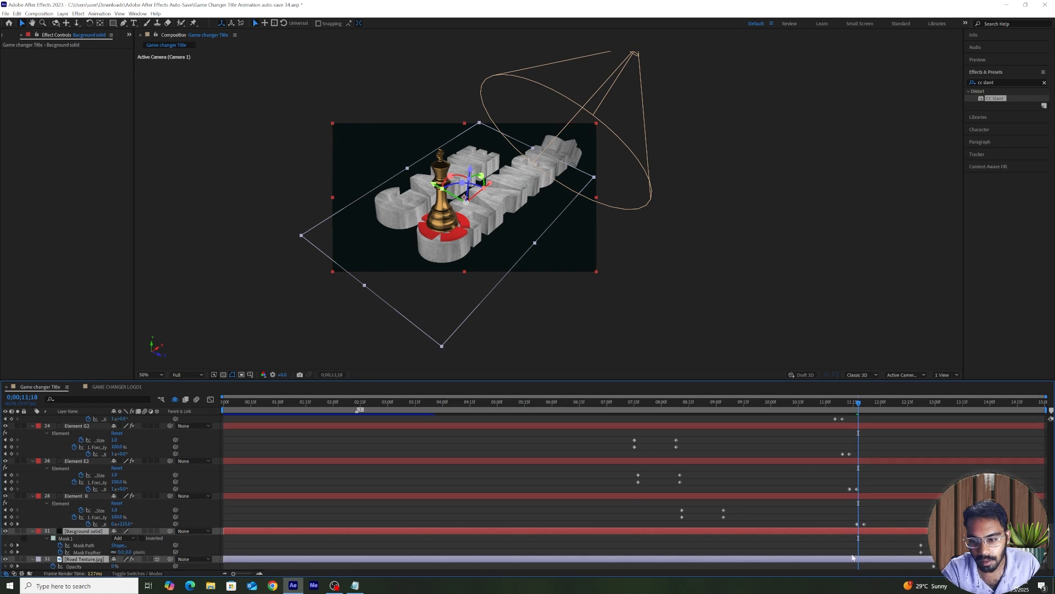
left_click_drag(911, 540, 813, 586)
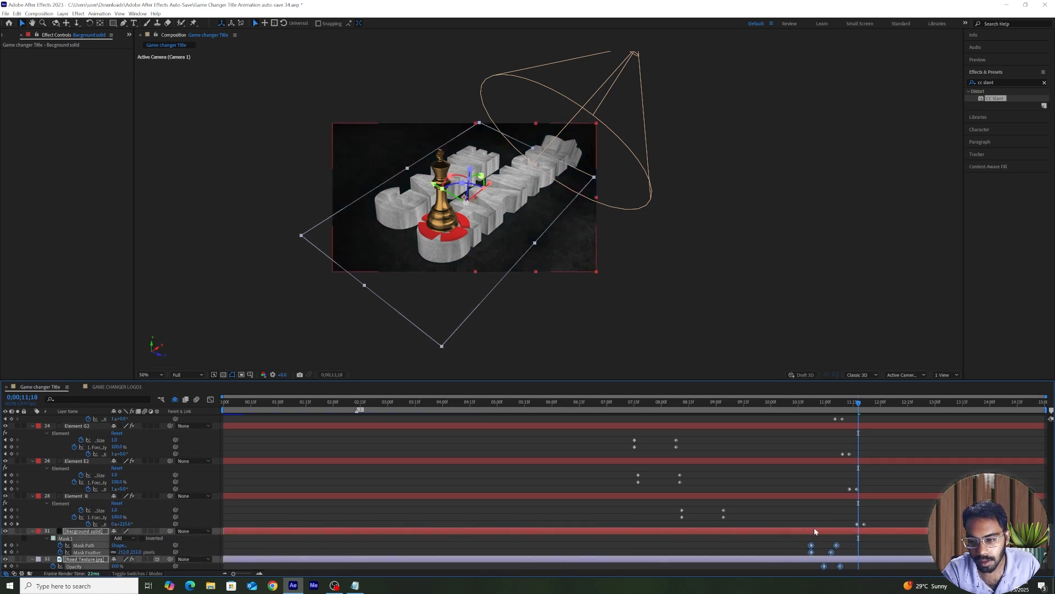
left_click_drag(811, 546, 801, 545)
Preview the letter flips and background wipe from 0;00;09;14 to about 0;00;12;01
left_click(779, 402)
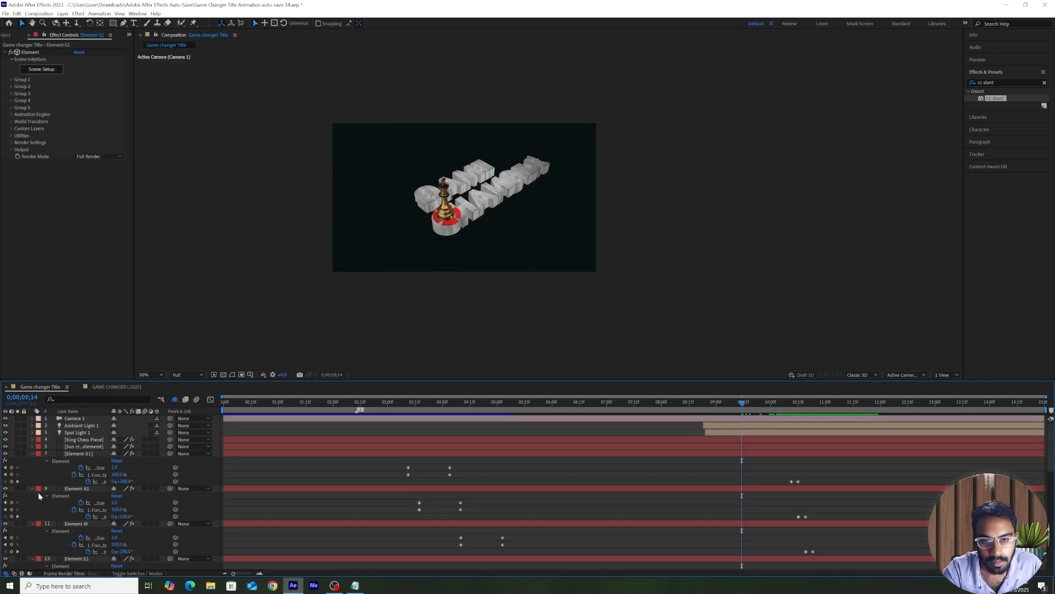
key("space")
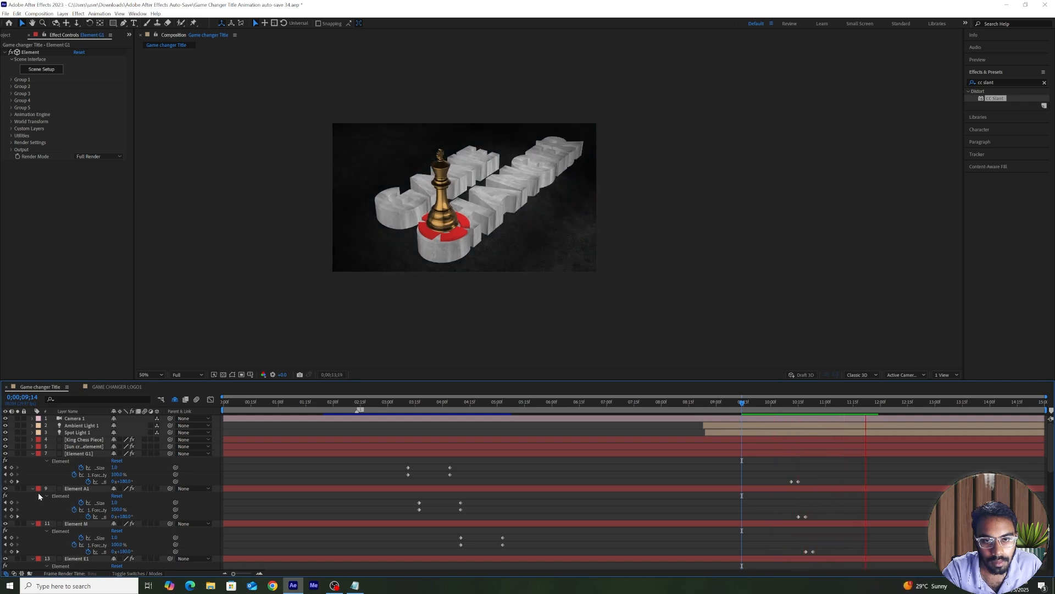
key("space")
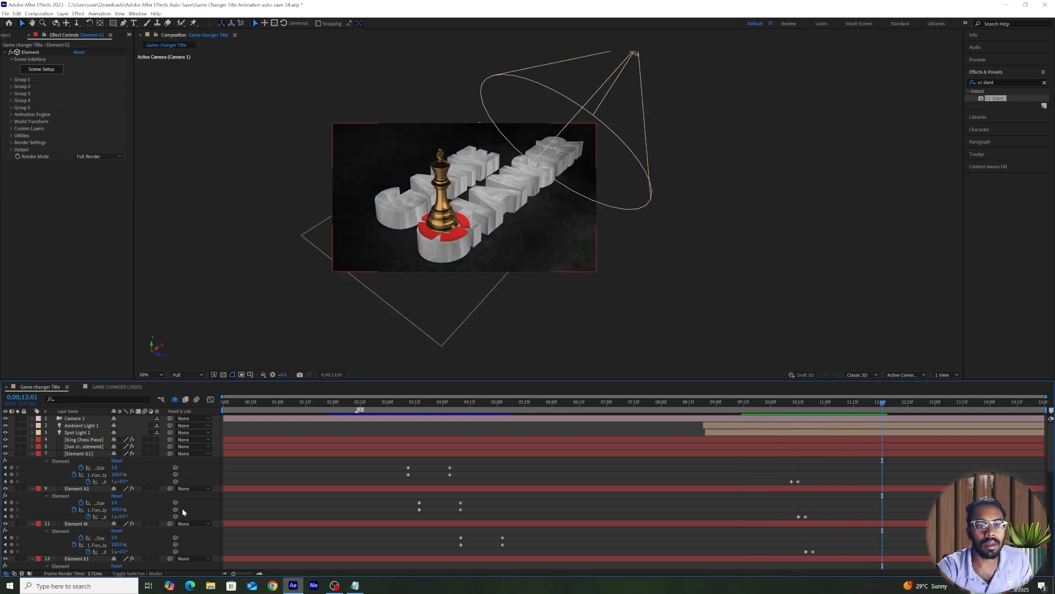